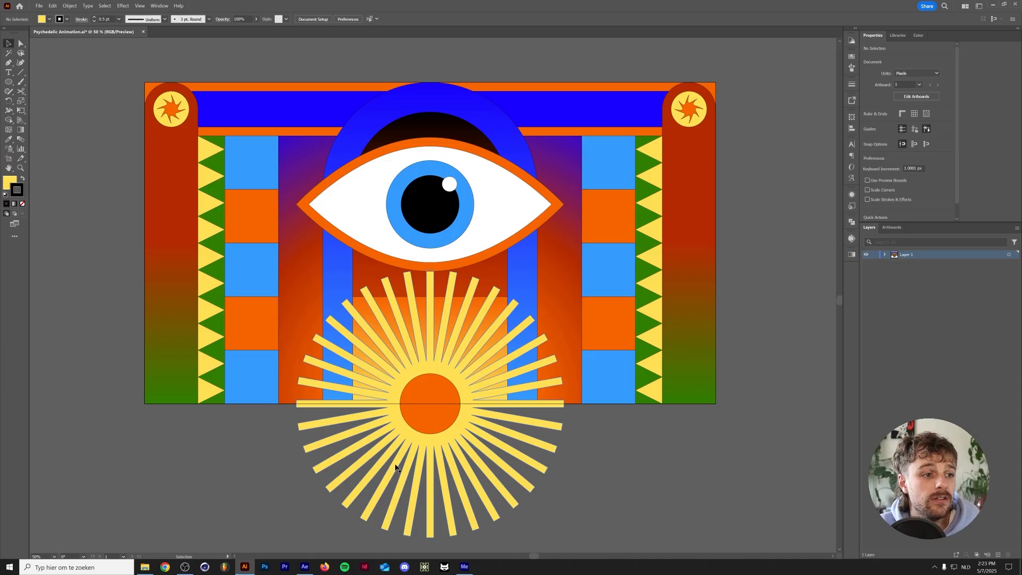
# Examine the sun rays, triangles, squares, eye and top bar to identify the separate elements of the artwork
pyautogui.click(337, 428)
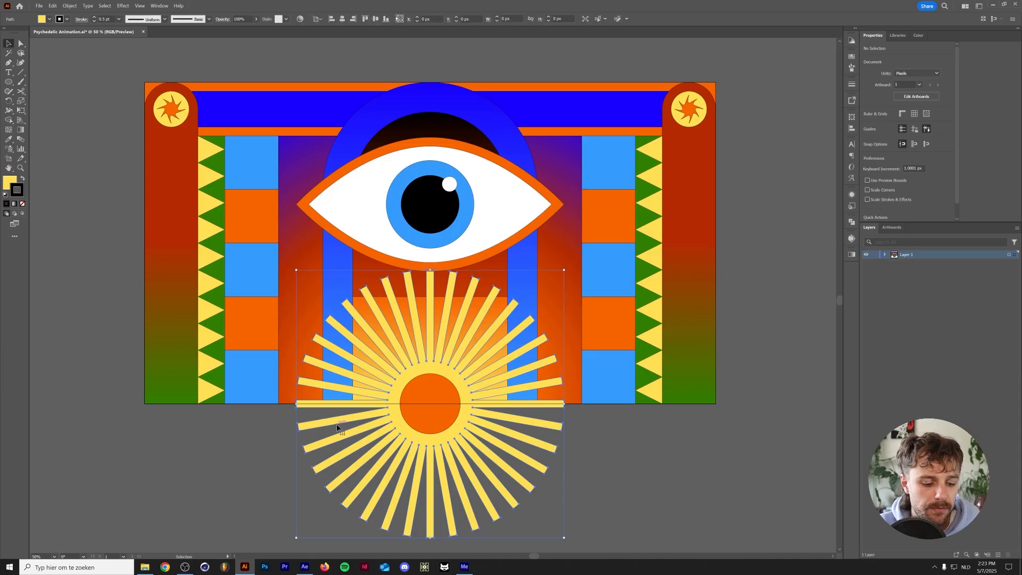
pyautogui.press('r')
pyautogui.moveTo(553, 381); pyautogui.dragTo(330, 441)
pyautogui.press('v')
pyautogui.click(206, 393)
pyautogui.moveTo(207, 367); pyautogui.dragTo(210, 349)
pyautogui.click(247, 358)
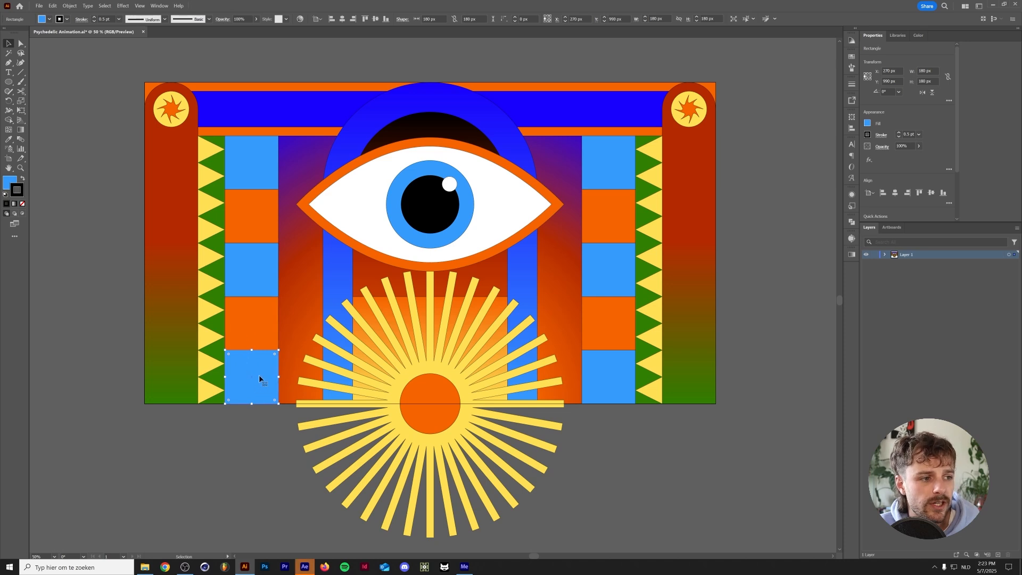
pyautogui.click(270, 339)
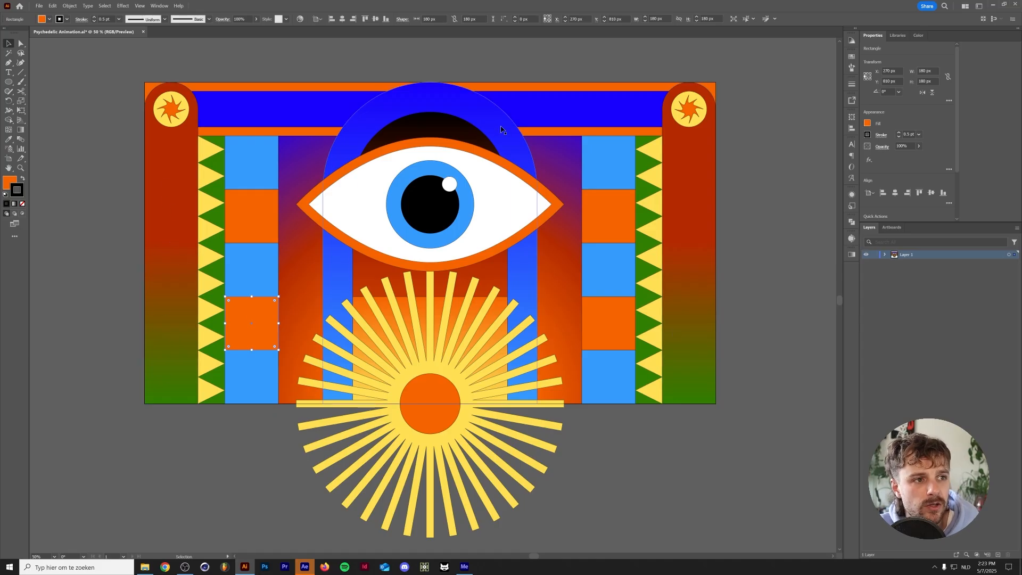
pyautogui.click(432, 205)
pyautogui.doubleClick(412, 181)
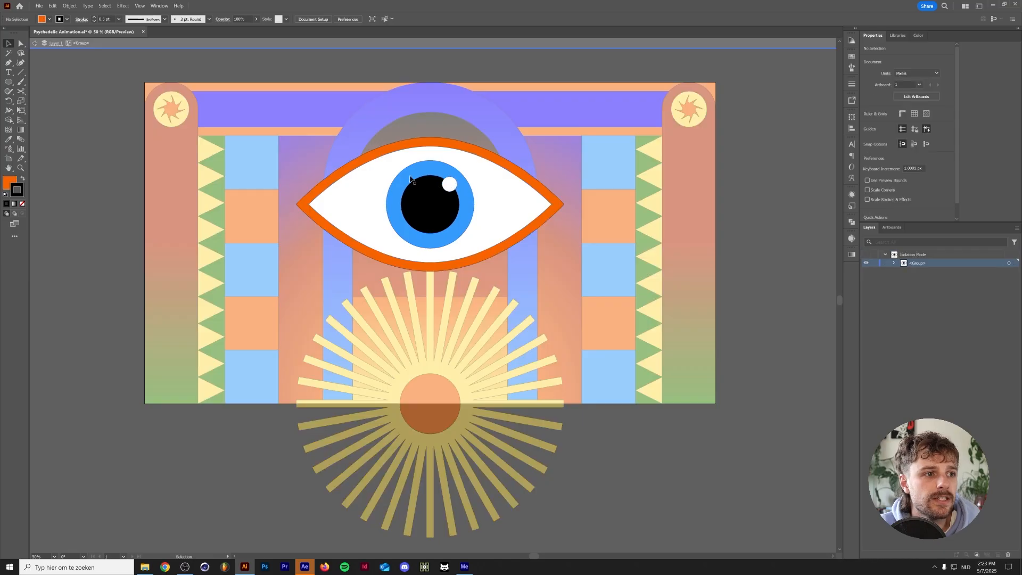
pyautogui.moveTo(430, 207); pyautogui.dragTo(477, 204)
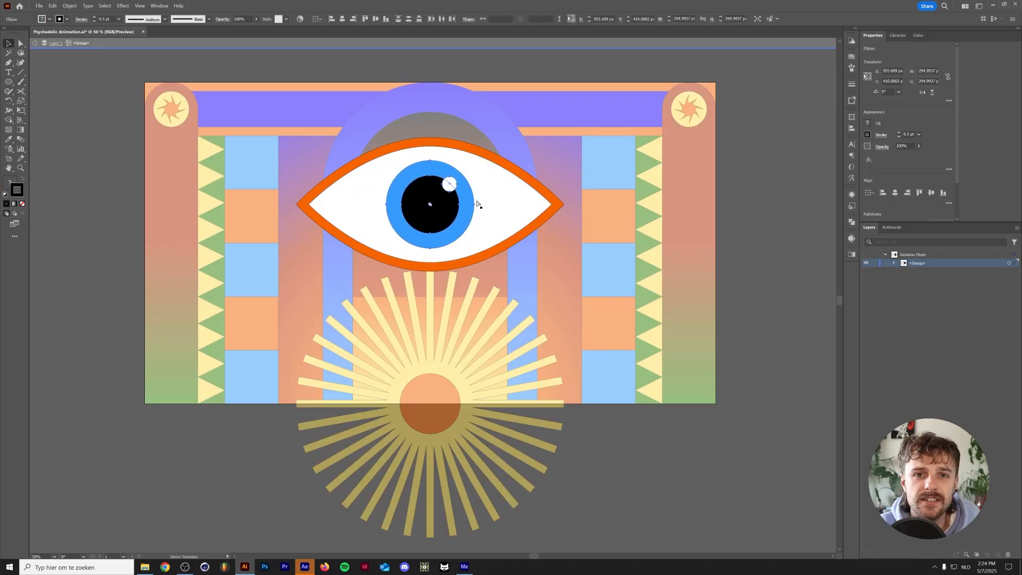
pyautogui.click(604, 153)
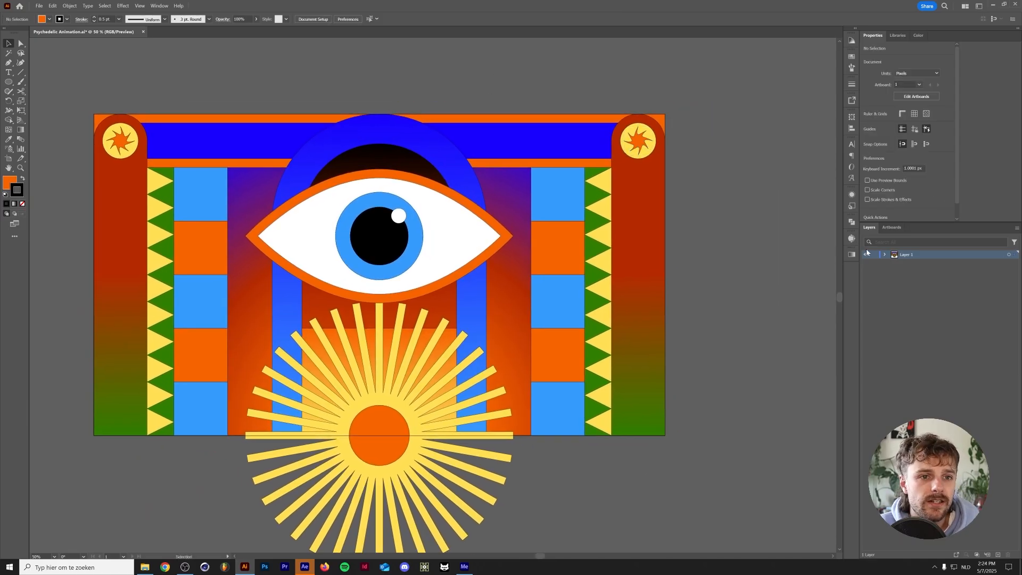
pyautogui.click(531, 138)
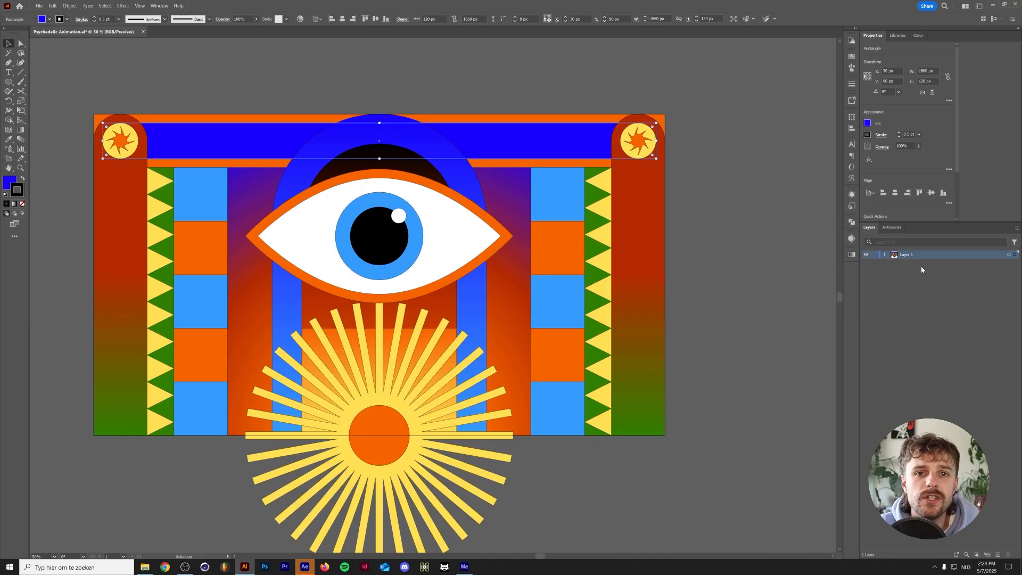
# Expand the contents of Layer 1 and group the large sun's orange disc with its yellow rays
pyautogui.click(884, 255)
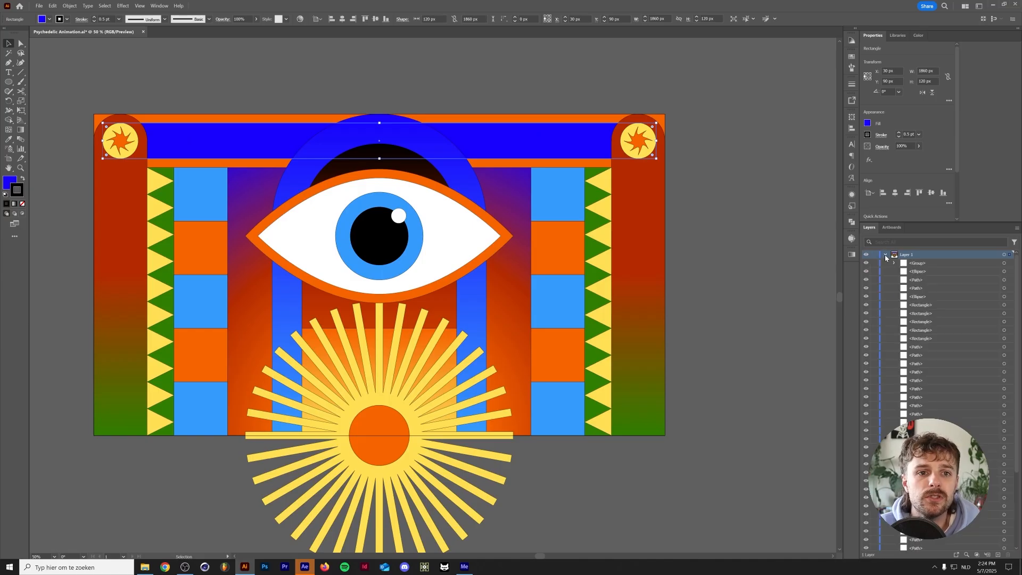
pyautogui.click(884, 254)
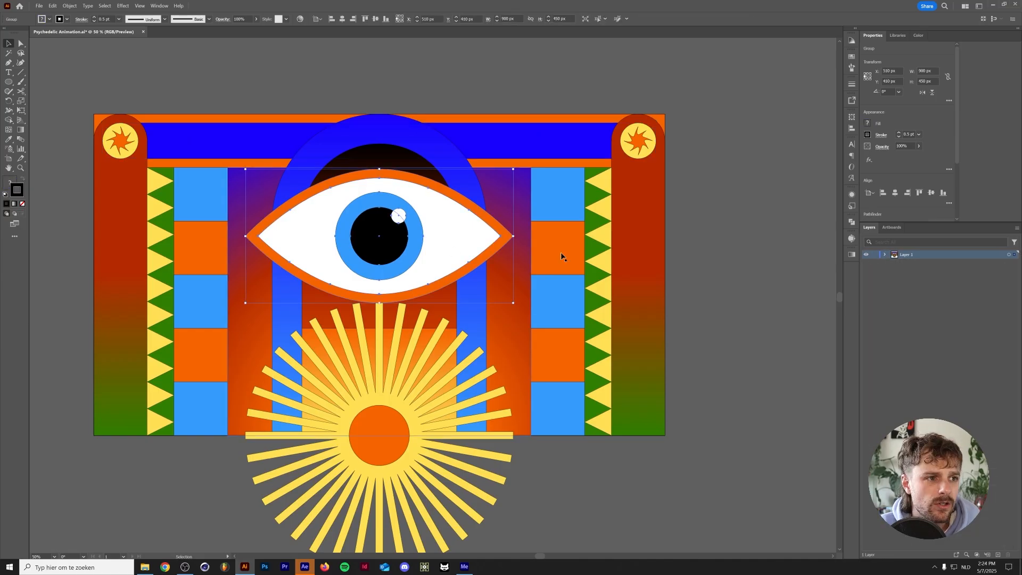
pyautogui.click(885, 255)
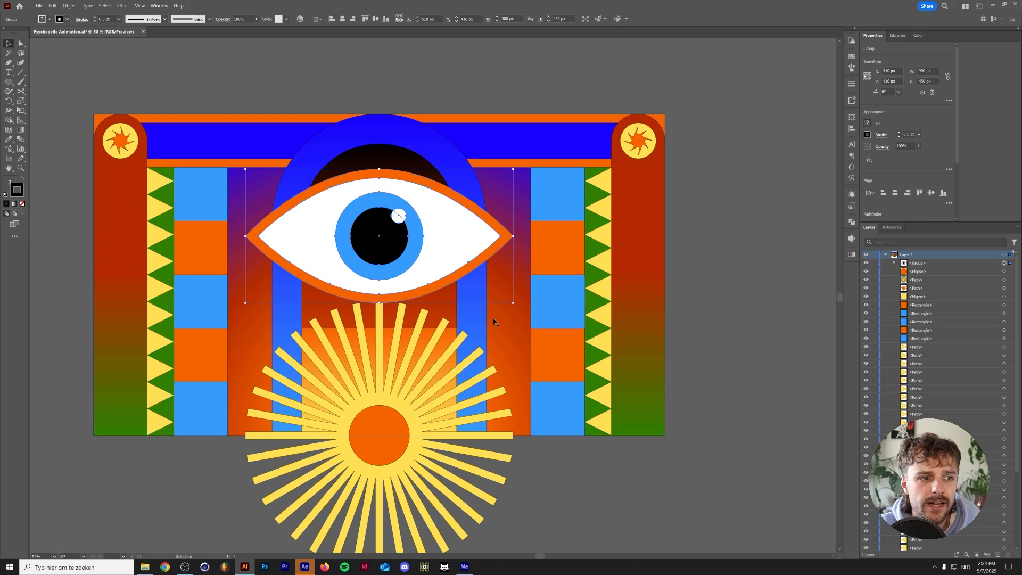
pyautogui.scroll(-1, 393, 387)
pyautogui.click(375, 405)
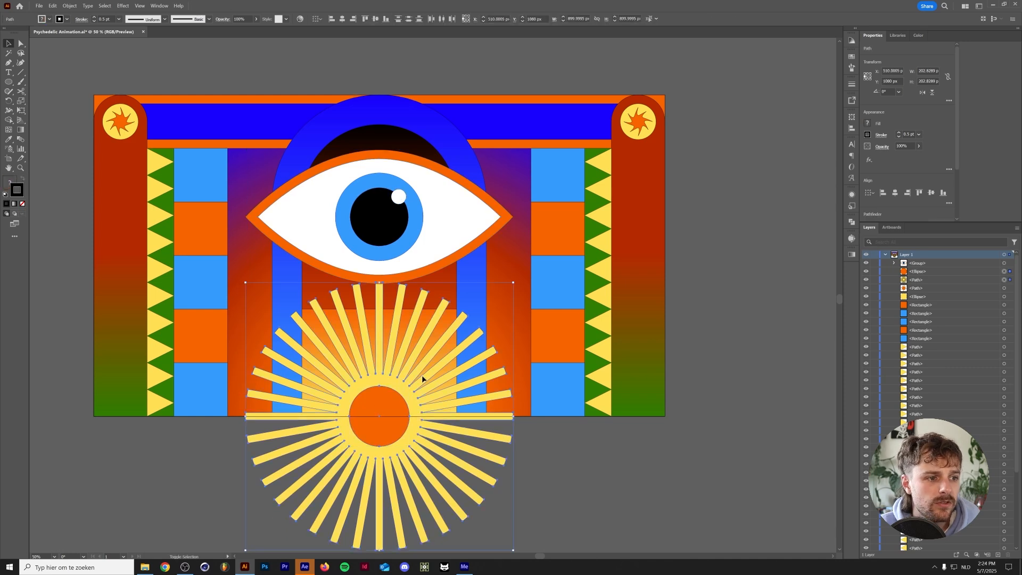
pyautogui.hotkey('ctrl', 'g')
# Group the yellow circle and orange star that form the left pillar's round emblem
pyautogui.click(641, 132)
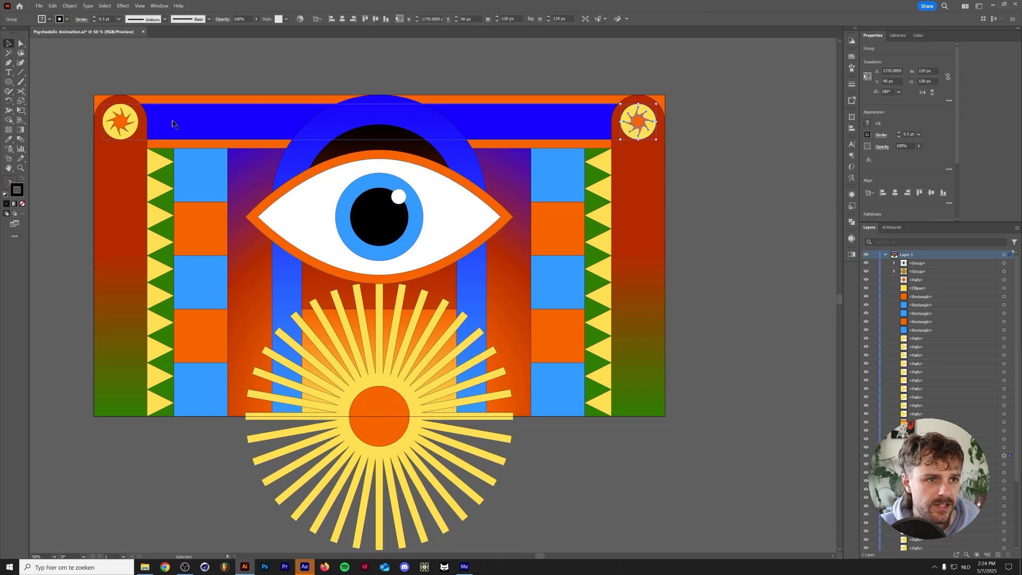
pyautogui.click(117, 126)
pyautogui.hotkey('ctrl', 'g')
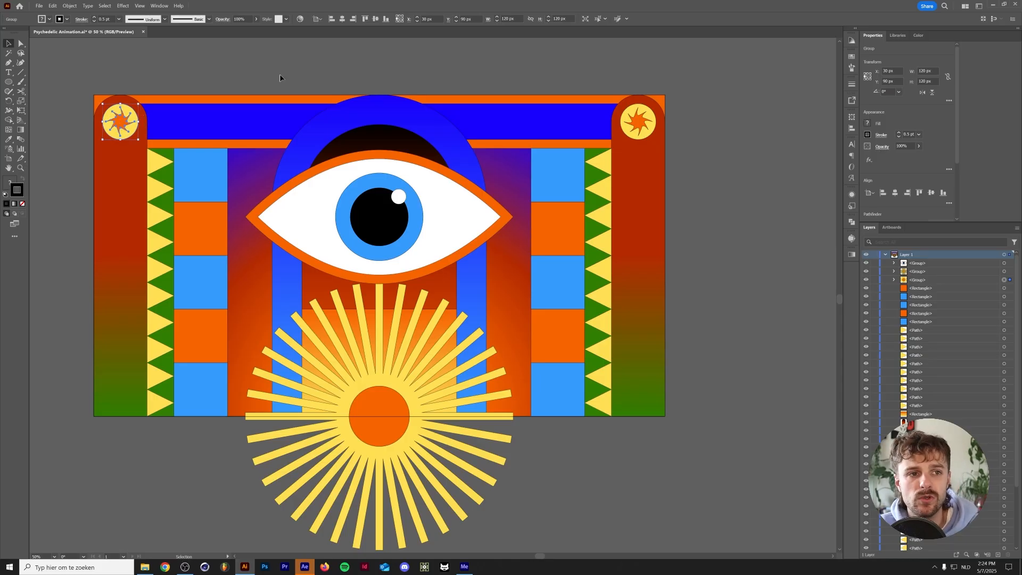
# Group the orange and blue top bars with the large blue arch and background shapes at the back of the artwork
pyautogui.click(547, 126)
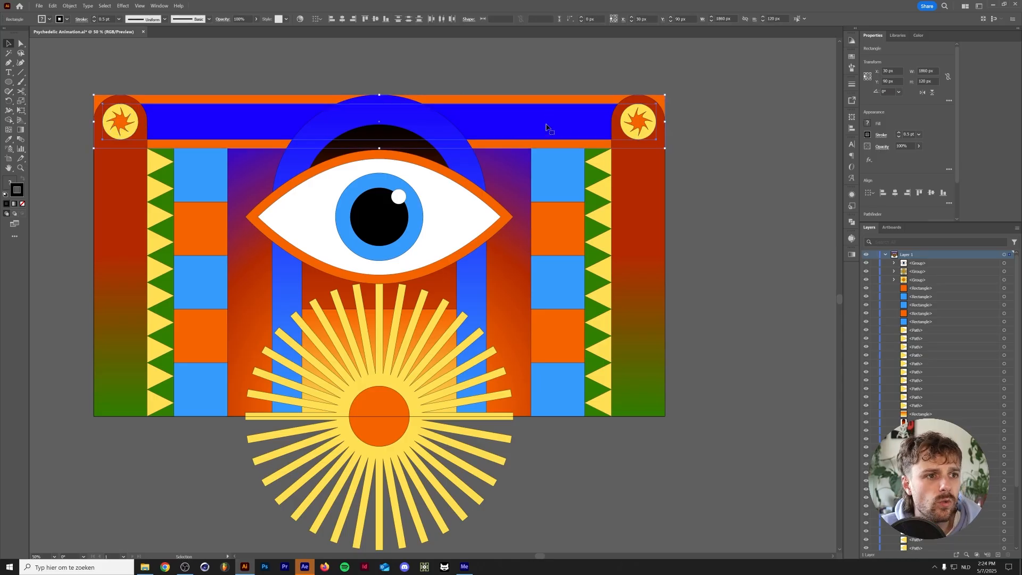
pyautogui.keyDown('shift'); pyautogui.click(471, 162); pyautogui.keyUp('shift')
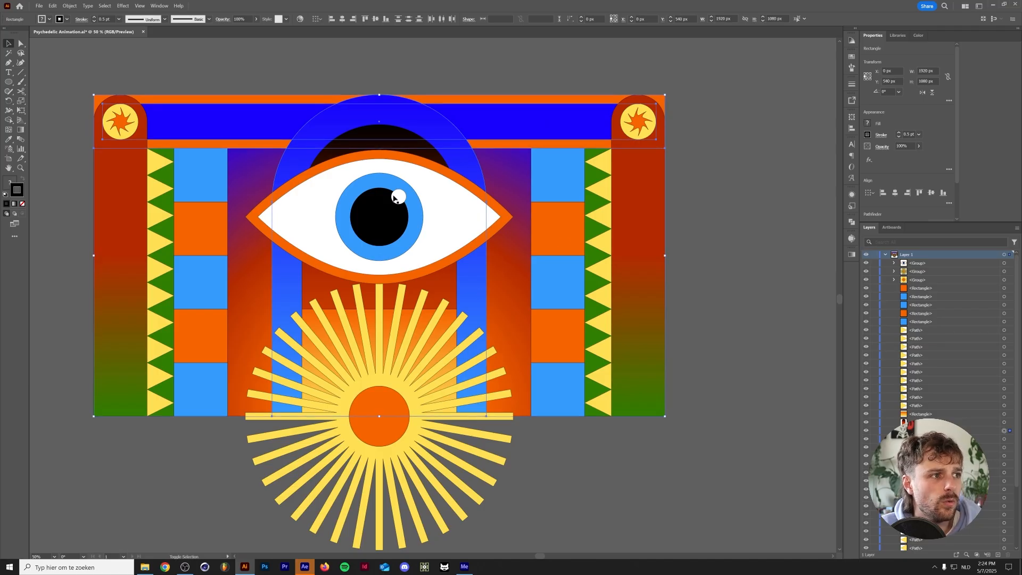
pyautogui.hotkey('ctrl', 'g')
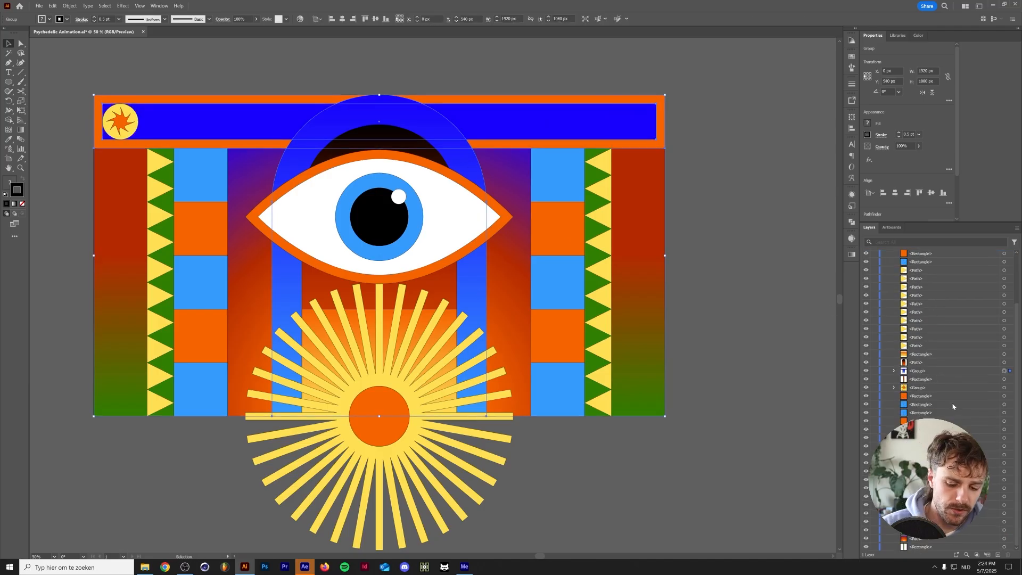
pyautogui.hotkey('ctrl', 'z')
pyautogui.hotkey('ctrl', 'z')
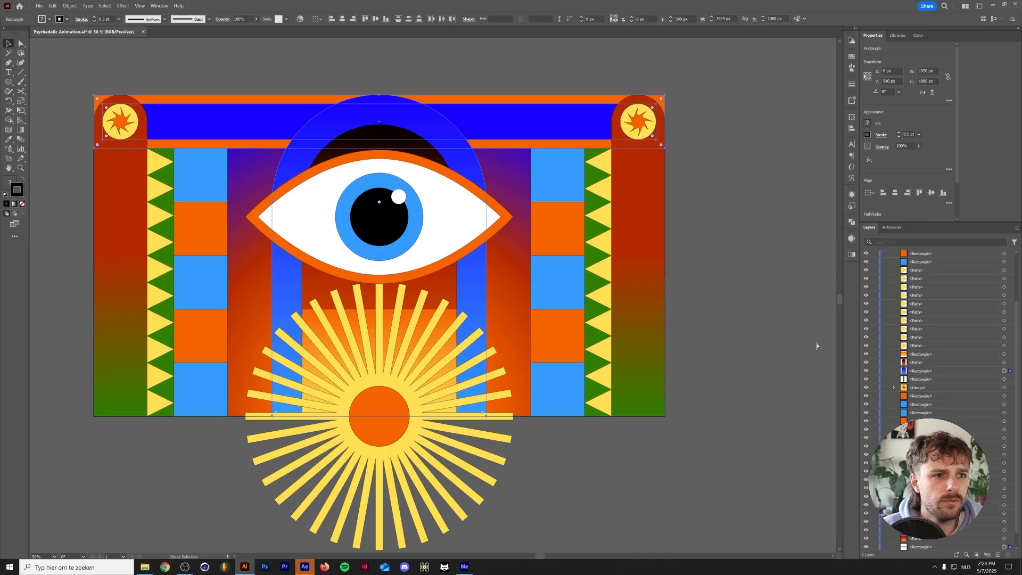
pyautogui.hotkey('ctrl', 'g')
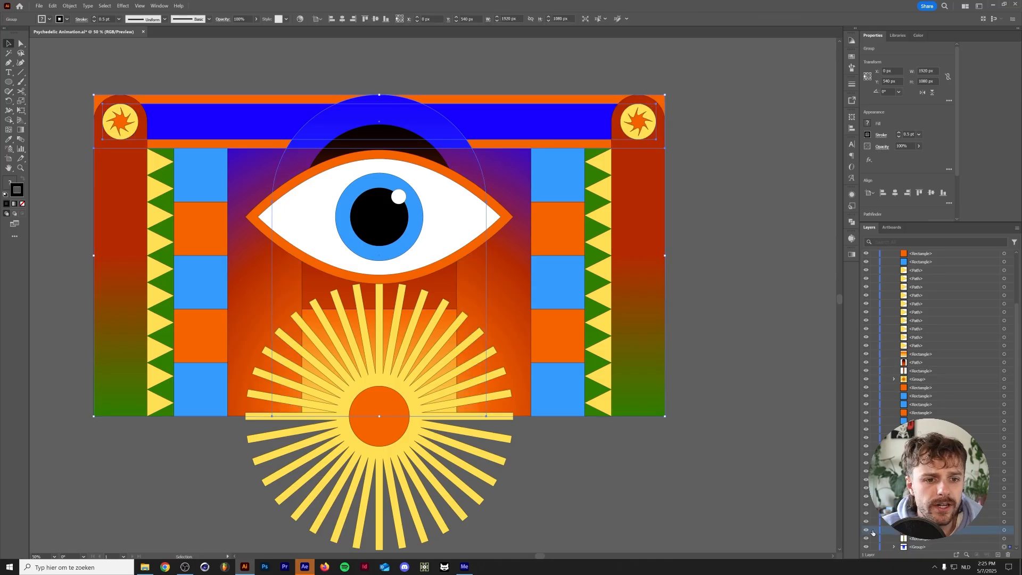
pyautogui.click(865, 531)
pyautogui.click(866, 531)
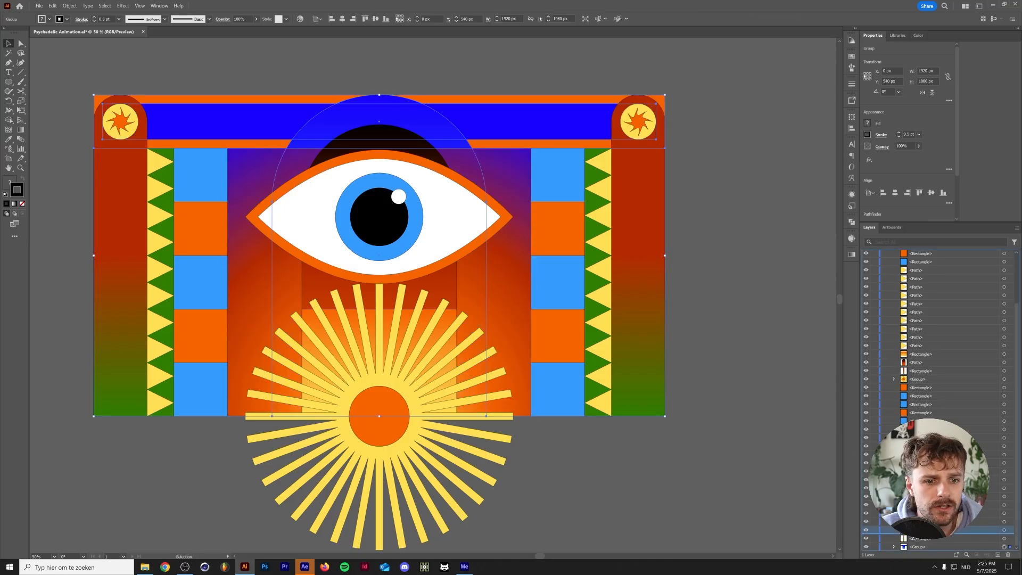
pyautogui.scroll(-2, 895, 547)
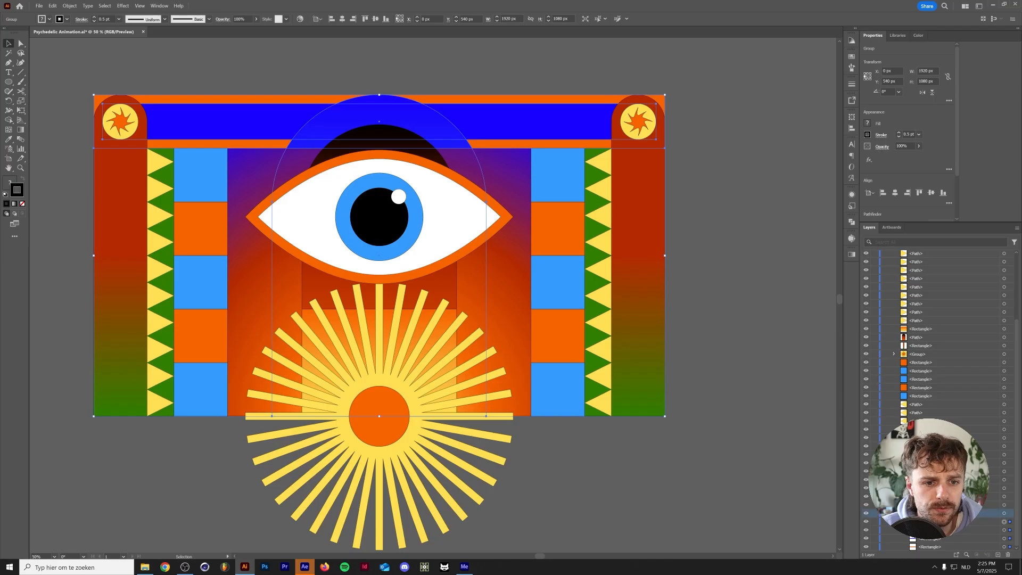
# Group the blue and orange squares of each side column into one group per column
pyautogui.moveTo(559, 439); pyautogui.dragTo(563, 184)
pyautogui.hotkey('ctrl', 'g')
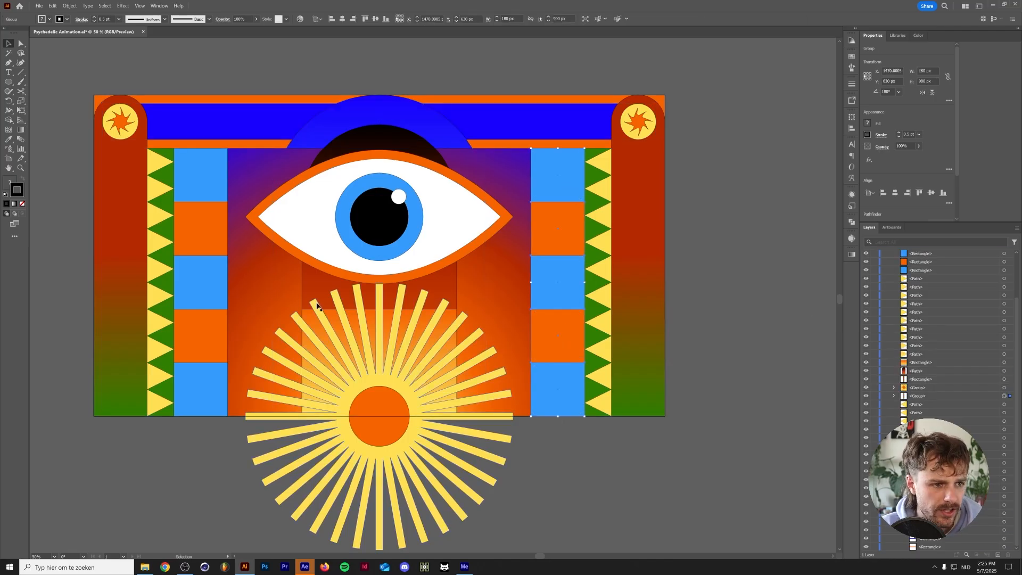
pyautogui.moveTo(184, 478); pyautogui.dragTo(205, 184)
pyautogui.hotkey('ctrl', 'g')
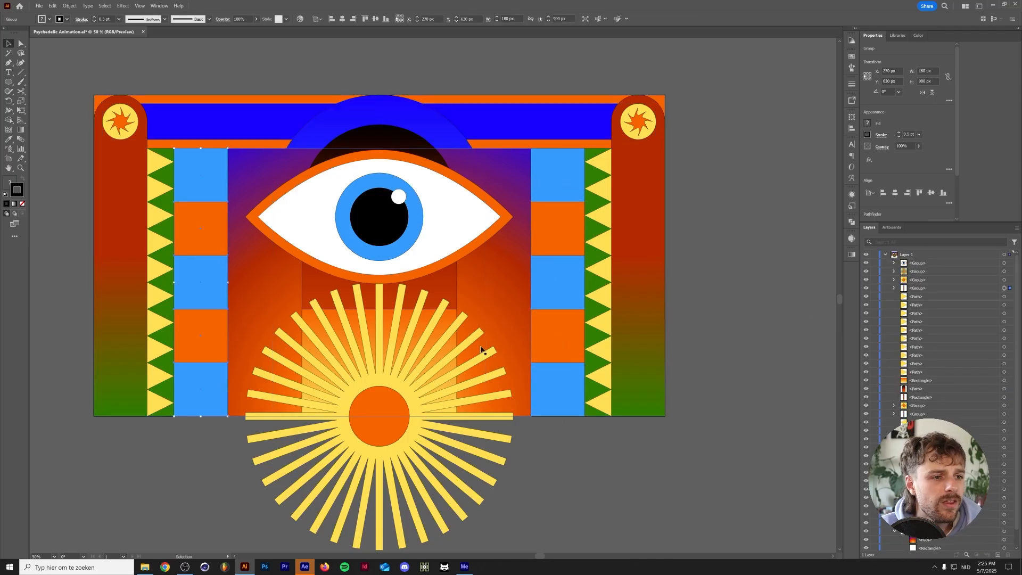
# Remove the outline stroke from all of the artwork
pyautogui.click(752, 75)
pyautogui.hscroll(-2, 333, 239)
pyautogui.hotkey('ctrl', 'a')
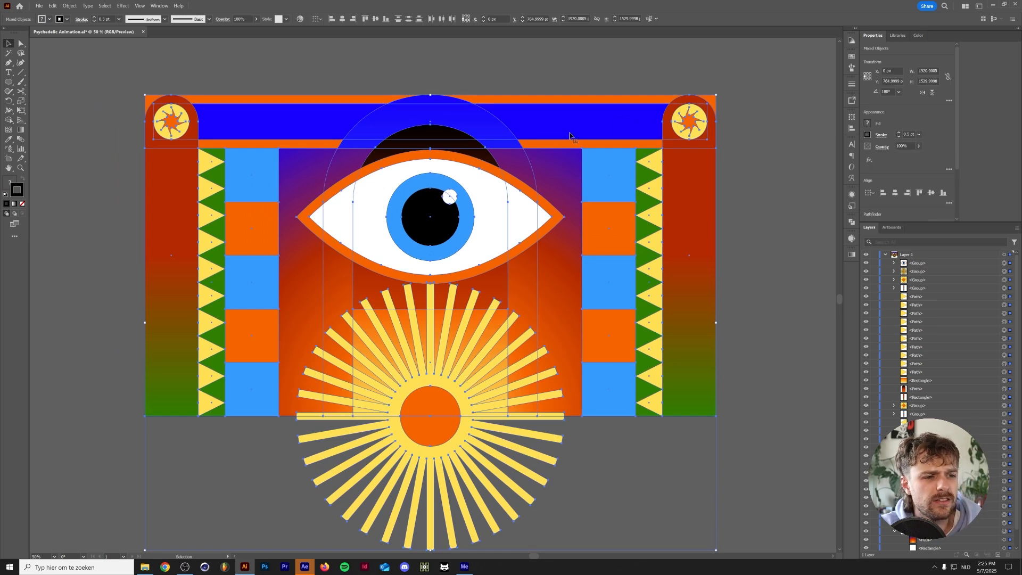
pyautogui.press('/')
pyautogui.click(692, 59)
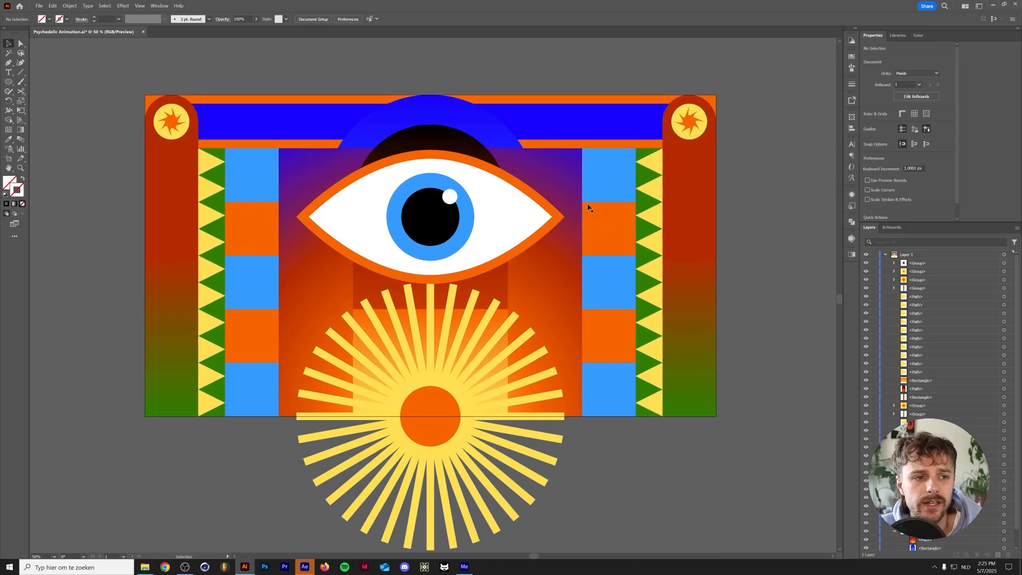
# Raise the blue arch above the red gradient shape within the background group
pyautogui.click(548, 285)
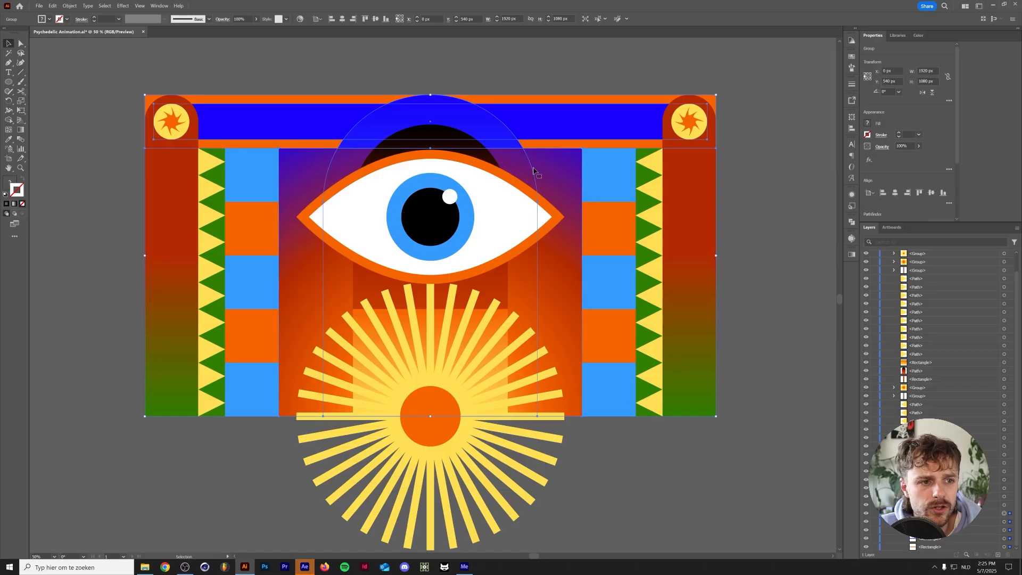
pyautogui.moveTo(928, 530); pyautogui.dragTo(928, 518)
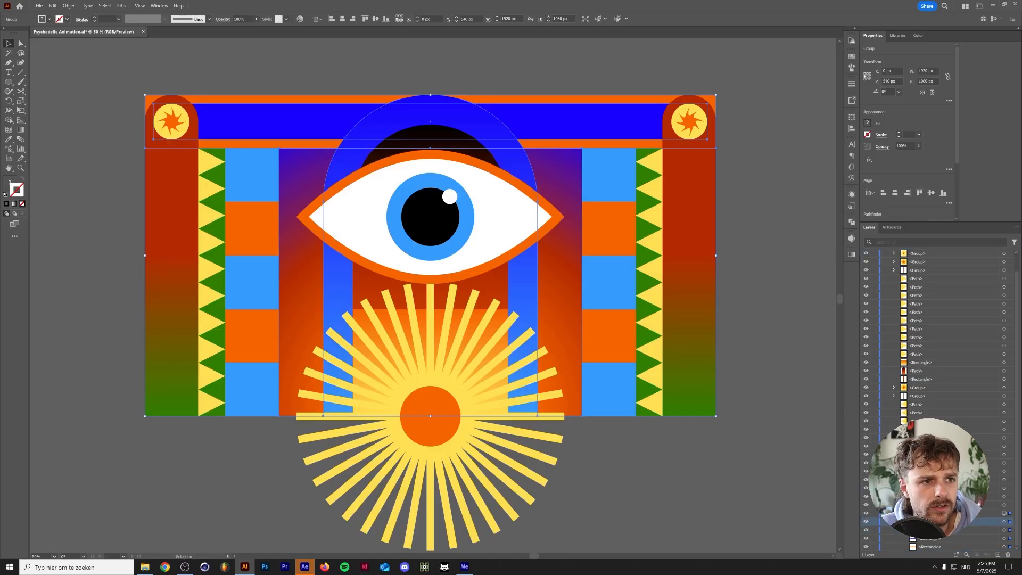
pyautogui.click(663, 471)
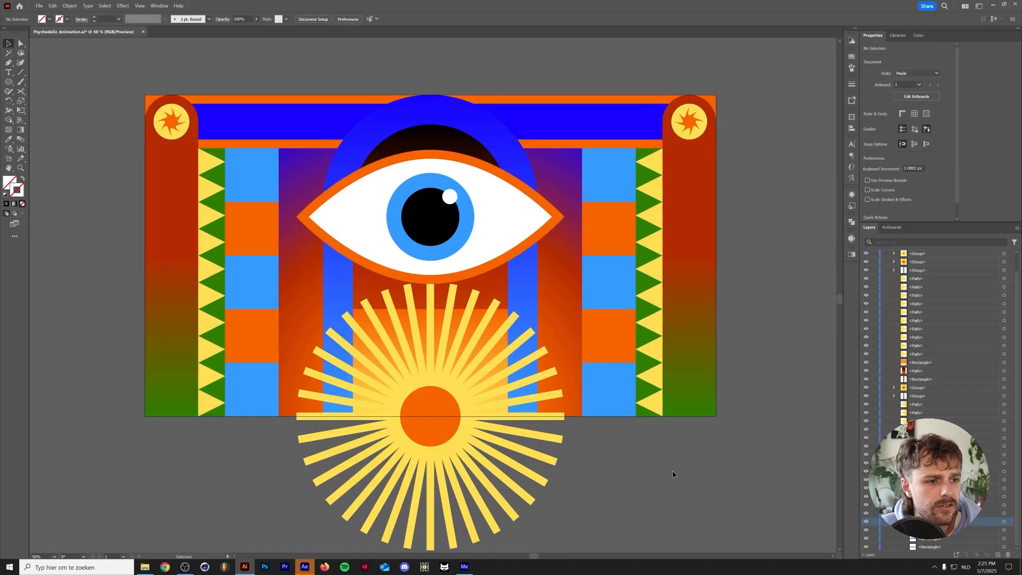
# Group each side's triangle strip, and move both pillars, the dark arch and the inner orange rectangle into the background group
pyautogui.moveTo(704, 458)
pyautogui.mouseDown()
pyautogui.moveTo(633, 488)
pyautogui.moveTo(689, 450)
pyautogui.mouseUp()
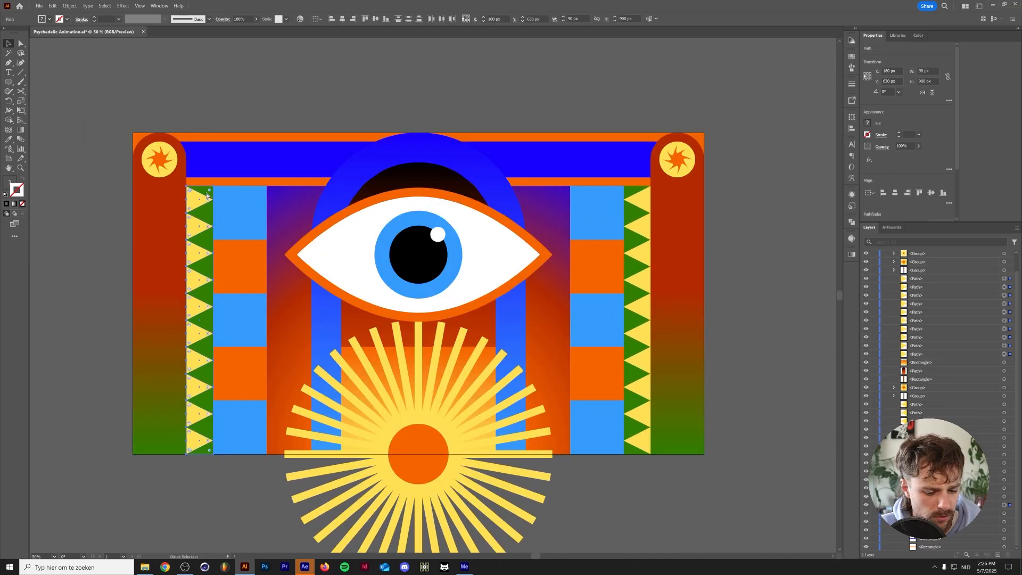
pyautogui.press('v')
pyautogui.click(682, 293)
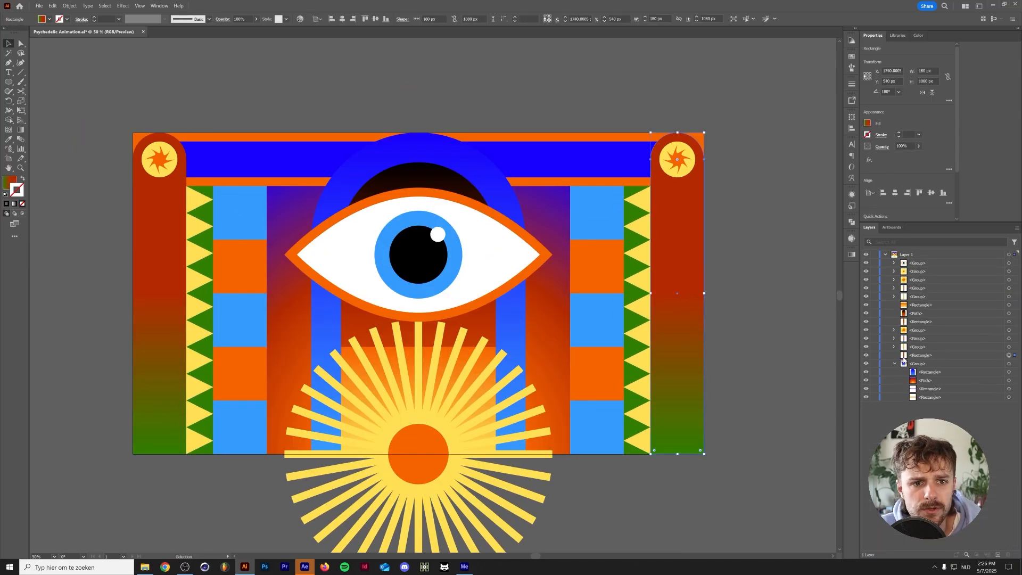
pyautogui.moveTo(916, 355); pyautogui.dragTo(918, 364)
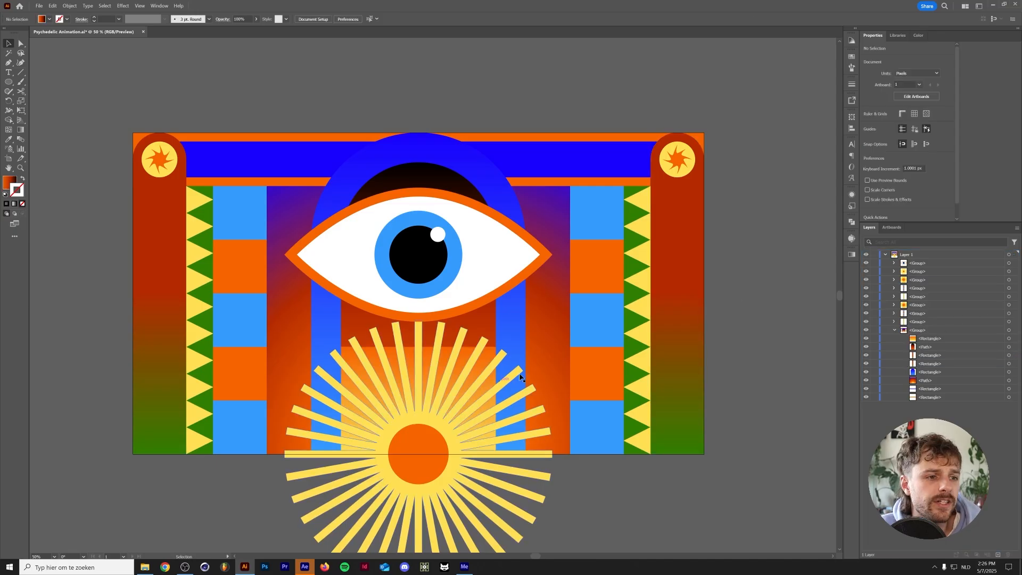
pyautogui.click(865, 331)
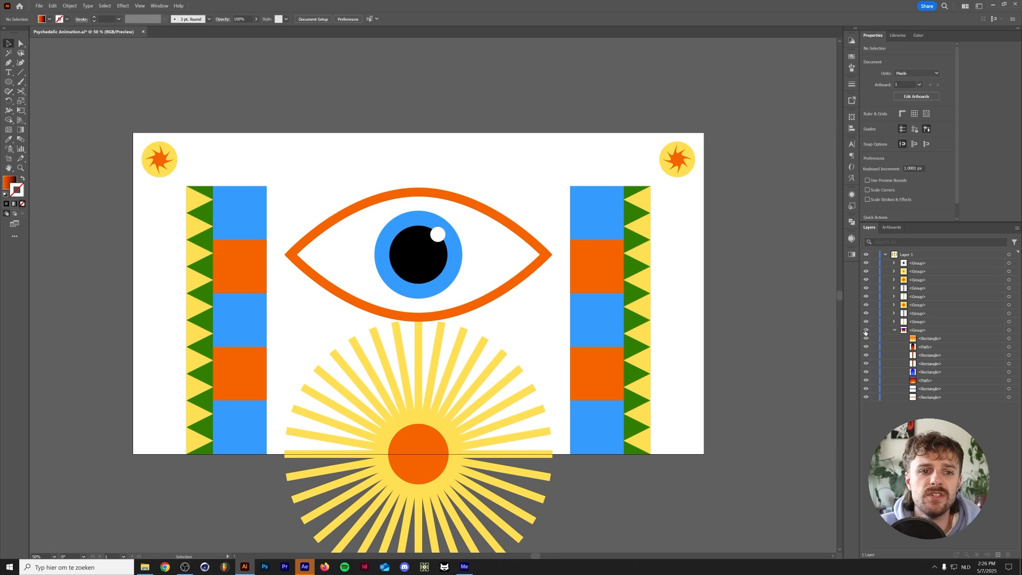
pyautogui.click(865, 331)
# Open Asset Export for the document
pyautogui.click(852, 102)
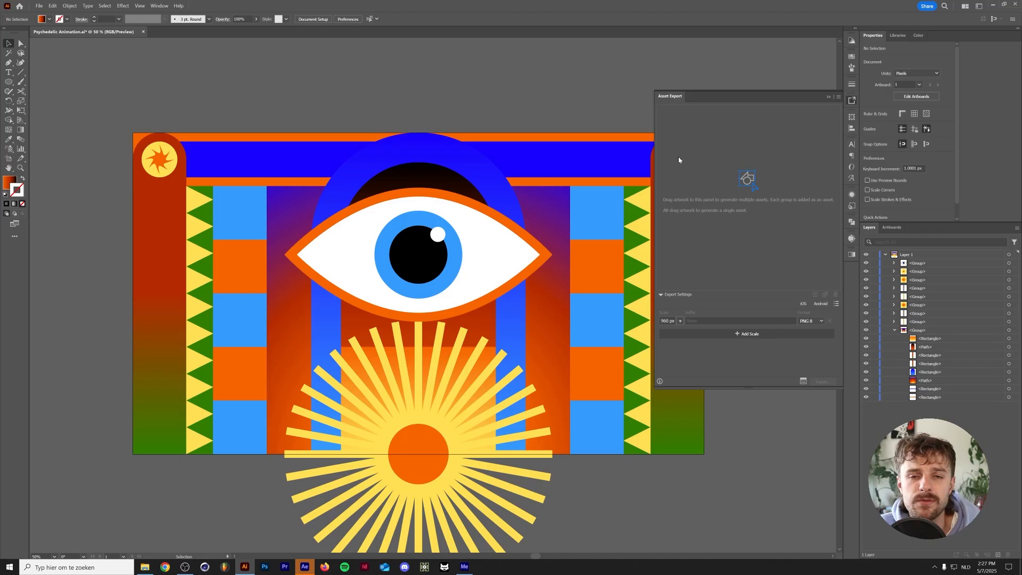
pyautogui.click(169, 5)
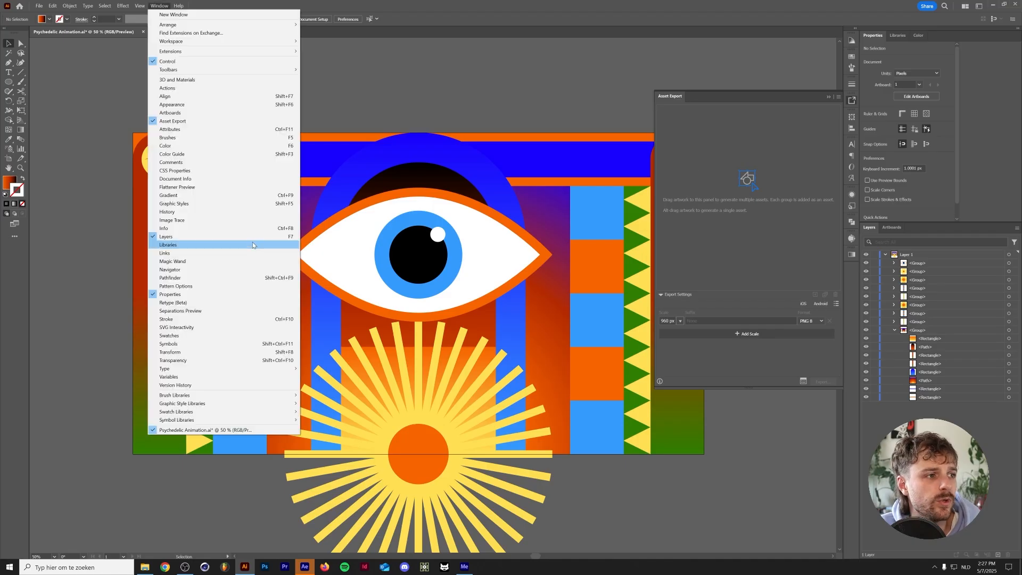
pyautogui.click(193, 121)
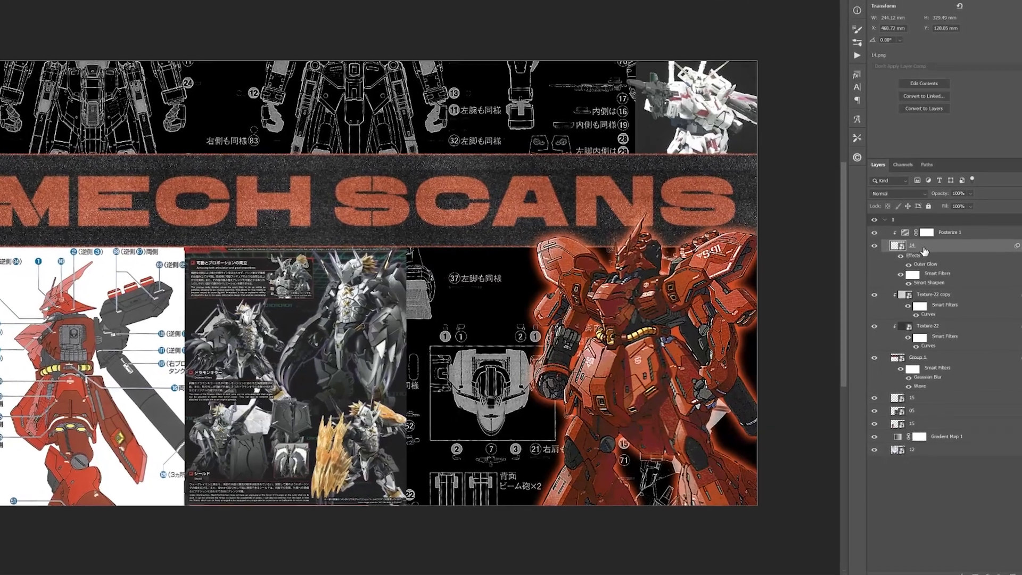
# In Photoshop, quick-export the red robot layer as a PNG
pyautogui.rightClick(924, 263)
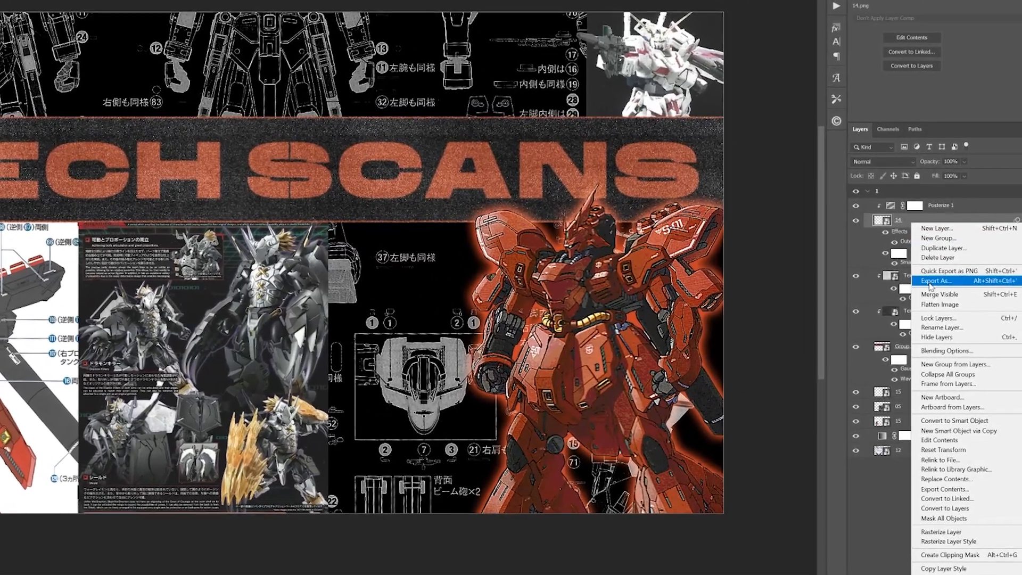
pyautogui.click(940, 296)
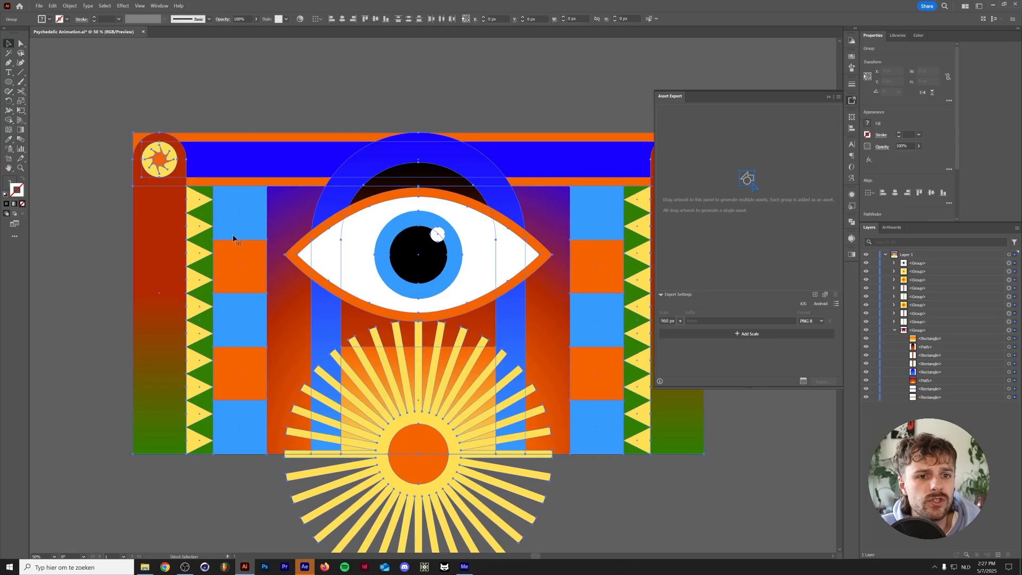
# Back in Illustrator, add all the artwork groups to the export list as separate assets
pyautogui.moveTo(360, 233); pyautogui.dragTo(753, 162)
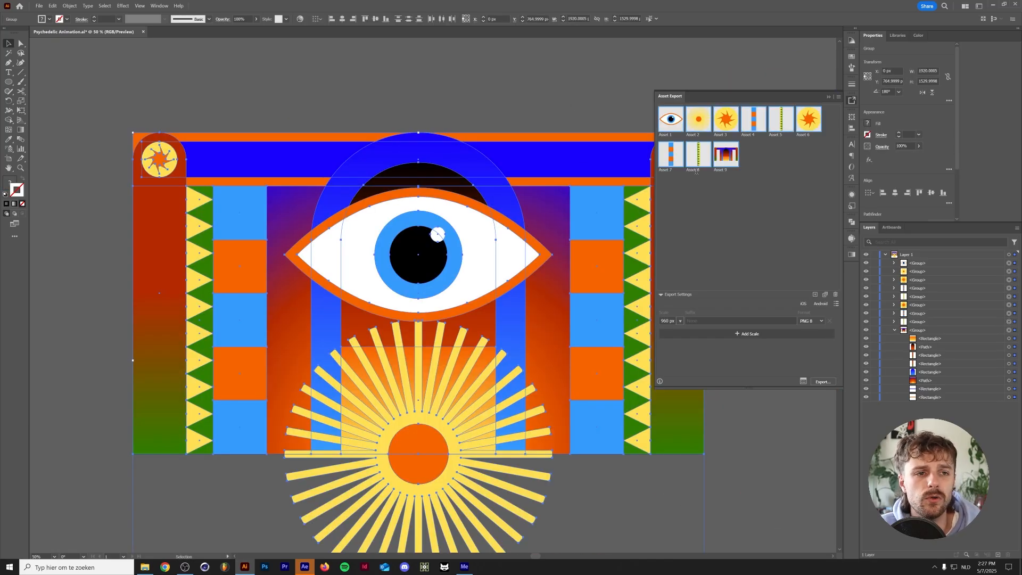
# Rename the background artwork's export asset as Background
pyautogui.doubleClick(719, 170)
pyautogui.write('Background')
pyautogui.press('Return')
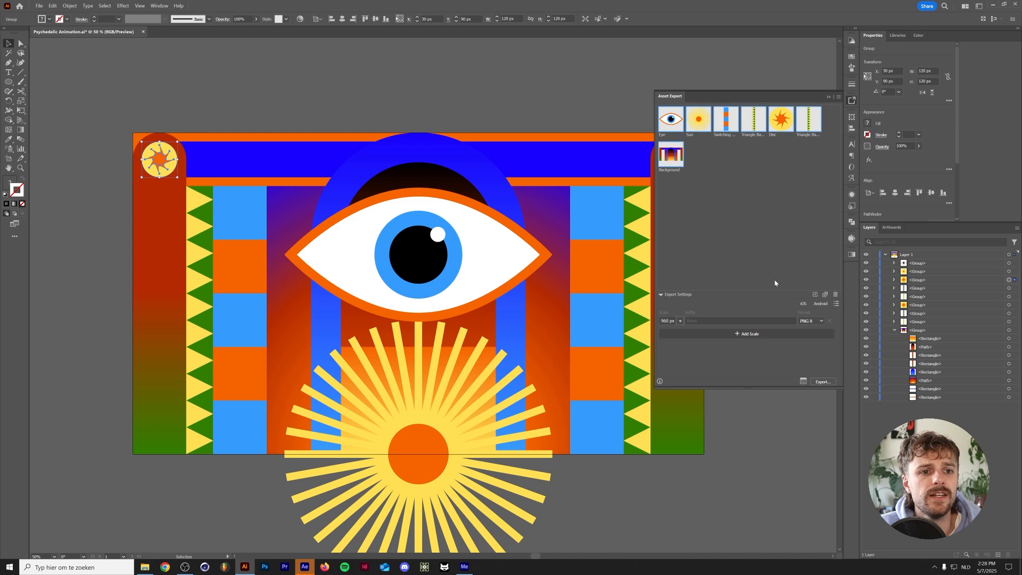
# Set the asset export scale to 1x and export the assets as PNG into a new folder named Assets
pyautogui.click(680, 320)
pyautogui.click(686, 330)
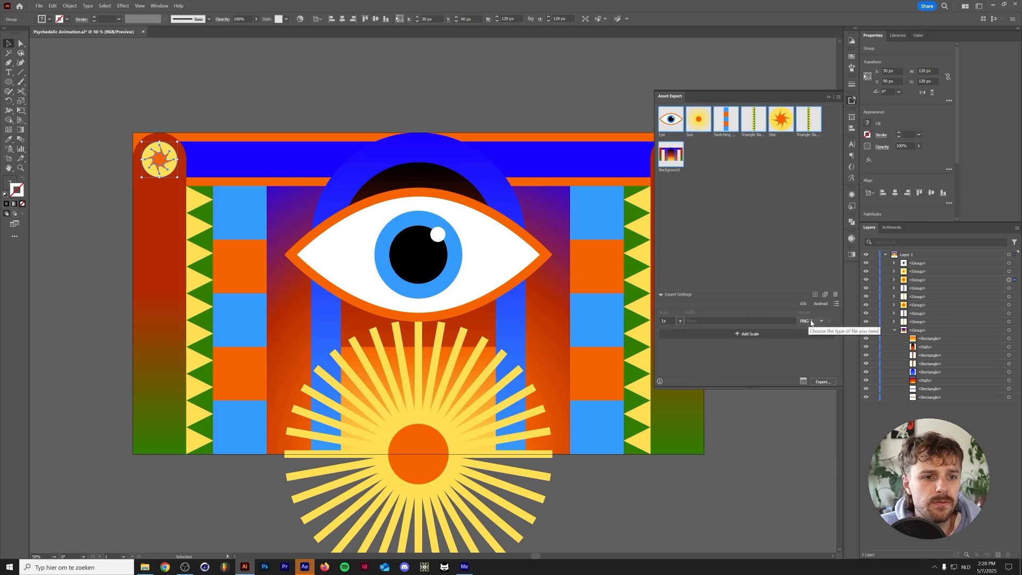
pyautogui.click(820, 382)
pyautogui.hotkey('ctrl', 'shift', 'n')
pyautogui.write('A')
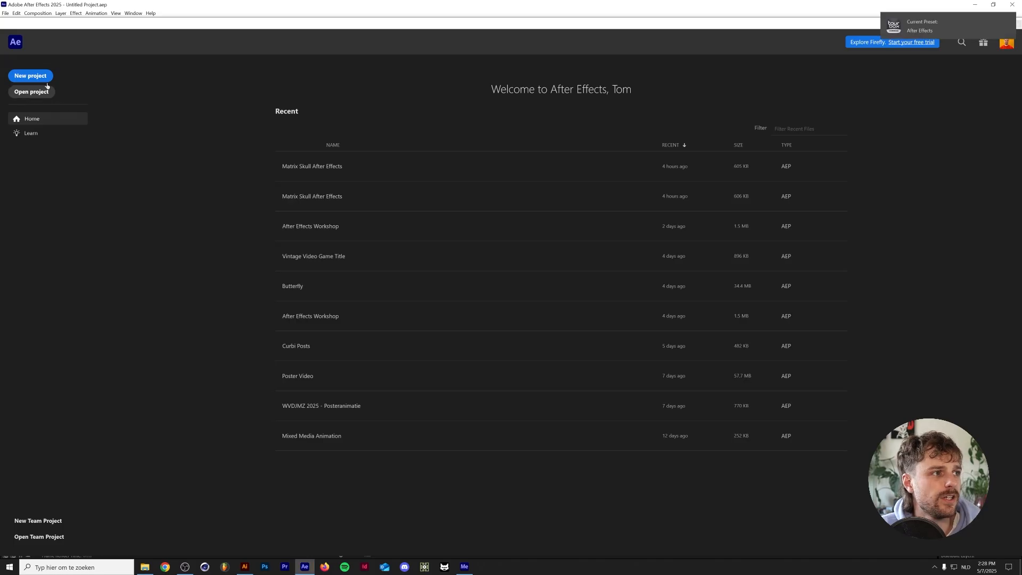
# In After Effects, start a new project and create a 1920 x 1080 px composition
pyautogui.click(47, 80)
pyautogui.click(532, 199)
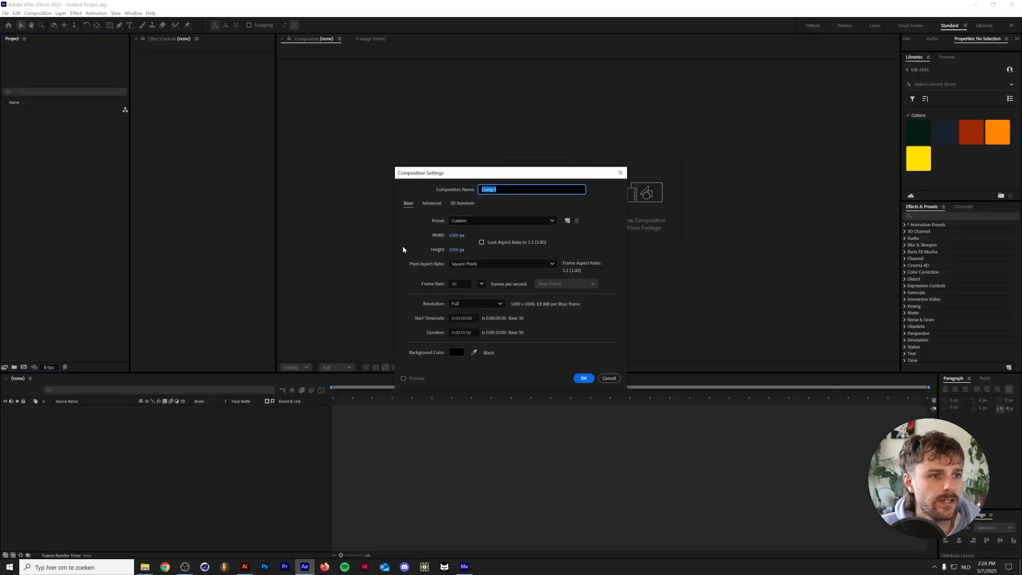
pyautogui.click(455, 235)
pyautogui.write('1920')
pyautogui.press('Tab')
pyautogui.write('1080')
pyautogui.press('Return')
# Create a folder named Assets in the project
pyautogui.click(52, 157)
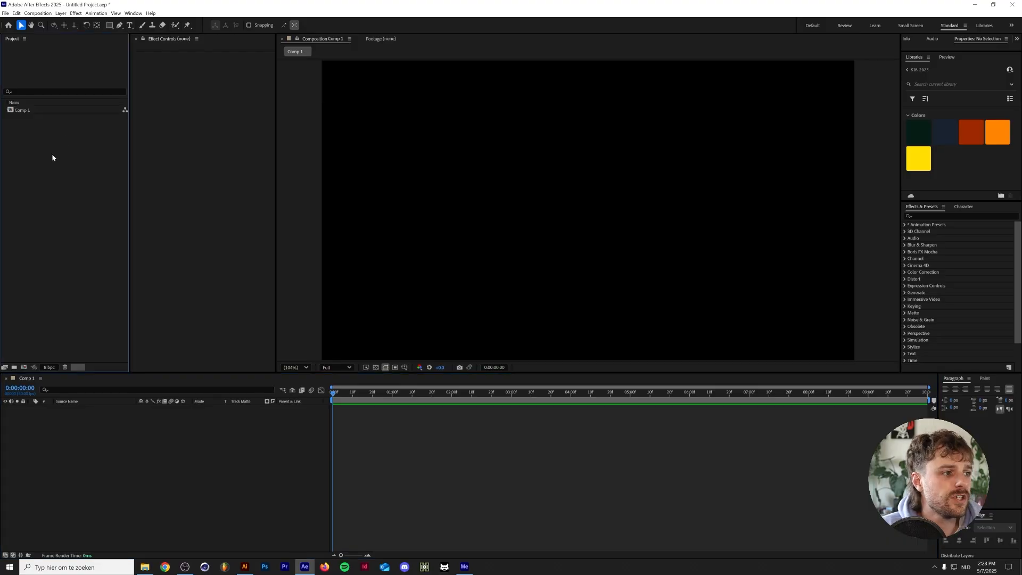
pyautogui.click(15, 368)
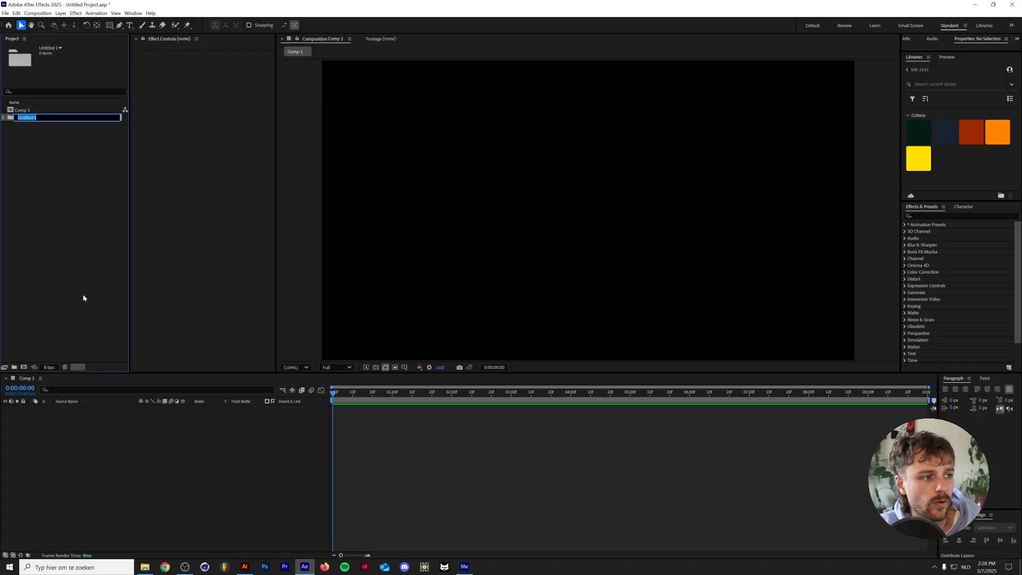
pyautogui.write('Assets')
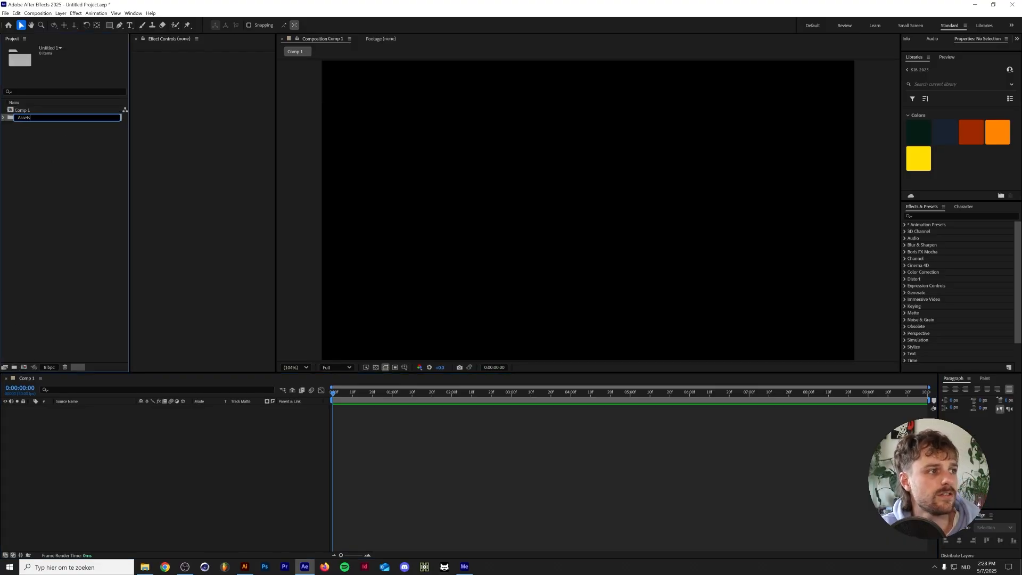
pyautogui.press('Return')
# Import all the PNG files from Tutorials > Psychedelic Animation > Assets into the project's Assets folder
pyautogui.hotkey('ctrl', 'i')
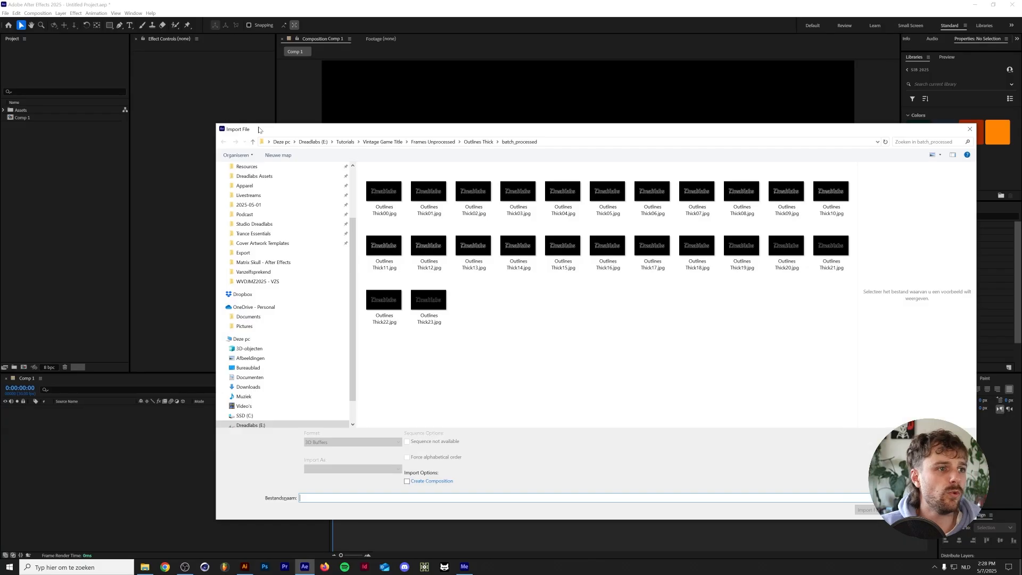
pyautogui.click(263, 262)
pyautogui.scroll(2, 264, 213)
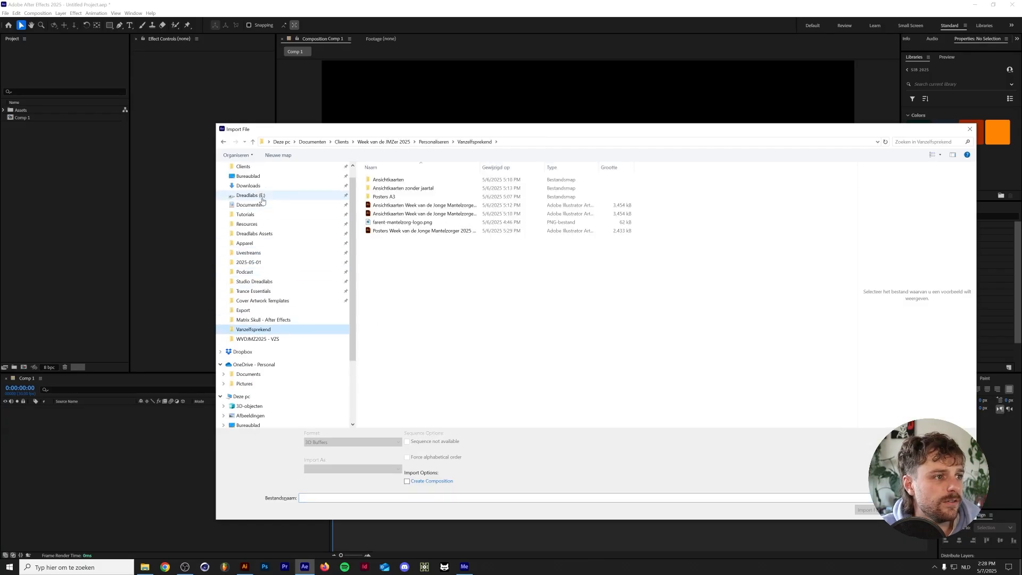
pyautogui.click(244, 214)
pyautogui.doubleClick(457, 367)
pyautogui.click(431, 179)
pyautogui.doubleClick(431, 179)
pyautogui.hotkey('ctrl', 'a')
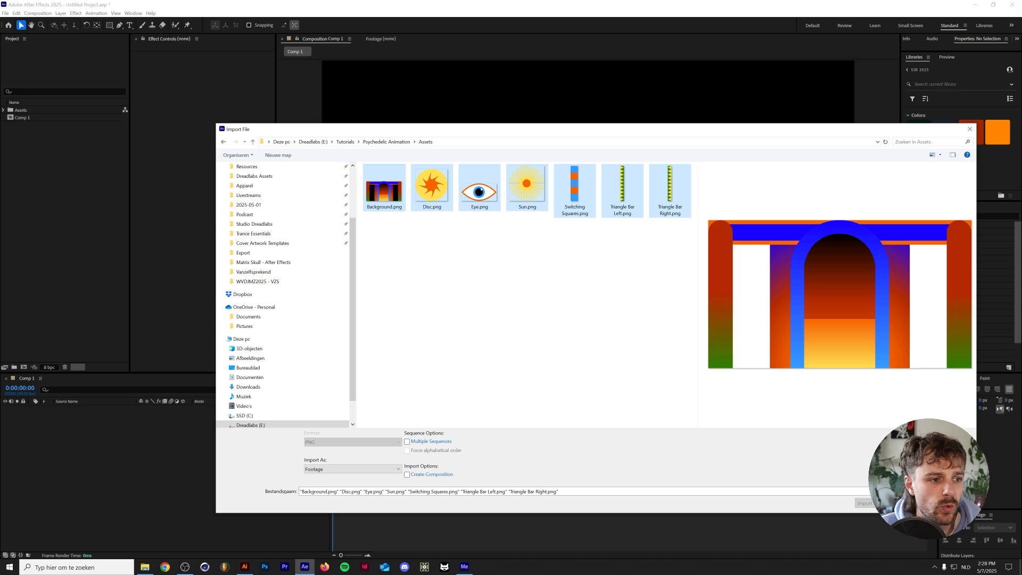
pyautogui.press('Return')
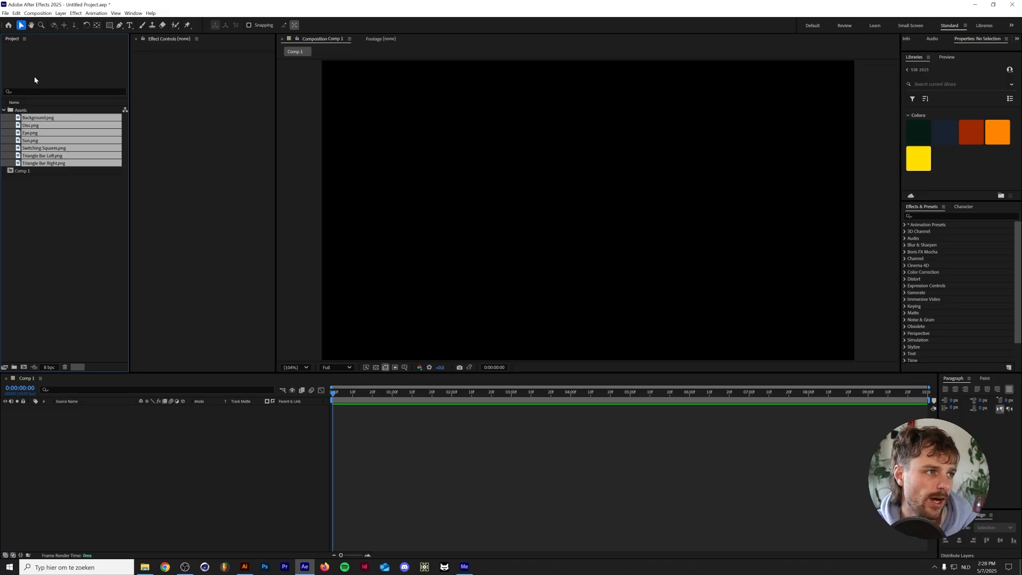
# Add Background.png to the composition, and place the other six images above it as layers
pyautogui.click(38, 117)
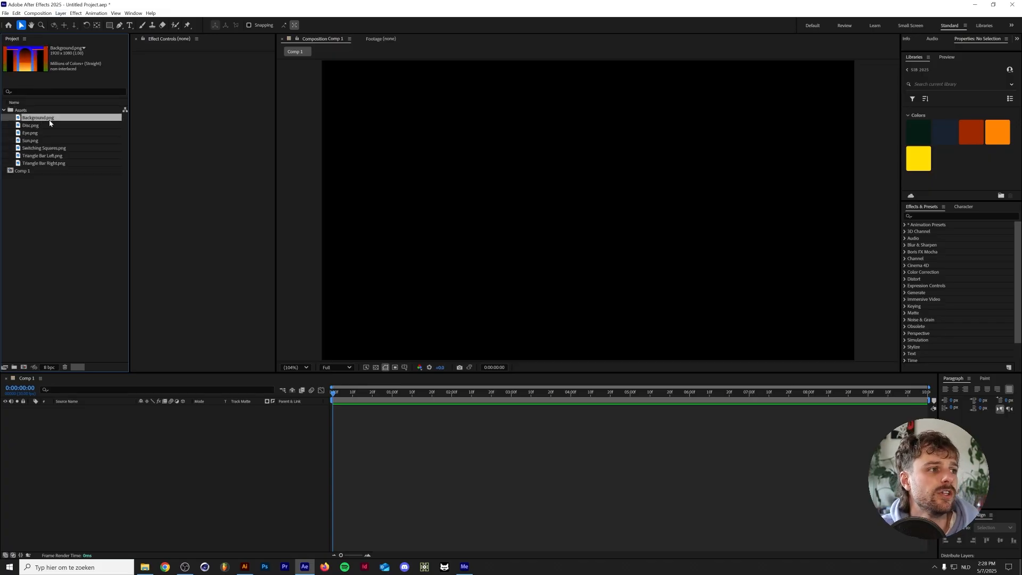
pyautogui.moveTo(80, 413); pyautogui.dragTo(83, 424)
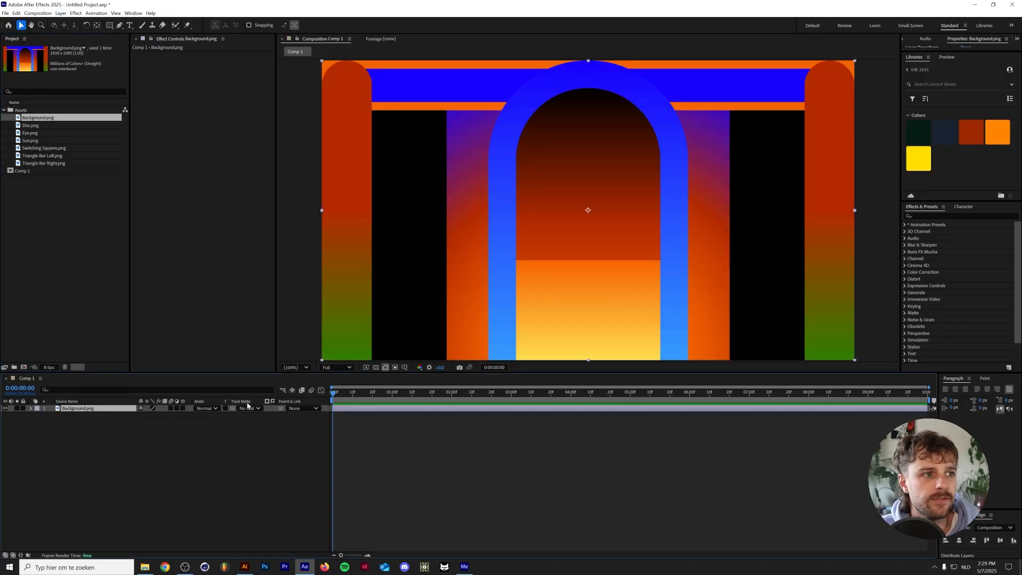
pyautogui.click(195, 454)
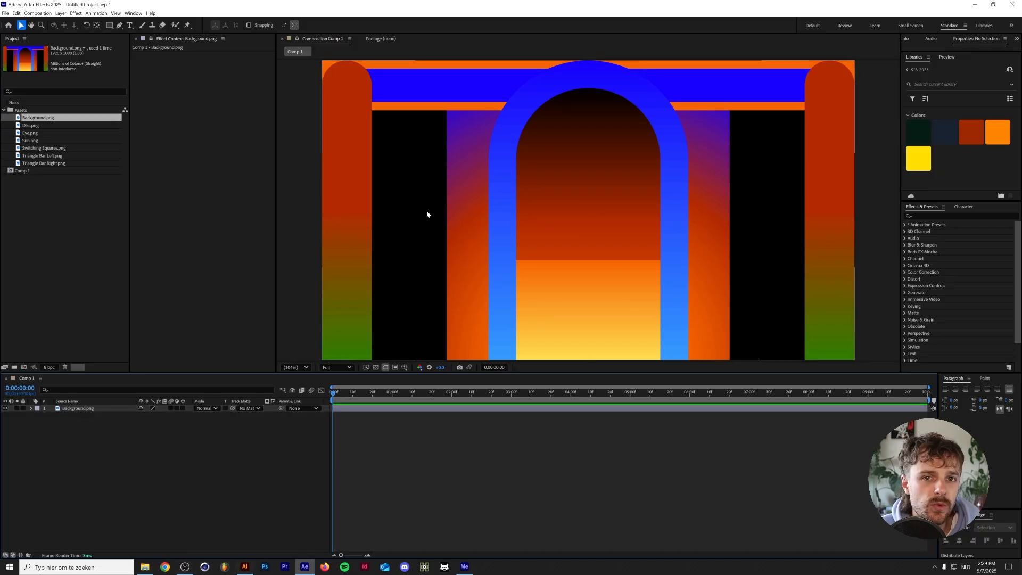
pyautogui.click(33, 127)
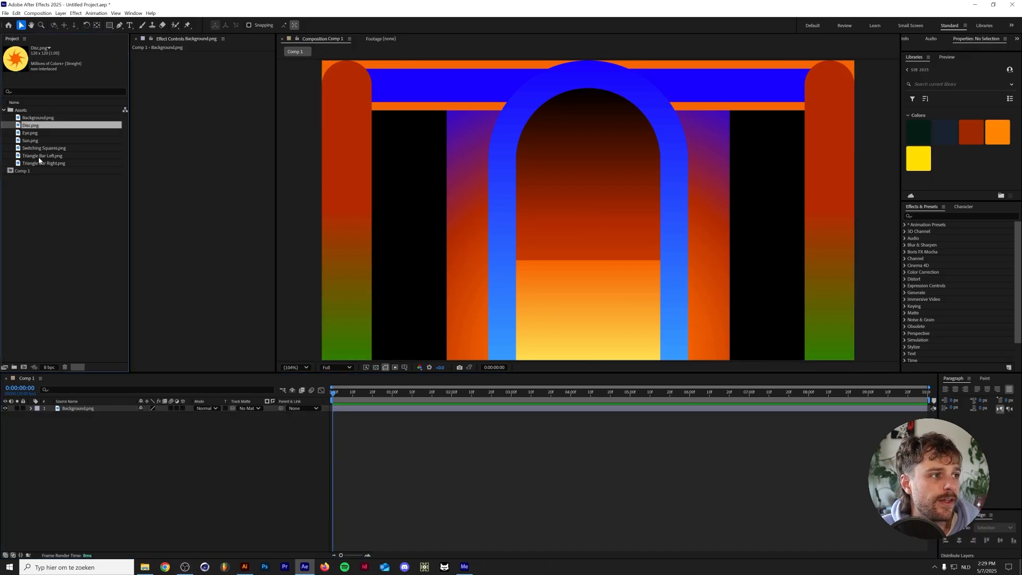
pyautogui.keyDown('shift'); pyautogui.click(47, 162); pyautogui.keyUp('shift')
pyautogui.moveTo(47, 163); pyautogui.dragTo(100, 407)
pyautogui.click(156, 503)
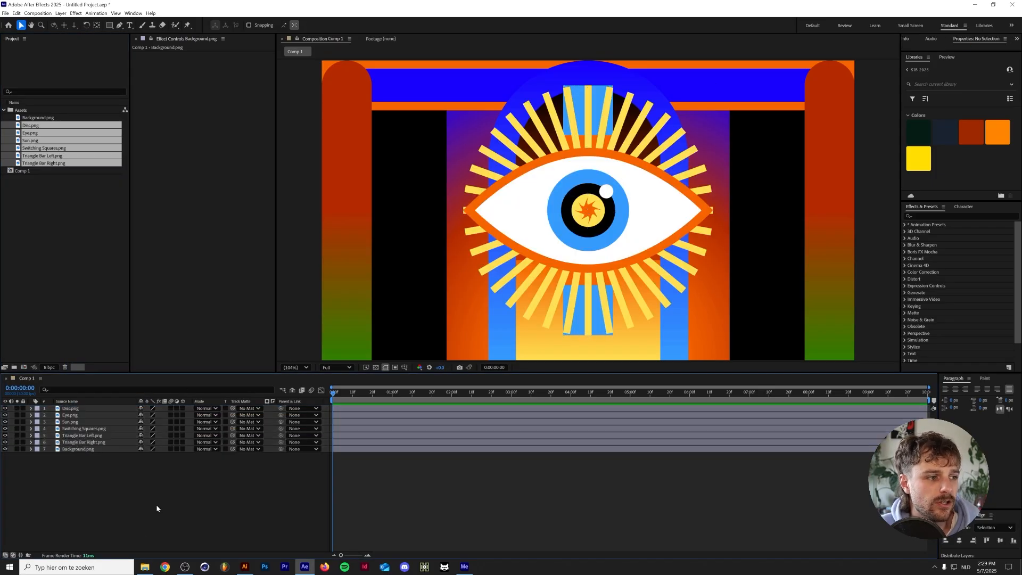
# Look up the sun group's centre coordinates in Illustrator, and set the Sun layer's vertical position to 1080 in After Effects
pyautogui.click(245, 567)
pyautogui.click(424, 448)
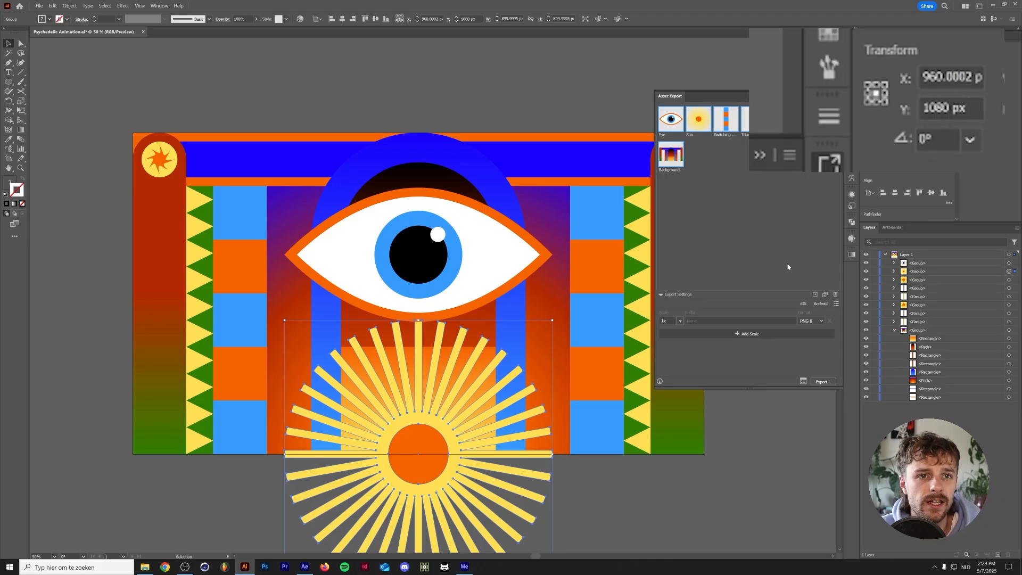
pyautogui.click(303, 567)
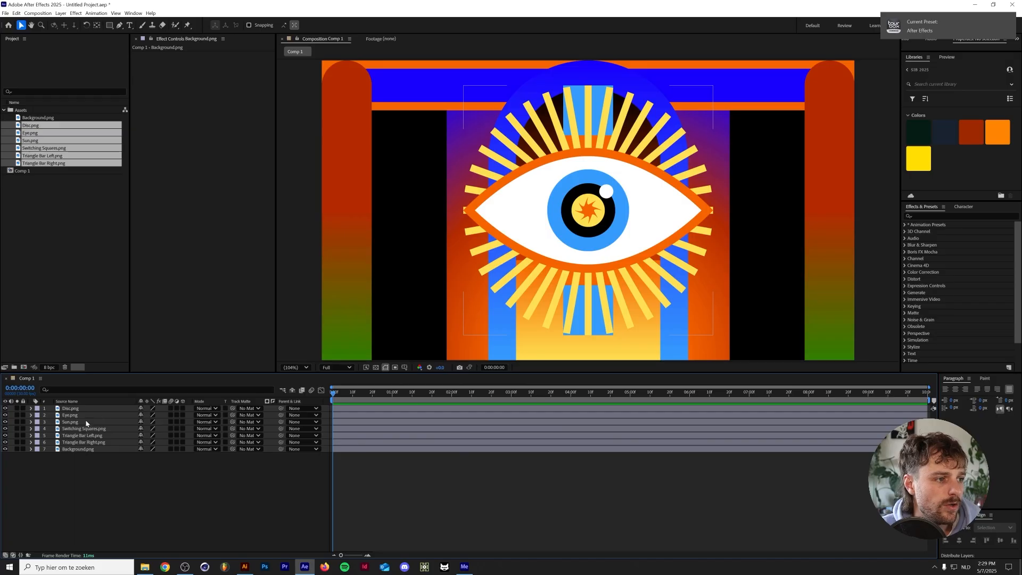
pyautogui.click(78, 425)
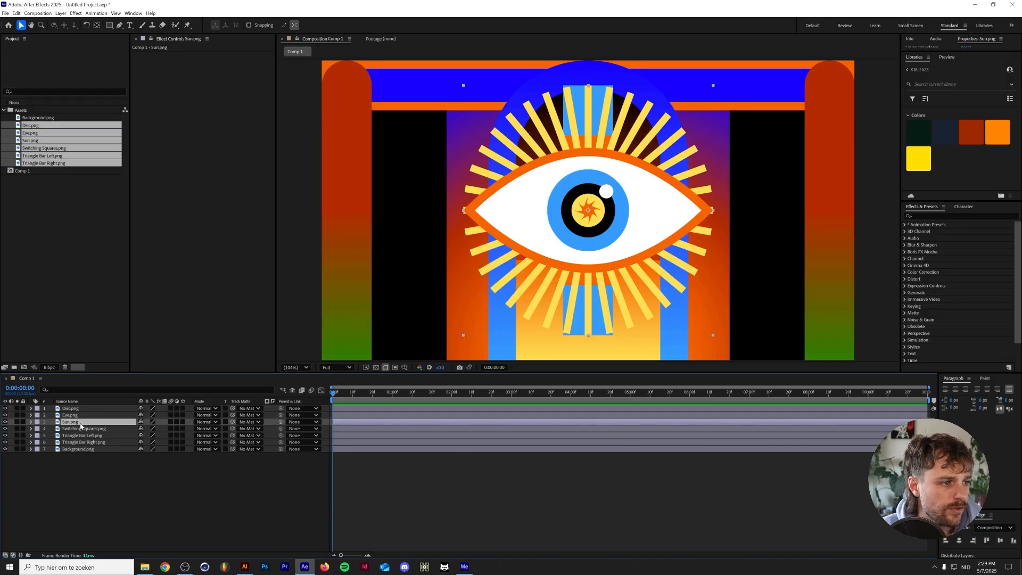
pyautogui.press('p')
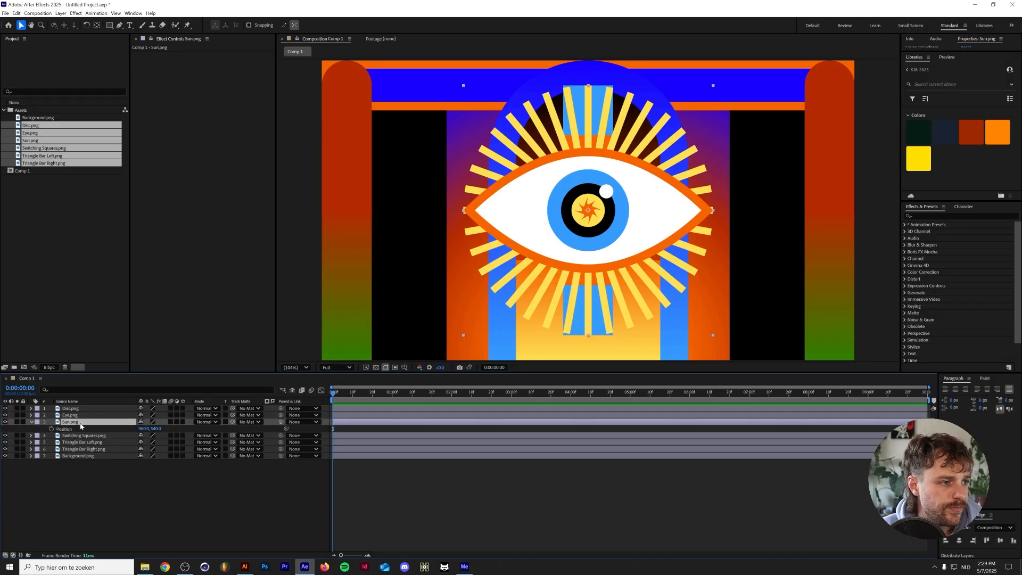
pyautogui.click(156, 427)
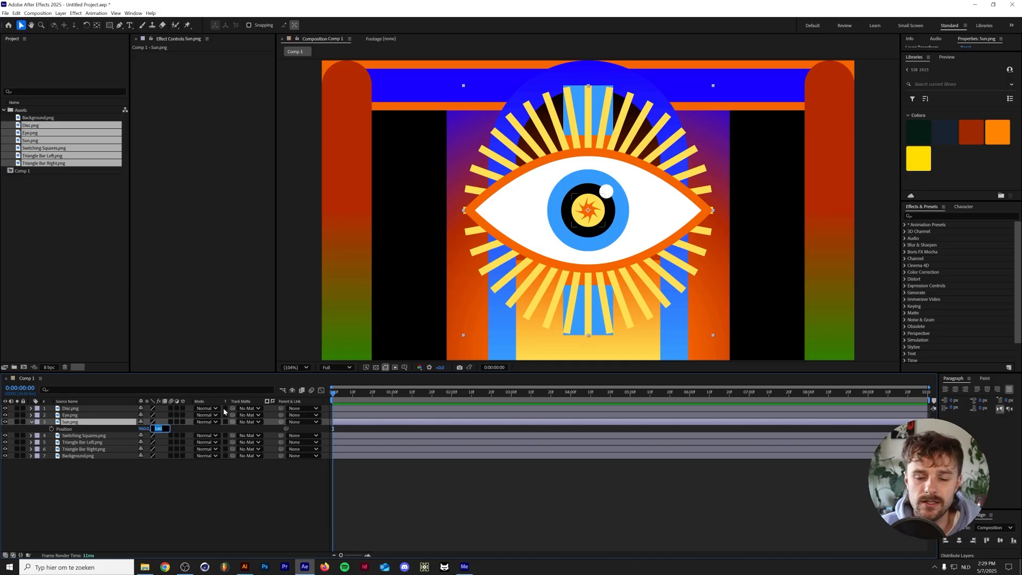
pyautogui.write('10')
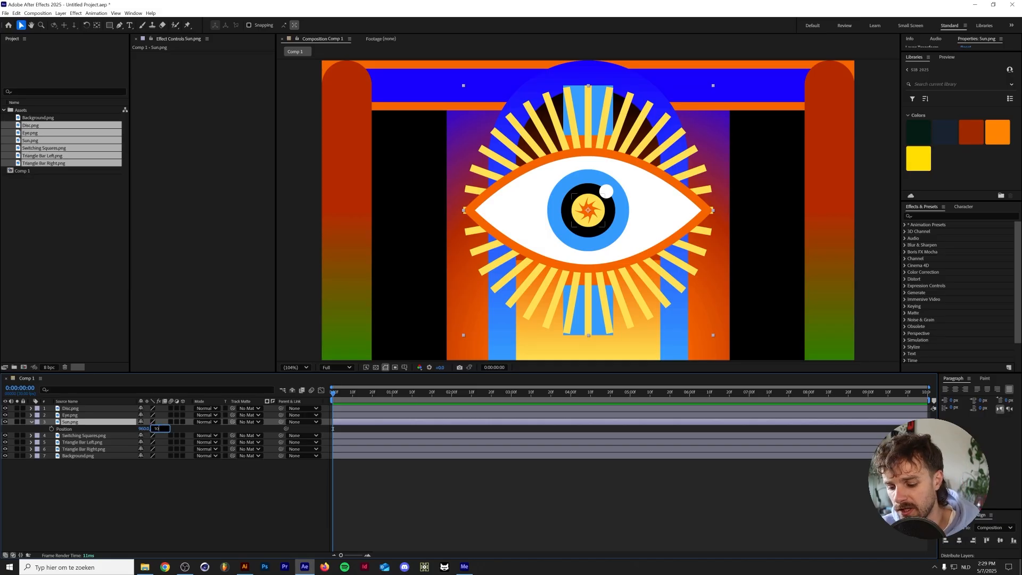
pyautogui.write('80')
pyautogui.press('Return')
pyautogui.click(193, 483)
# Check the eye group's coordinates in Illustrator, and in After Effects bring the Eye layer to the front with vertical position 410
pyautogui.click(245, 566)
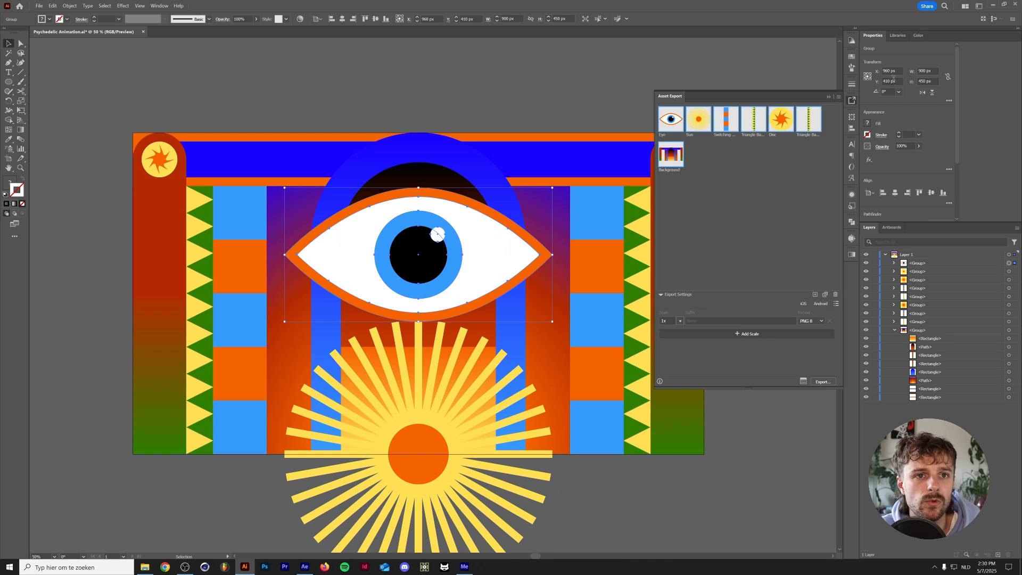
pyautogui.click(304, 566)
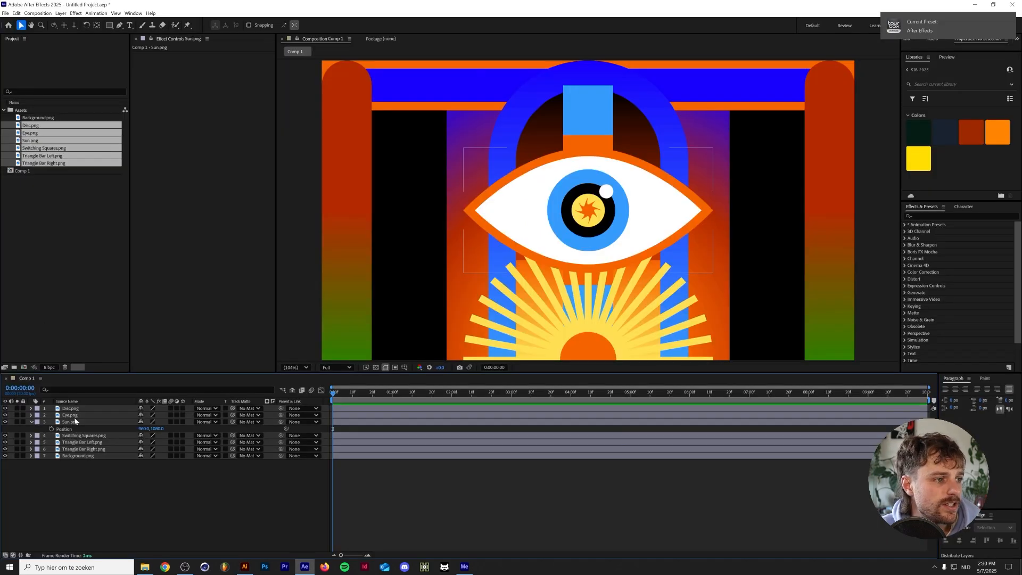
pyautogui.moveTo(72, 415); pyautogui.dragTo(89, 409)
pyautogui.press('p')
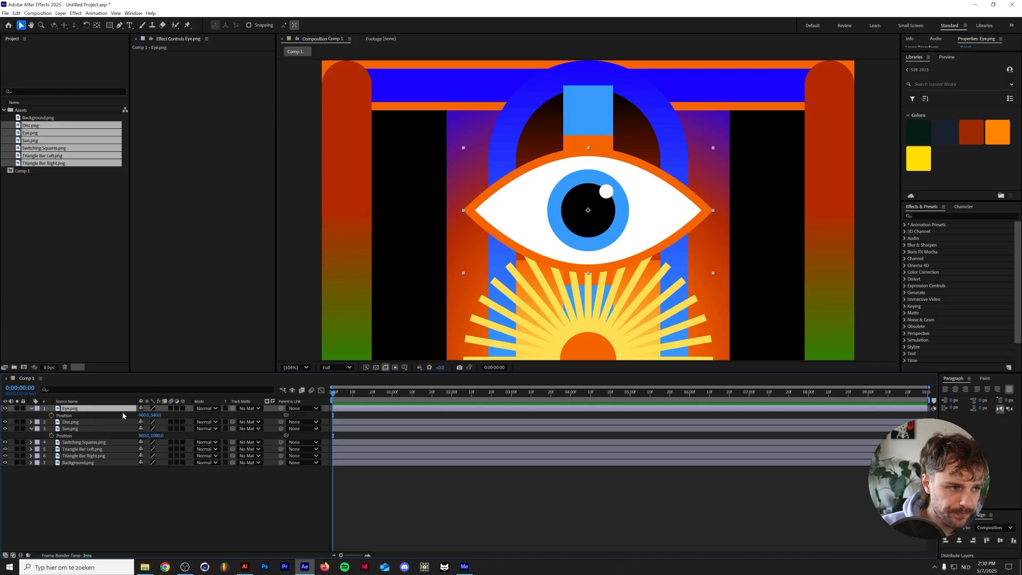
pyautogui.click(153, 415)
pyautogui.write('410')
pyautogui.press('Return')
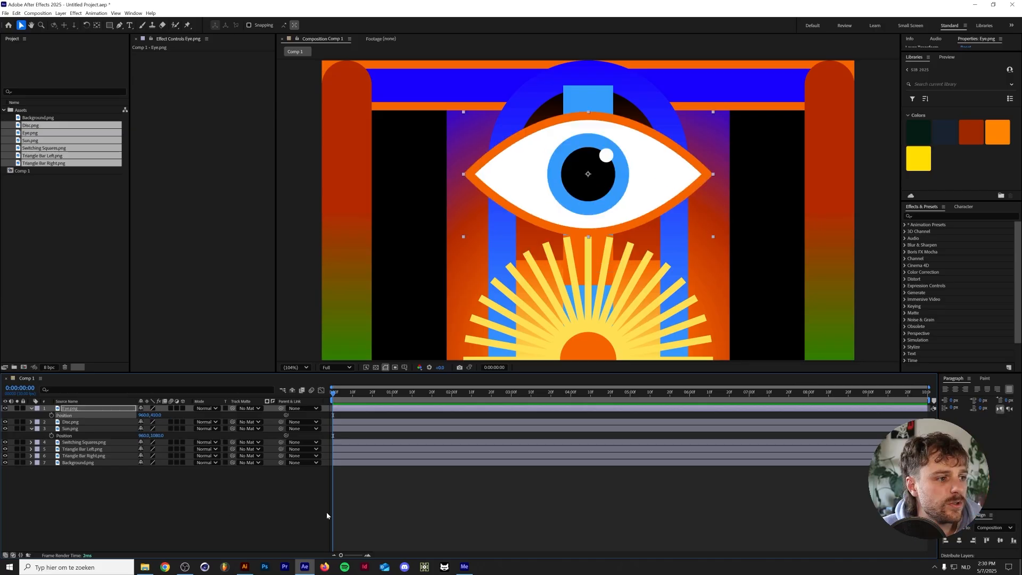
# Look up the switching squares' coordinates in Illustrator and set the Switching Squares layer's position to 360, 630 in After Effects
pyautogui.click(245, 566)
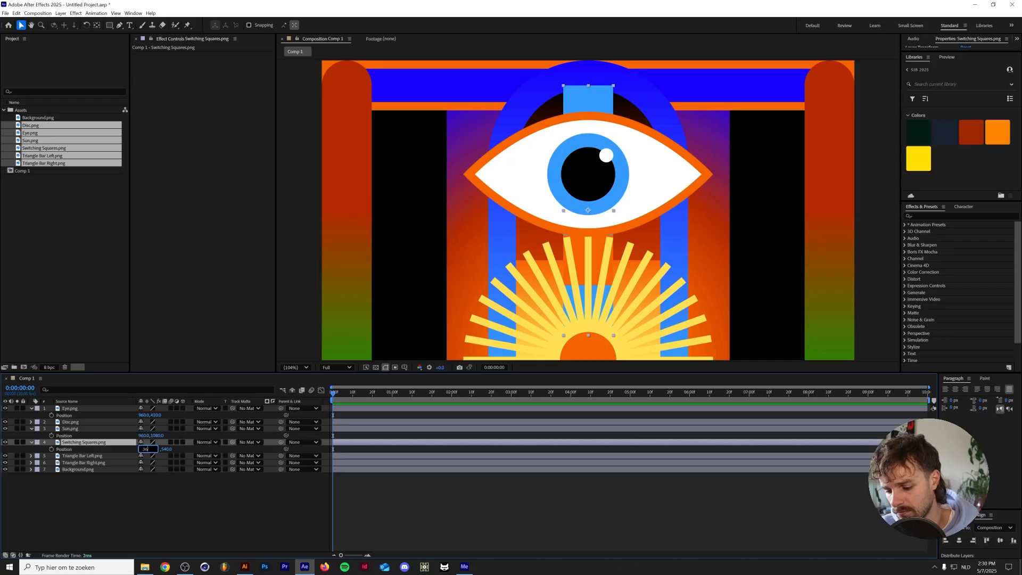
pyautogui.click(144, 448)
pyautogui.write('360')
pyautogui.press('Tab')
pyautogui.write('630')
pyautogui.press('Return')
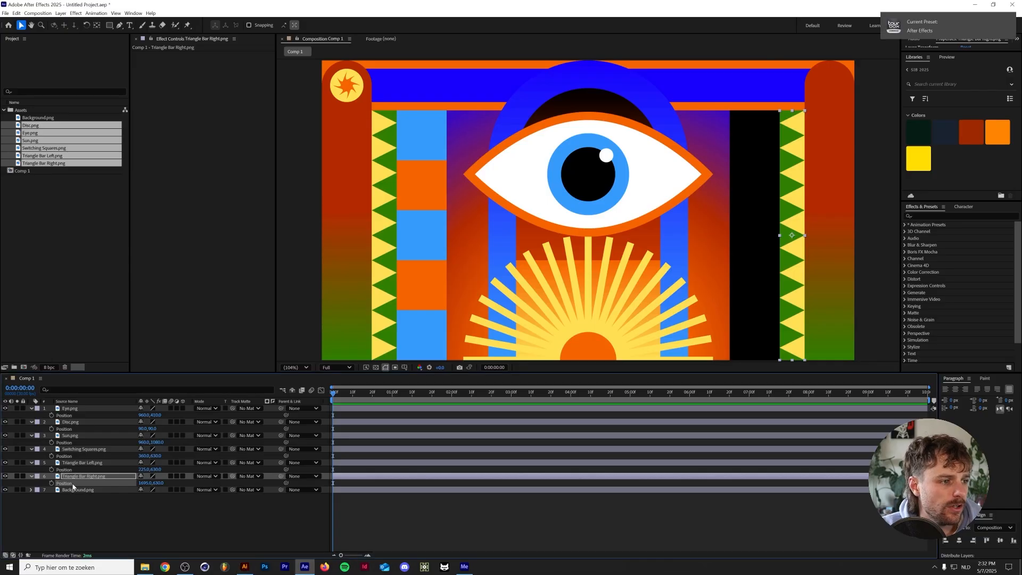
# Duplicate the Disc layer and the Switching Squares layer
pyautogui.click(78, 422)
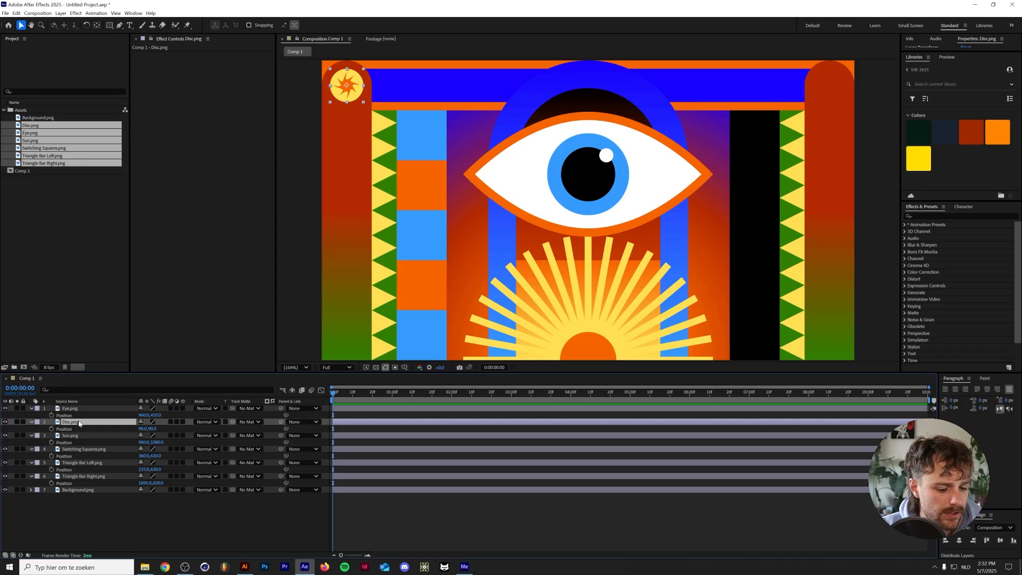
pyautogui.hotkey('ctrl', 'd')
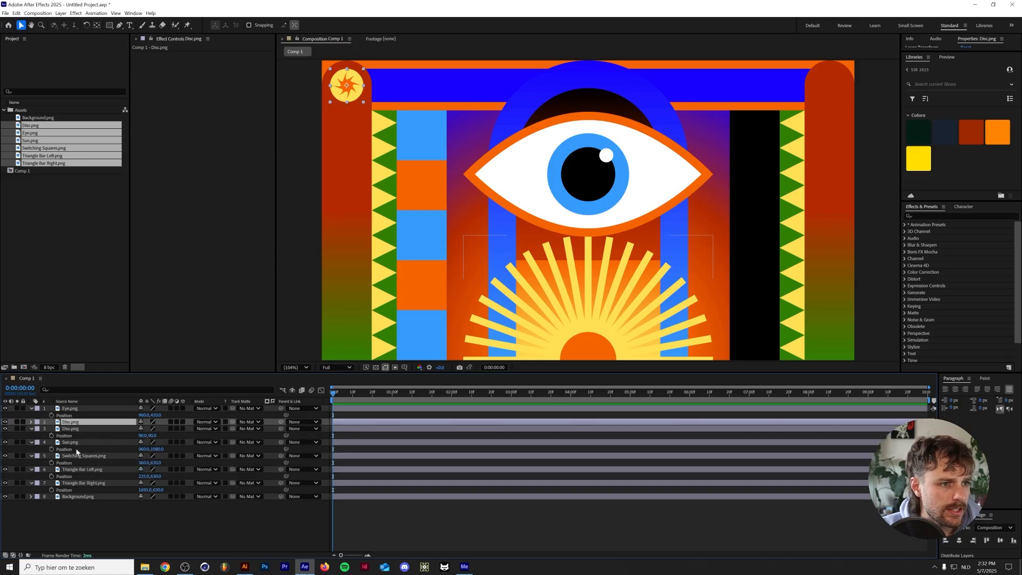
pyautogui.click(78, 456)
pyautogui.hotkey('ctrl', 'd')
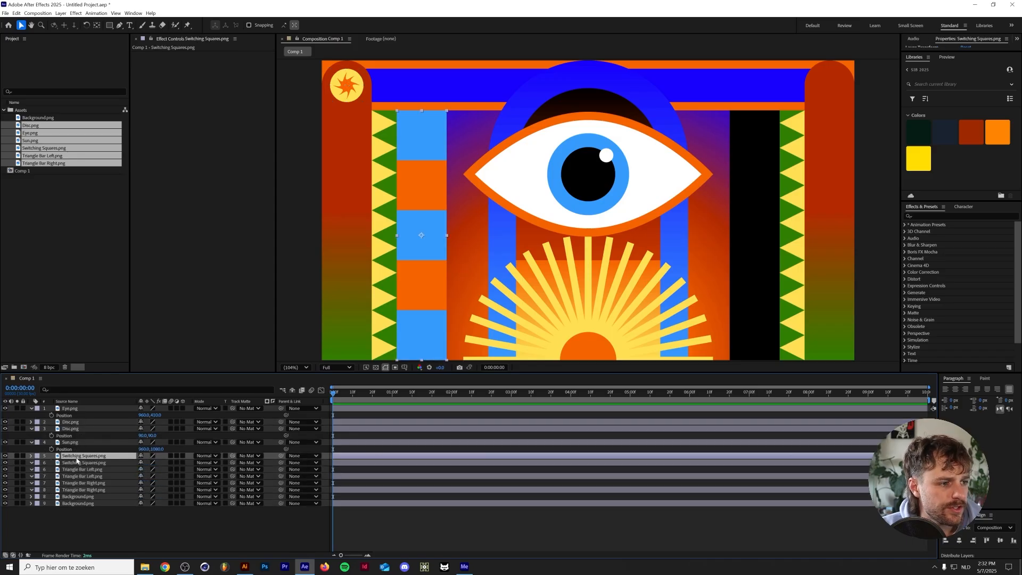
# Using the coordinates from Illustrator, position one Disc layer at 1830, 90 and one Switching Squares layer at 1560, 630
pyautogui.moveTo(244, 565)
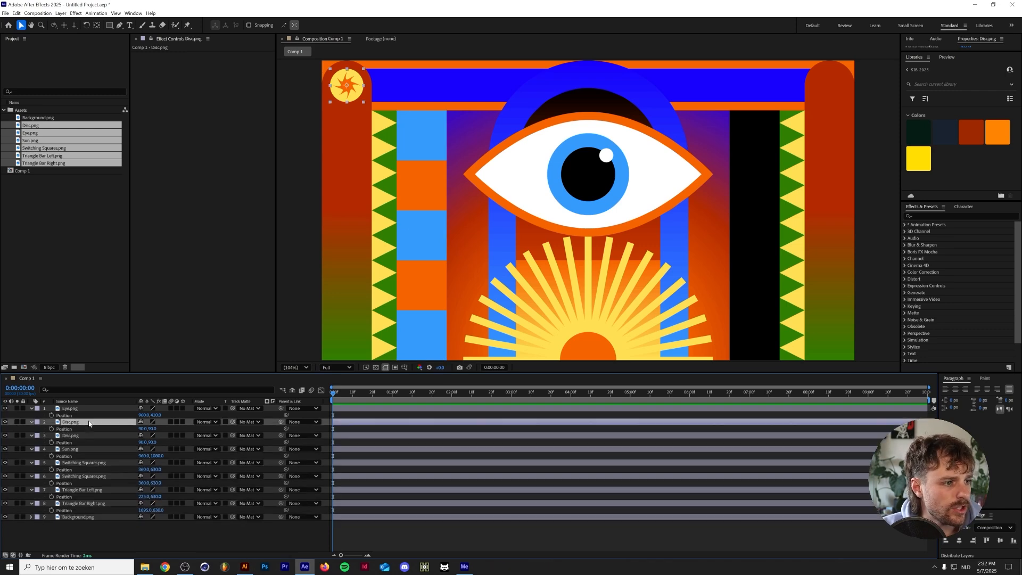
pyautogui.click(245, 566)
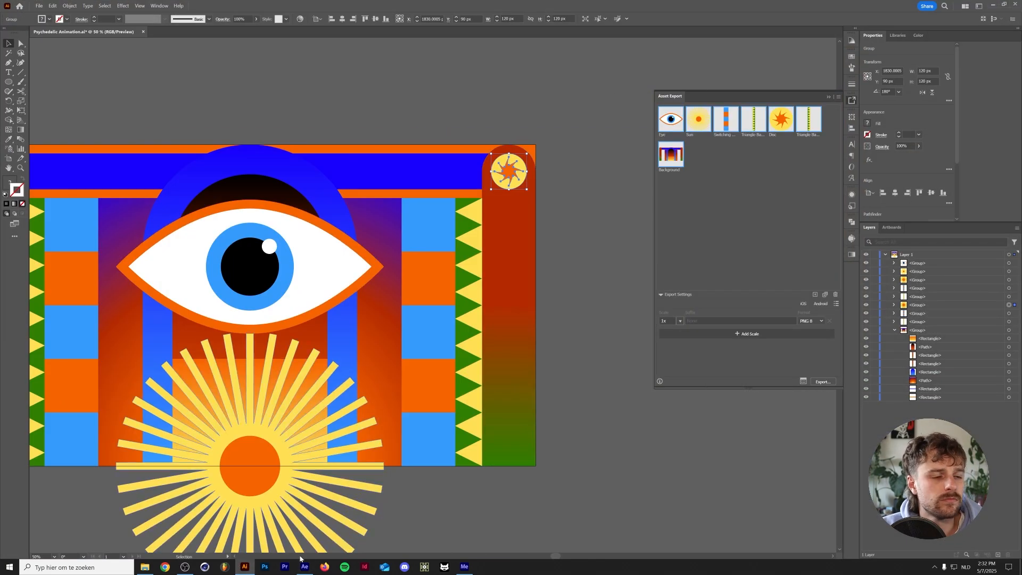
pyautogui.click(244, 568)
pyautogui.click(245, 567)
pyautogui.click(245, 568)
pyautogui.click(245, 567)
pyautogui.click(245, 568)
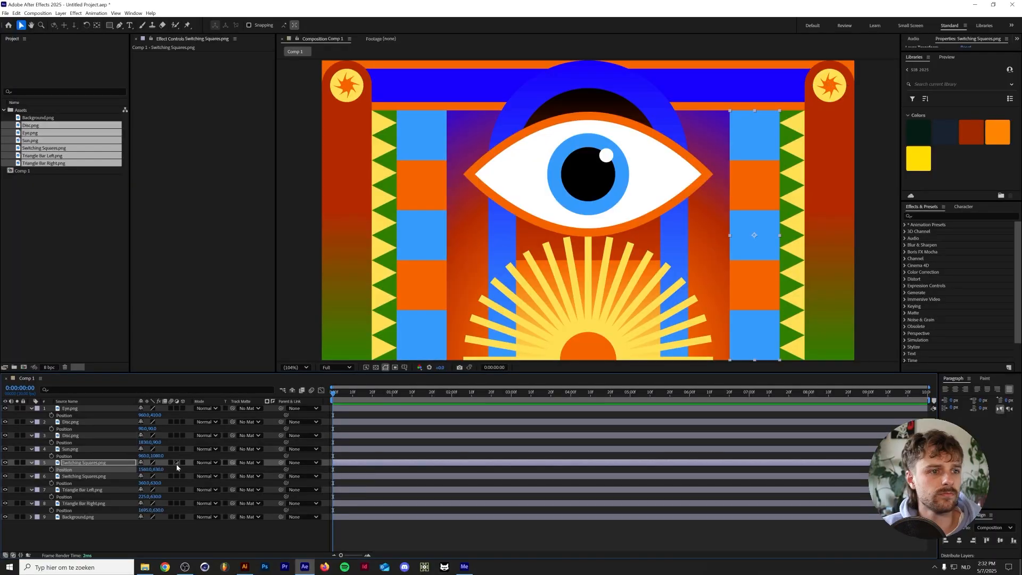
pyautogui.click(165, 530)
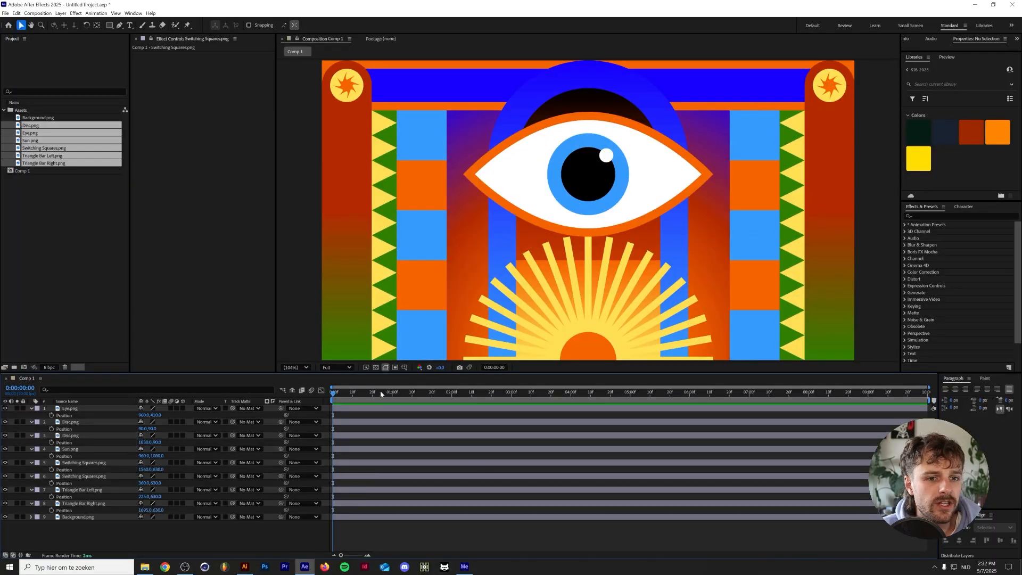
# Collapse the displayed properties of all layers and select the Sun layer
pyautogui.click(69, 450)
pyautogui.hotkey('ctrl', 'a')
pyautogui.press('u')
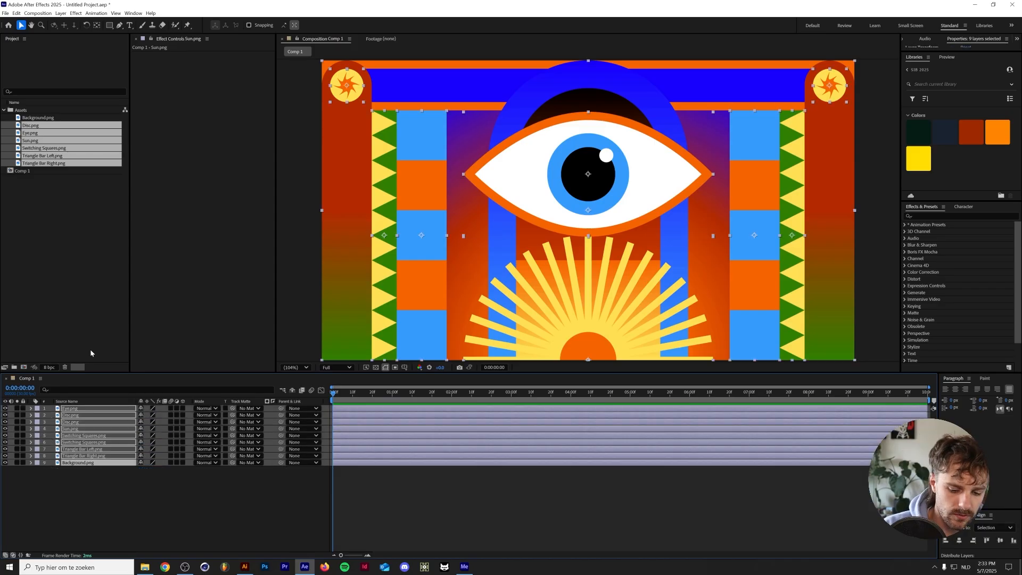
pyautogui.click(85, 430)
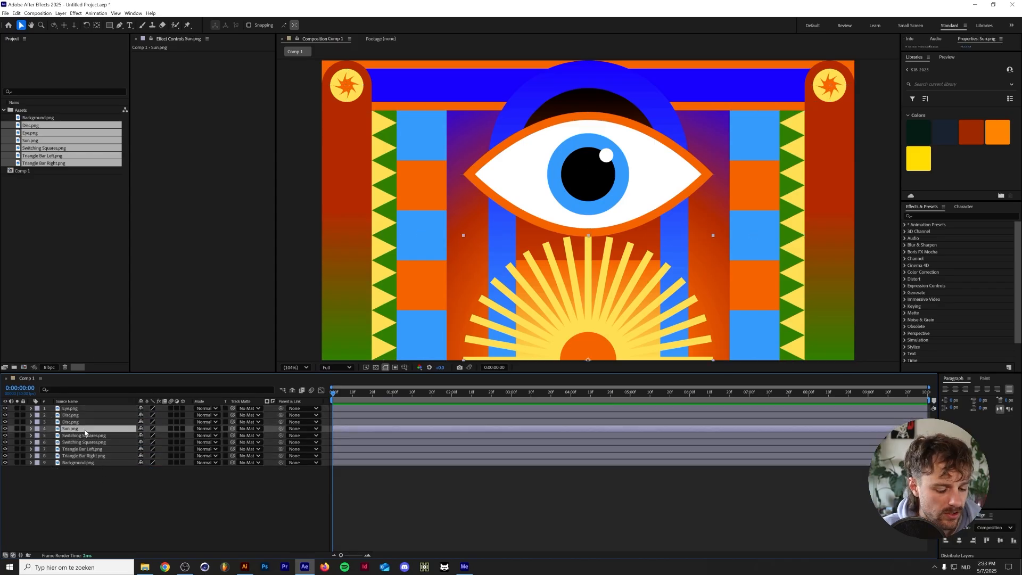
# Keyframe the Sun layer's rotation from 0° at the first frame to one full turn at the last frame, and preview it
pyautogui.press('r')
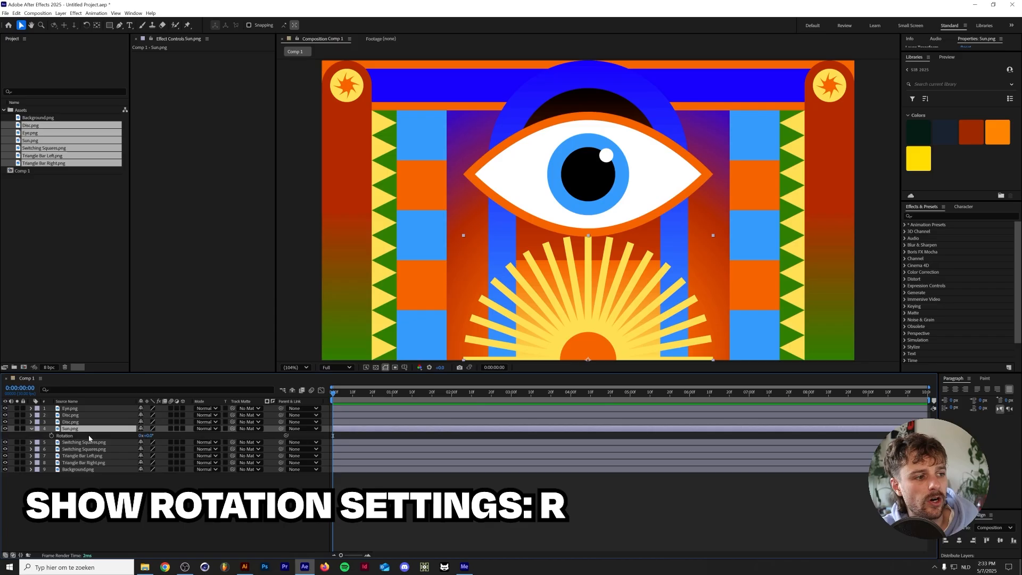
pyautogui.click(51, 436)
pyautogui.moveTo(333, 393); pyautogui.dragTo(927, 407)
pyautogui.click(140, 435)
pyautogui.write('1')
pyautogui.press('Return')
pyautogui.press('Home')
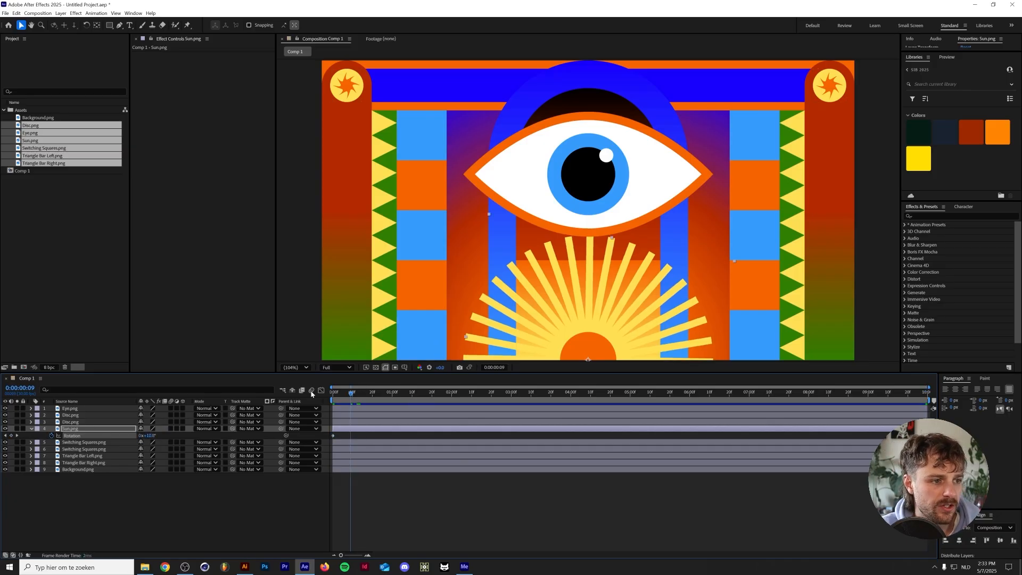
pyautogui.press('space')
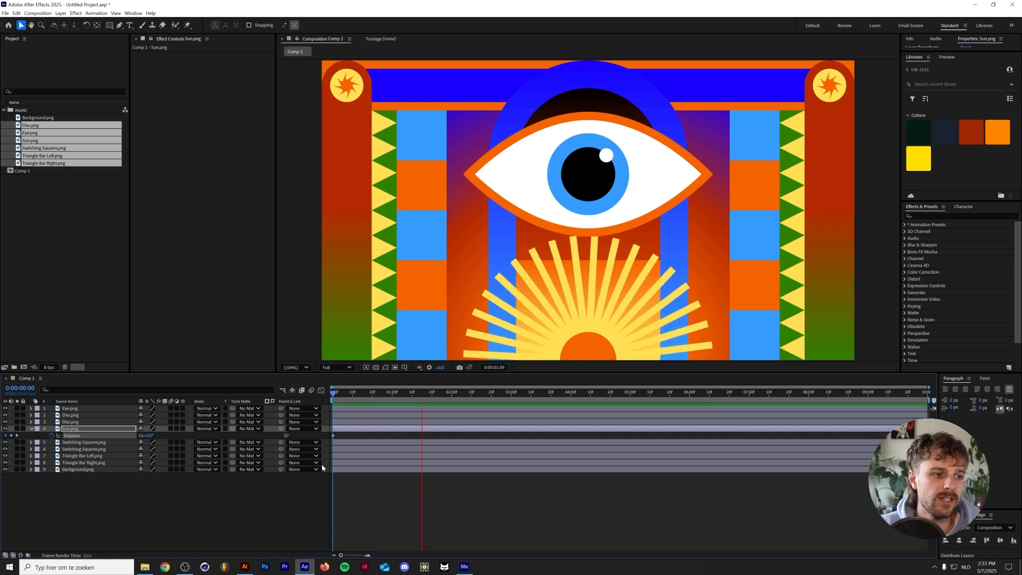
pyautogui.press('space')
# Change the Sun layer's rotation at the last frame to a half turn of 180° and preview the slower spin
pyautogui.moveTo(913, 393); pyautogui.dragTo(989, 389)
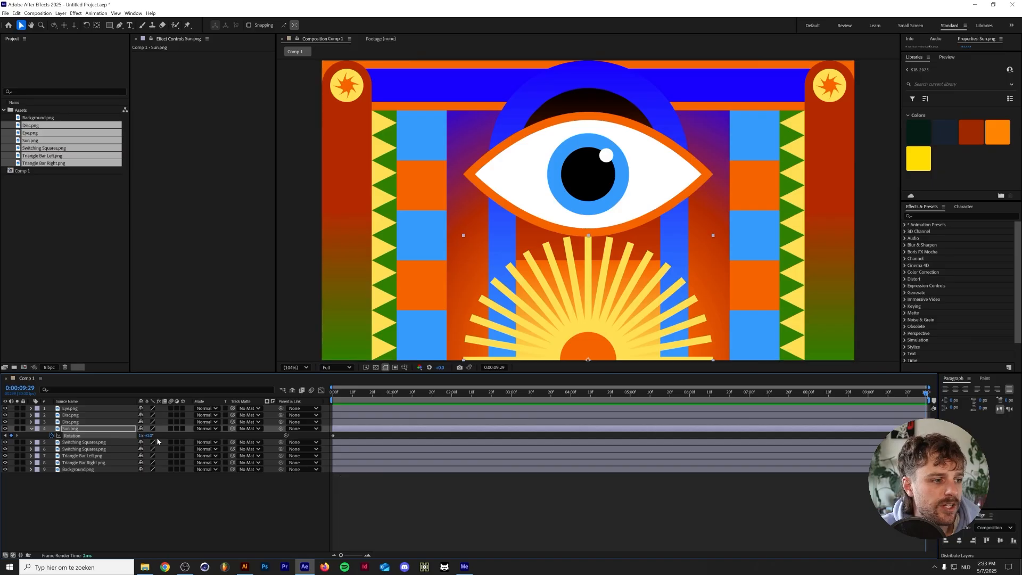
pyautogui.click(144, 435)
pyautogui.write('180')
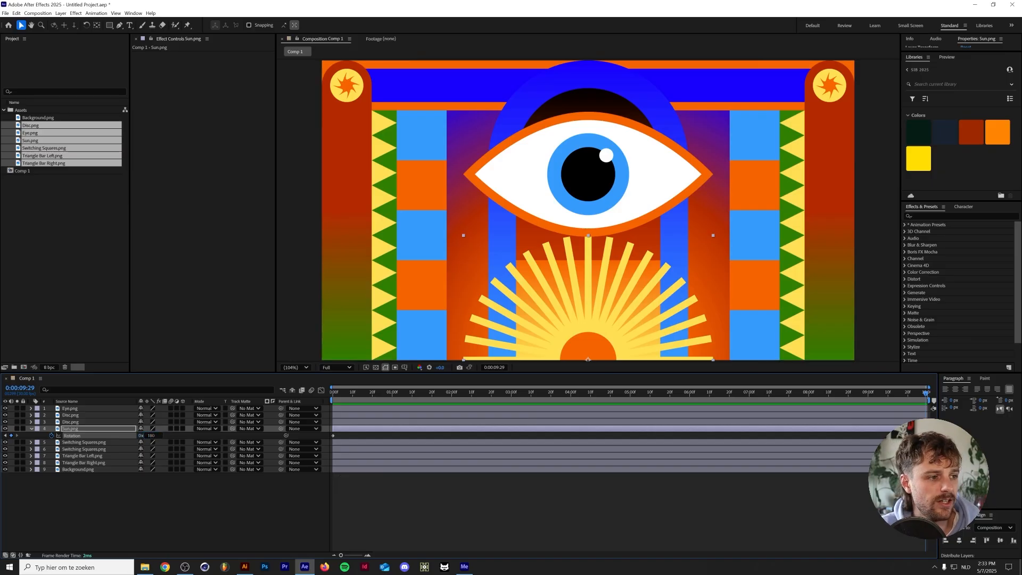
pyautogui.press('Return')
pyautogui.press('space')
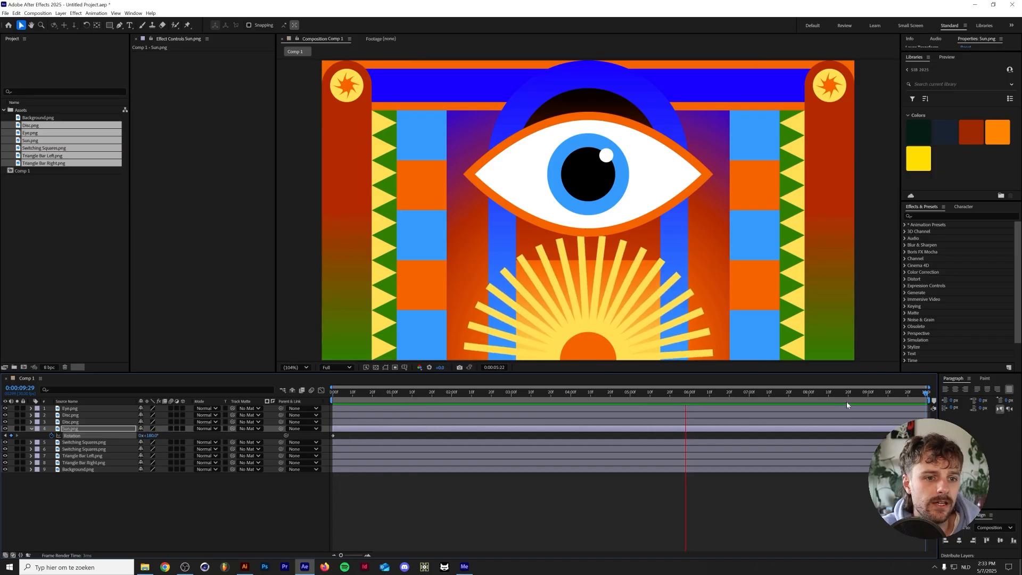
pyautogui.click(856, 397)
pyautogui.press('space')
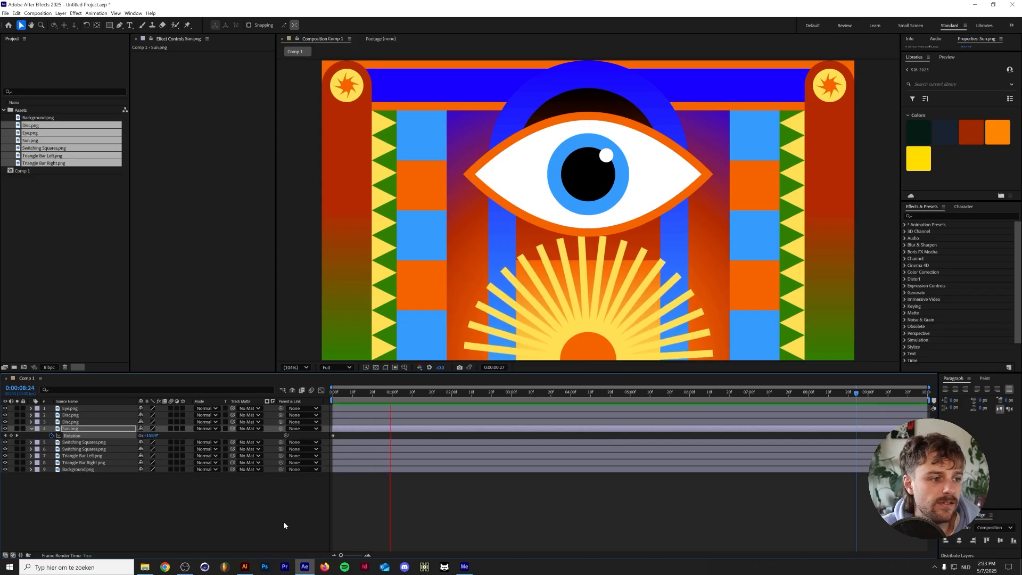
pyautogui.press('space')
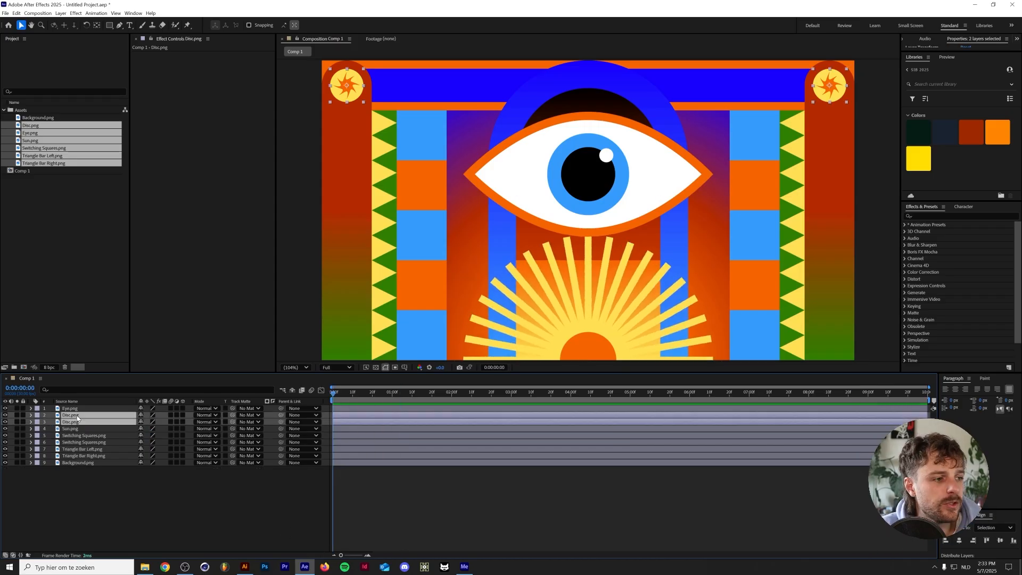
# Keyframe both Disc layers' rotation from 0° at the first frame to -1 full turn at the last frame, and preview it
pyautogui.press('r')
pyautogui.click(52, 422)
pyautogui.press('End')
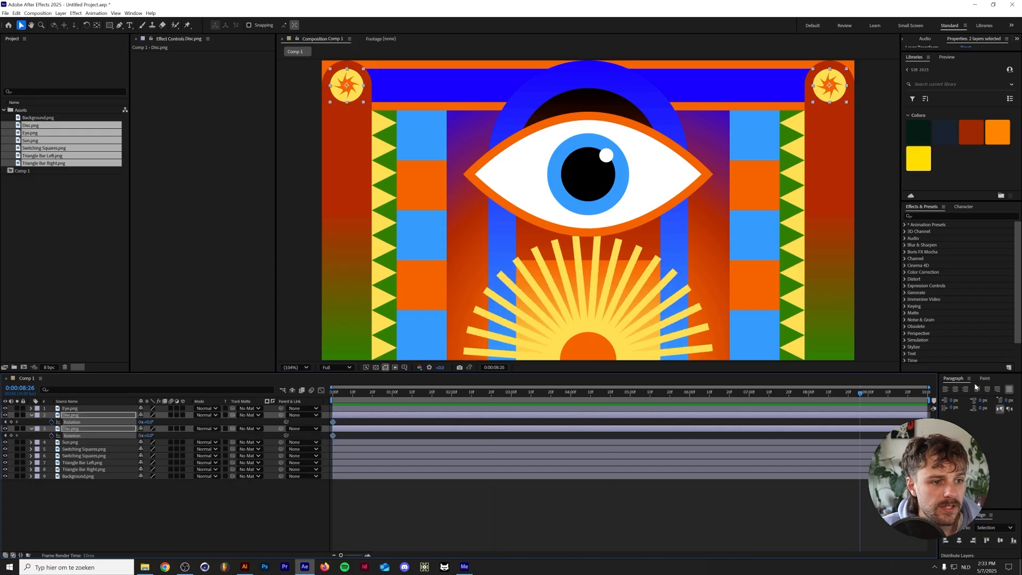
pyautogui.click(142, 422)
pyautogui.write('-1')
pyautogui.press('Return')
pyautogui.press('space')
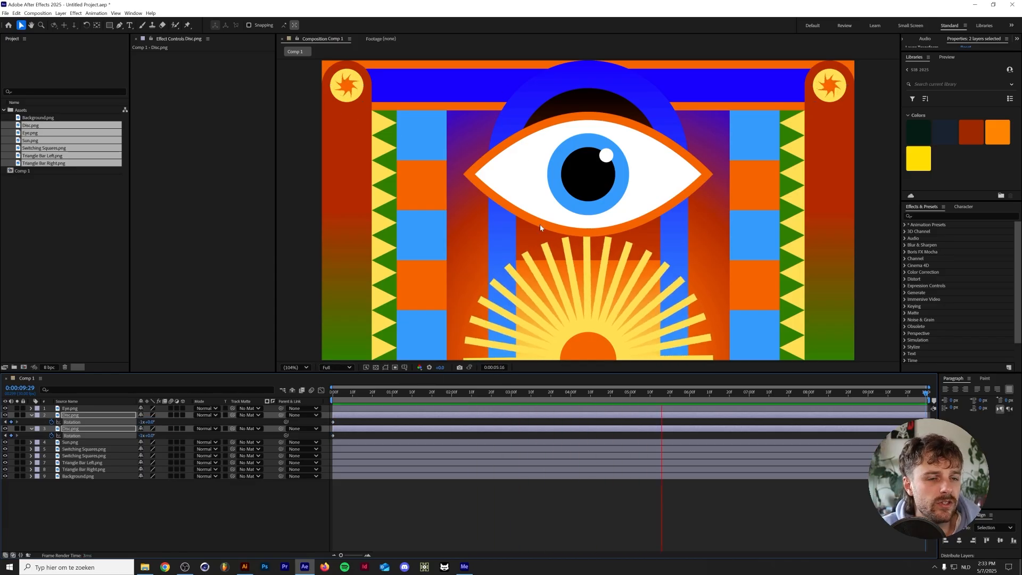
pyautogui.press('space')
pyautogui.press('Home')
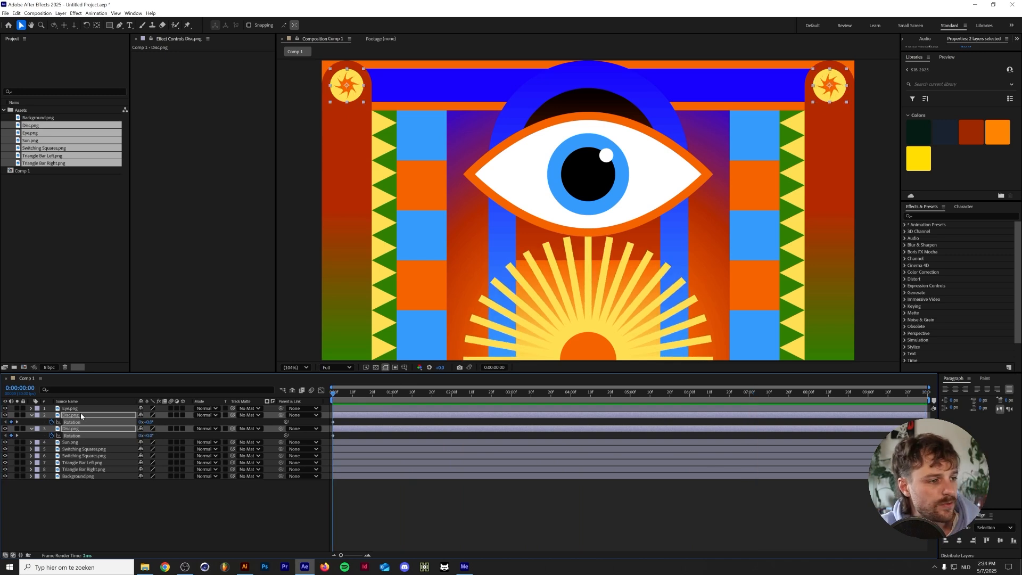
# Separate the dimensions of the Position property on both Disc layers
pyautogui.press('p')
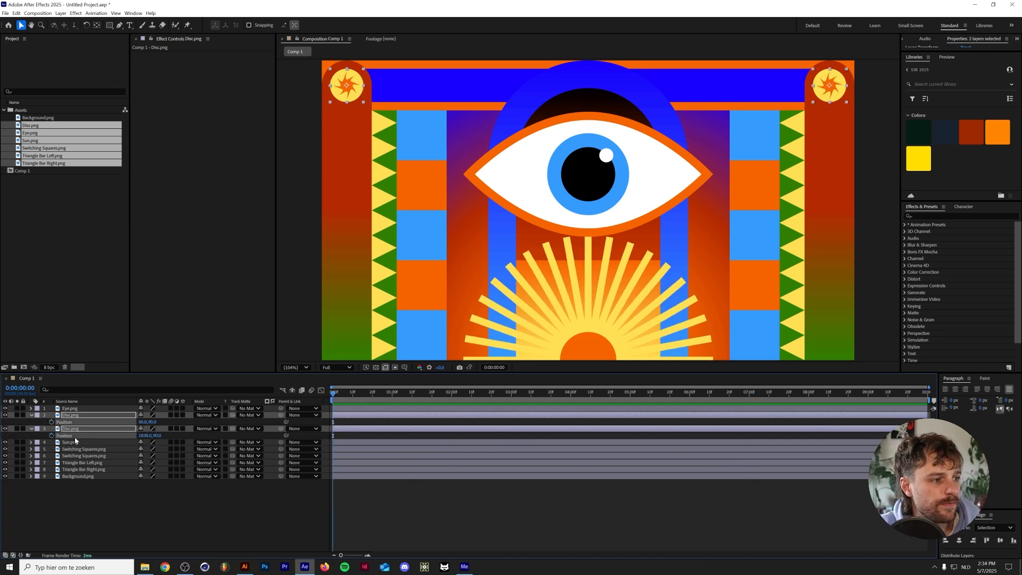
pyautogui.rightClick(84, 436)
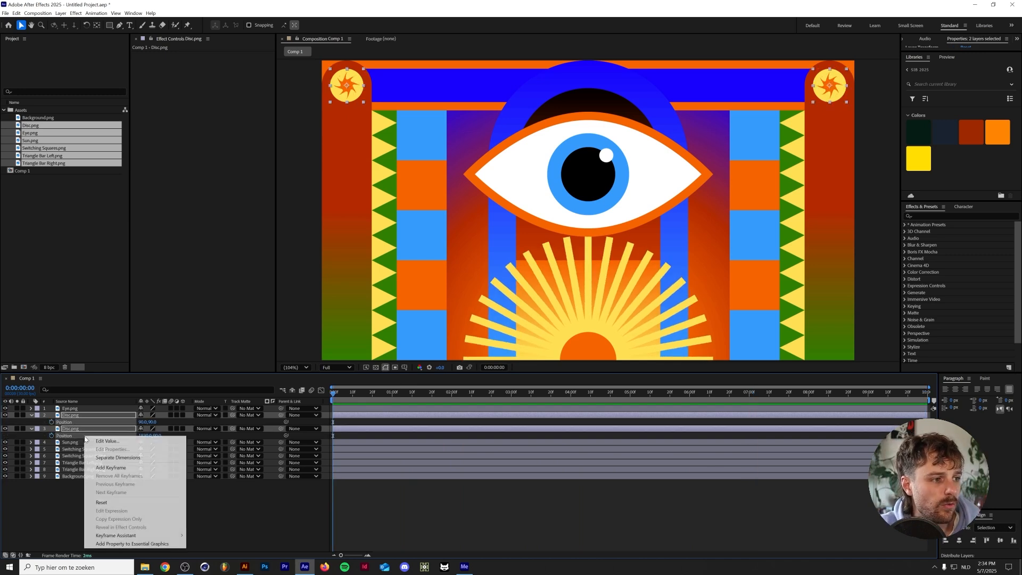
pyautogui.click(126, 458)
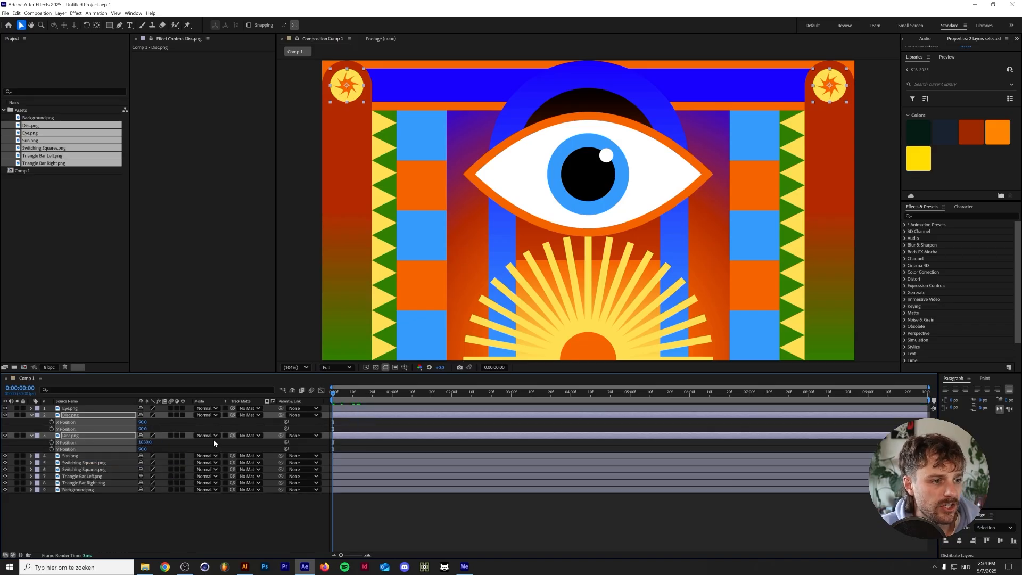
pyautogui.click(293, 506)
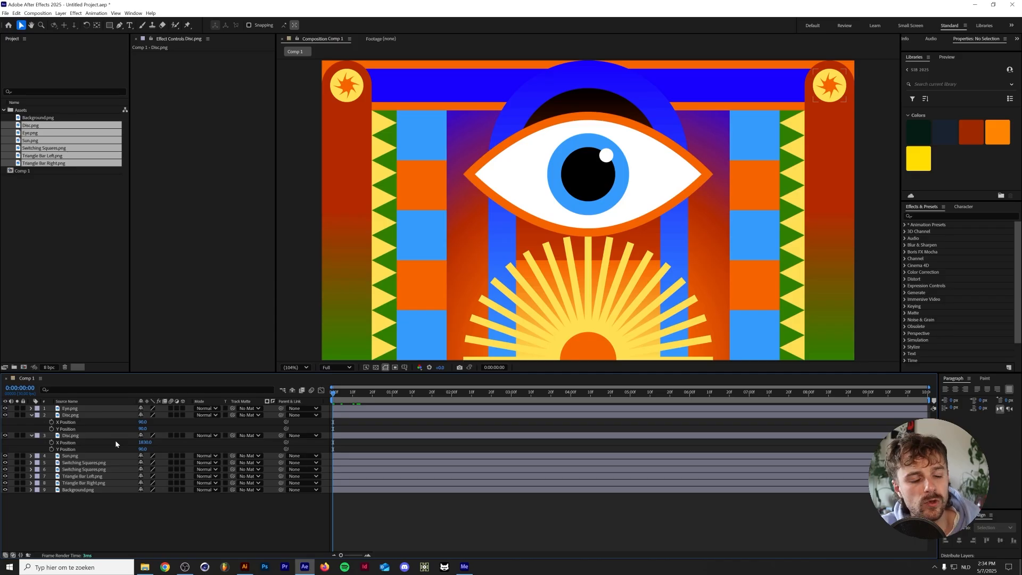
# Keyframe the Y Position of both Disc layers at the first frame and set it to 990 at the last frame
pyautogui.click(101, 449)
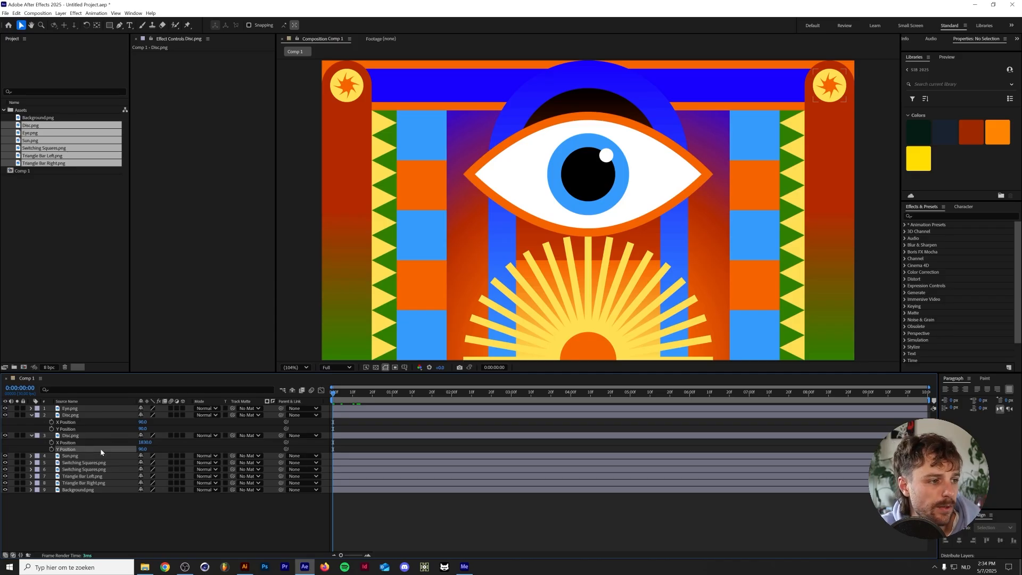
pyautogui.keyDown('ctrl'); pyautogui.click(56, 429); pyautogui.keyUp('ctrl')
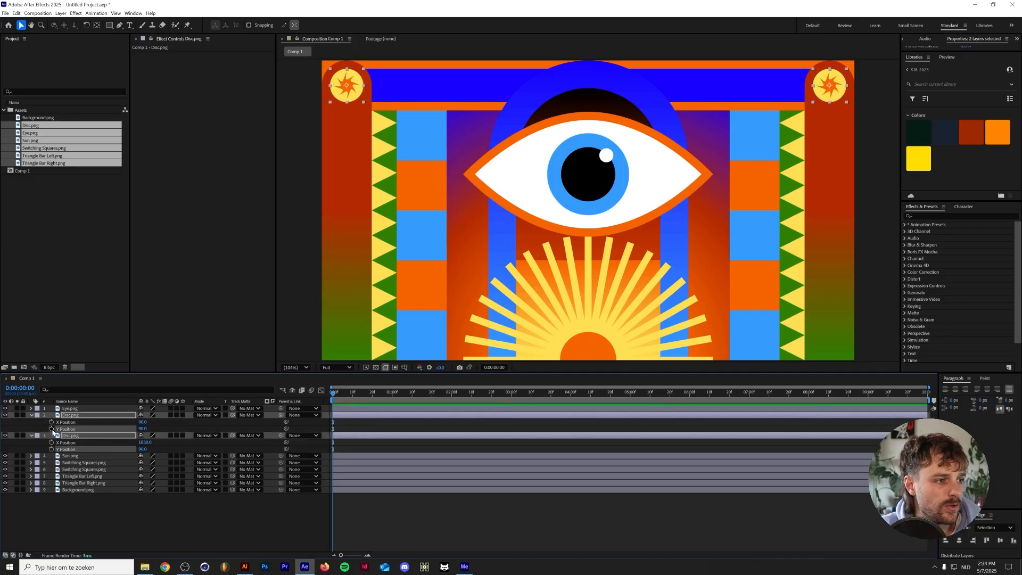
pyautogui.click(51, 429)
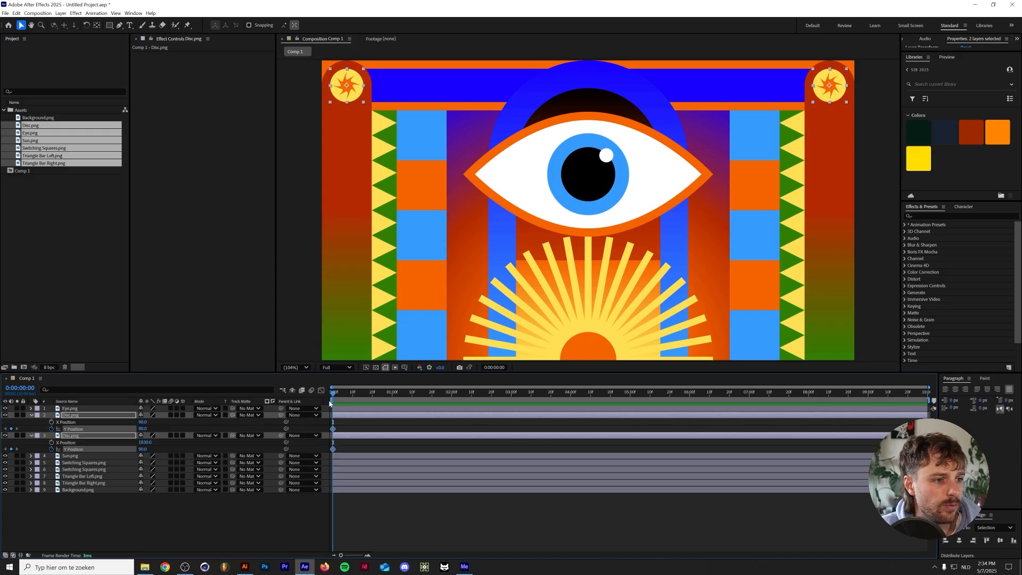
pyautogui.press('End')
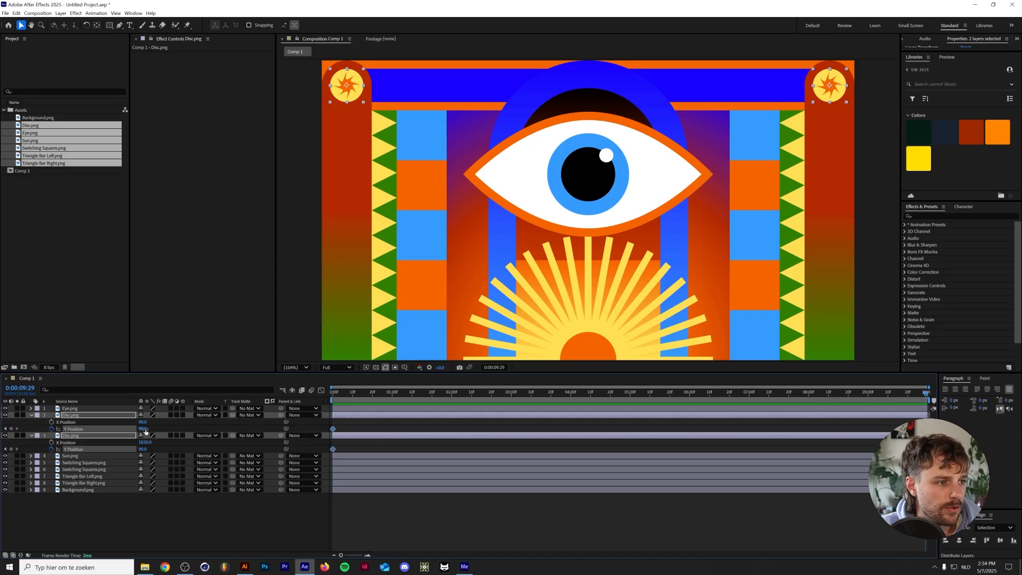
pyautogui.moveTo(144, 431)
pyautogui.mouseDown()
pyautogui.moveTo(493, 402)
pyautogui.moveTo(151, 433)
pyautogui.mouseUp()
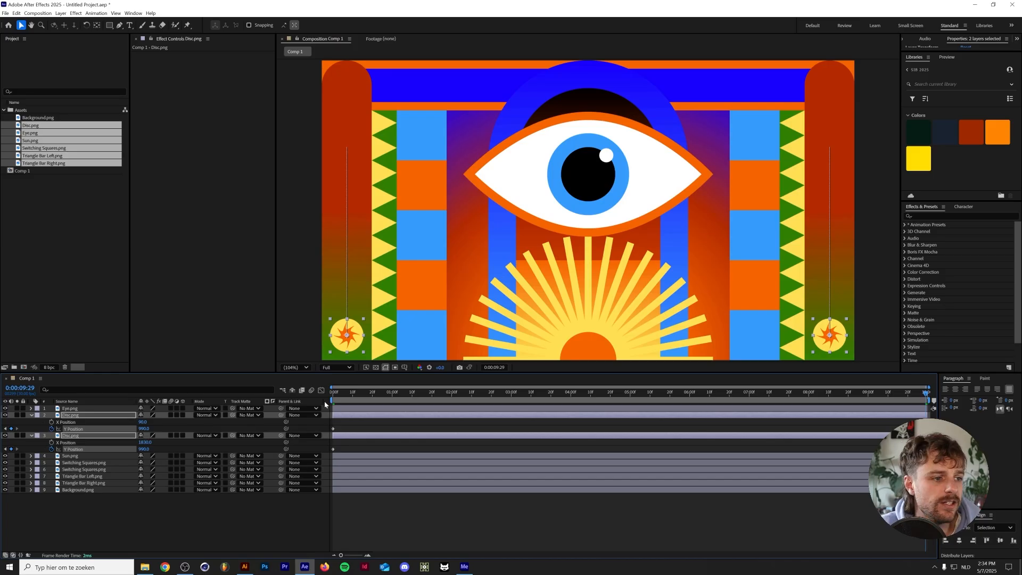
# Move the discs' end Y Position keyframes to 0:00:05:00, set Y Position to 90 at the last frame, and preview the loop
pyautogui.moveTo(594, 394); pyautogui.dragTo(630, 392)
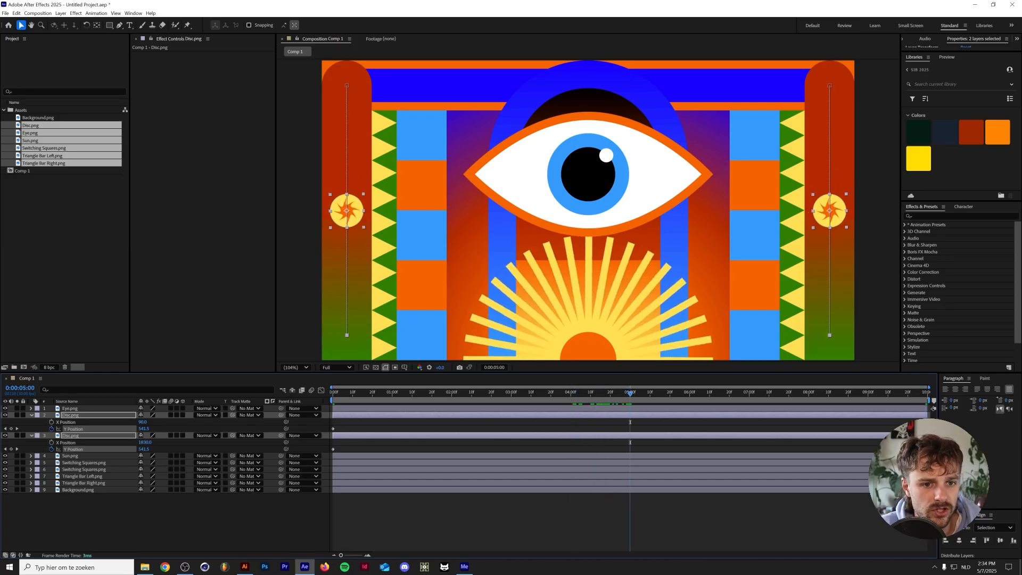
pyautogui.moveTo(926, 429); pyautogui.dragTo(630, 430)
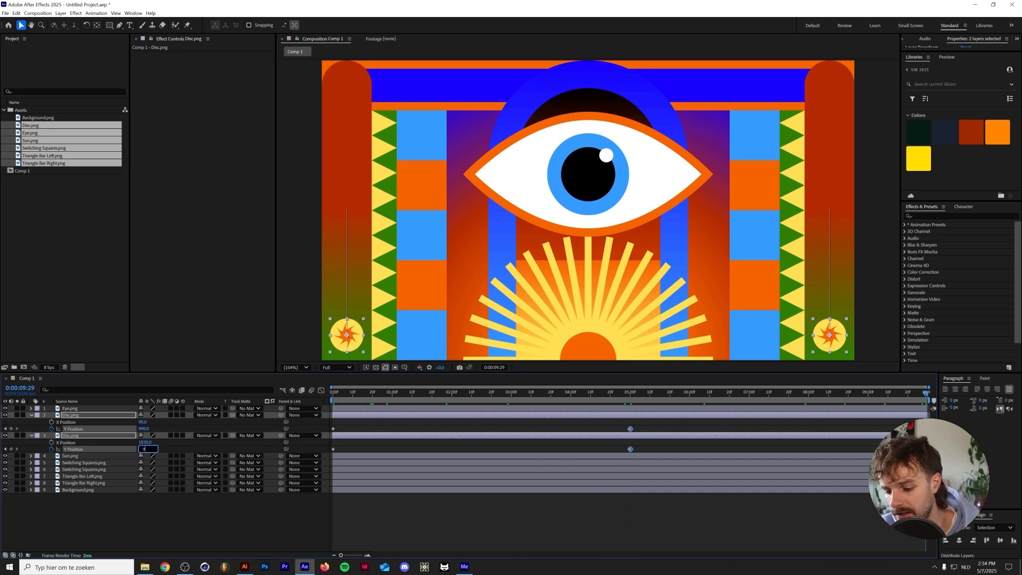
pyautogui.write('0')
pyautogui.press('Return')
pyautogui.press('Home')
pyautogui.press('space')
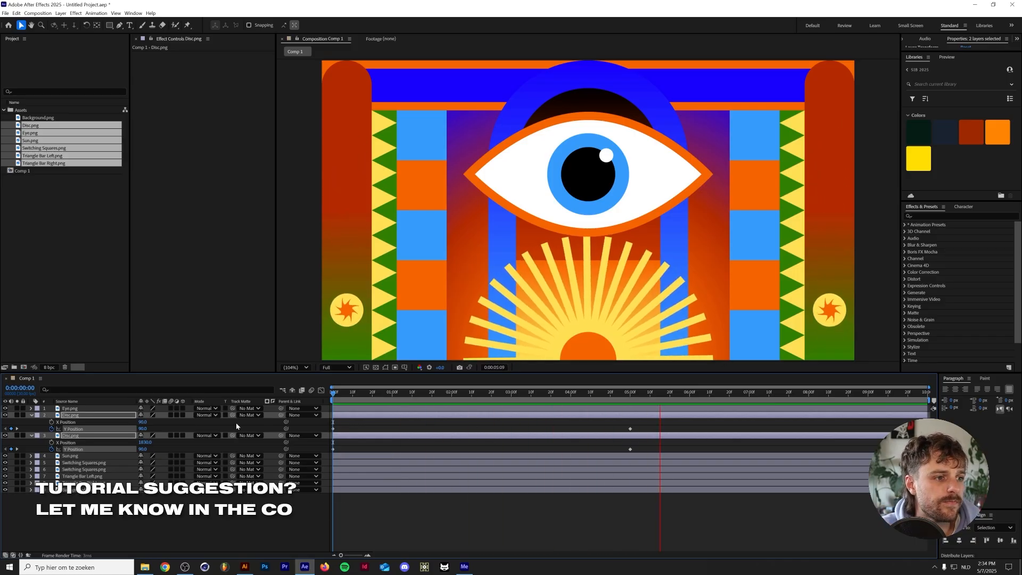
pyautogui.press('space')
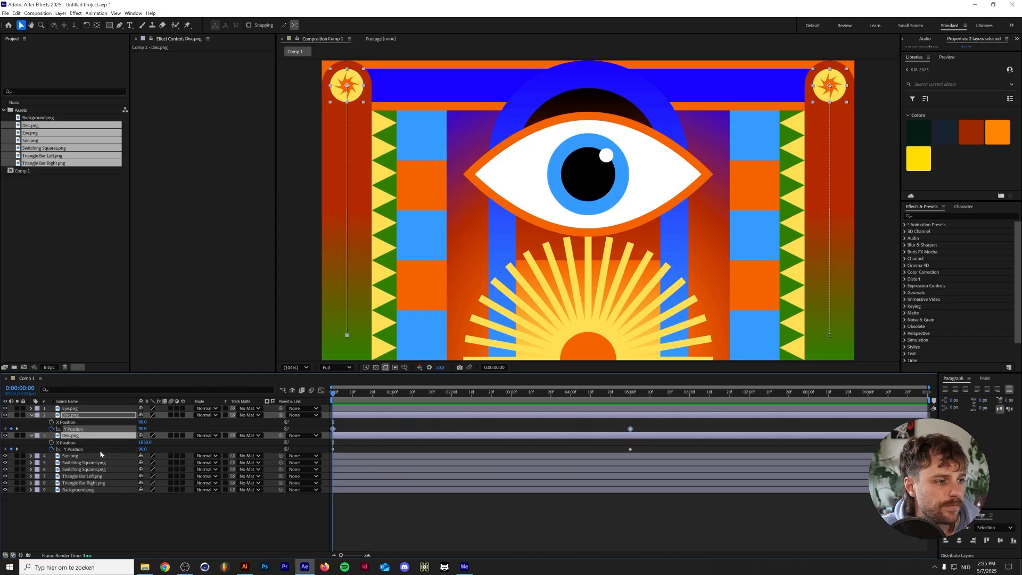
# Apply Easy Ease to all Y Position keyframes of both Disc layers in the Graph Editor
pyautogui.click(321, 391)
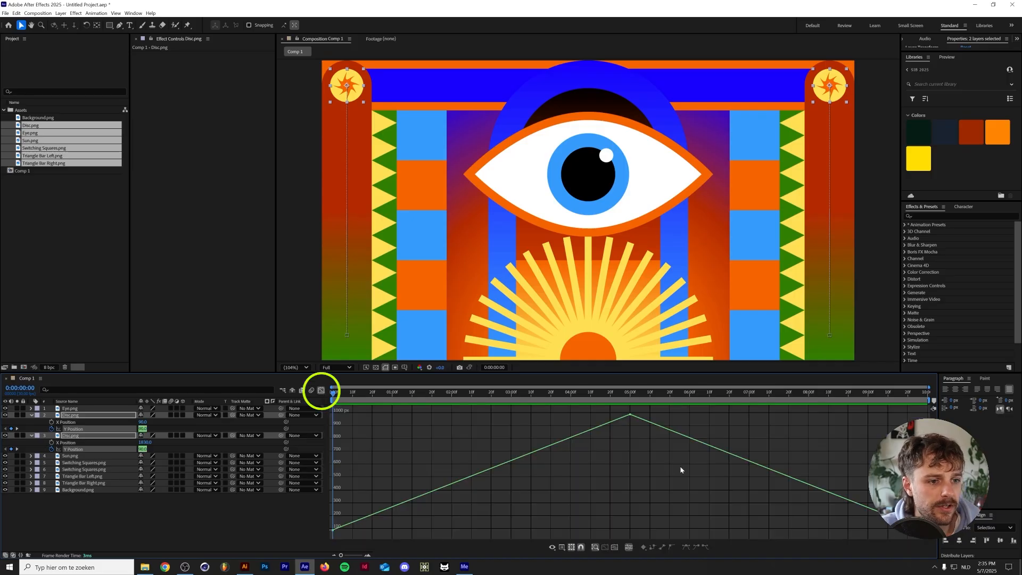
pyautogui.moveTo(911, 423); pyautogui.dragTo(324, 527)
pyautogui.click(687, 547)
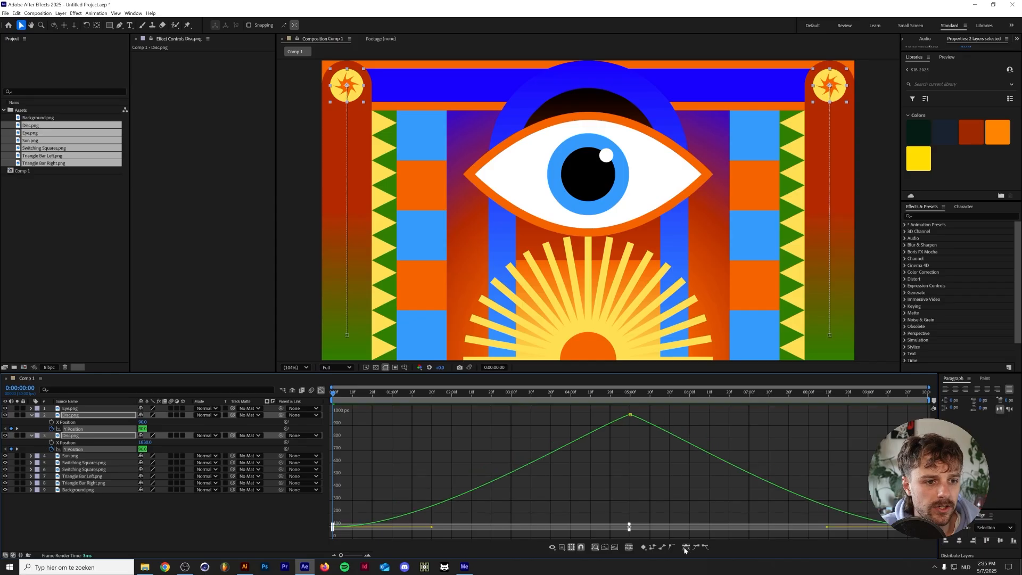
pyautogui.click(630, 415)
pyautogui.click(687, 547)
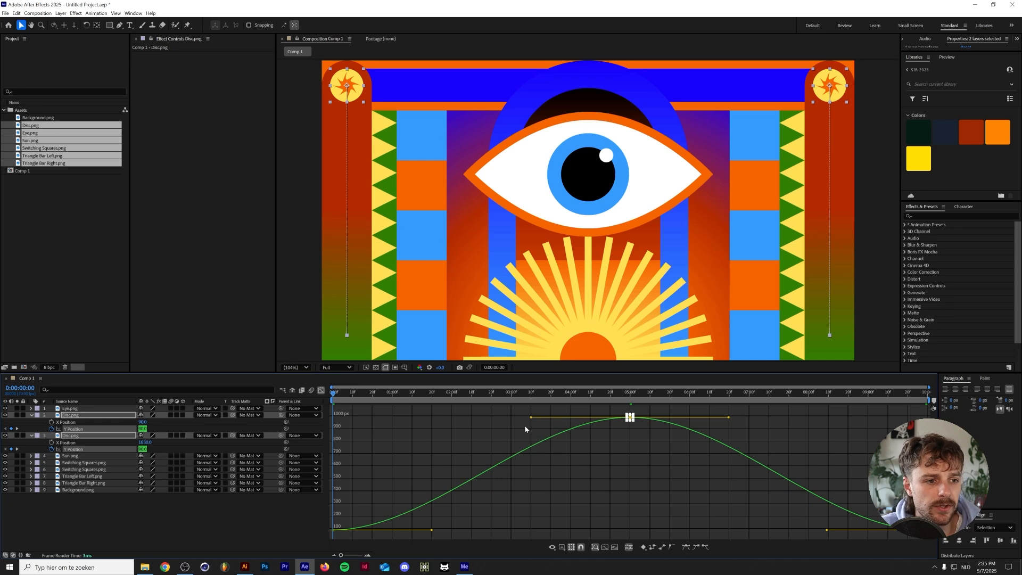
# Lengthen the incoming ease handles of the discs' middle and last Y Position keyframes almost fully, preview, and leave the Graph Editor
pyautogui.click(611, 414)
pyautogui.moveTo(619, 411); pyautogui.dragTo(941, 548)
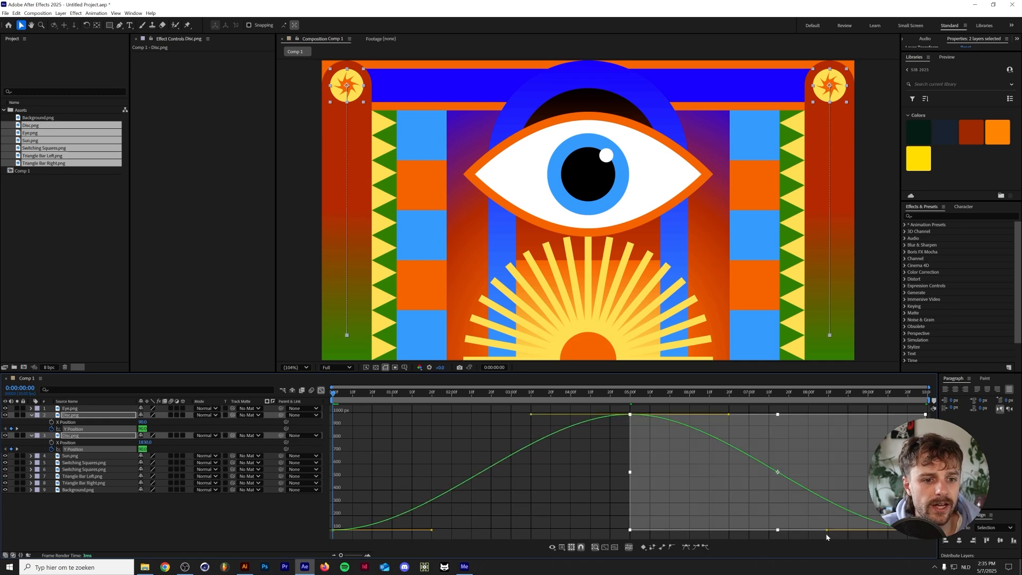
pyautogui.moveTo(826, 530); pyautogui.dragTo(649, 531)
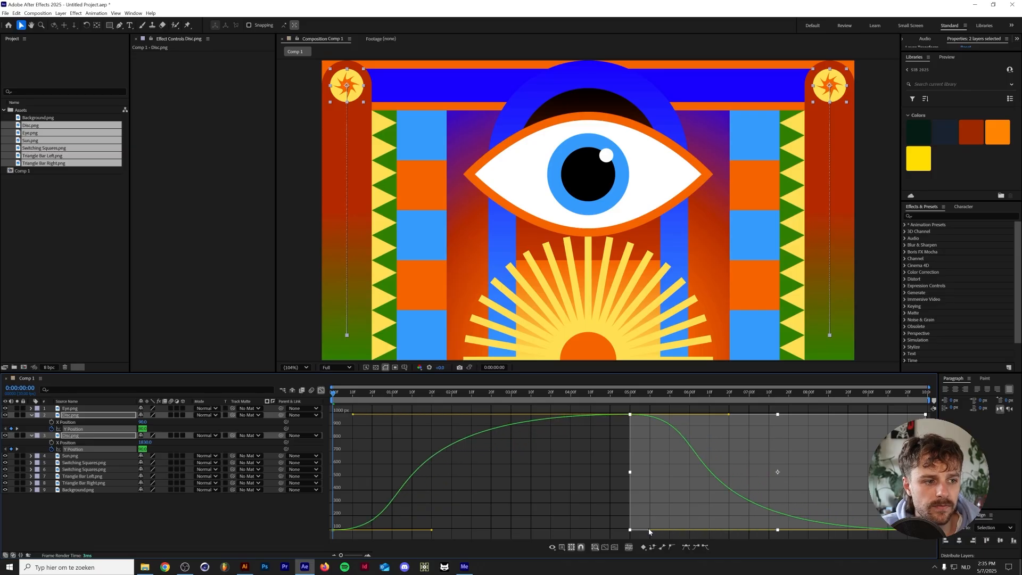
pyautogui.press('space')
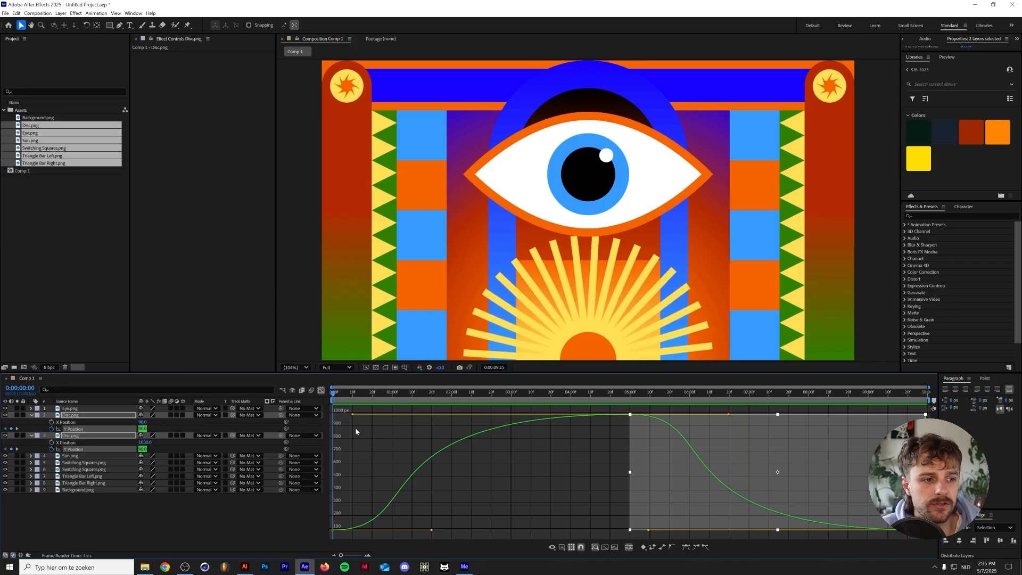
pyautogui.press('space')
pyautogui.hotkey('shift', 'F3')
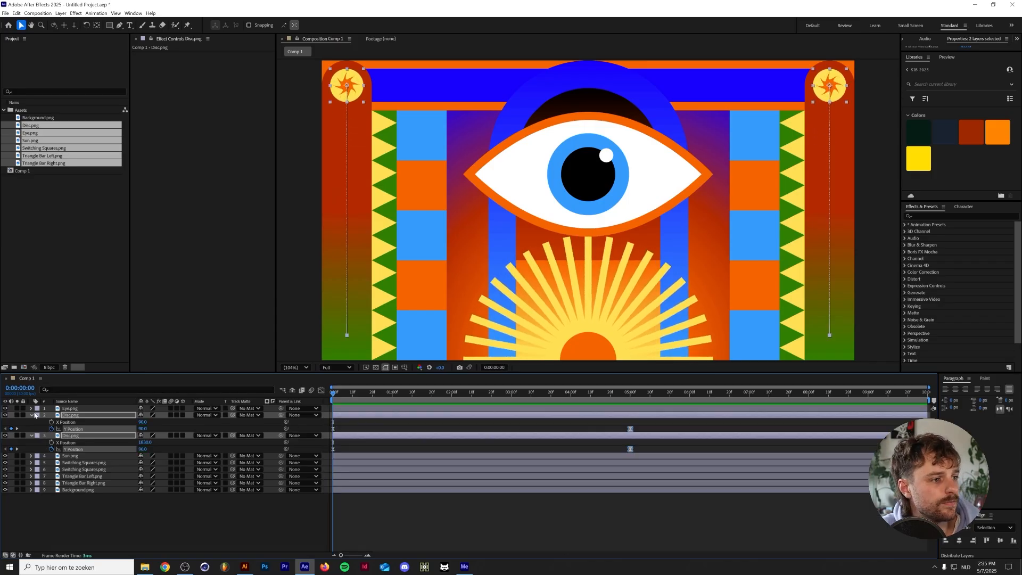
# Collapse the Disc layers' properties, then mark both Disc layers and the Sun layer as shy and hide shy layers
pyautogui.click(31, 415)
pyautogui.click(92, 423)
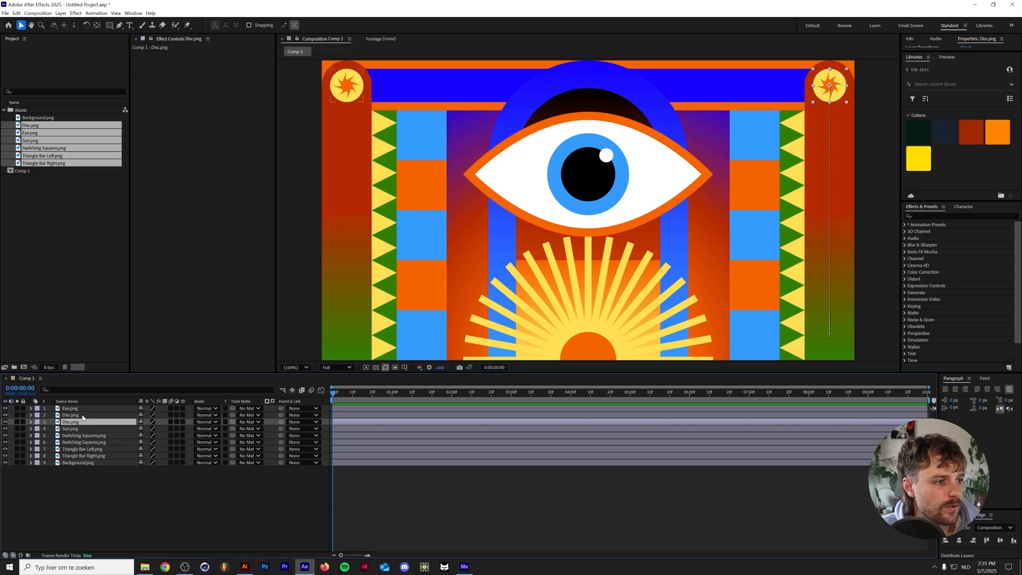
pyautogui.click(82, 416)
pyautogui.keyDown('ctrl'); pyautogui.click(78, 423); pyautogui.keyUp('ctrl')
pyautogui.keyDown('ctrl'); pyautogui.click(79, 430); pyautogui.keyUp('ctrl')
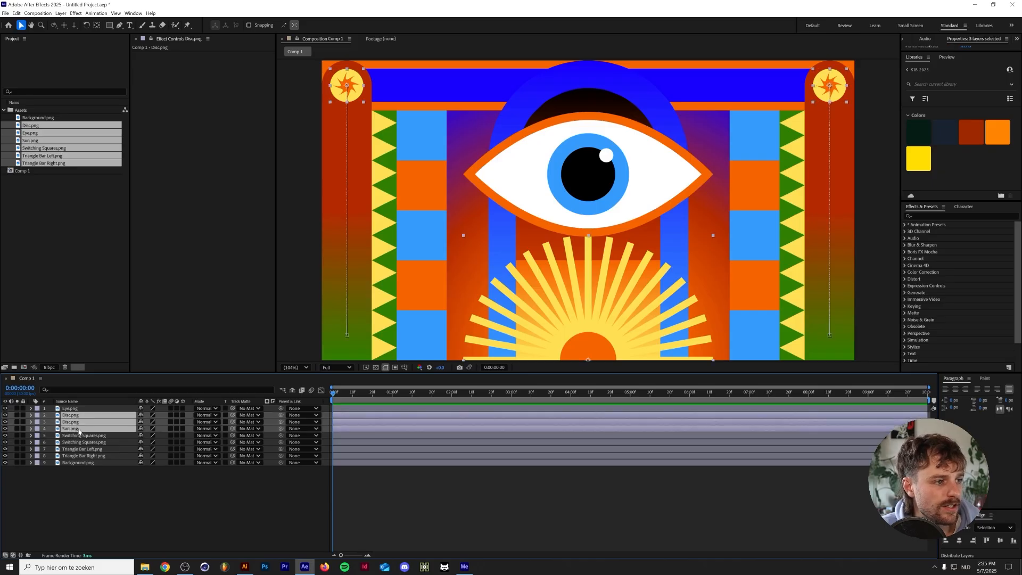
pyautogui.click(142, 428)
pyautogui.click(152, 477)
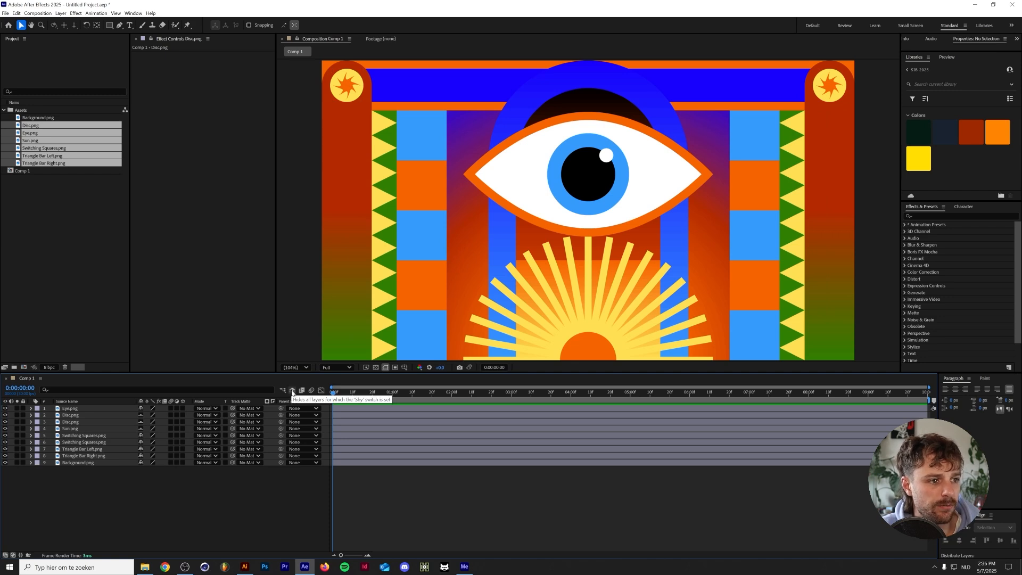
pyautogui.click(291, 391)
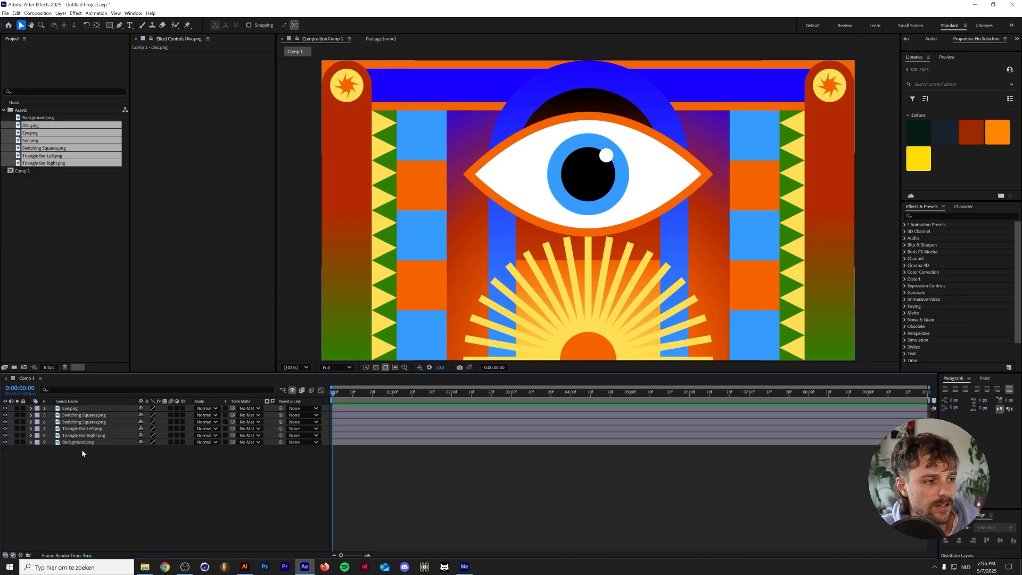
# Switch to Illustrator, cut the iris, pupil and highlight out of the eye group, and paste them in place as a separate group
pyautogui.click(75, 410)
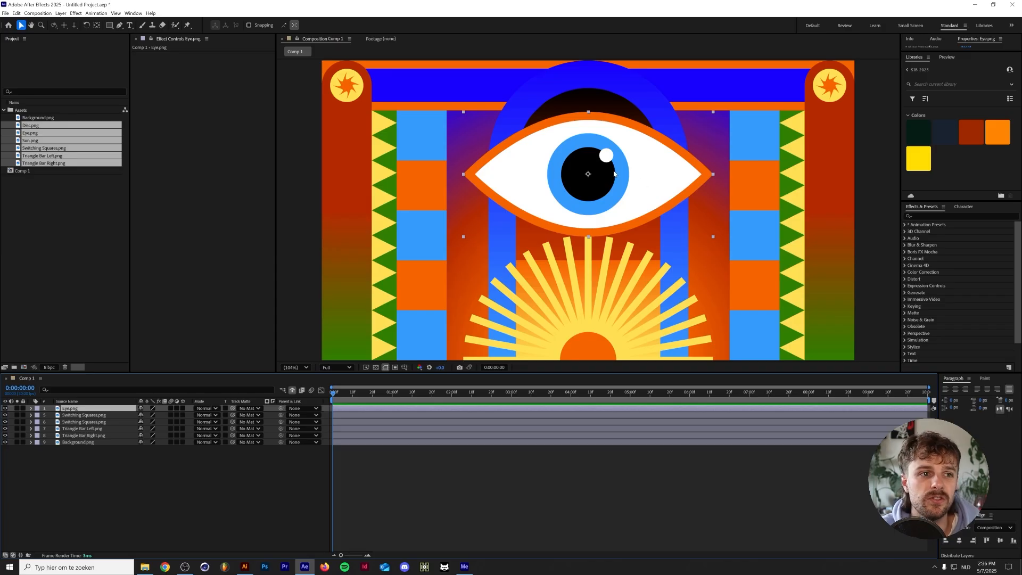
pyautogui.click(244, 566)
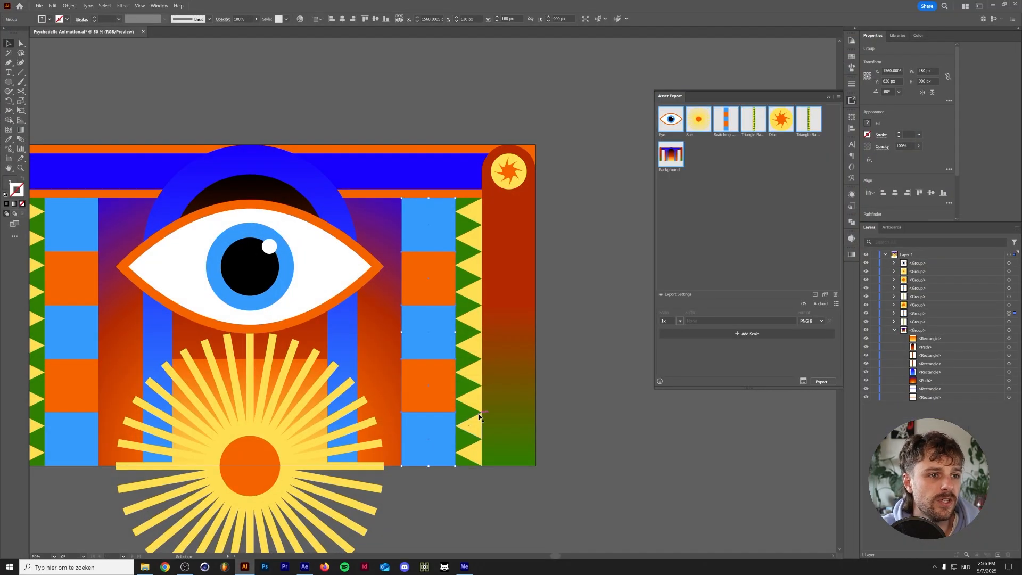
pyautogui.moveTo(256, 275); pyautogui.dragTo(350, 270)
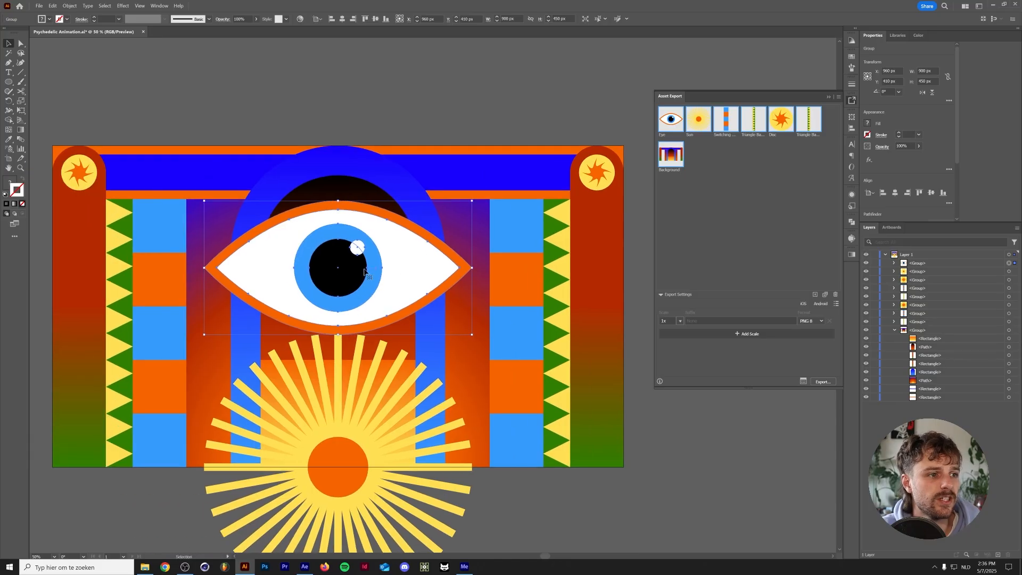
pyautogui.doubleClick(351, 269)
pyautogui.click(351, 269)
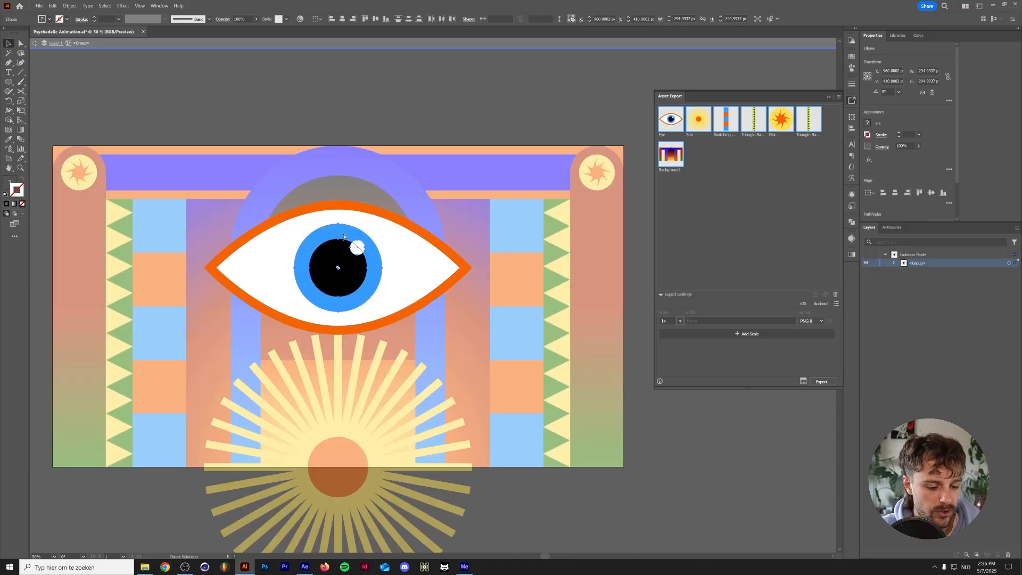
pyautogui.press('Delete')
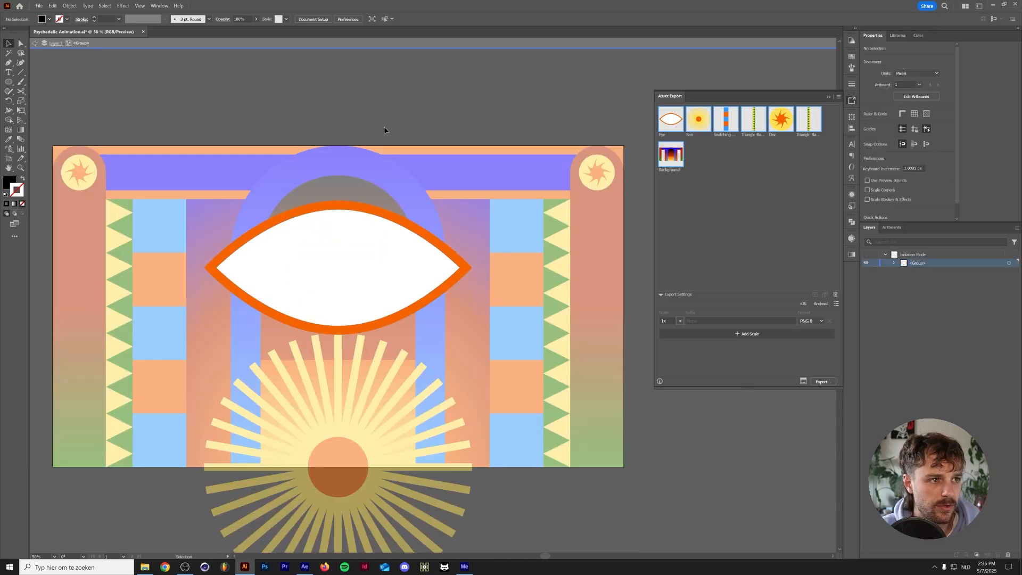
pyautogui.doubleClick(384, 130)
pyautogui.hotkey('ctrl', 'z')
# Add the separated pupil group to the export assets as Pupil, name the emptied eye asset Eye, and export both to the Assets folder
pyautogui.doubleClick(662, 135)
pyautogui.press('Return')
pyautogui.moveTo(338, 287); pyautogui.dragTo(697, 168)
pyautogui.write('I')
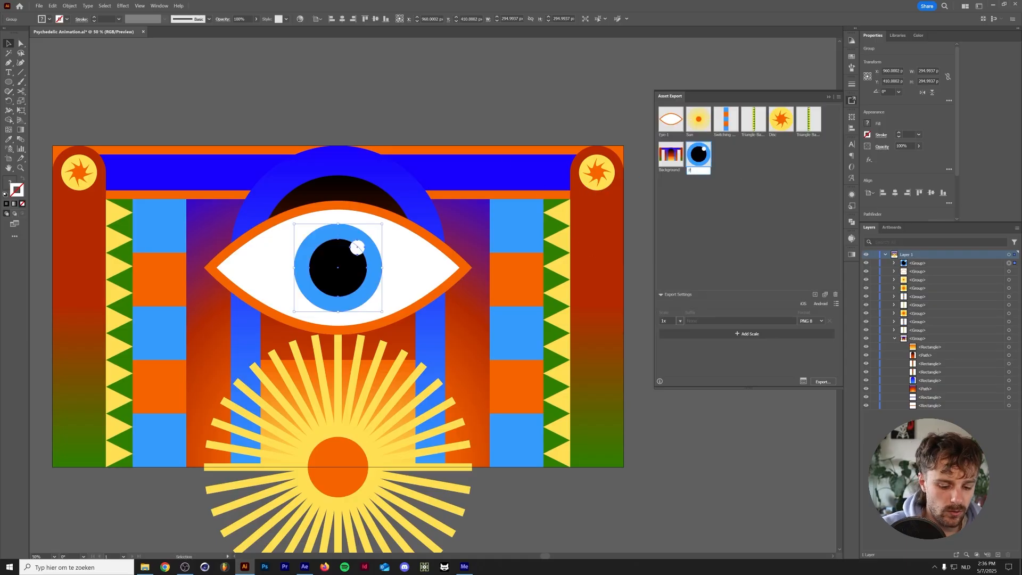
pyautogui.doubleClick(670, 134)
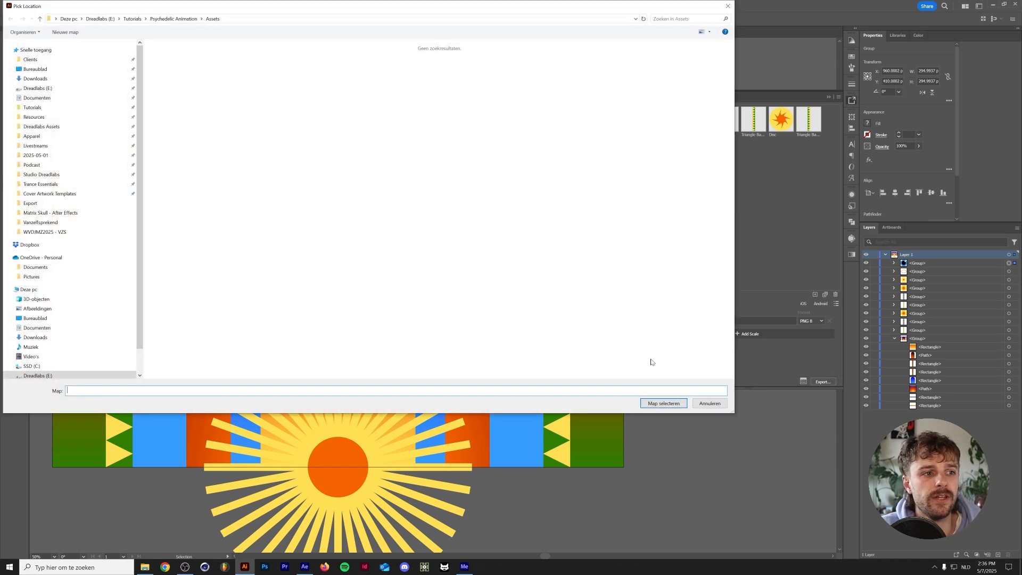
pyautogui.click(664, 403)
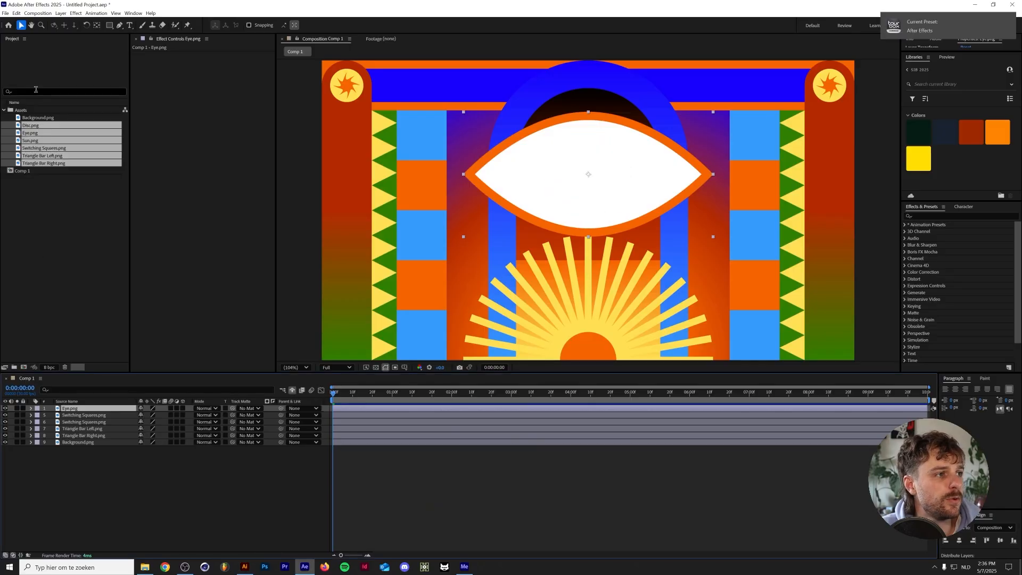
# Back in After Effects, import Pupil.png into the Assets folder and add it to Comp 1 above the Eye layer
pyautogui.click(36, 184)
pyautogui.click(35, 132)
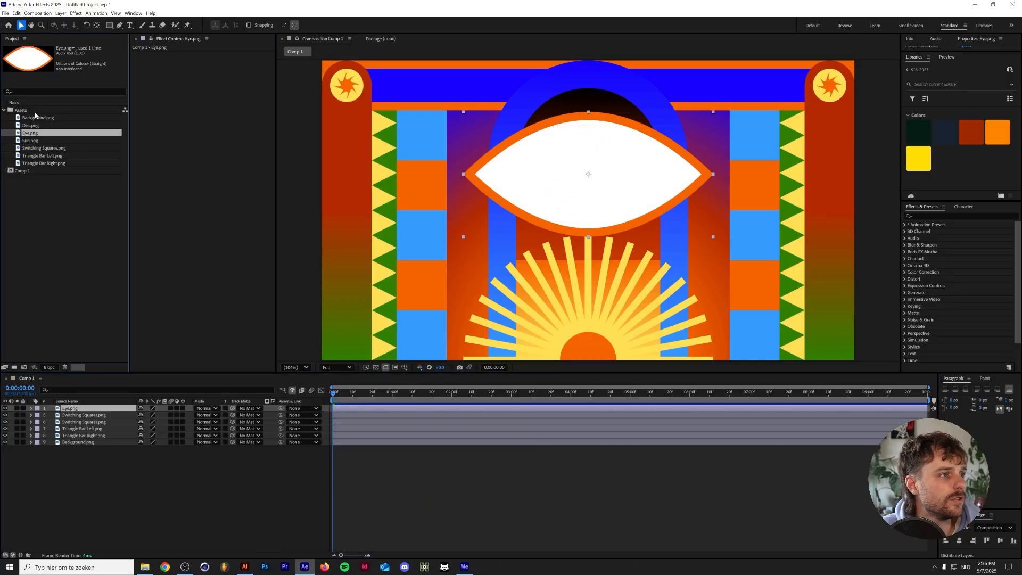
pyautogui.doubleClick(34, 114)
pyautogui.doubleClick(529, 186)
pyautogui.moveTo(96, 386); pyautogui.dragTo(94, 405)
# Check the pupil's coordinates in Illustrator, then set the Pupil layer's Y position to 410 in After Effects
pyautogui.click(244, 567)
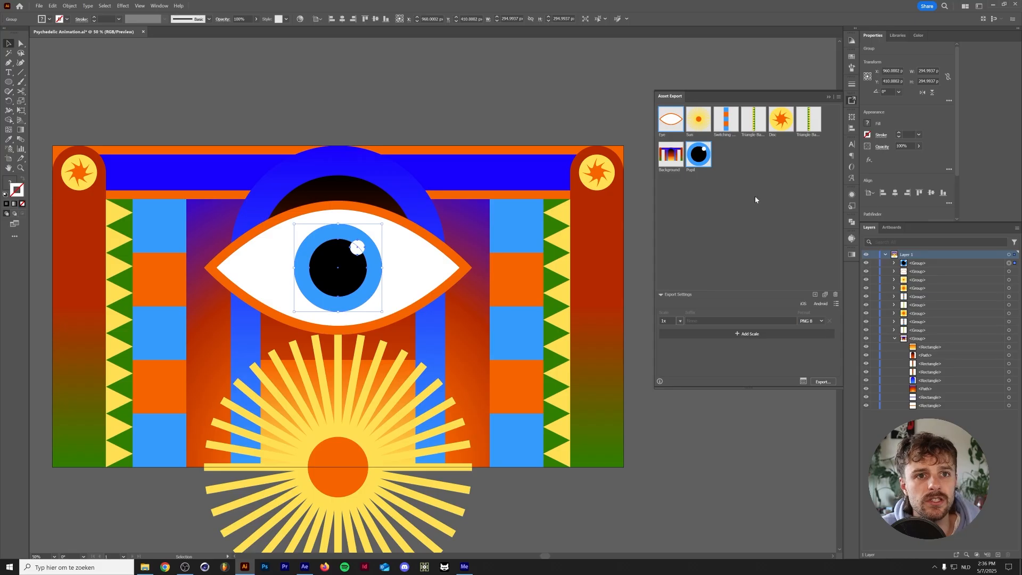
pyautogui.click(304, 566)
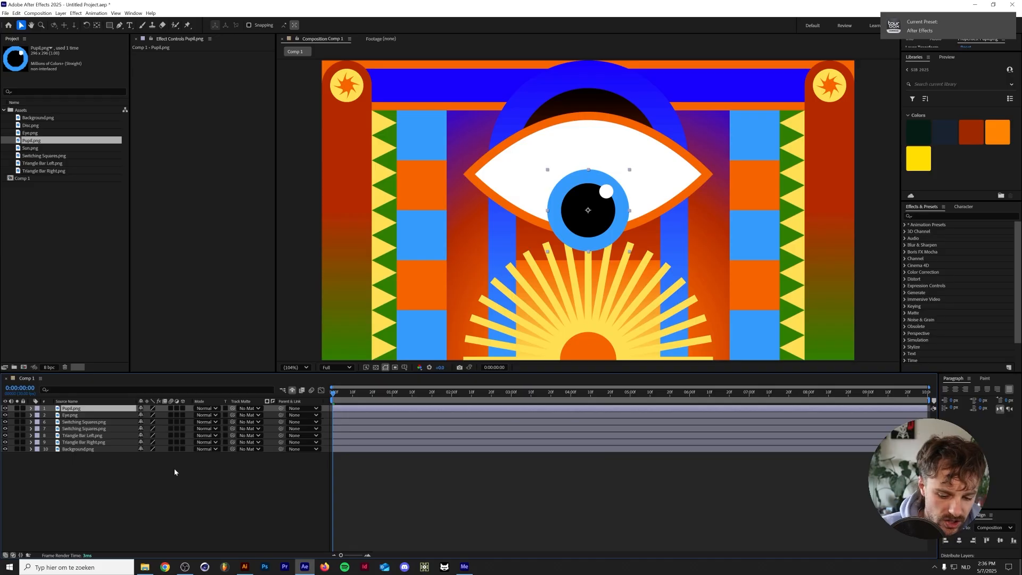
pyautogui.write('p410')
pyautogui.press('Return')
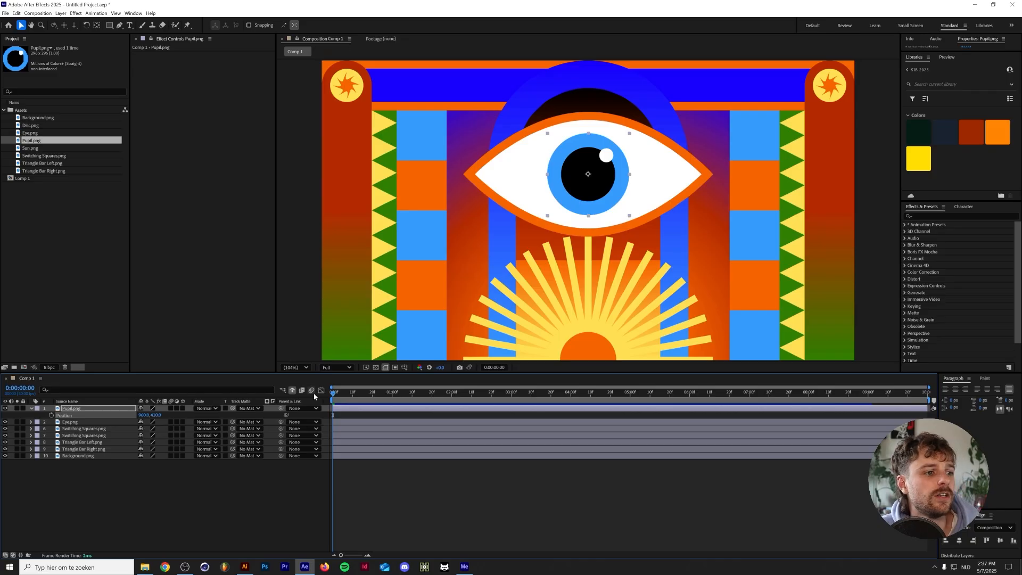
# Preview the animation briefly, then separate the Pupil layer's Position into X and Y dimensions
pyautogui.press('space')
pyautogui.press('space')
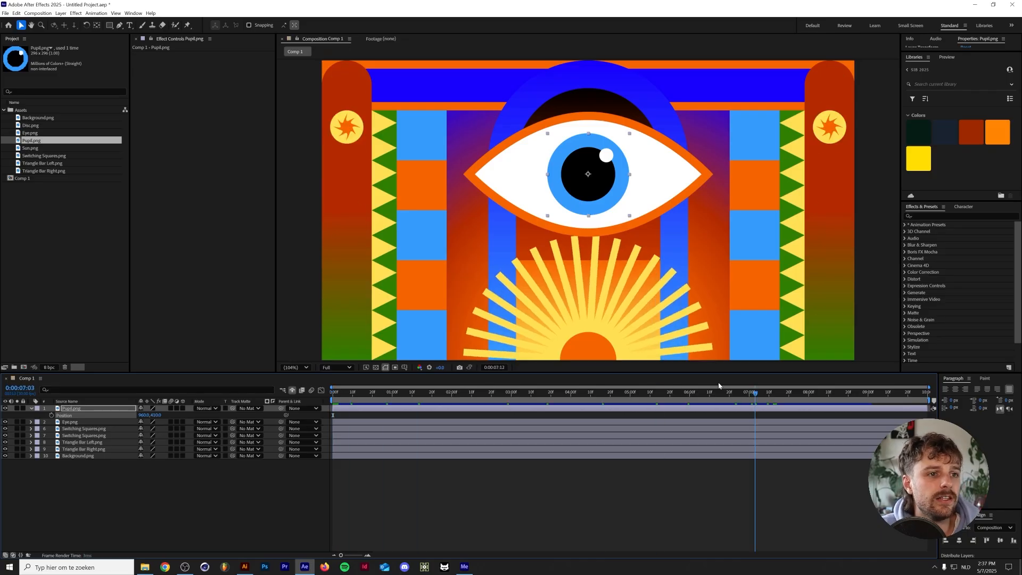
pyautogui.rightClick(90, 416)
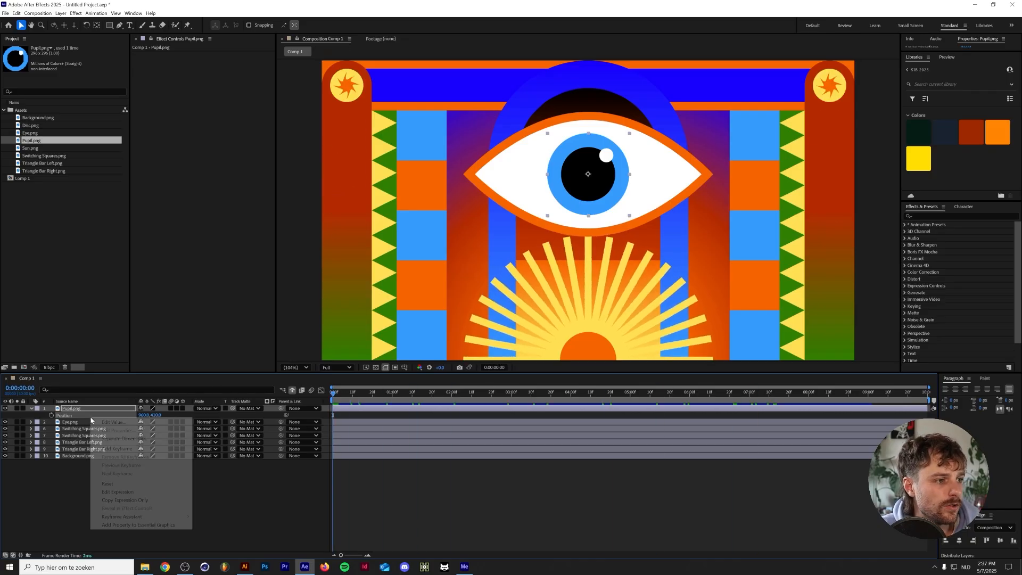
pyautogui.click(131, 442)
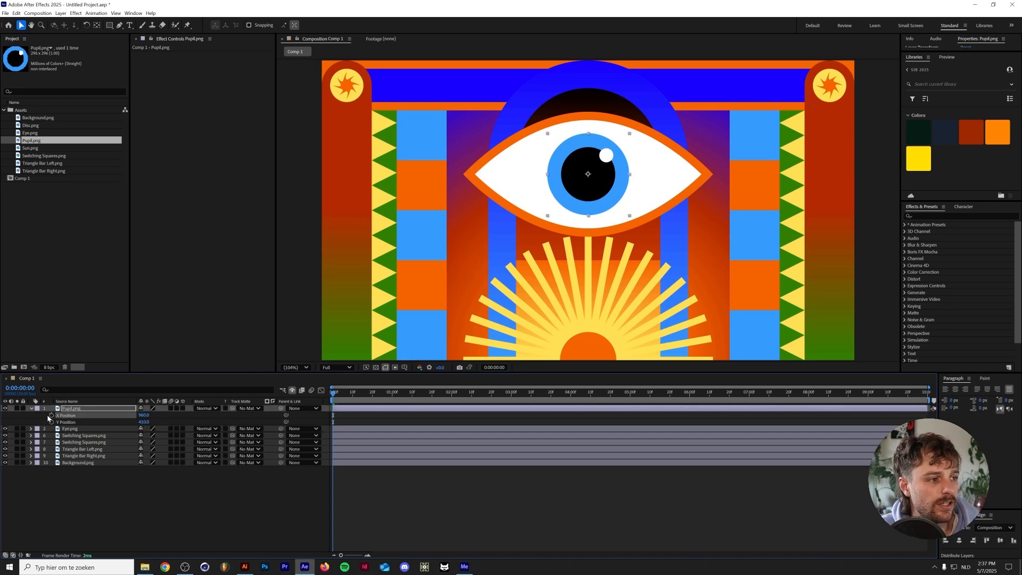
# Keyframe the Pupil layer's X Position at the first frame and set it to 860 at 0:00:02:15
pyautogui.moveTo(353, 398); pyautogui.dragTo(483, 399)
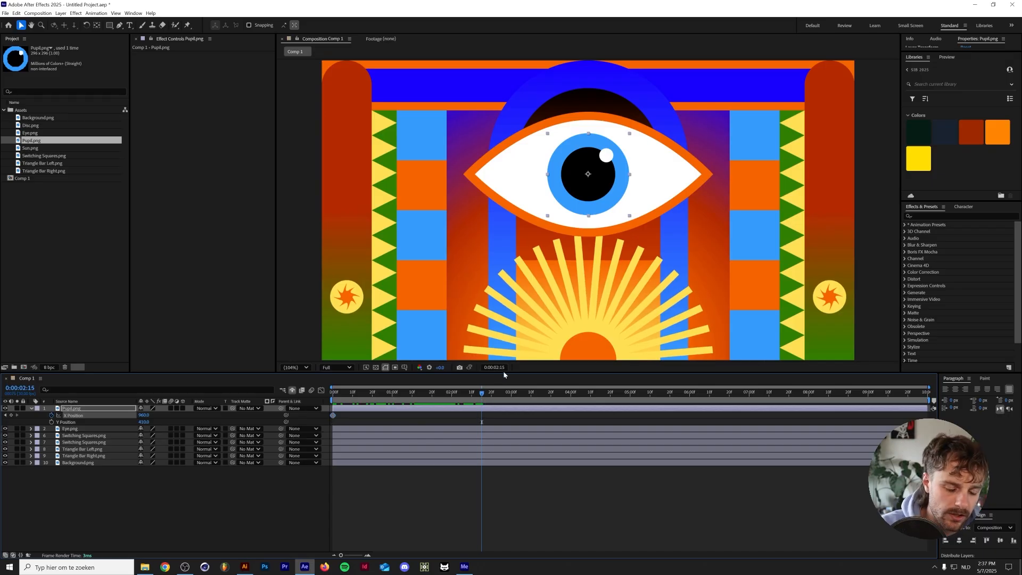
pyautogui.hotkey('ctrl', 'k')
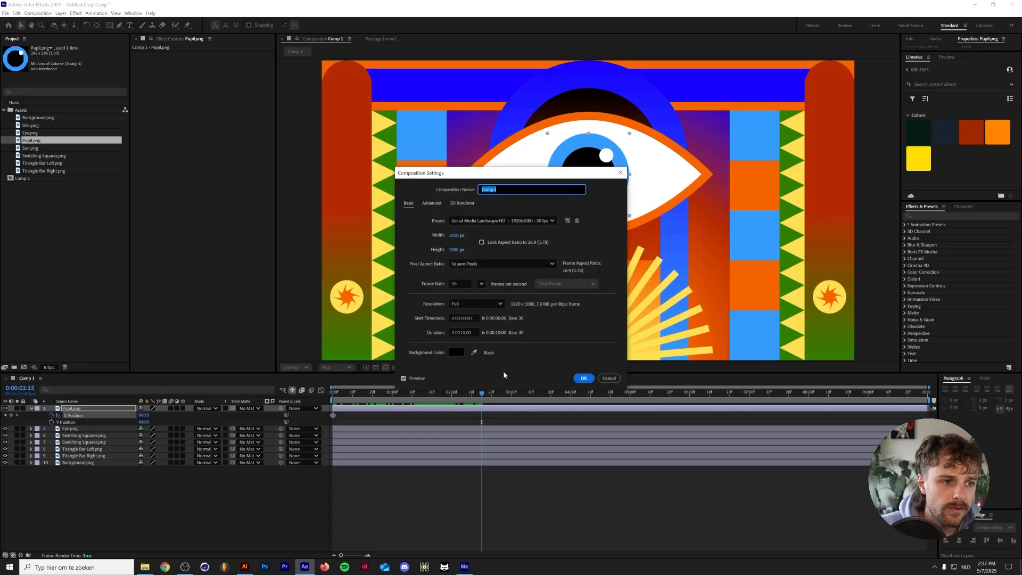
pyautogui.click(610, 379)
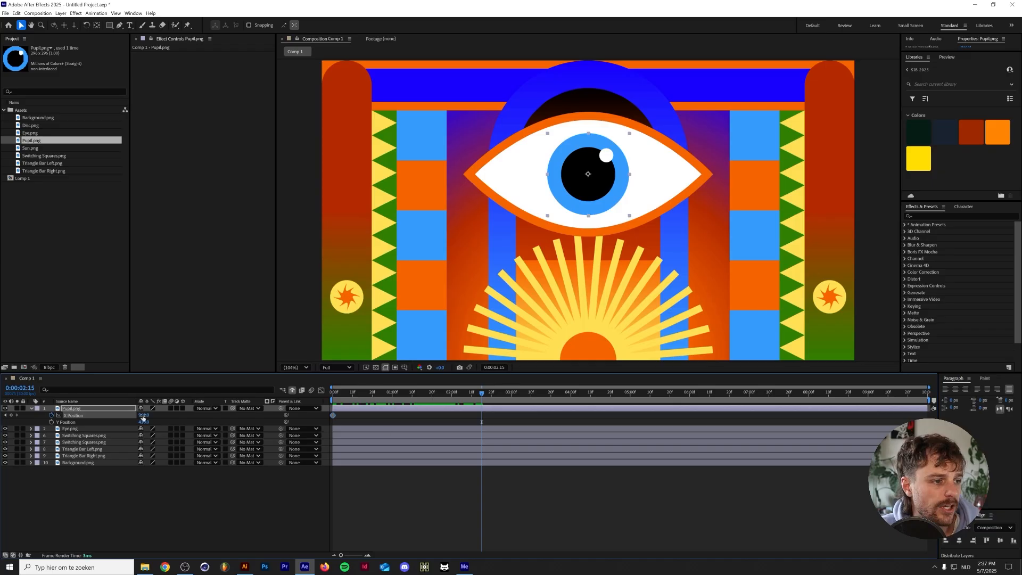
pyautogui.hotkey('shift', 'Down')
pyautogui.hotkey('shift', 'Down')
pyautogui.hotkey('shift', 'Down')
pyautogui.hotkey('shift', 'Down')
pyautogui.hotkey('shift', 'Down')
pyautogui.hotkey('shift', 'Down')
pyautogui.hotkey('shift', 'Down')
pyautogui.hotkey('shift', 'Down')
pyautogui.hotkey('shift', 'Down')
pyautogui.hotkey('shift', 'Down')
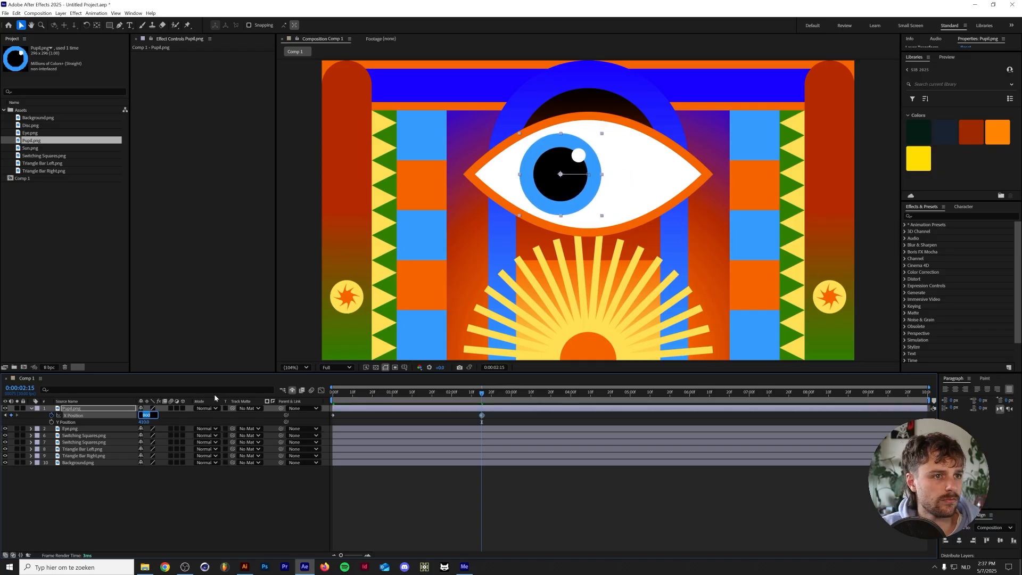
pyautogui.press('Return')
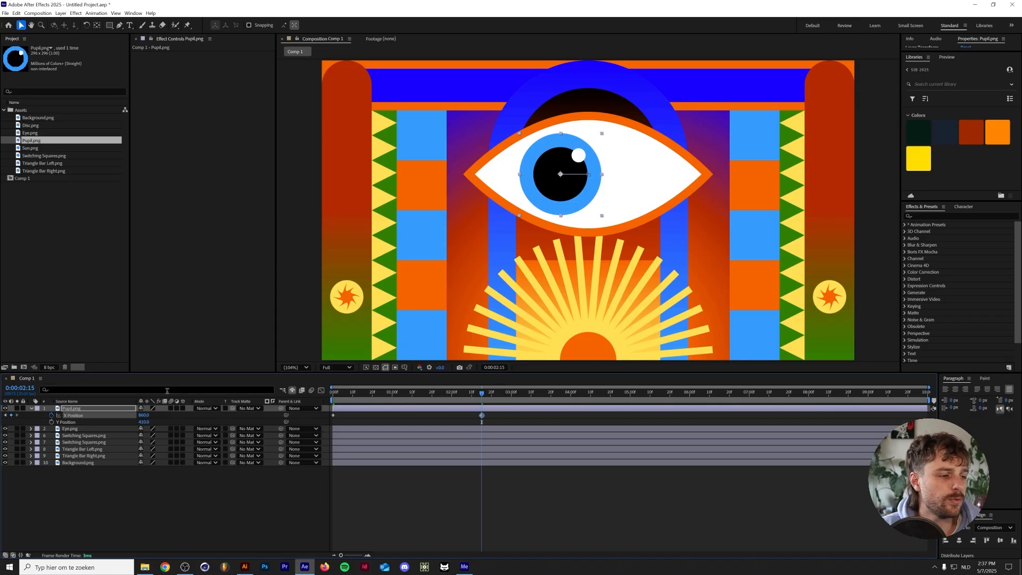
# Set the pupil's X Position to 1060 at 0:00:07:15 and centre it horizontally at 960 on the last frame
pyautogui.moveTo(482, 393); pyautogui.dragTo(779, 404)
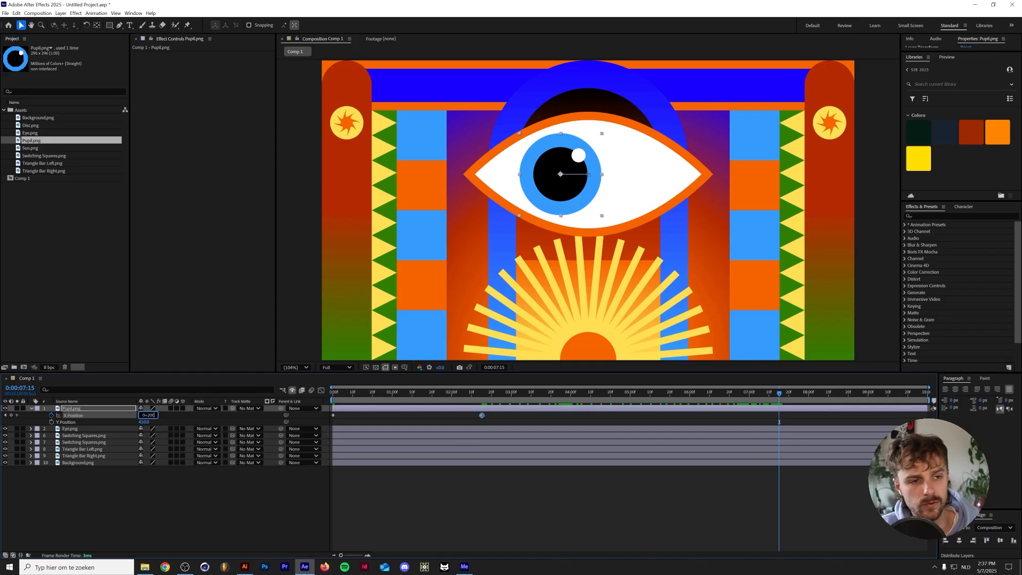
pyautogui.press('Return')
pyautogui.moveTo(777, 392); pyautogui.dragTo(938, 390)
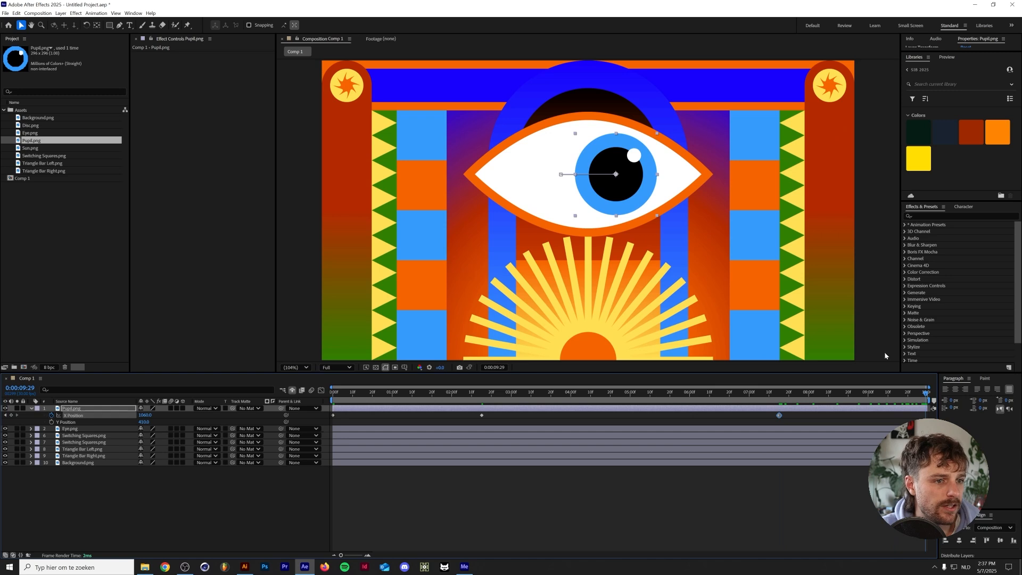
pyautogui.click(959, 540)
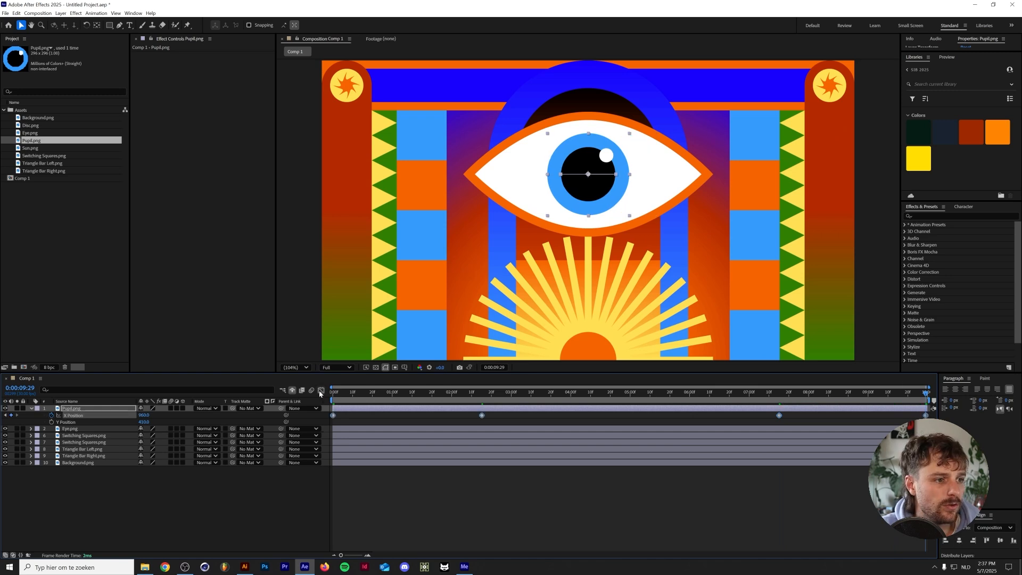
# Apply Easy Ease to all of the pupil's X Position keyframes in the Graph Editor and preview the movement
pyautogui.click(320, 392)
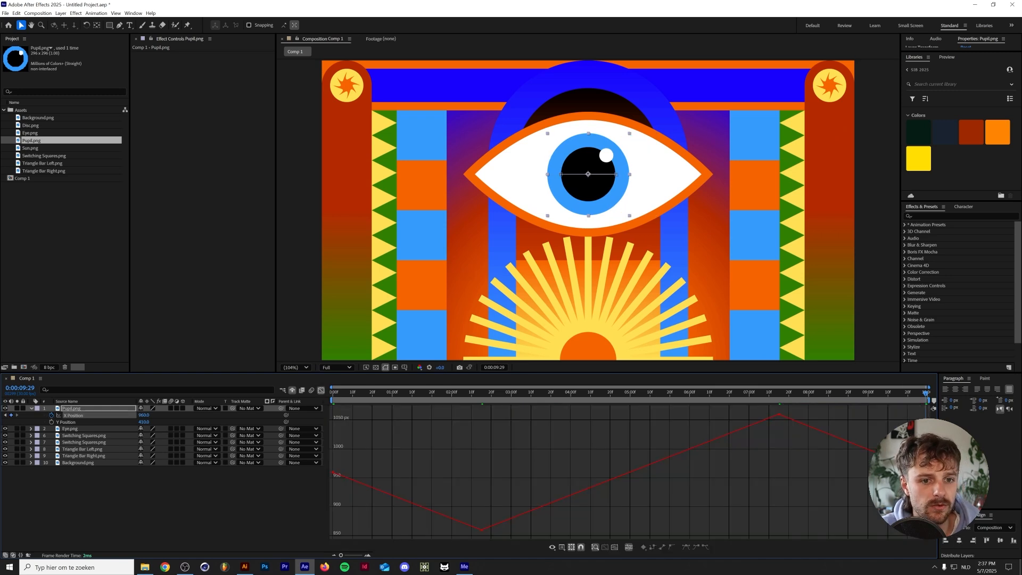
pyautogui.hotkey('ctrl', 'a')
pyautogui.click(73, 415)
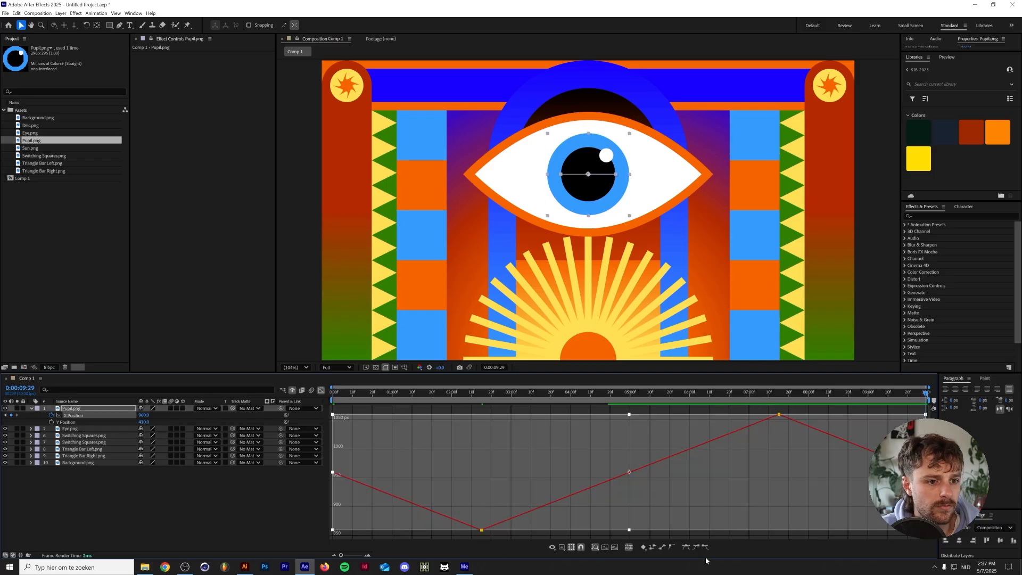
pyautogui.click(688, 546)
pyautogui.press('space')
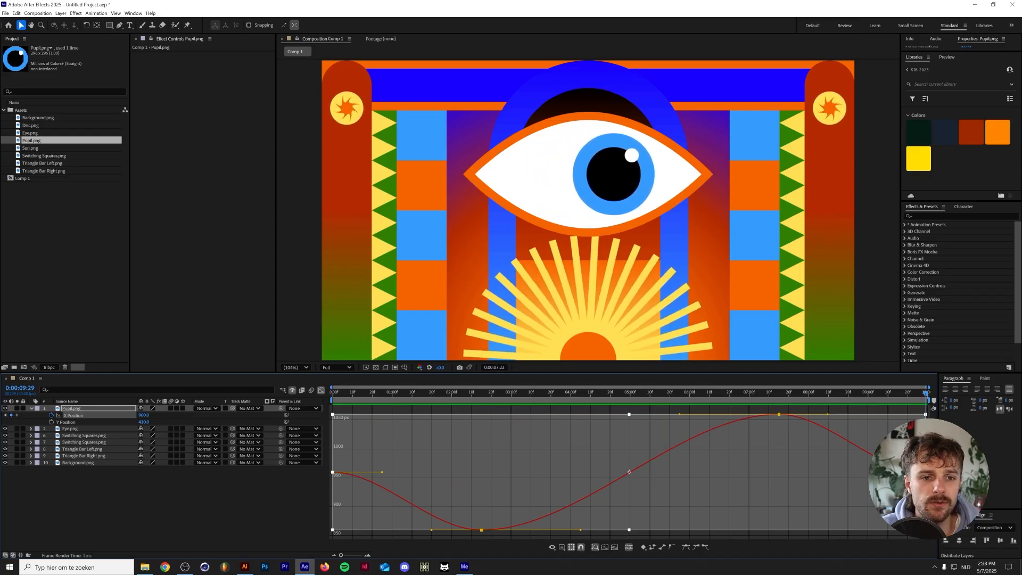
pyautogui.press('space')
# Time-stretch the pupil's X Position keyframes to end at 0:00:05:00, preview the motion, and leave the Graph Editor
pyautogui.moveTo(924, 472); pyautogui.dragTo(630, 460)
pyautogui.click(630, 394)
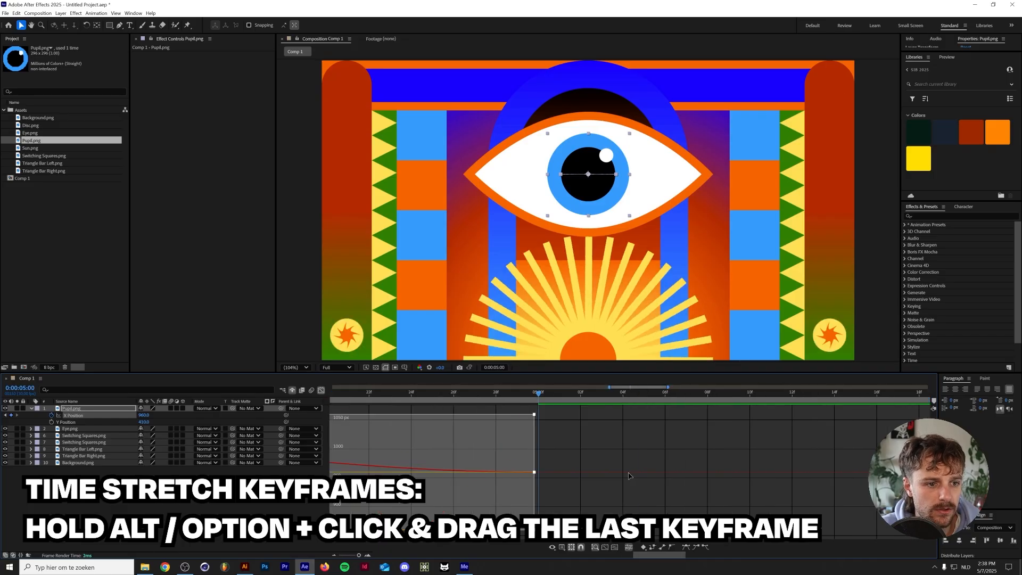
pyautogui.press('space')
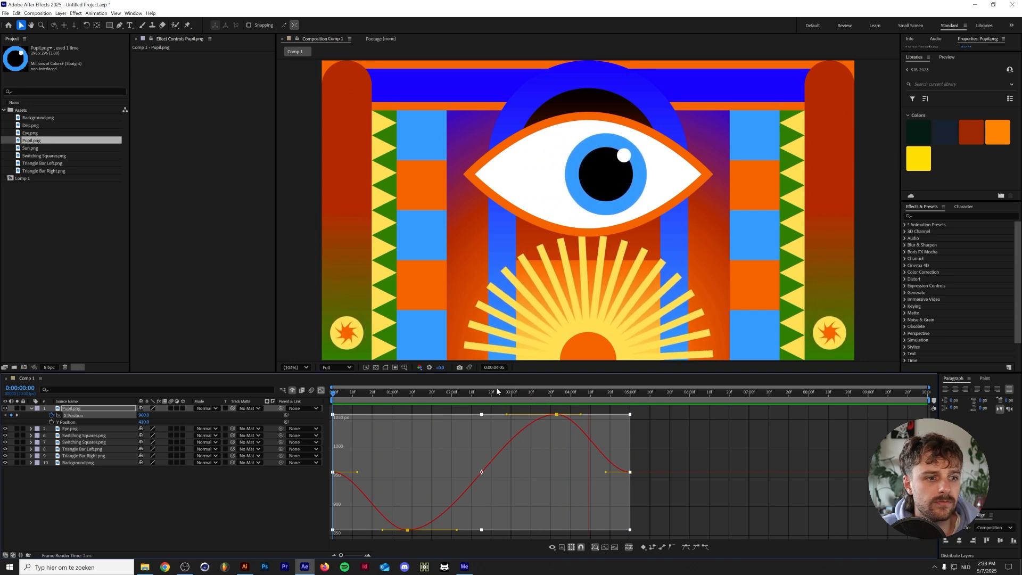
pyautogui.press('space')
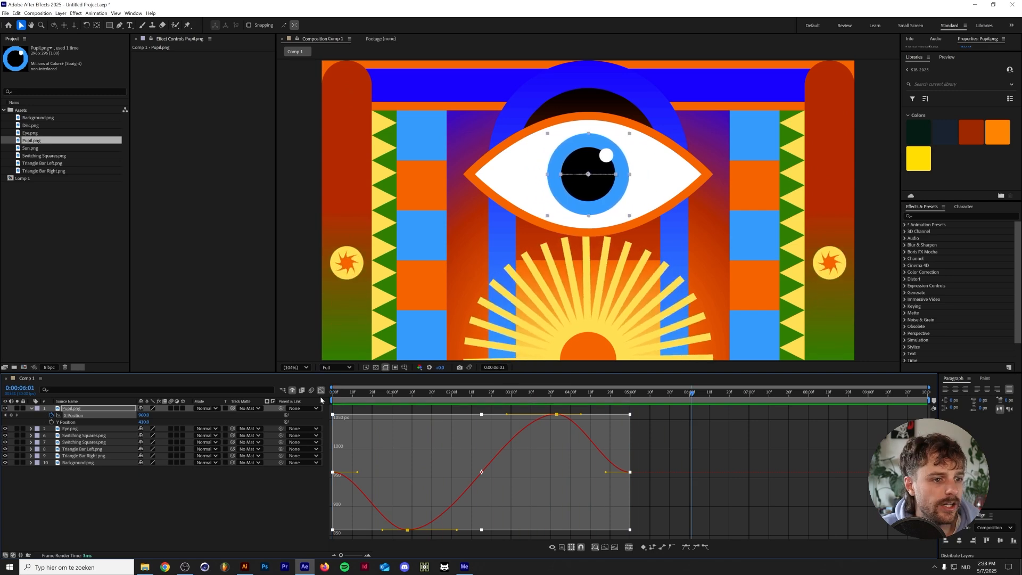
pyautogui.click(321, 390)
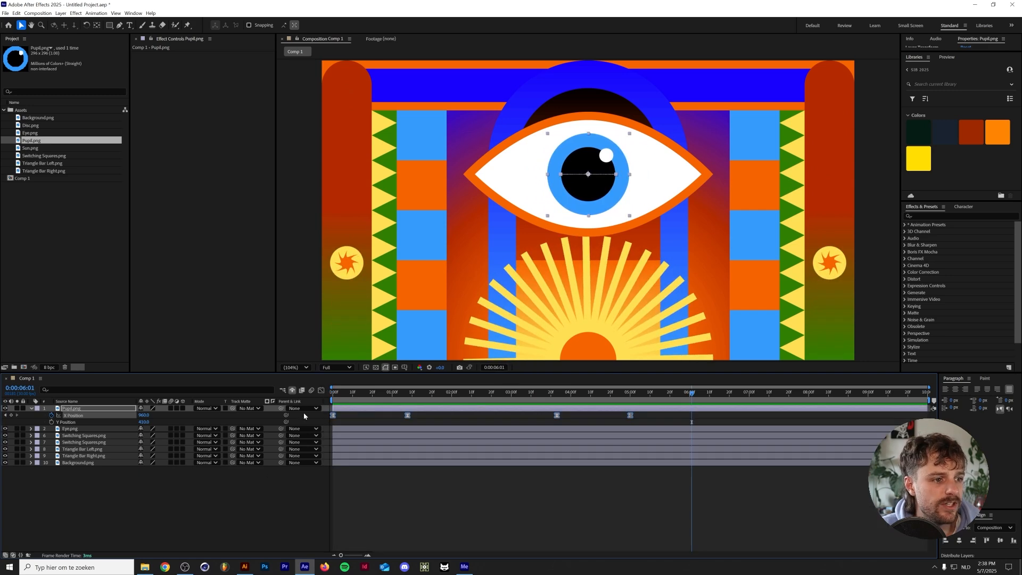
# Add the expression loopOut() to the pupil's X Position and preview the repeating eye movement
pyautogui.keyDown('alt'); pyautogui.click(52, 415); pyautogui.keyUp('alt')
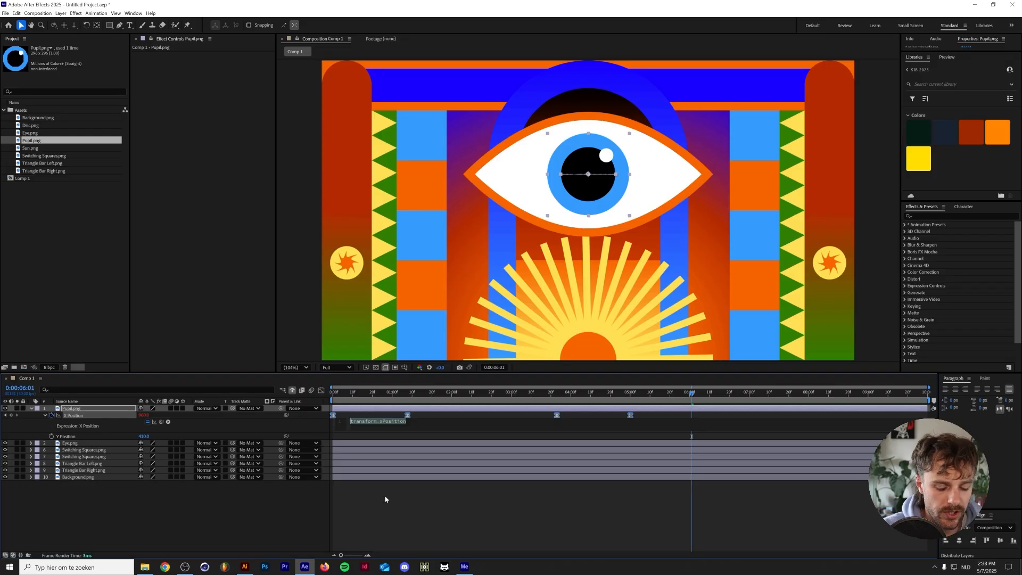
pyautogui.write('loopO')
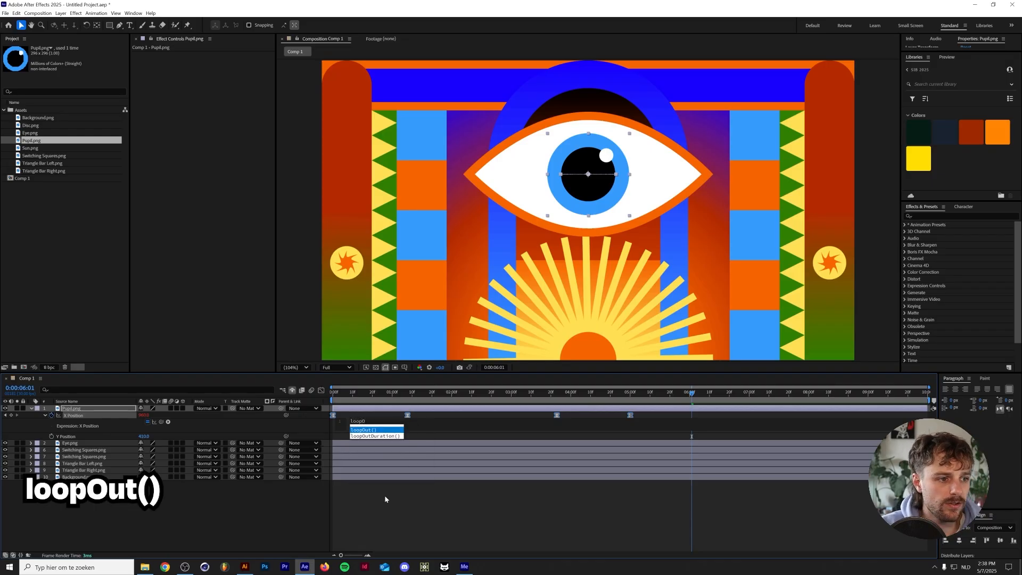
pyautogui.press('Return')
pyautogui.press('KP_Enter')
pyautogui.press('space')
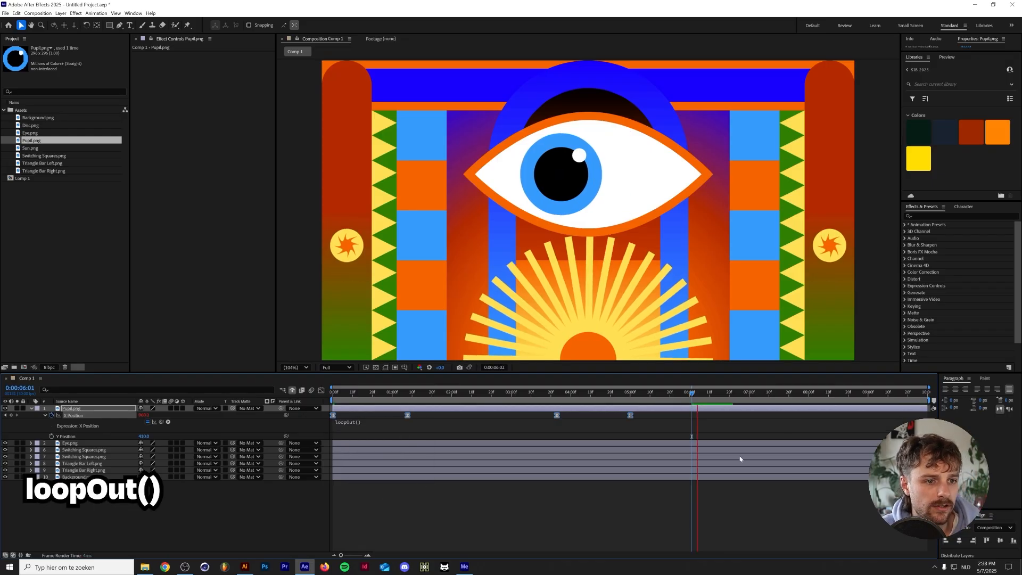
pyautogui.click(349, 496)
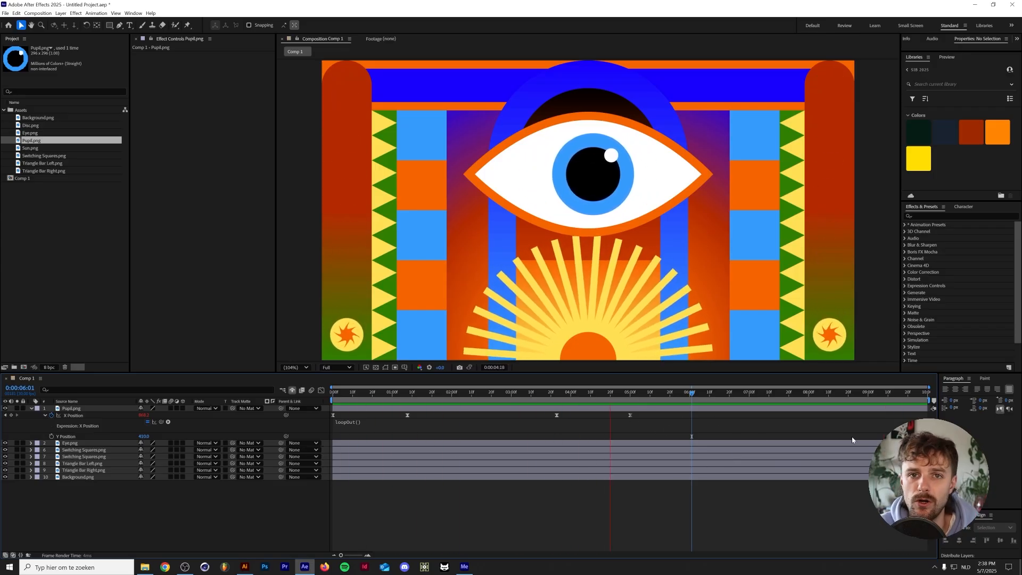
pyautogui.press('space')
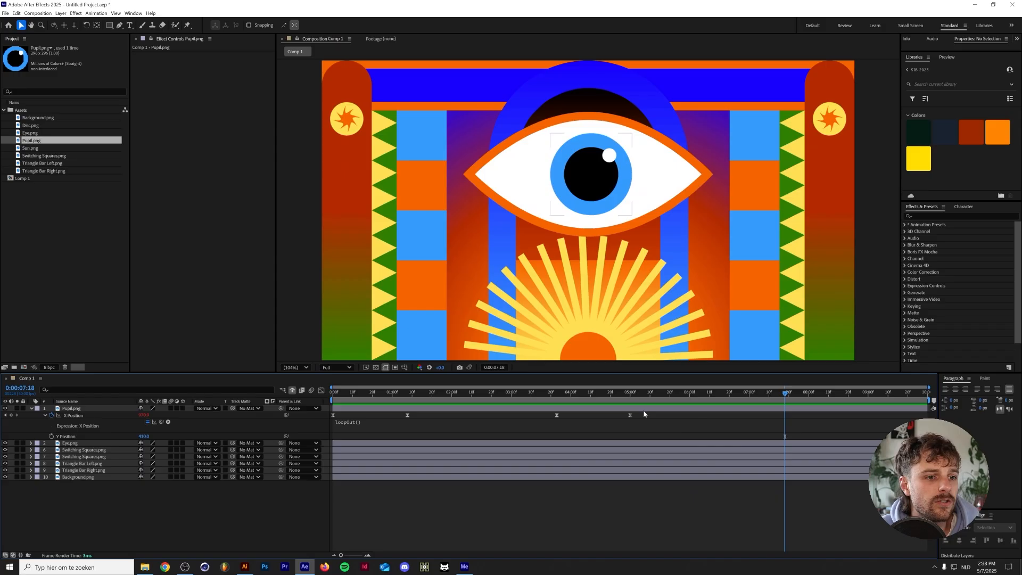
# Time-stretch all of the pupil's X Position keyframes so they end at 0:00:02:15 and preview the faster loop
pyautogui.moveTo(642, 412); pyautogui.dragTo(328, 426)
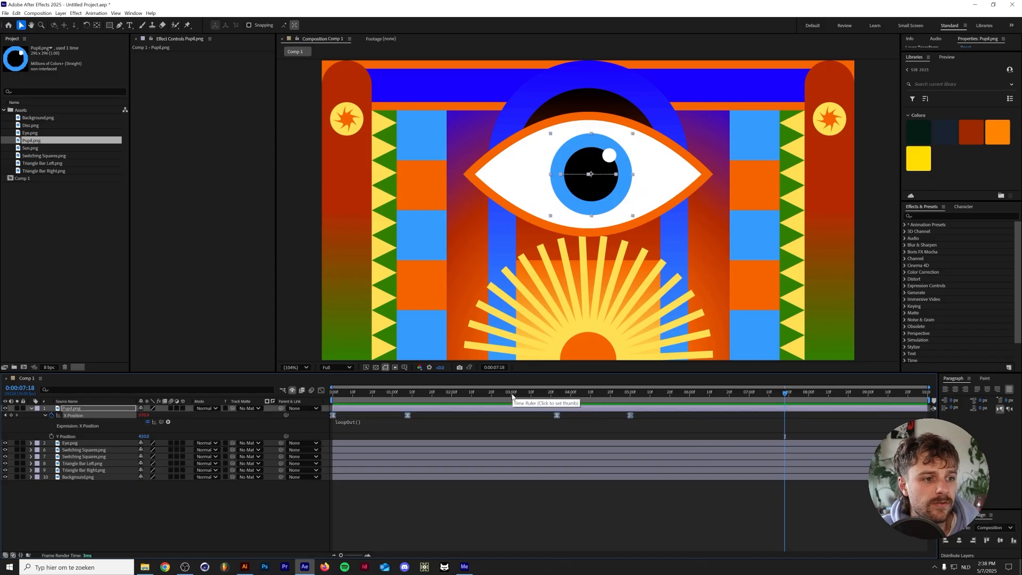
pyautogui.click(481, 394)
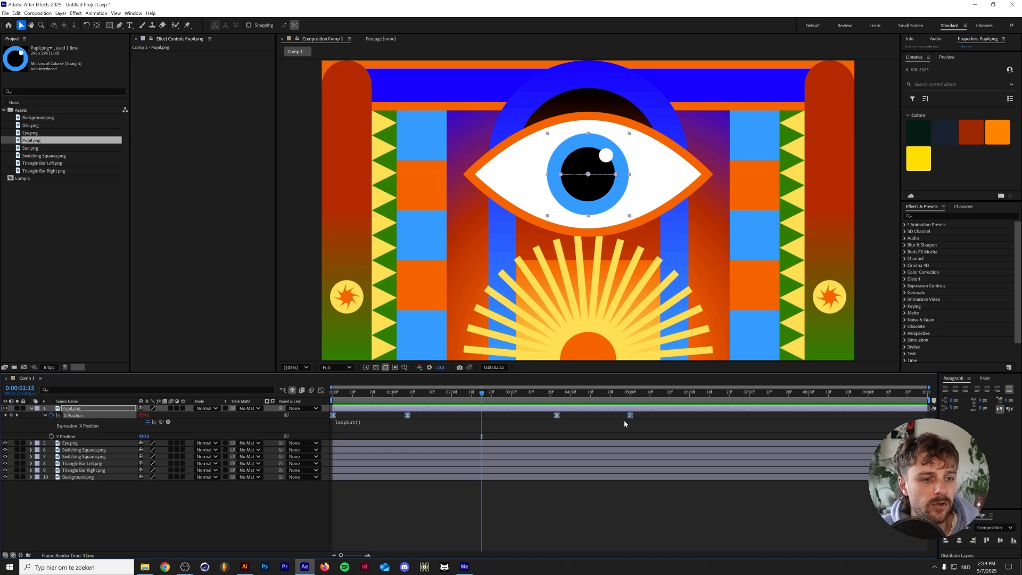
pyautogui.moveTo(631, 420)
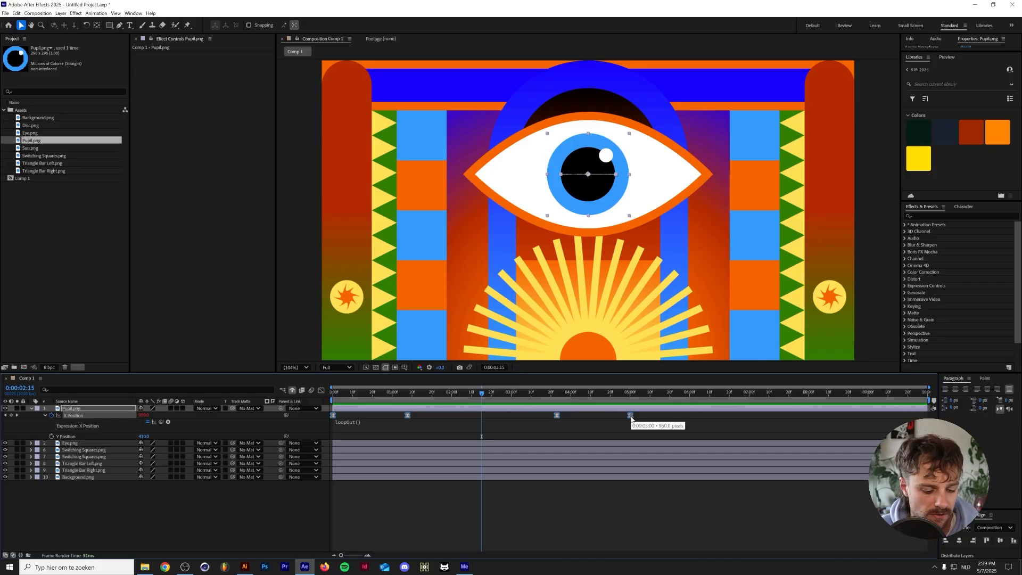
pyautogui.moveTo(628, 419); pyautogui.dragTo(482, 415)
pyautogui.press('space')
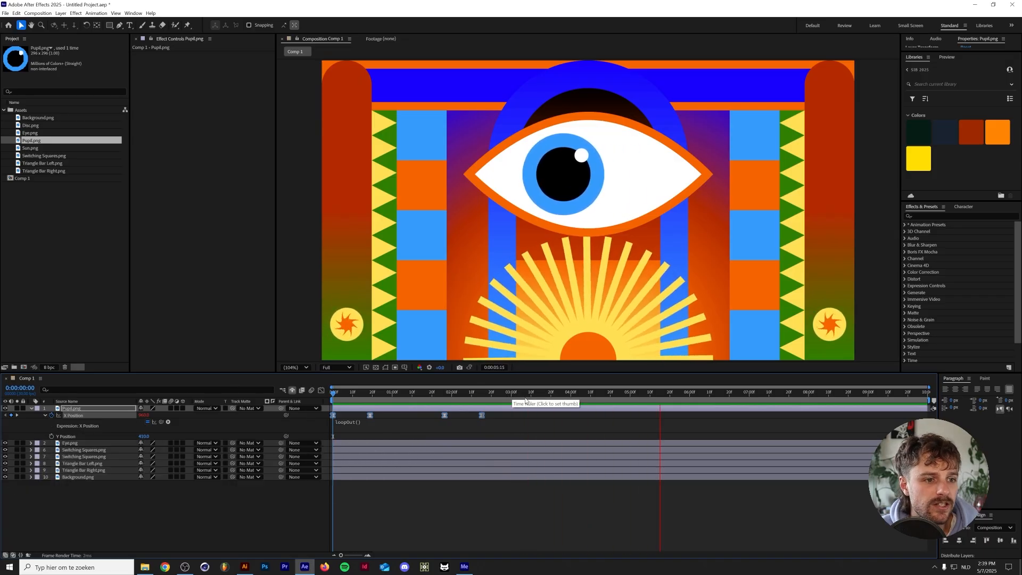
pyautogui.press('space')
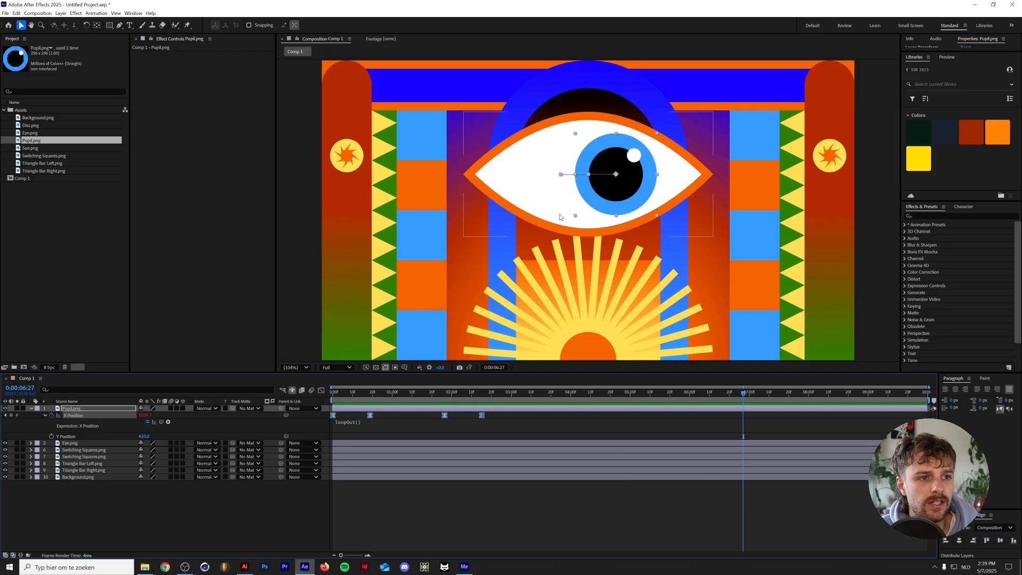
# Time-stretch the pupil's X Position keyframes to end at 0:00:02:00 and add a holding keyframe with the centred position at 0:00:02:15
pyautogui.moveTo(481, 414); pyautogui.dragTo(452, 414)
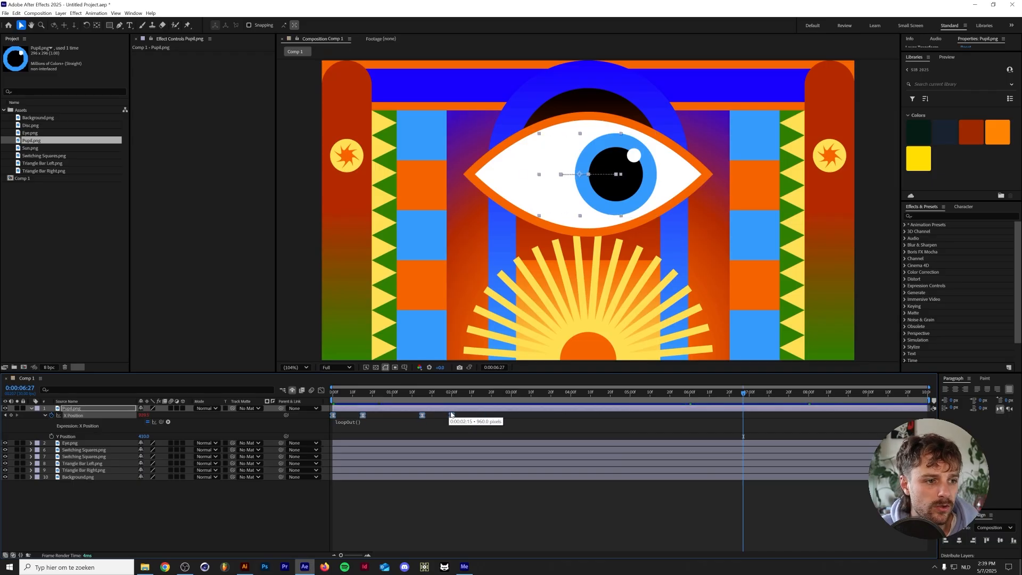
pyautogui.click(452, 395)
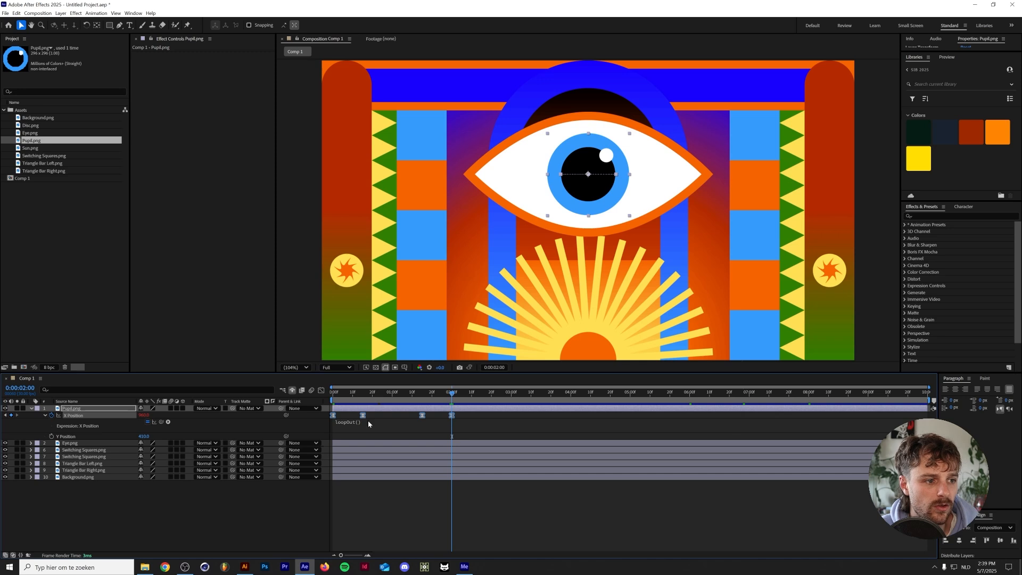
pyautogui.click(456, 421)
pyautogui.click(461, 394)
pyautogui.moveTo(461, 394); pyautogui.dragTo(481, 394)
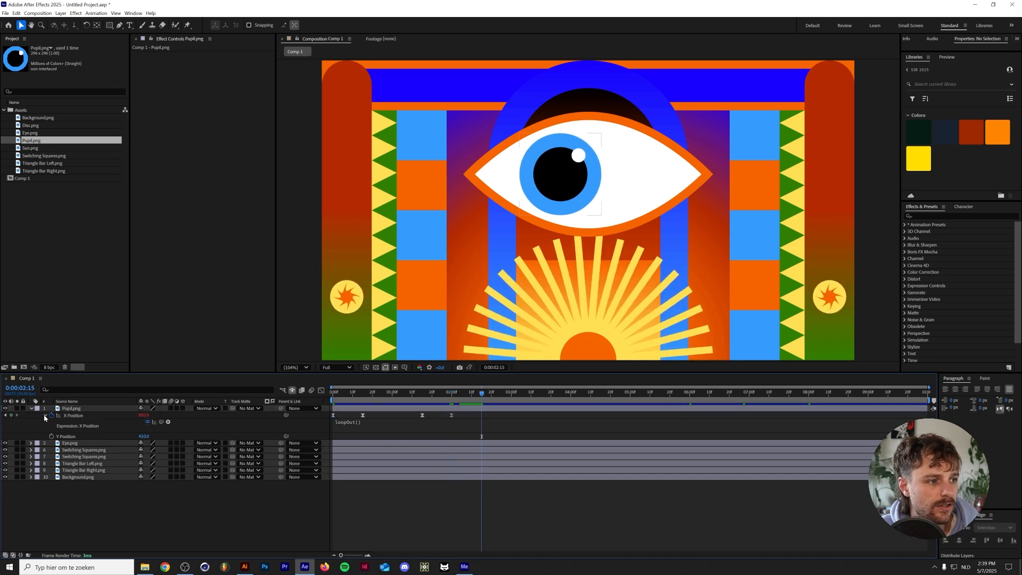
pyautogui.click(11, 415)
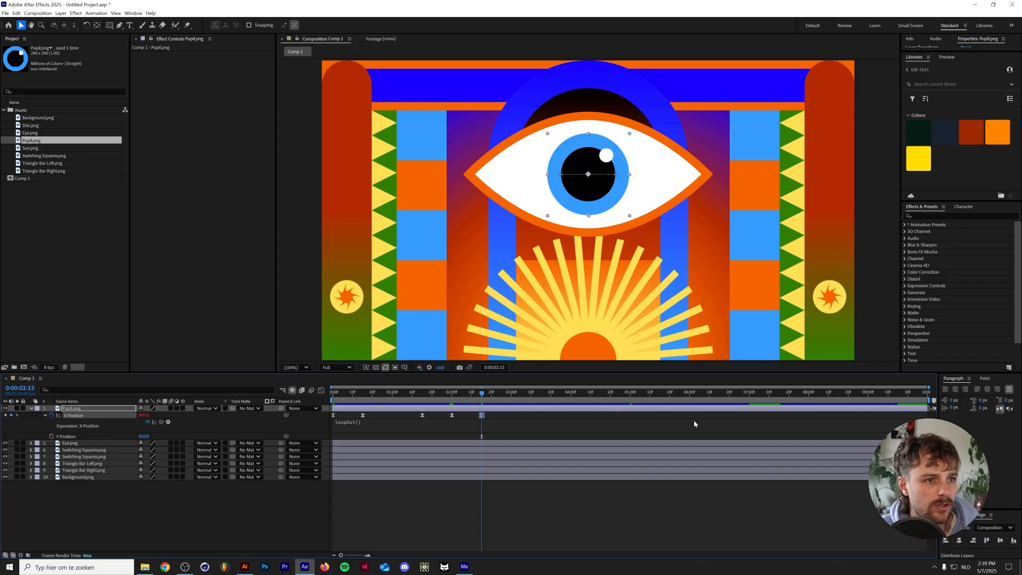
# Show the pupil's X Position curve in the Graph Editor and preview the looping motion from the first frame
pyautogui.press('Home')
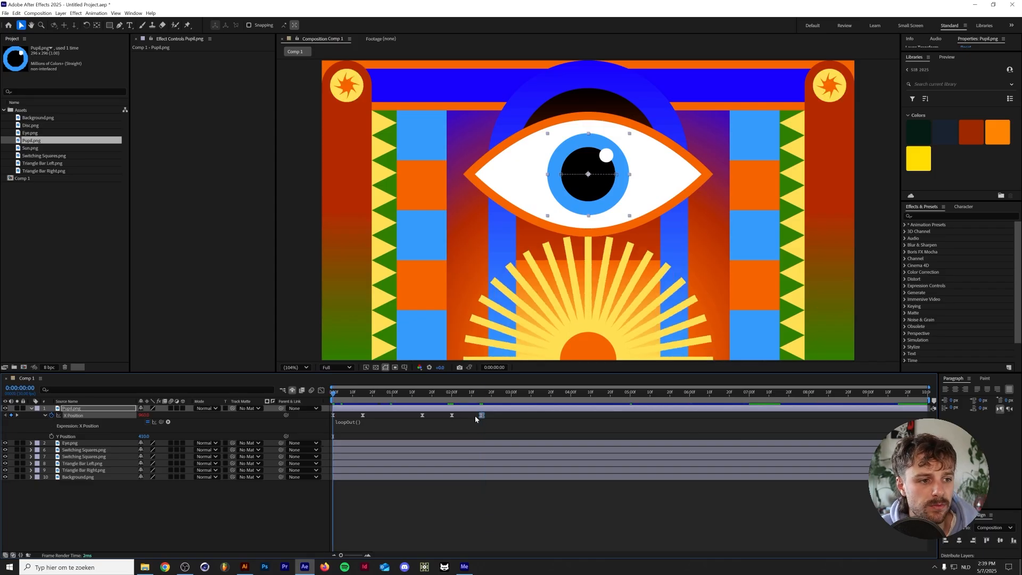
pyautogui.click(323, 391)
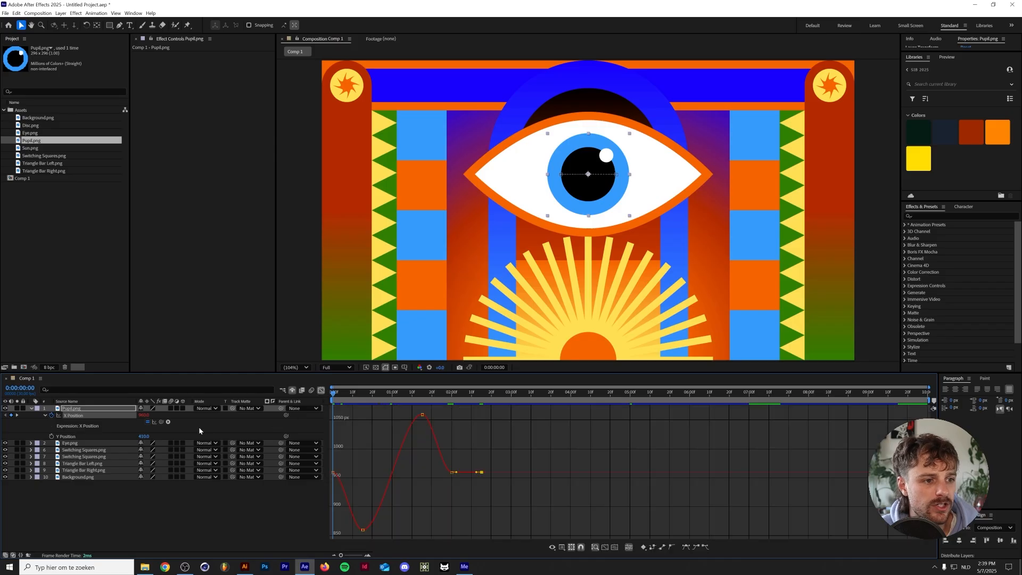
pyautogui.press('space')
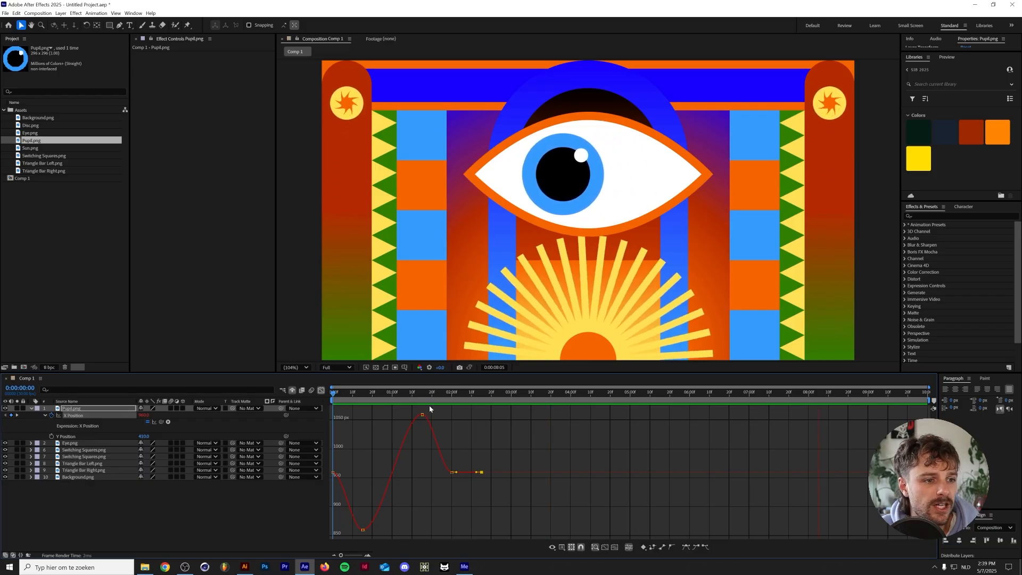
pyautogui.press('space')
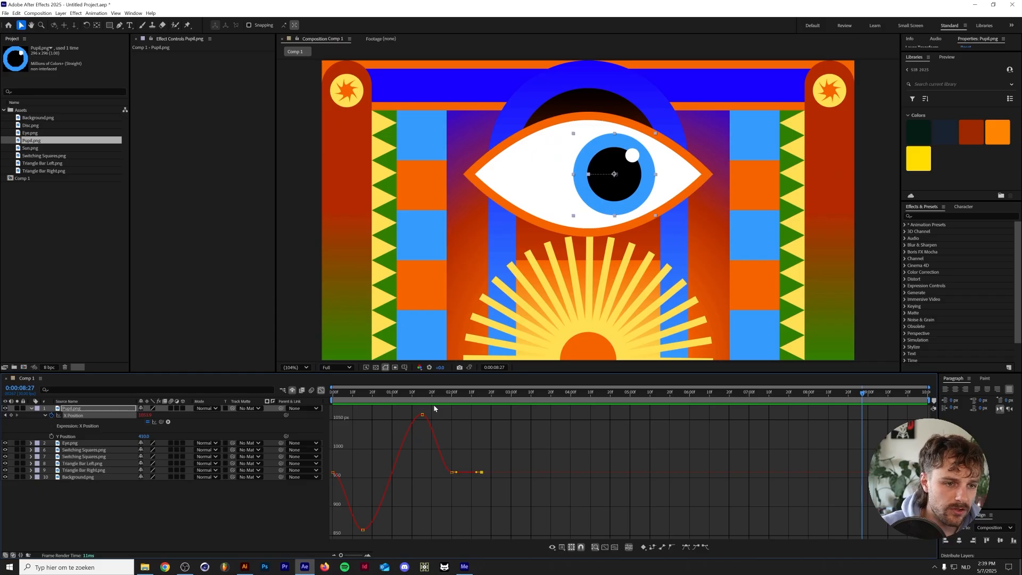
# Time-stretch all of the pupil's X Position keyframes to end at 0:00:05:00, leave the Graph Editor, and preview the motion
pyautogui.moveTo(513, 410); pyautogui.dragTo(319, 534)
pyautogui.moveTo(483, 473); pyautogui.dragTo(630, 471)
pyautogui.click(631, 394)
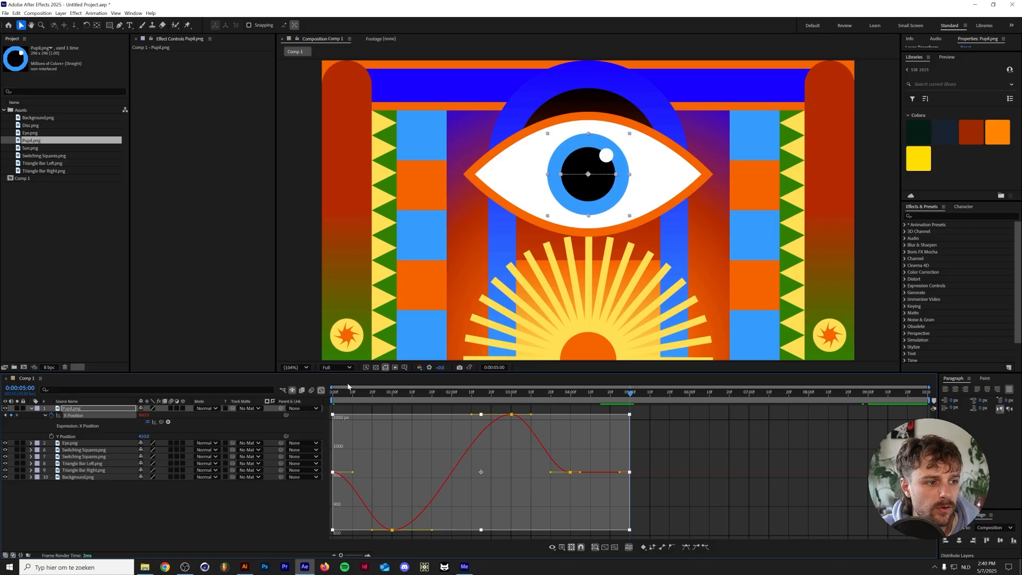
pyautogui.click(321, 390)
pyautogui.press('space')
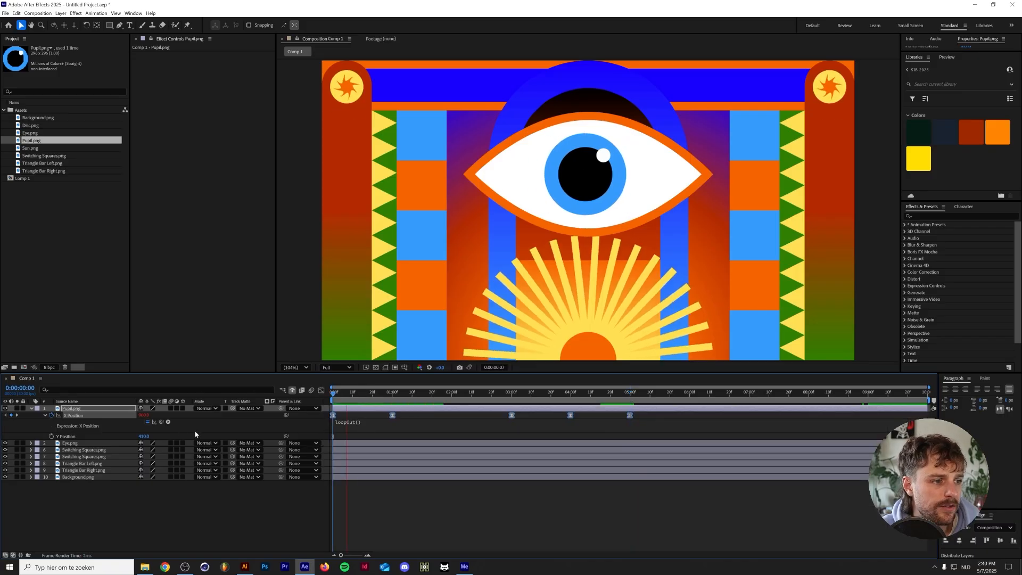
# Try longer incoming easing handles on the pupil's X Position keyframes at 0:00:01:00 and 0:00:03:00 in the Graph Editor, and undo the change
pyautogui.click(321, 390)
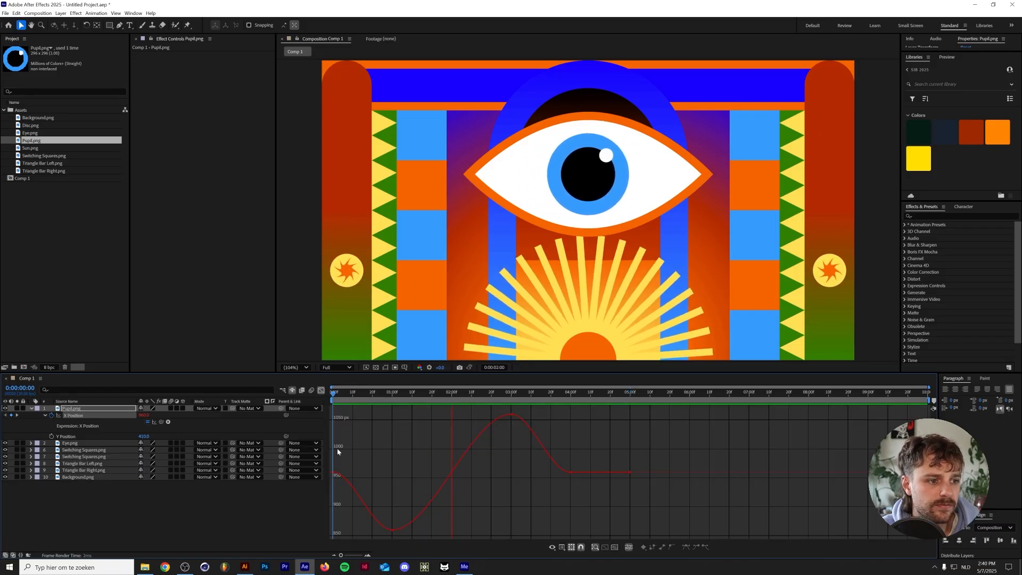
pyautogui.press('space')
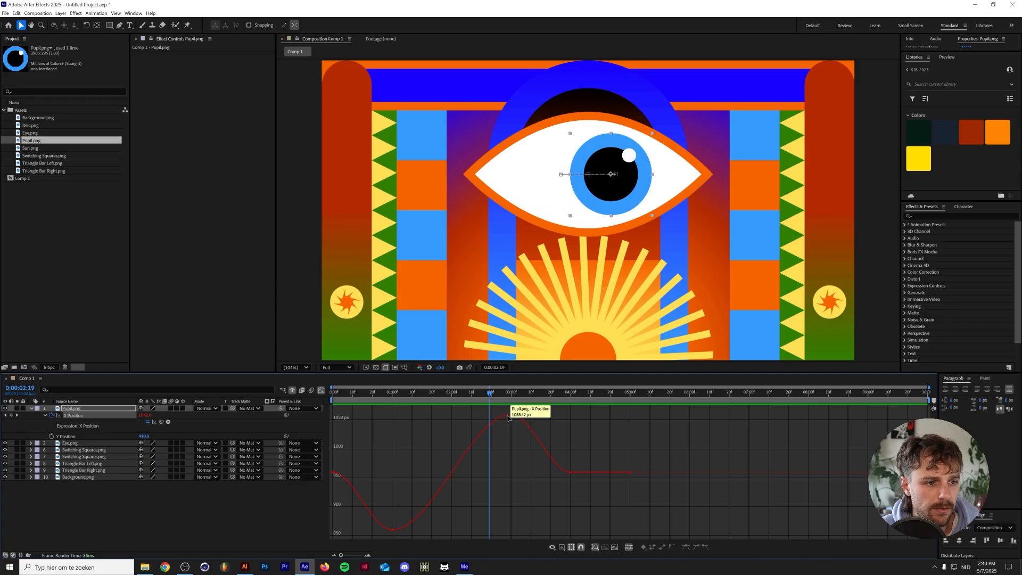
pyautogui.click(512, 413)
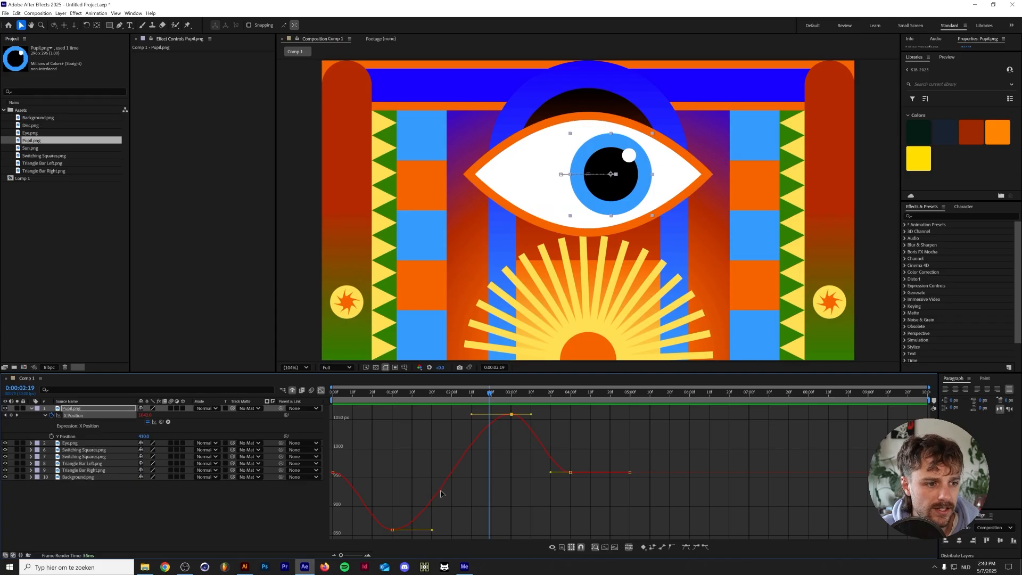
pyautogui.keyDown('shift'); pyautogui.click(392, 529); pyautogui.keyUp('shift')
pyautogui.moveTo(371, 531); pyautogui.dragTo(314, 534)
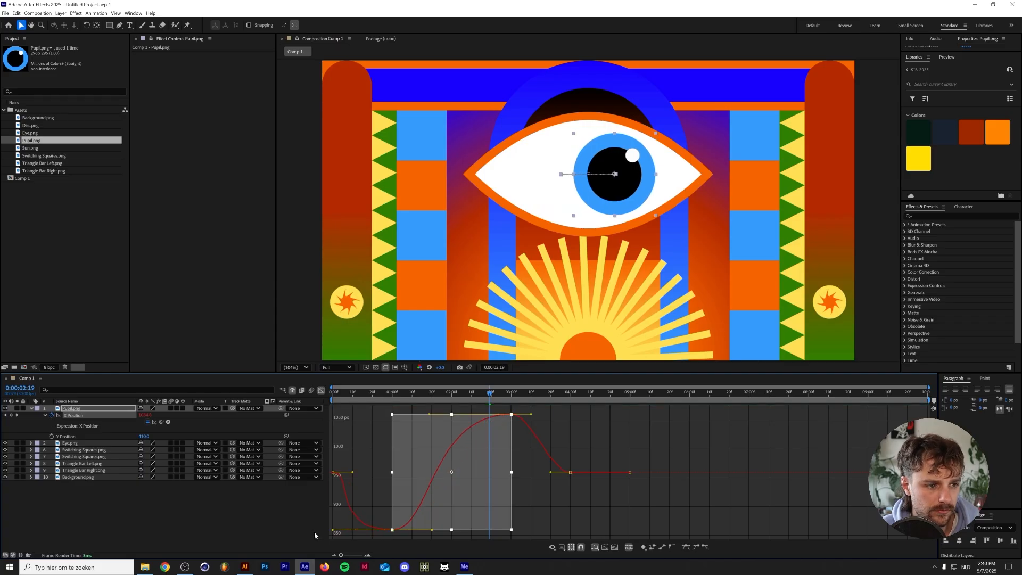
pyautogui.moveTo(365, 394); pyautogui.dragTo(186, 397)
pyautogui.press('space')
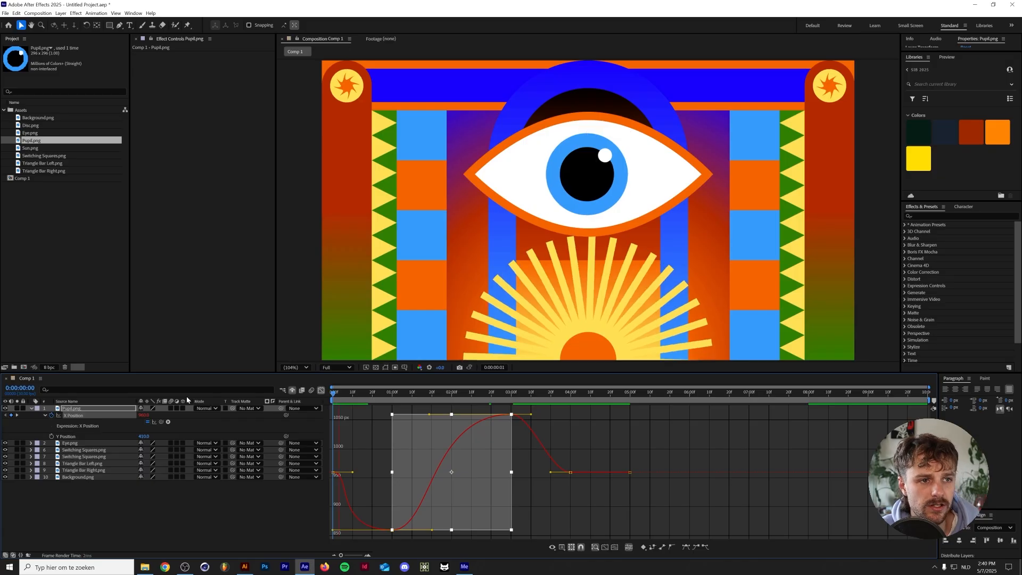
pyautogui.press('space')
pyautogui.hotkey('ctrl', 'z')
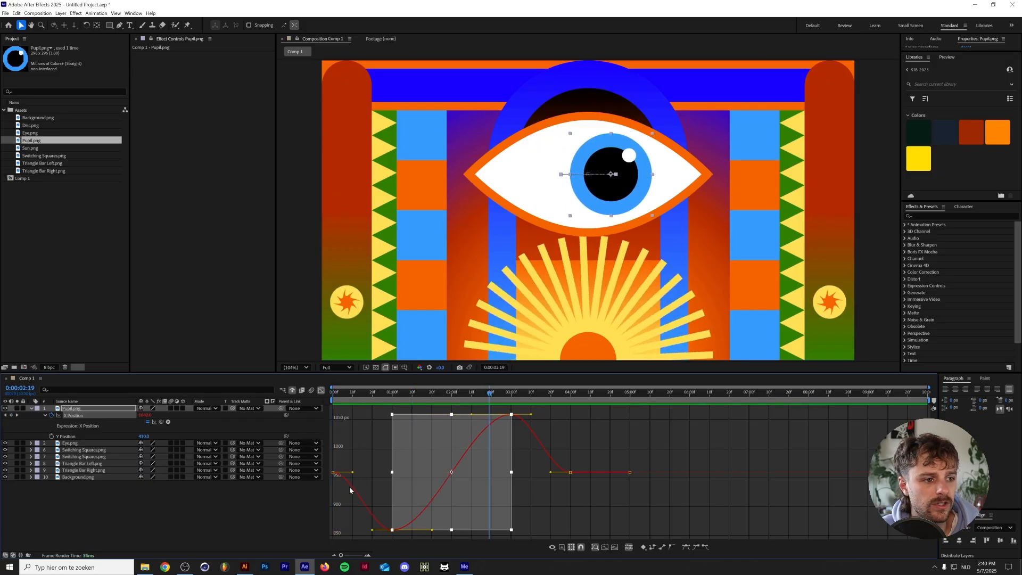
# Lengthen the outgoing easing handles of the pupil's X Position keyframes at 0:00:00:00, 0:00:03:00 and 0:00:01:00, and preview the eye movement
pyautogui.moveTo(342, 465); pyautogui.dragTo(326, 482)
pyautogui.moveTo(504, 410); pyautogui.dragTo(564, 407)
pyautogui.press('space')
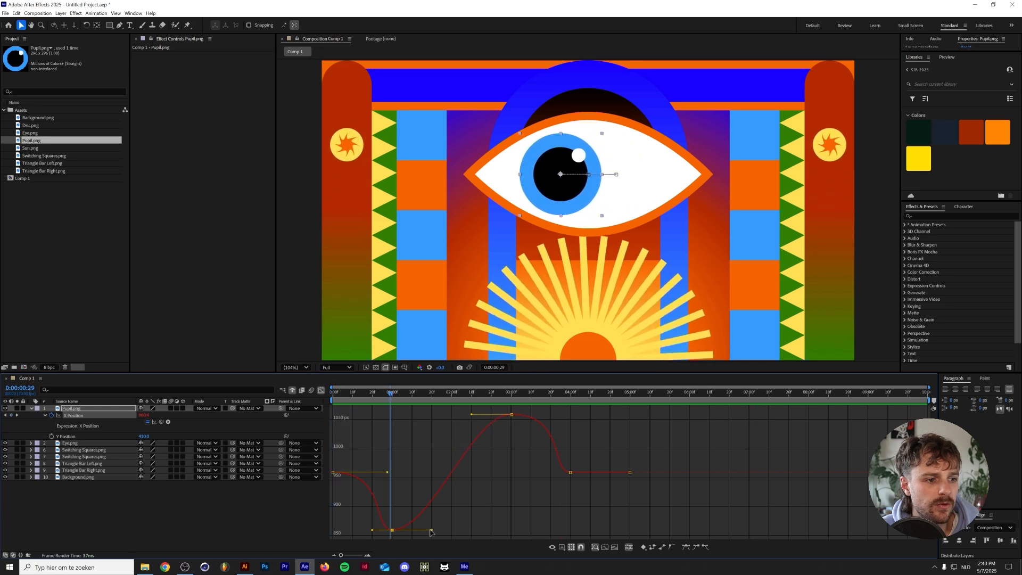
pyautogui.moveTo(431, 531); pyautogui.dragTo(476, 532)
pyautogui.press('space')
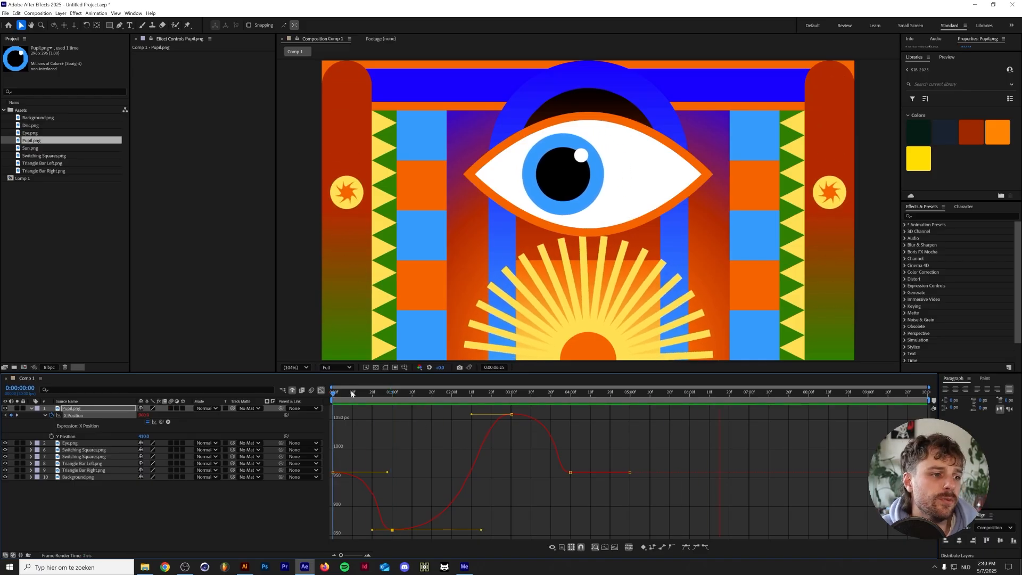
# Leave the Graph Editor, collapse the pupil's properties, and hide the Pupil.png, Eye.png and Background.png layers from the timeline as shy layers
pyautogui.click(321, 390)
pyautogui.click(362, 394)
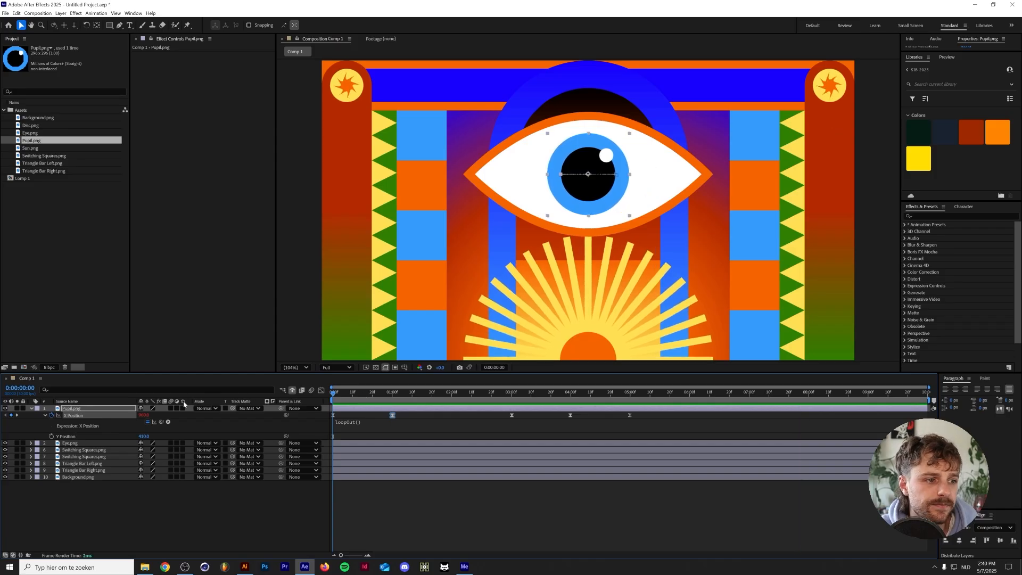
pyautogui.press('u')
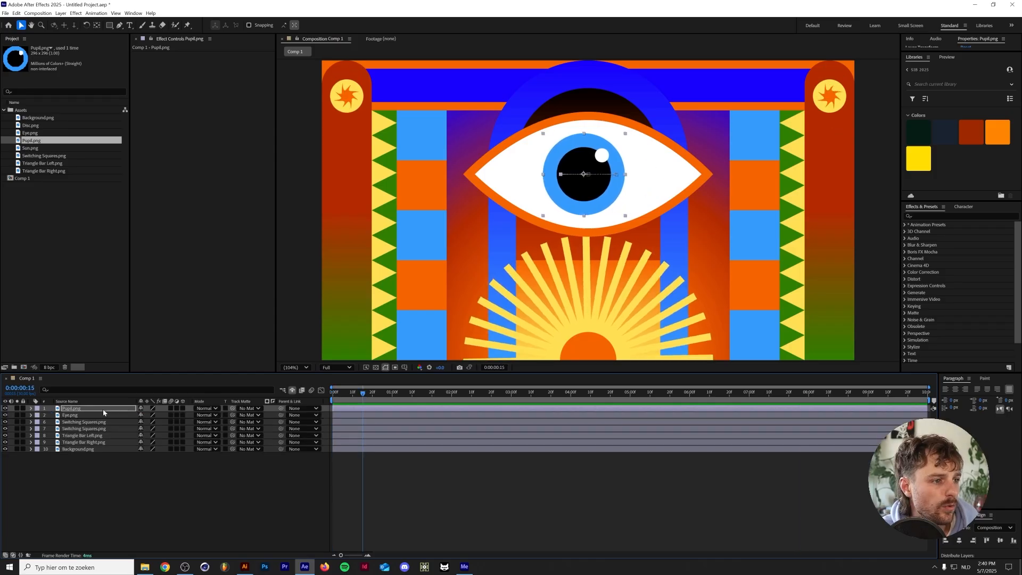
pyautogui.click(141, 408)
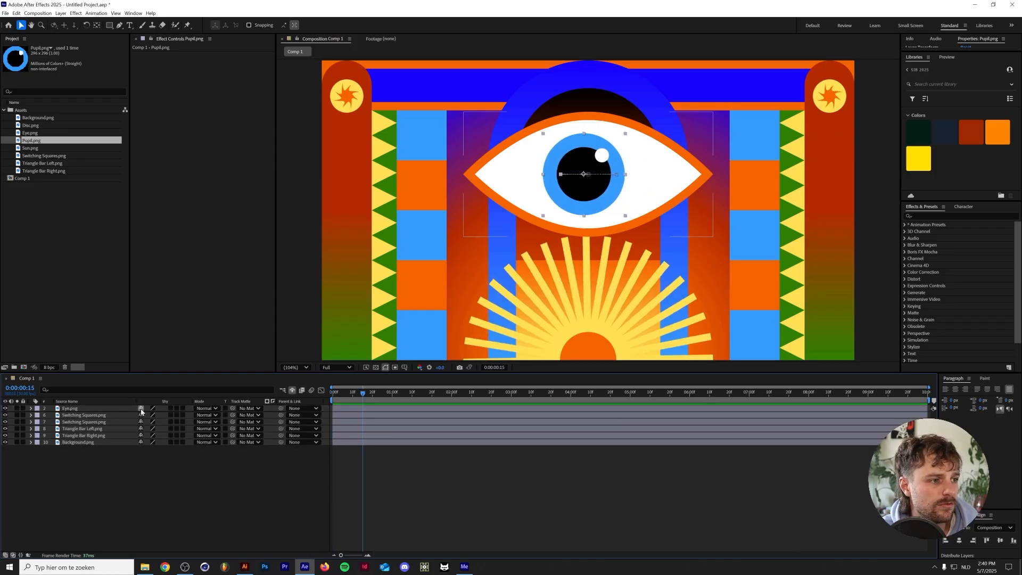
pyautogui.click(141, 408)
pyautogui.click(124, 468)
pyautogui.press('Home')
pyautogui.click(99, 436)
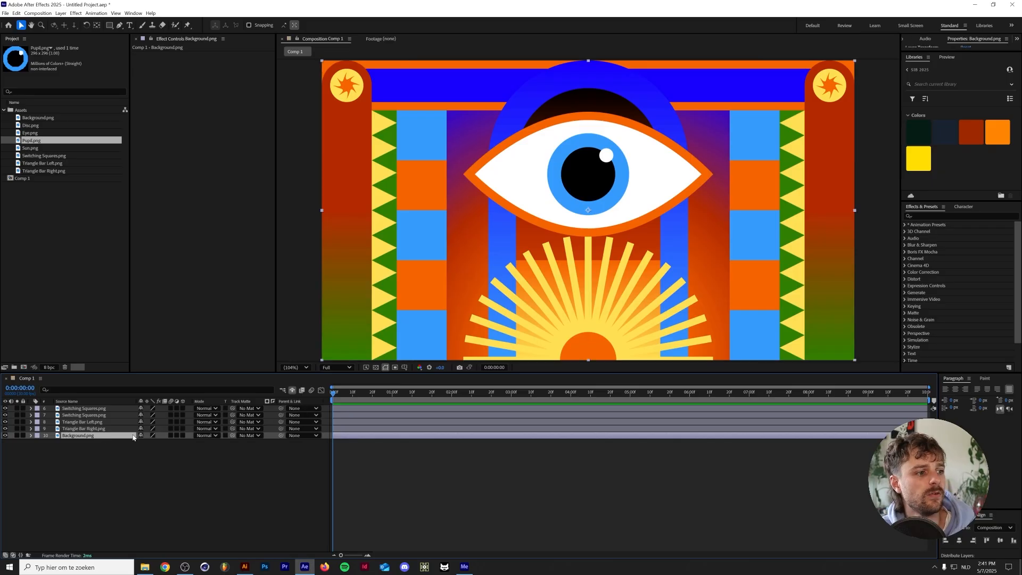
pyautogui.click(141, 435)
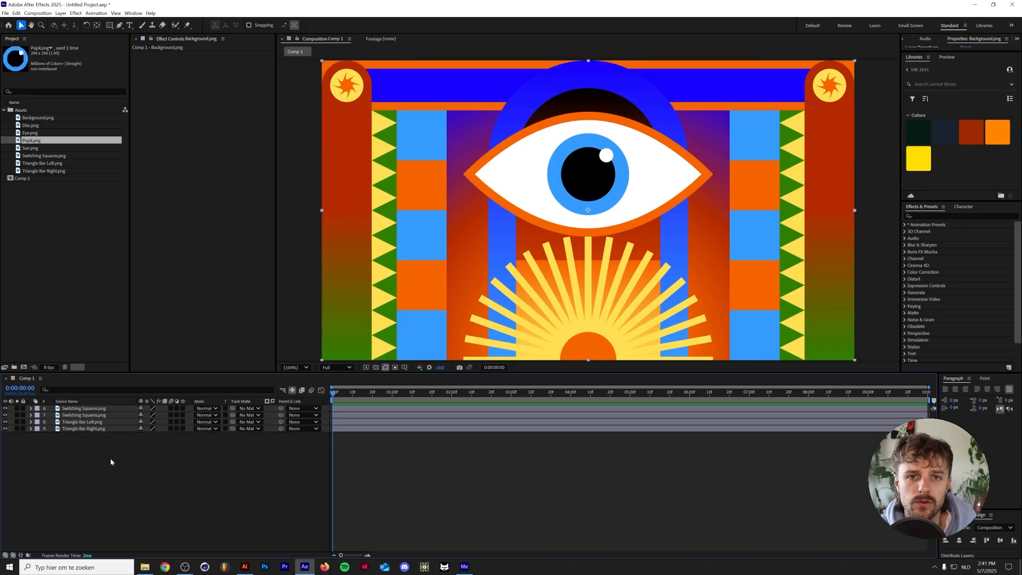
# Pre-compose the Triangle Bar Left.png layer as "Triangle Bar Moving" with all attributes moved into it, and open the new composition
pyautogui.click(82, 428)
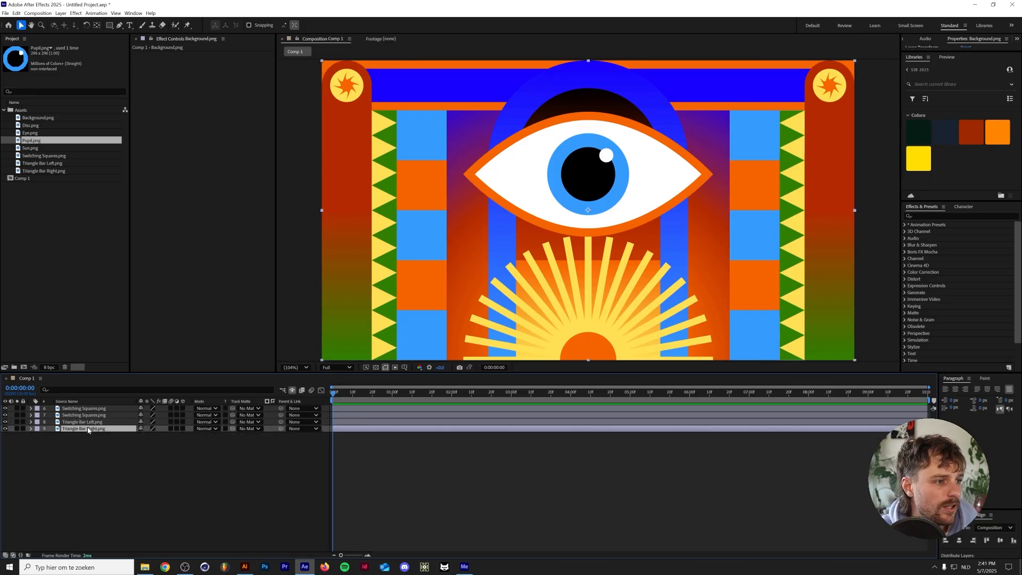
pyautogui.click(89, 422)
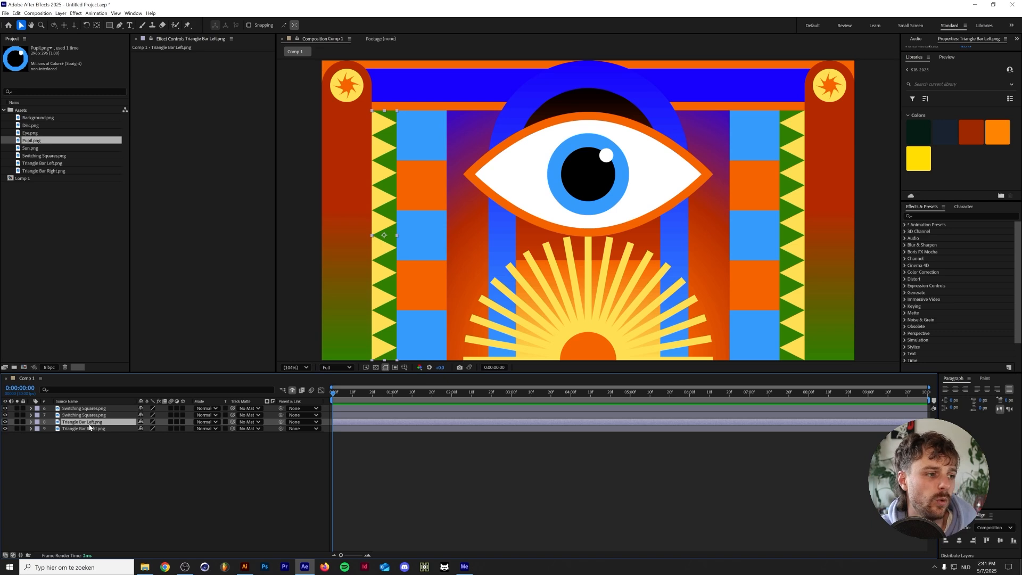
pyautogui.rightClick(90, 425)
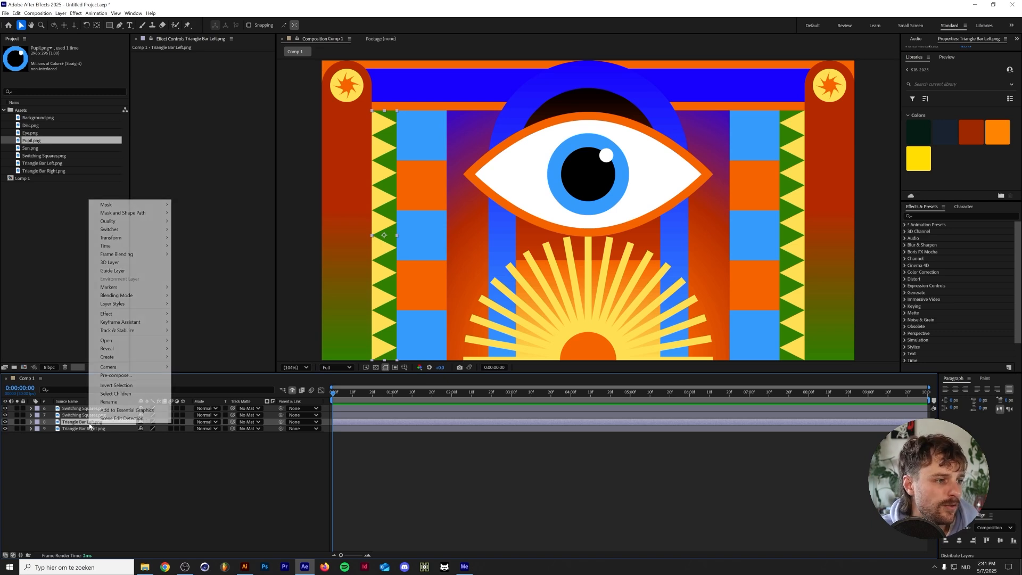
pyautogui.click(116, 375)
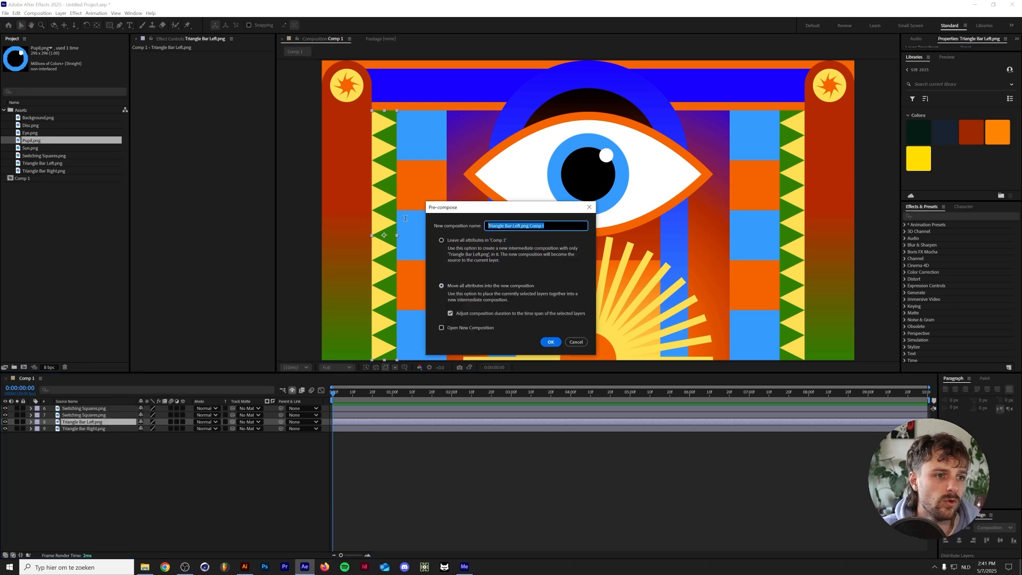
pyautogui.write('Tr')
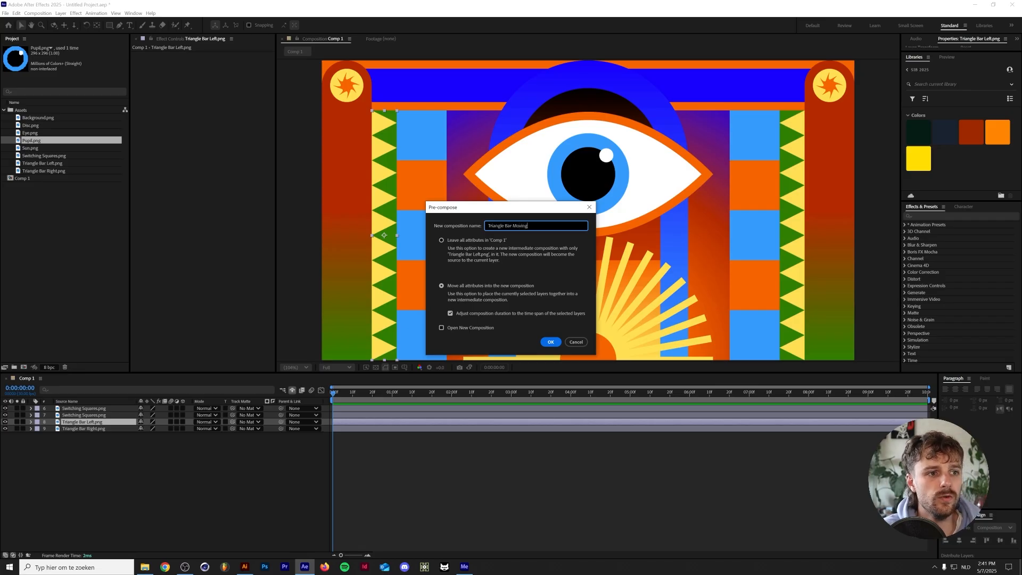
pyautogui.press('Return')
pyautogui.doubleClick(76, 421)
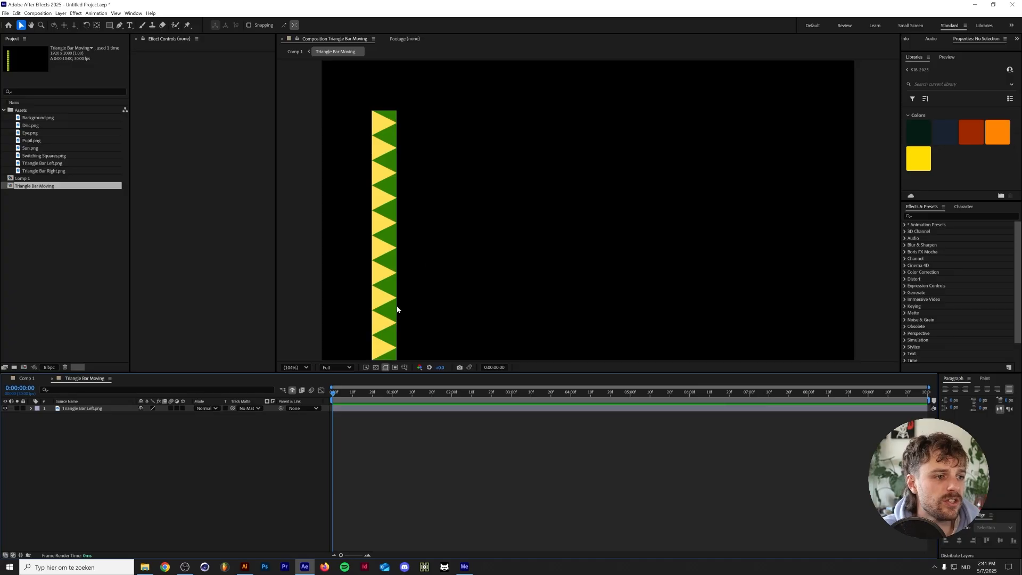
pyautogui.scroll(-1, 467, 298)
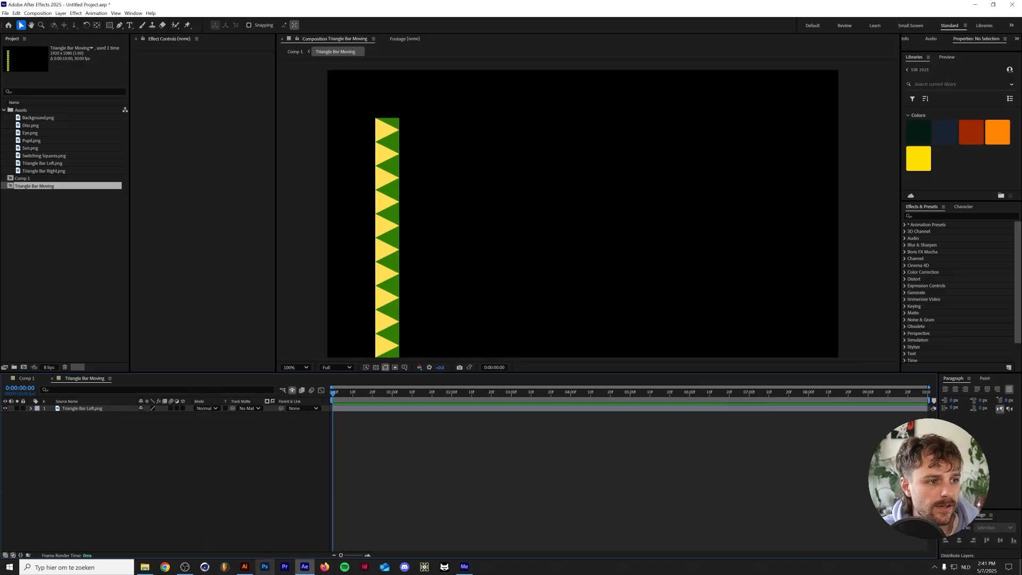
# Switch to Illustrator, select the left triangle bar to check its width and height, and return to After Effects
pyautogui.click(245, 571)
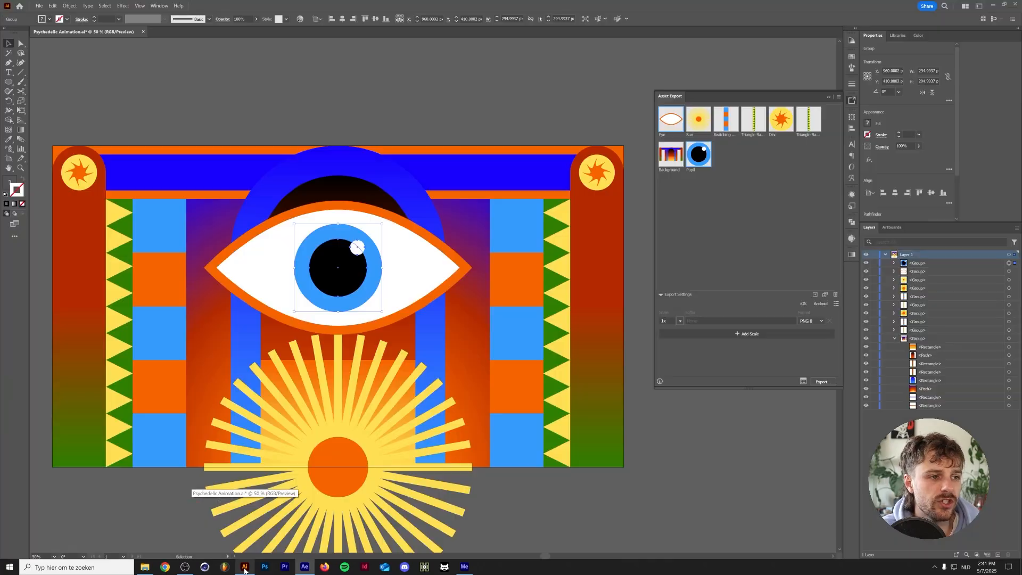
pyautogui.click(116, 382)
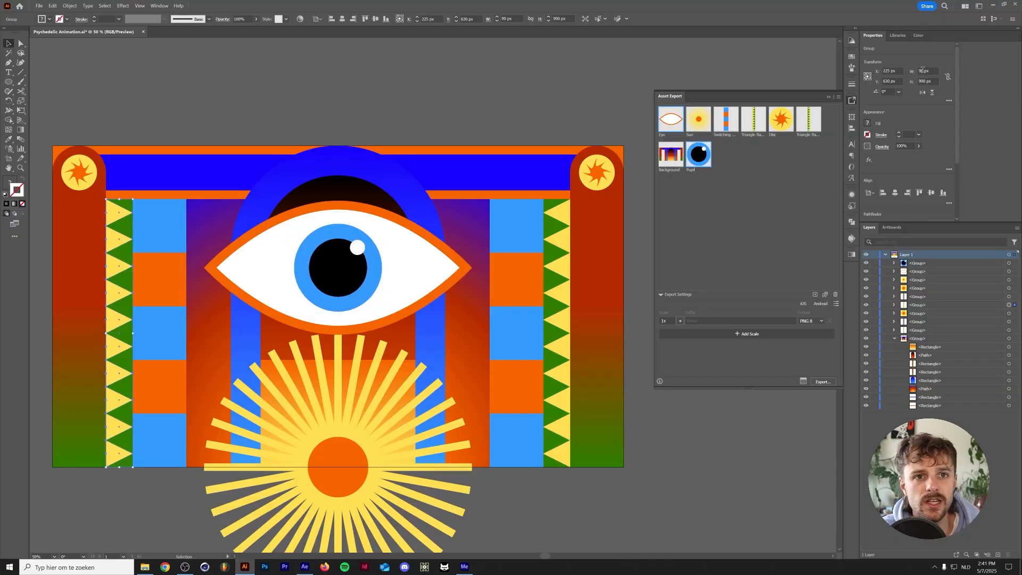
pyautogui.click(304, 567)
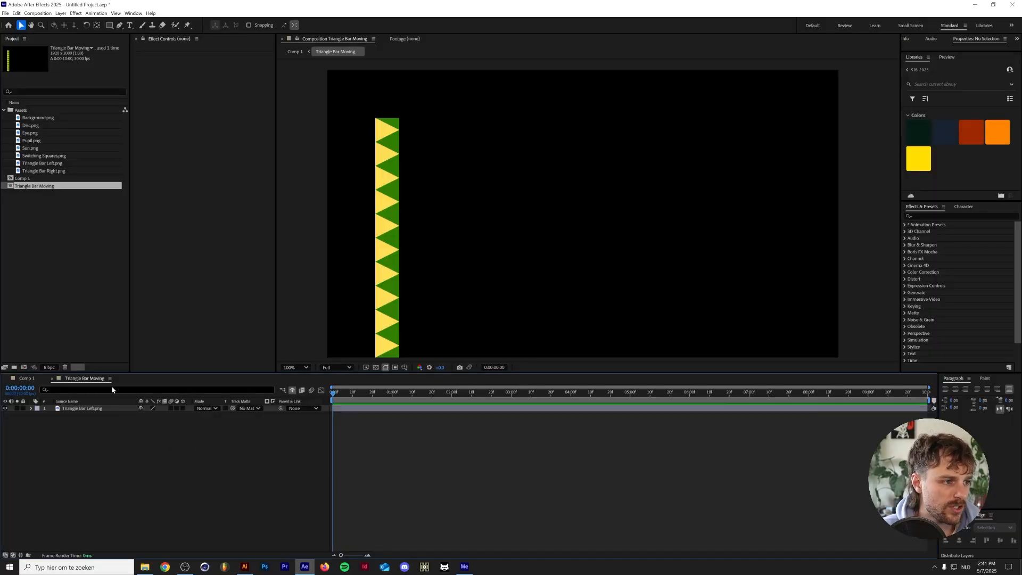
# Set the Triangle Bar Moving composition's size to 90 px wide and 900 px high
pyautogui.hotkey('ctrl', 'k')
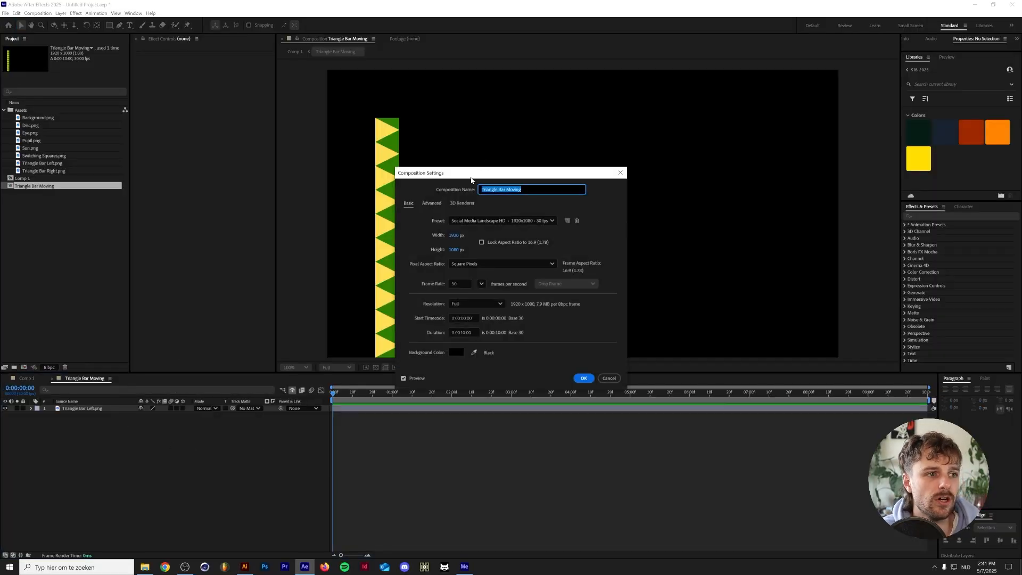
pyautogui.click(609, 378)
pyautogui.click(111, 378)
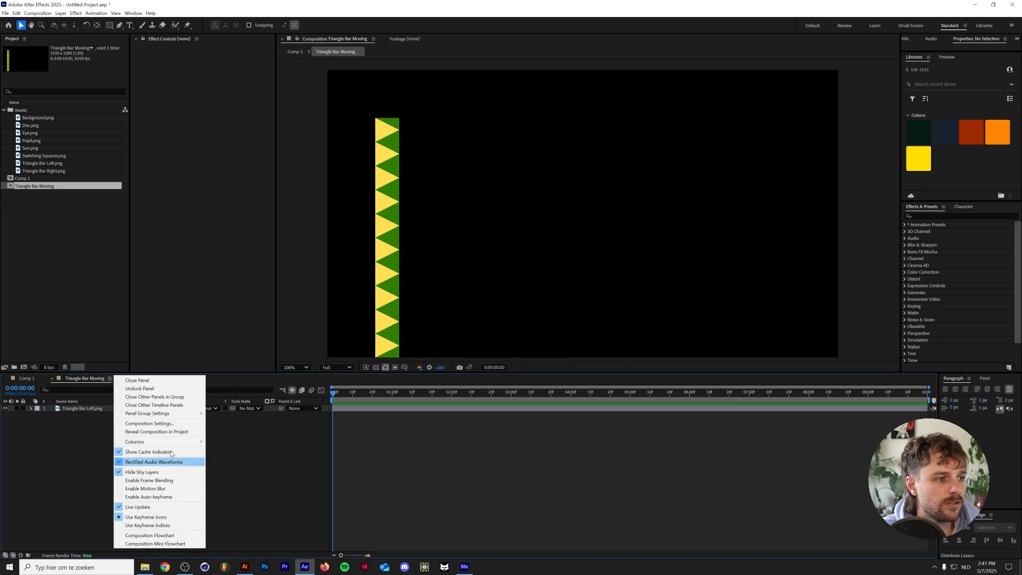
pyautogui.click(159, 423)
pyautogui.click(460, 234)
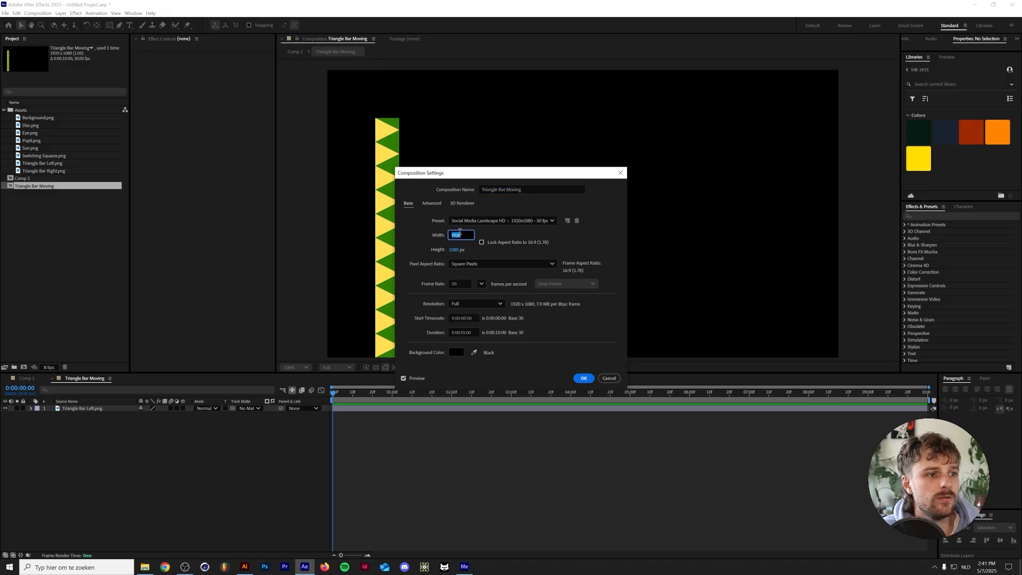
pyautogui.write('90')
pyautogui.press('Tab')
pyautogui.write('900')
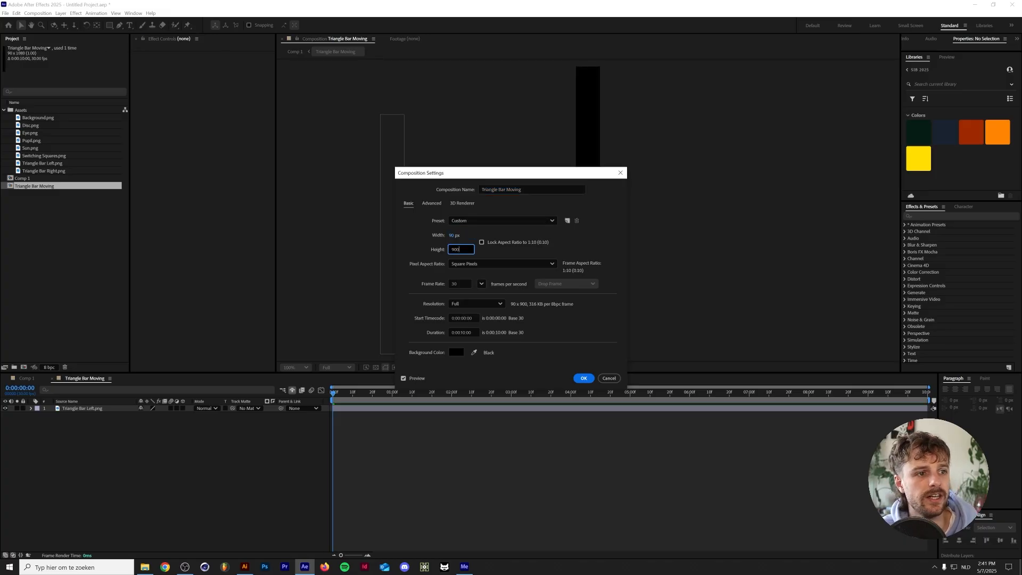
pyautogui.press('Return')
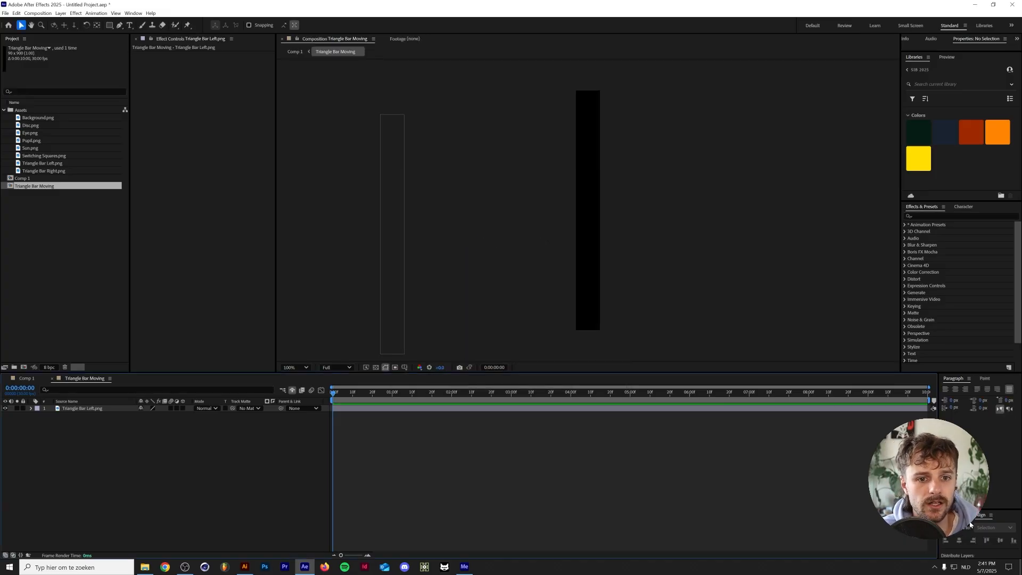
# Center the Triangle Bar Left.png layer horizontally and vertically in the composition
pyautogui.hotkey('ctrl', 'a')
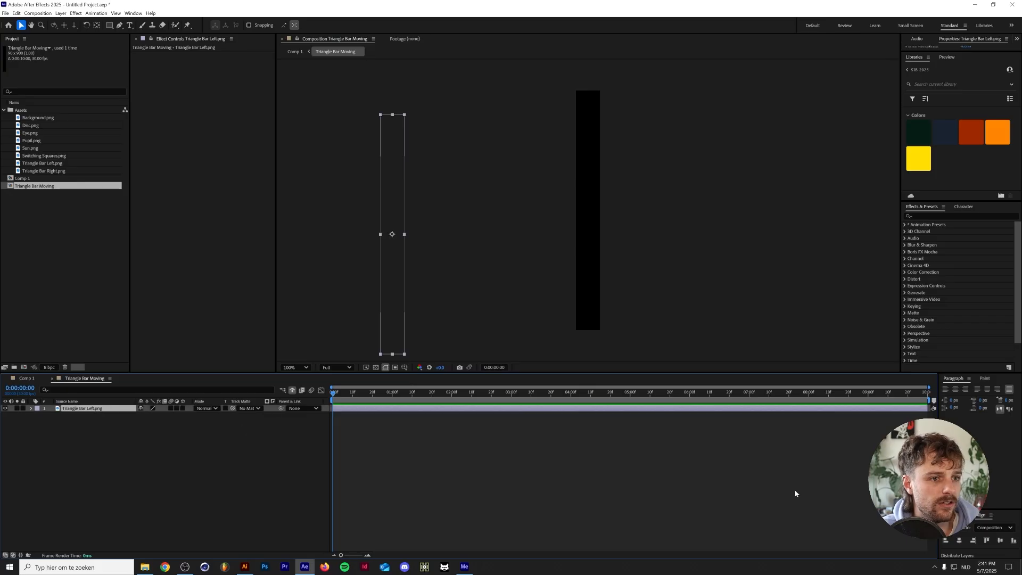
pyautogui.click(959, 540)
pyautogui.click(999, 540)
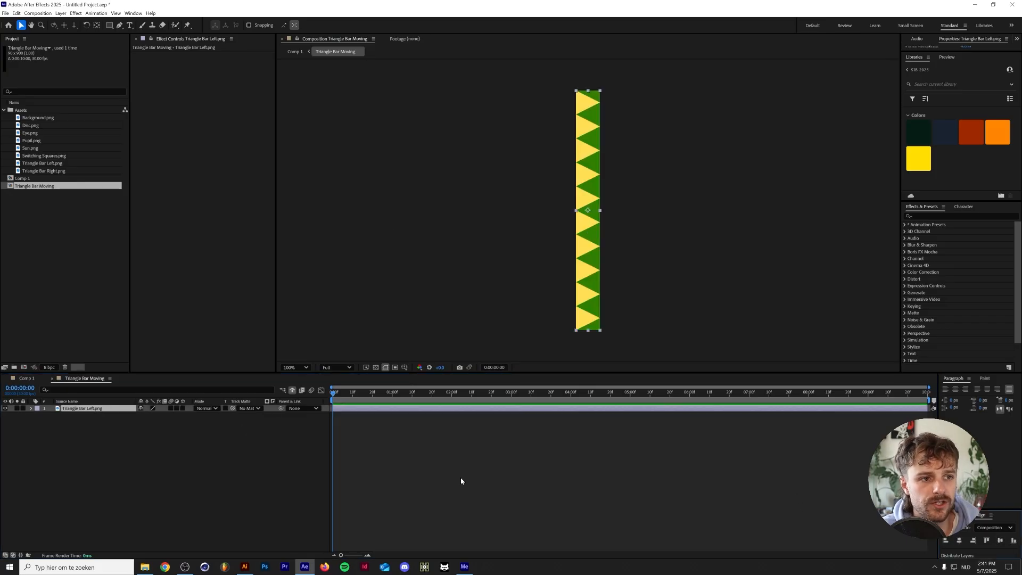
# In Comp 1, set the Triangle Bar Moving layer's Position to the left bar's Illustrator coordinates, 225, 630
pyautogui.click(25, 378)
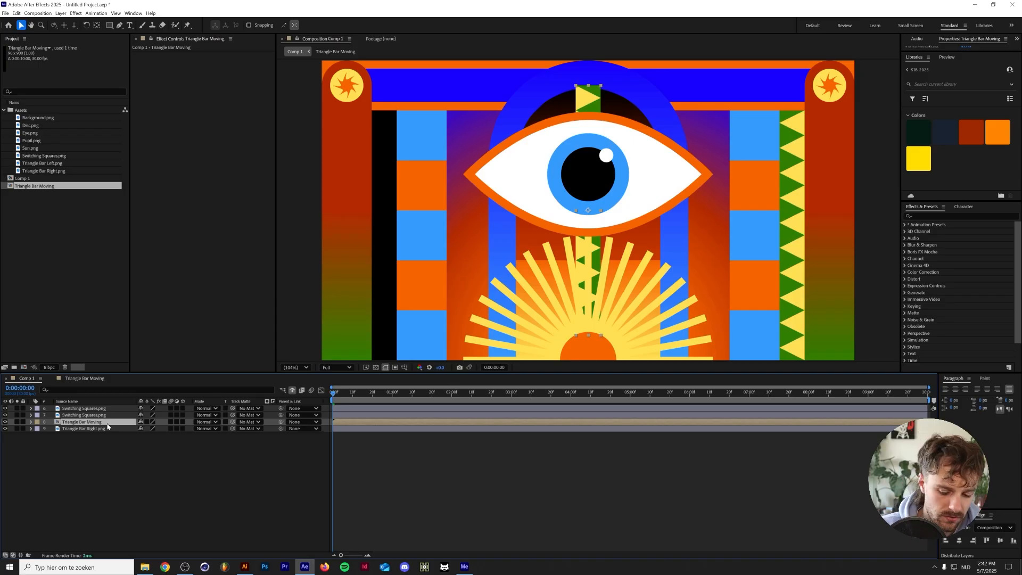
pyautogui.click(247, 568)
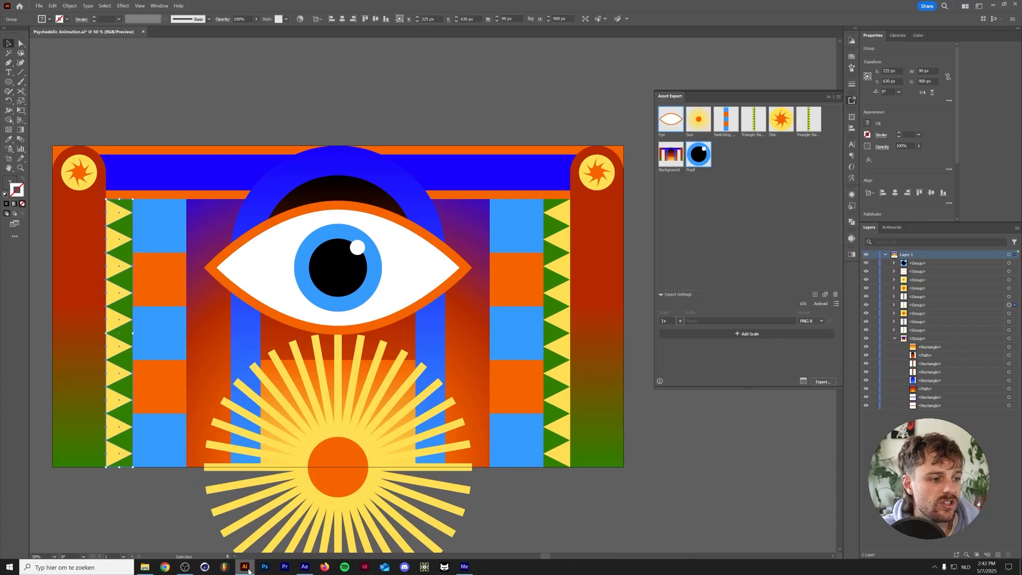
pyautogui.click(246, 568)
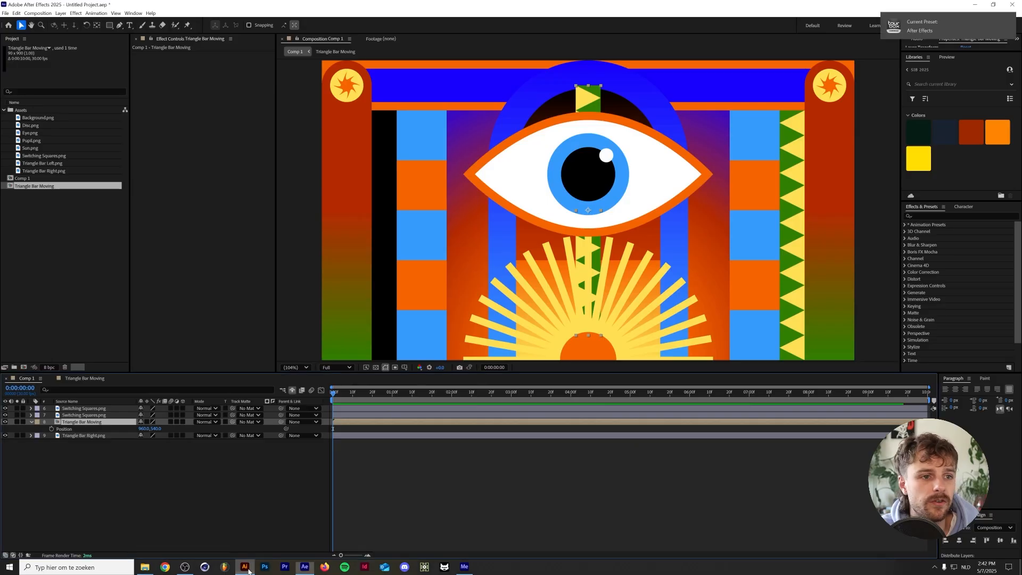
pyautogui.hotkey('ctrl', 'v')
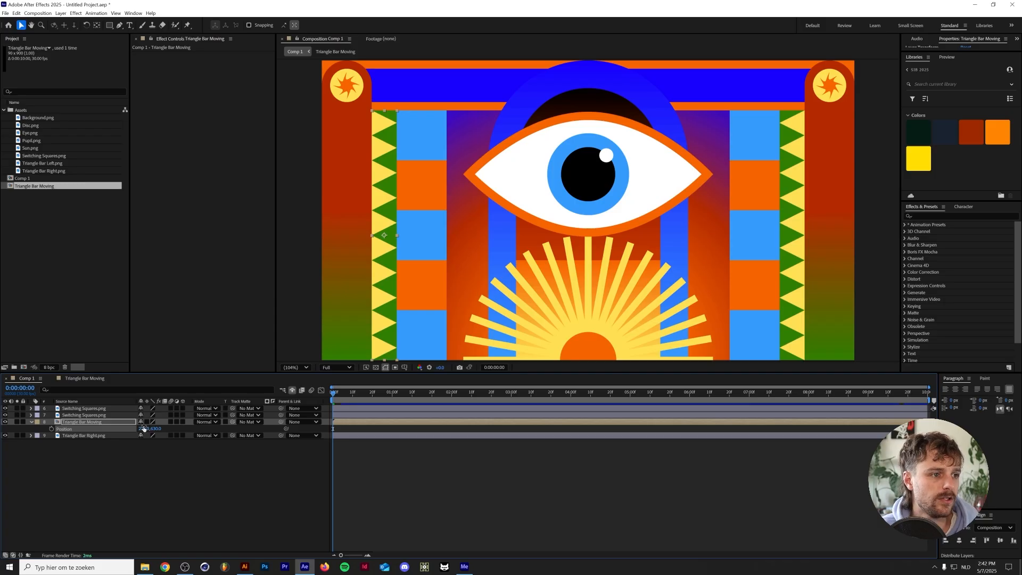
# In the Triangle Bar Moving composition, keyframe Triangle Bar Left.png's Position at 0:00:00:00 and go to the last frame, 0:00:09:29
pyautogui.click(91, 378)
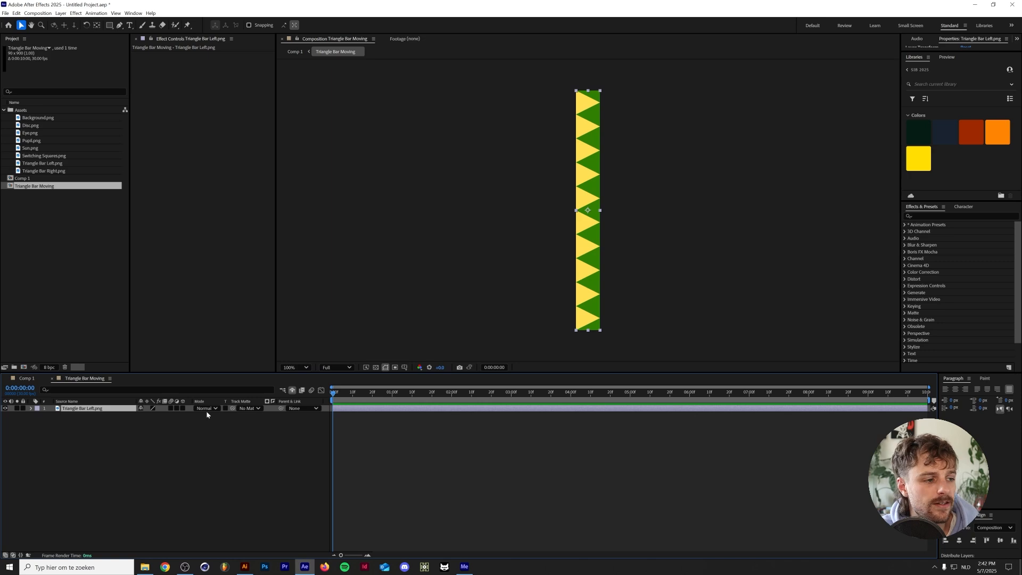
pyautogui.click(137, 433)
pyautogui.click(124, 408)
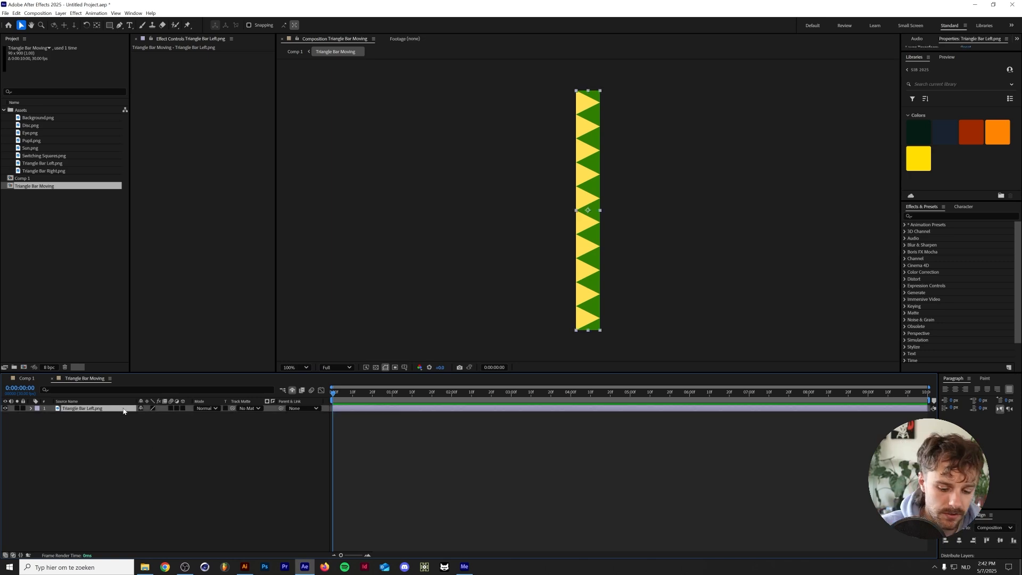
pyautogui.press('p')
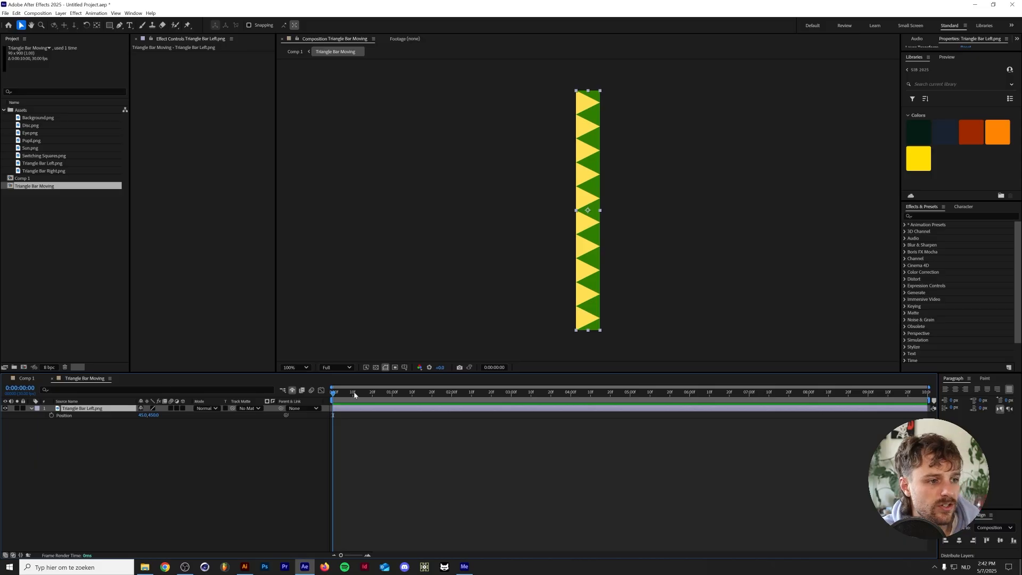
pyautogui.hotkey('alt', 'shift', 'p')
pyautogui.press('End')
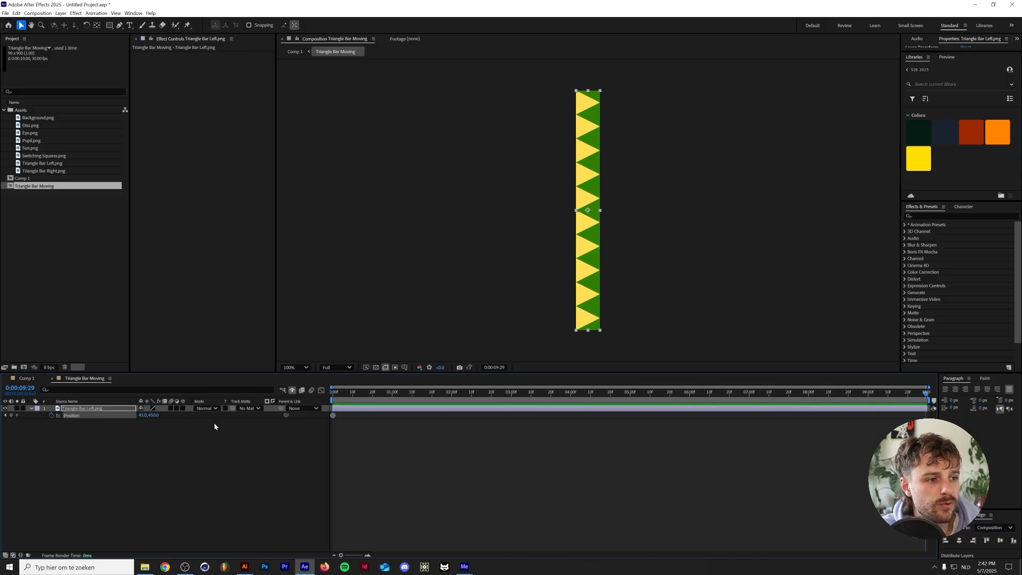
pyautogui.click(153, 415)
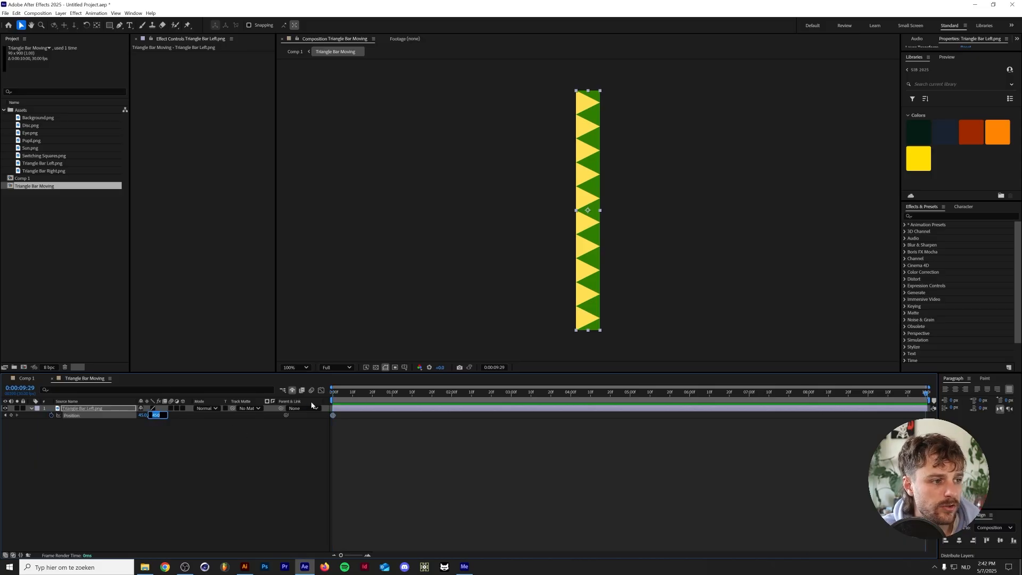
pyautogui.write('111')
pyautogui.press('Return')
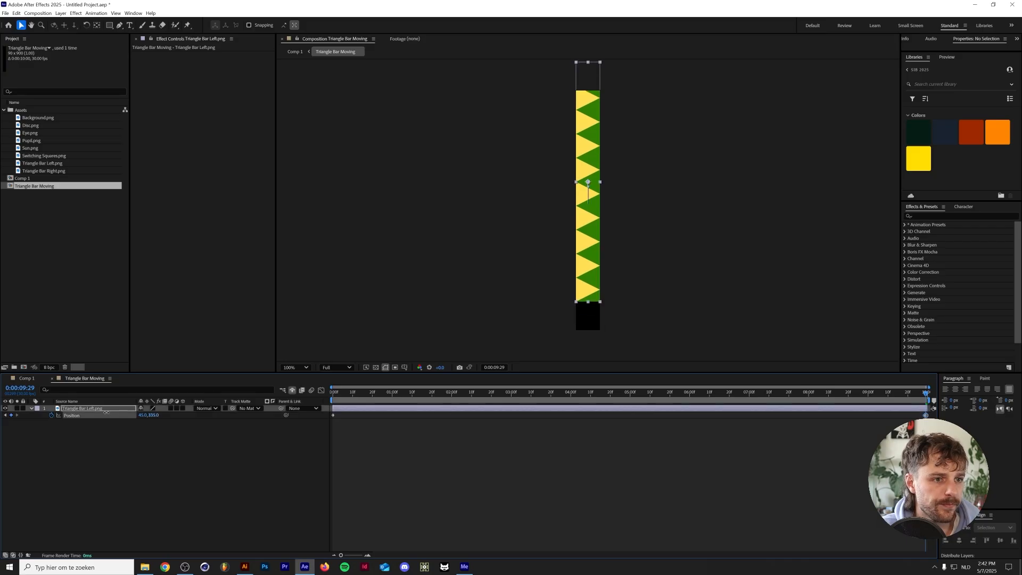
pyautogui.click(154, 415)
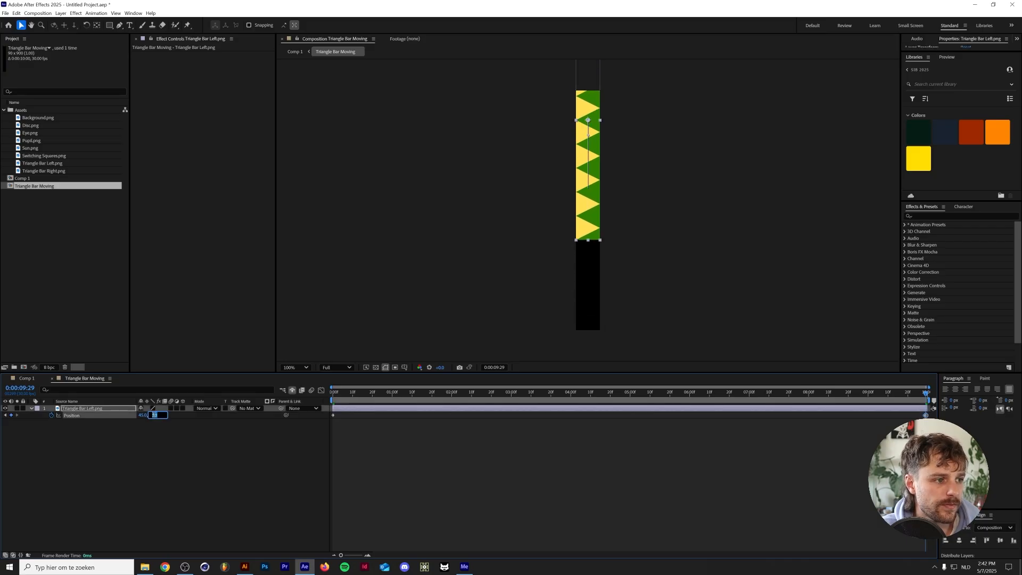
pyautogui.write('450')
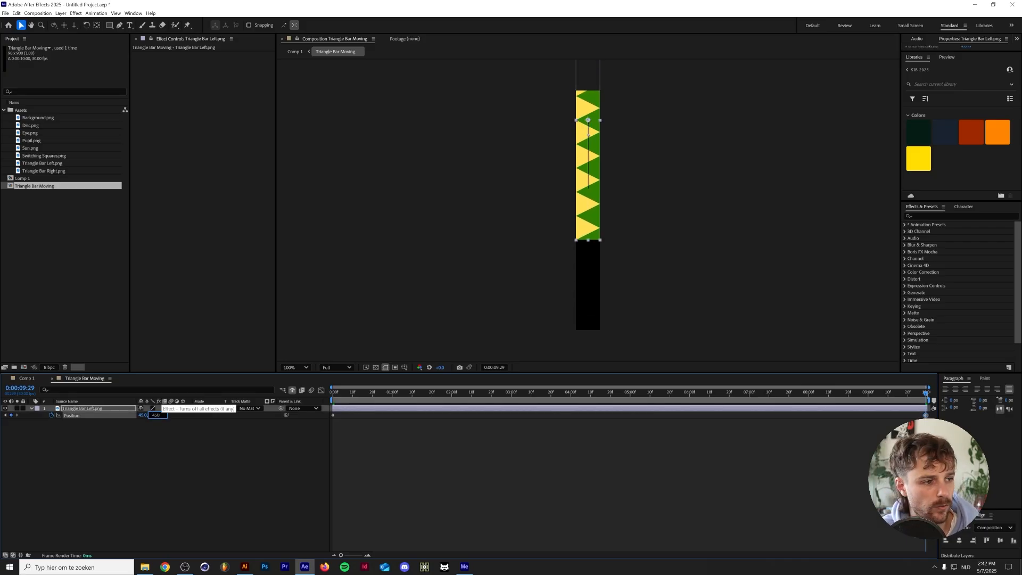
pyautogui.press('Return')
# Set the triangle bar's Y Position to -450 at 0:00:09:29
pyautogui.click(156, 415)
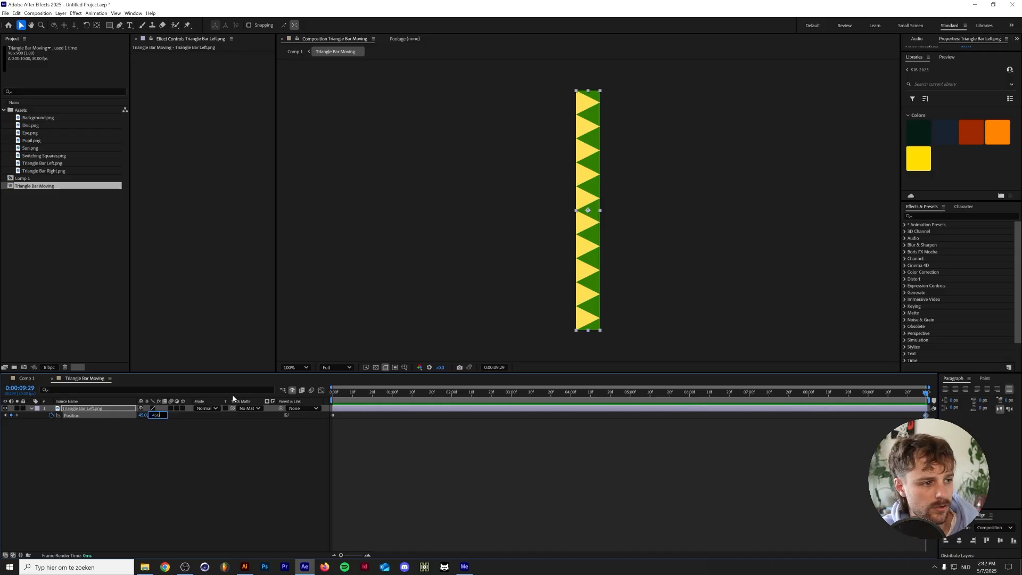
pyautogui.write('-9')
pyautogui.press('Return')
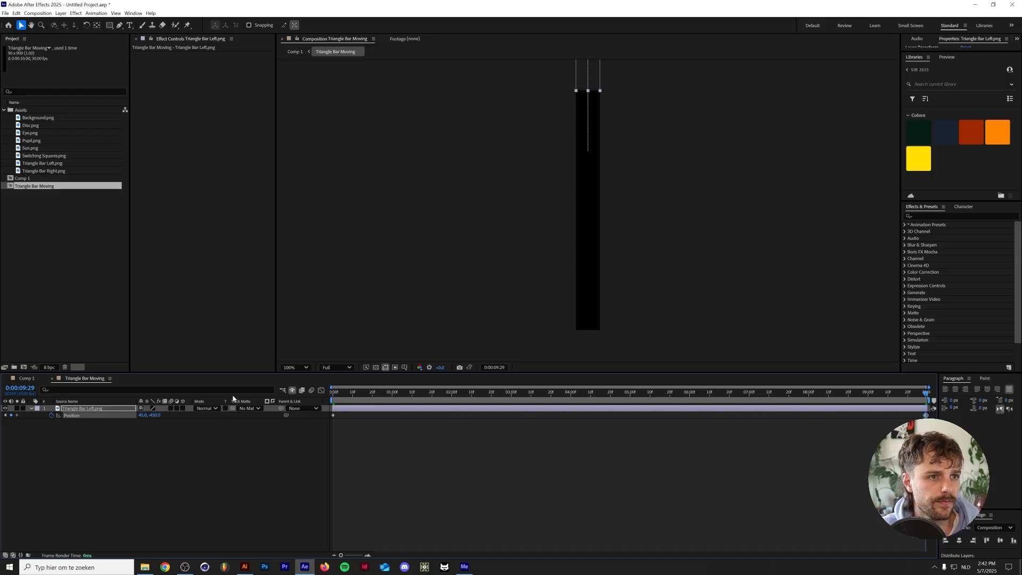
# Apply the CC RepeTile effect to Triangle Bar Left.png and set Expand Down to 900
pyautogui.click(953, 216)
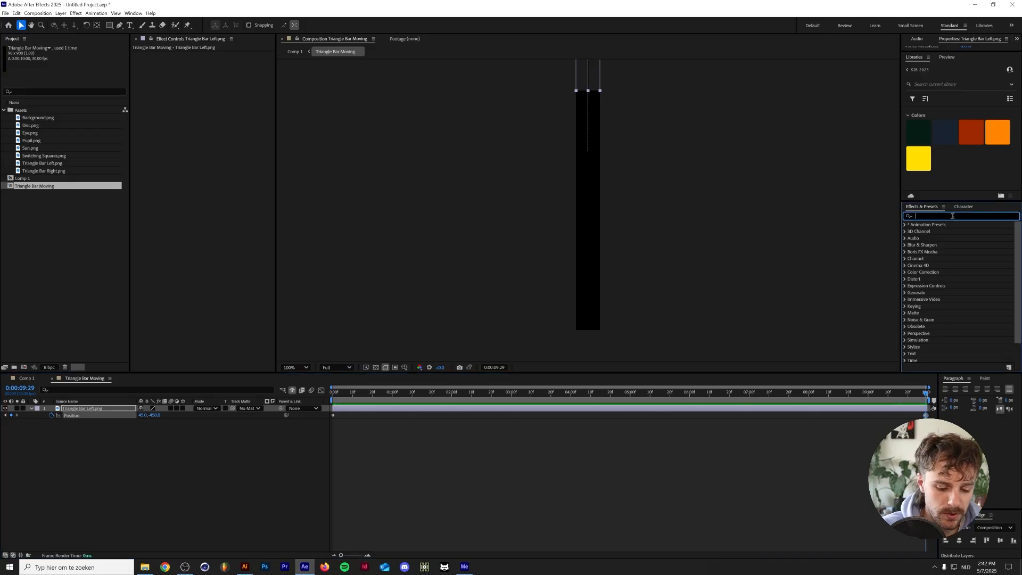
pyautogui.write('repe')
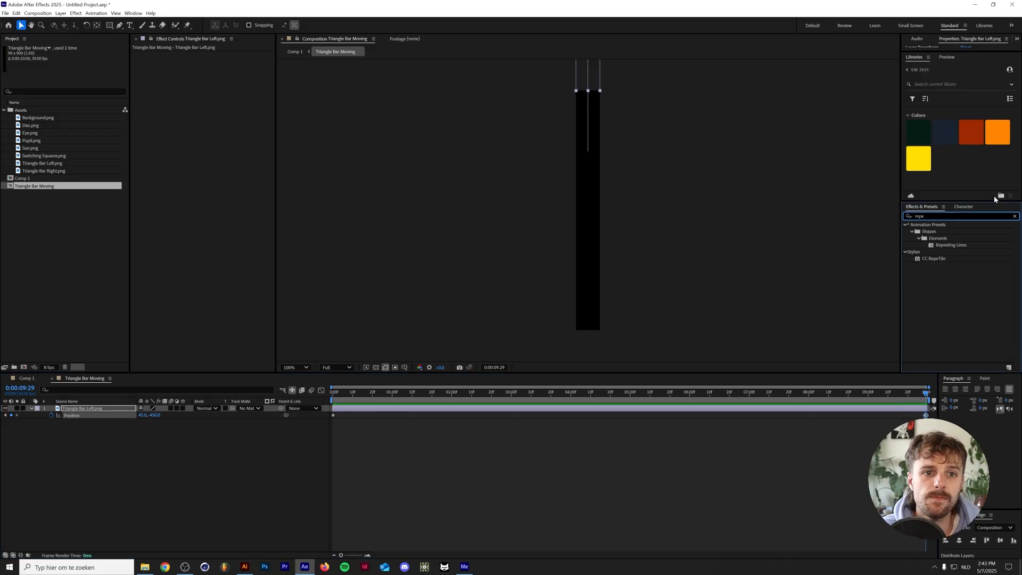
pyautogui.moveTo(941, 260); pyautogui.dragTo(104, 413)
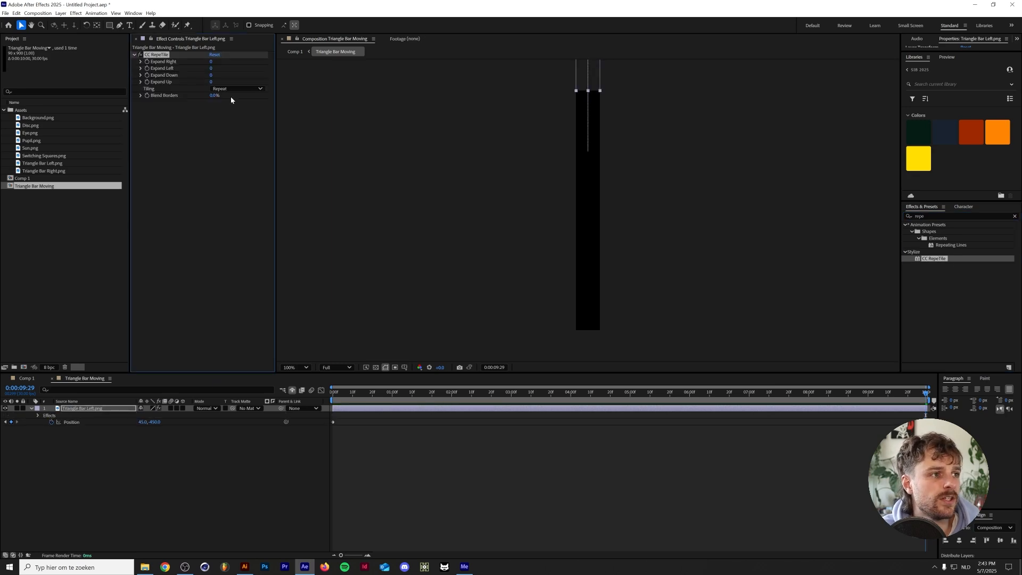
pyautogui.click(212, 76)
pyautogui.write('900')
pyautogui.press('Return')
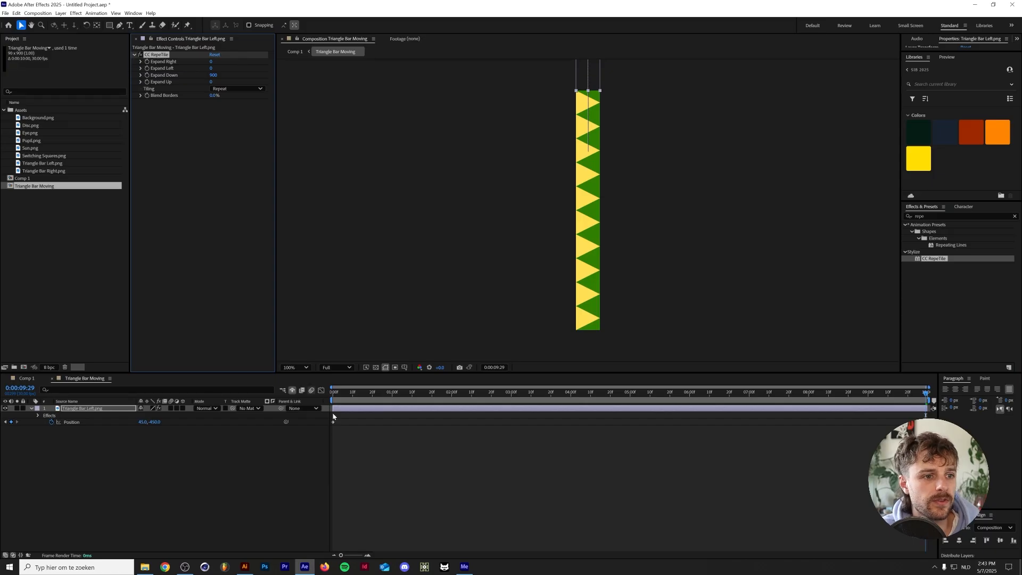
# Preview the scrolling triangle bar from the first frame and again near the end of the composition to check its loop
pyautogui.moveTo(349, 394); pyautogui.dragTo(144, 392)
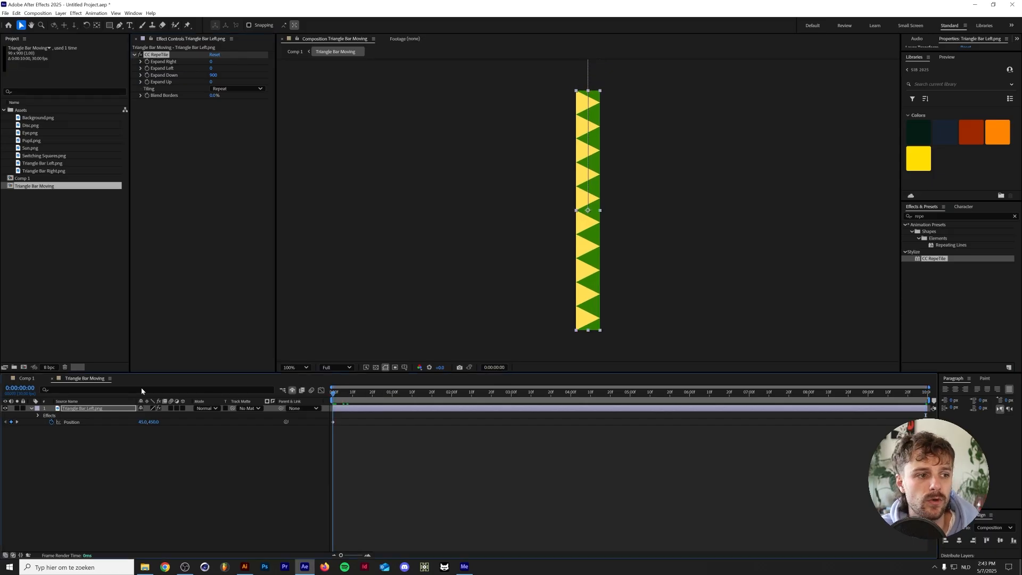
pyautogui.press('space')
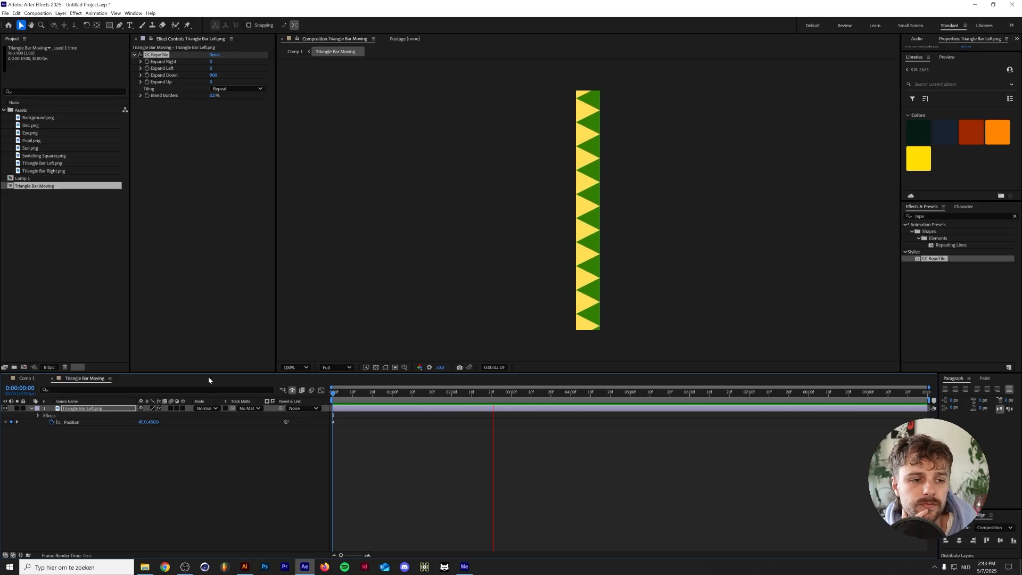
pyautogui.press('space')
pyautogui.click(894, 392)
pyautogui.press('space')
# Return to Comp 1 and preview the moving triangle bar within the whole illustration
pyautogui.press('space')
pyautogui.click(26, 379)
pyautogui.press('space')
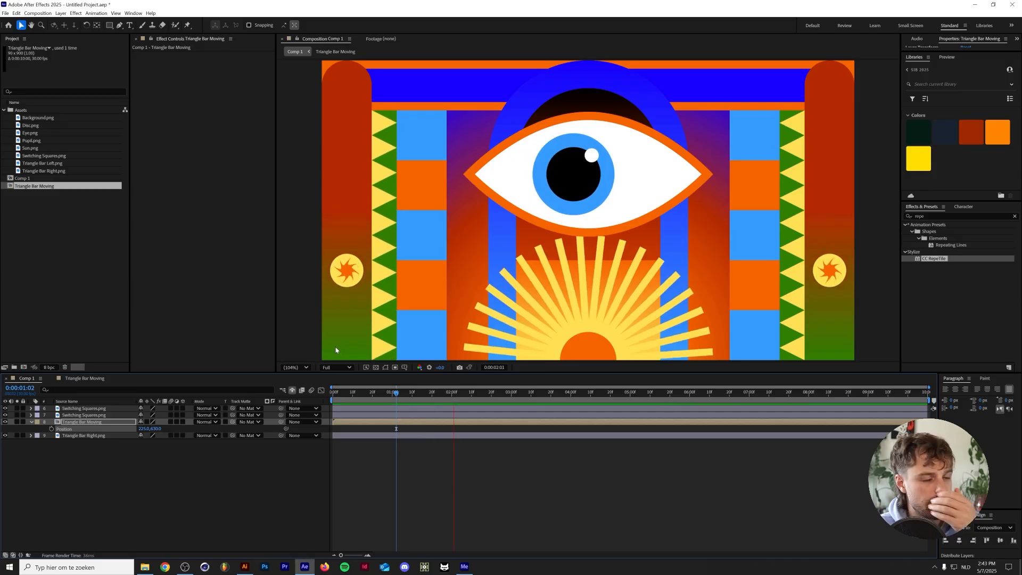
pyautogui.press('space')
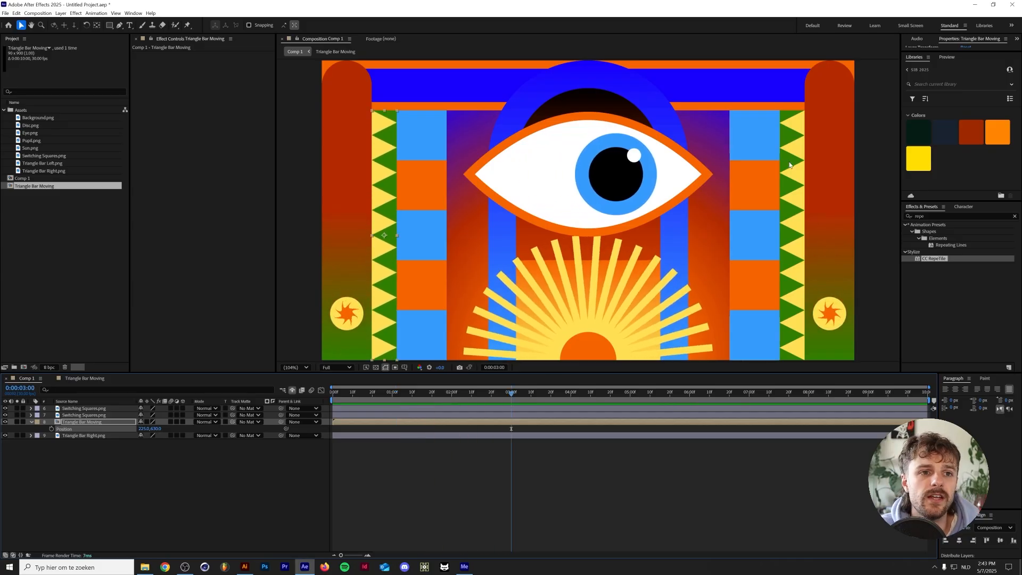
# Reveal the Position of the Triangle Bar Right.png layer and duplicate the Triangle Bar Moving layer
pyautogui.click(61, 435)
pyautogui.press('p')
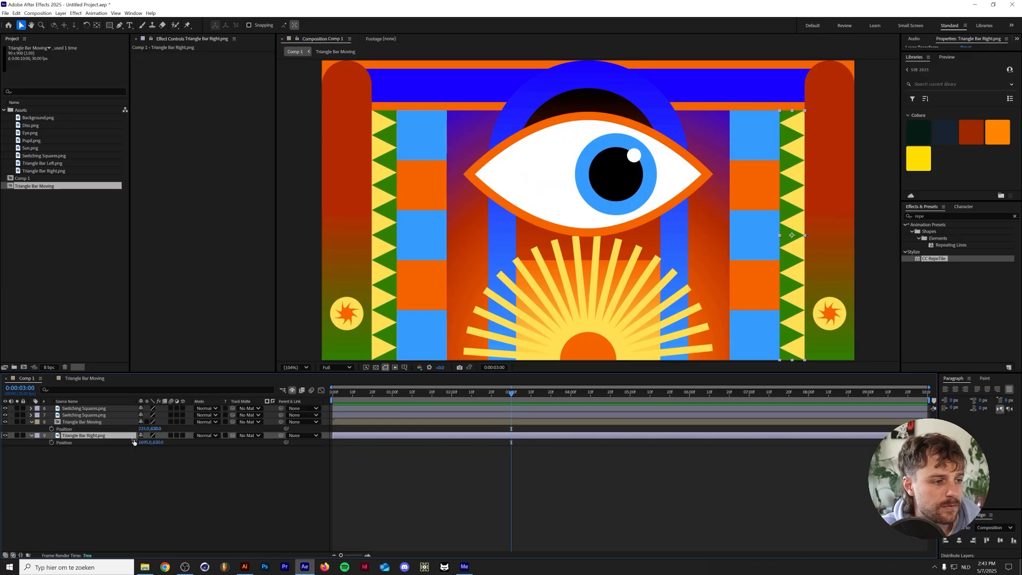
pyautogui.click(82, 422)
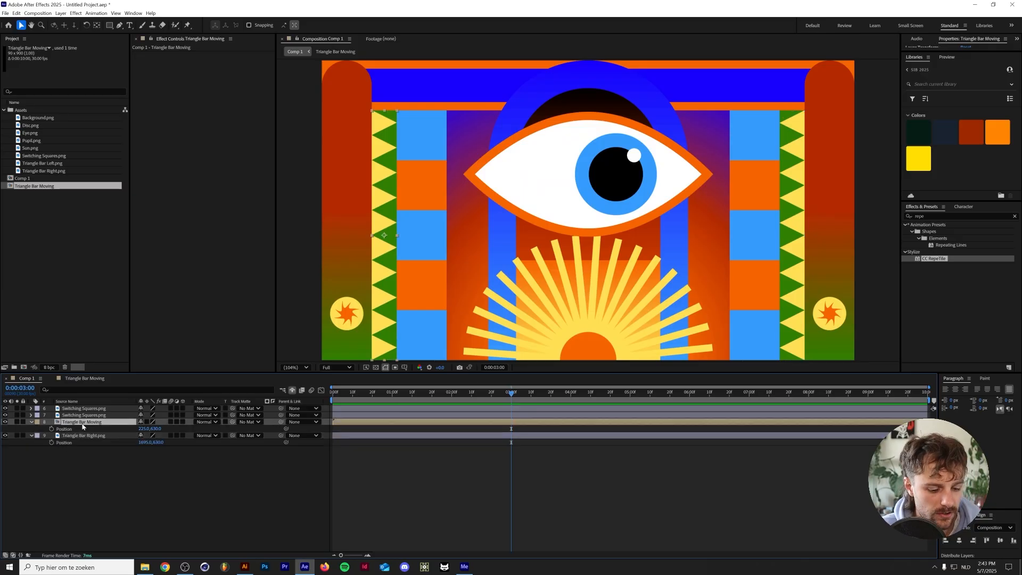
pyautogui.hotkey('ctrl', 'd')
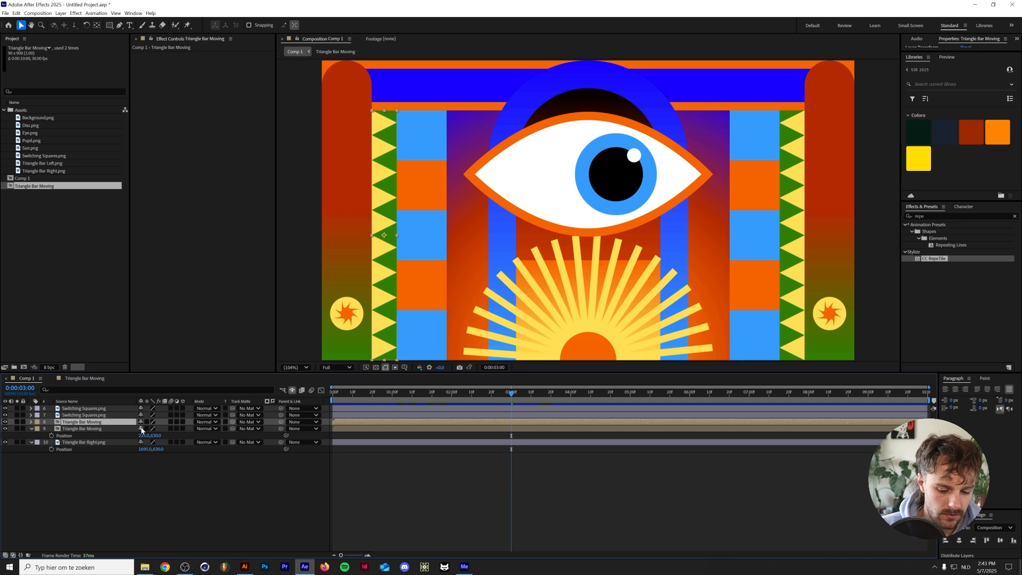
# Set the Position of the lower Triangle Bar Moving layer to 1695, 630 and preview the composition
pyautogui.click(143, 435)
pyautogui.write('1695')
pyautogui.press('Tab')
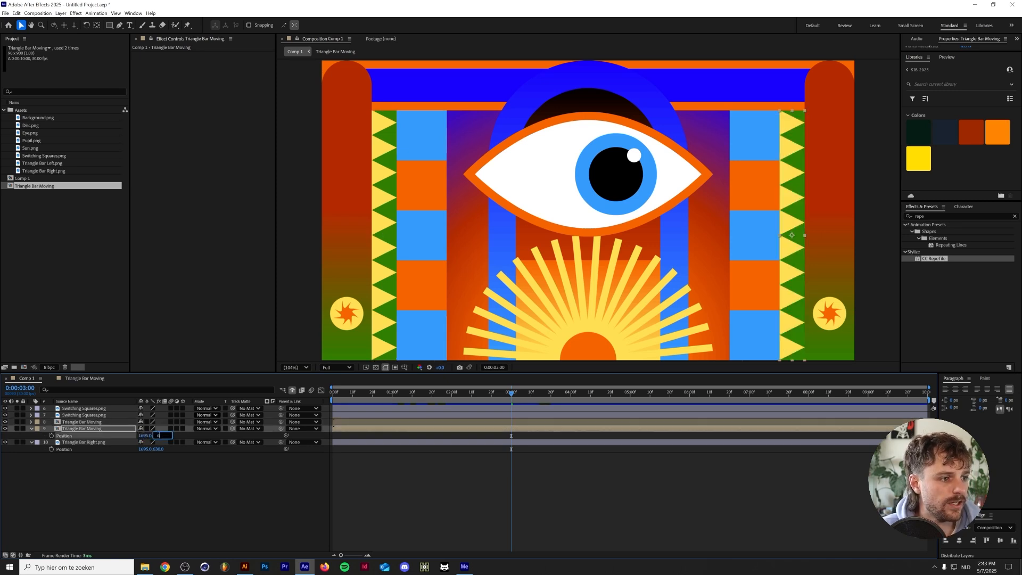
pyautogui.press('Return')
pyautogui.press('space')
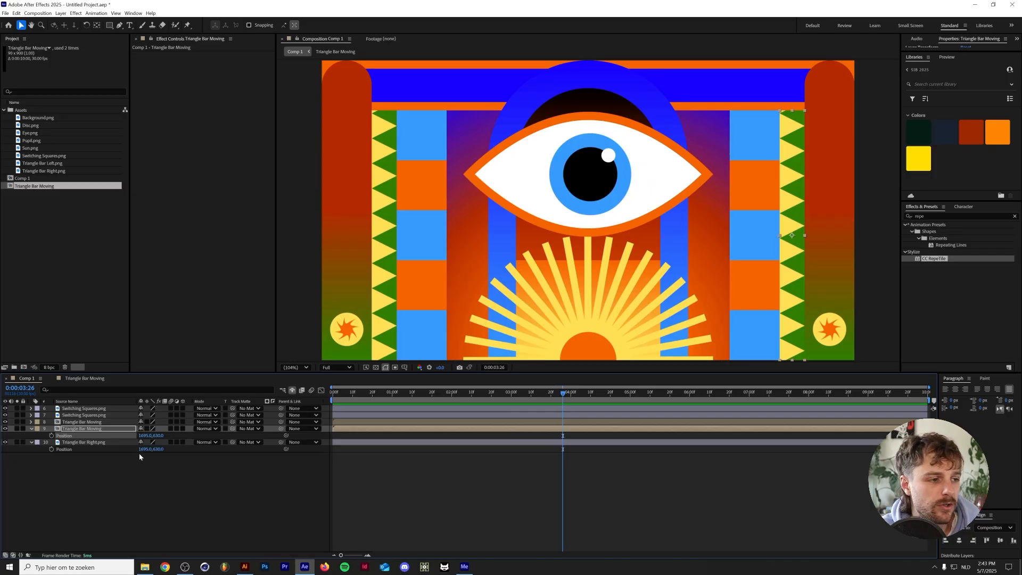
# Mirror the lower Triangle Bar Moving layer horizontally by unlinking its Scale and setting the X value to -100%, and preview it
pyautogui.click(105, 430)
pyautogui.press('s')
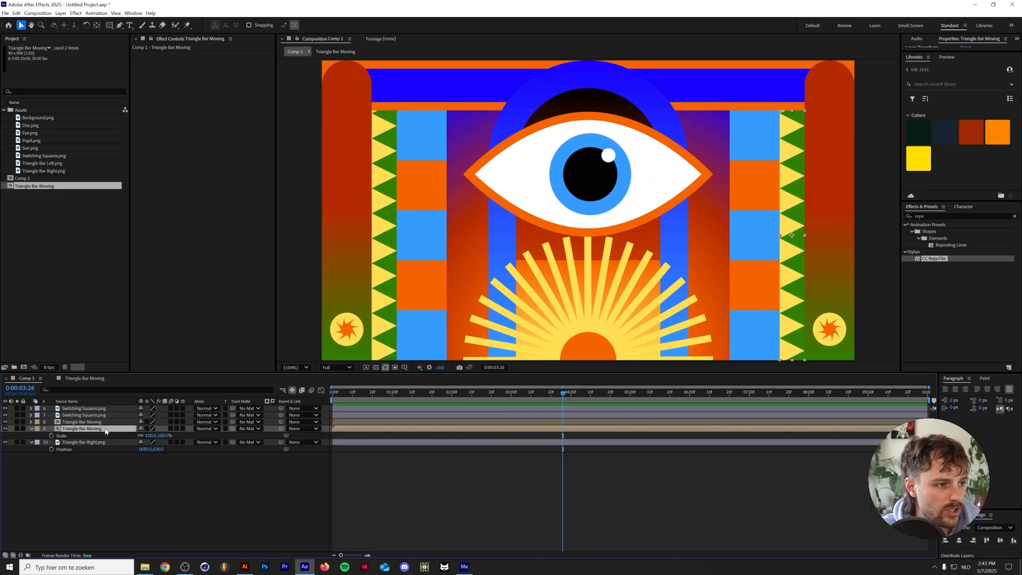
pyautogui.click(141, 436)
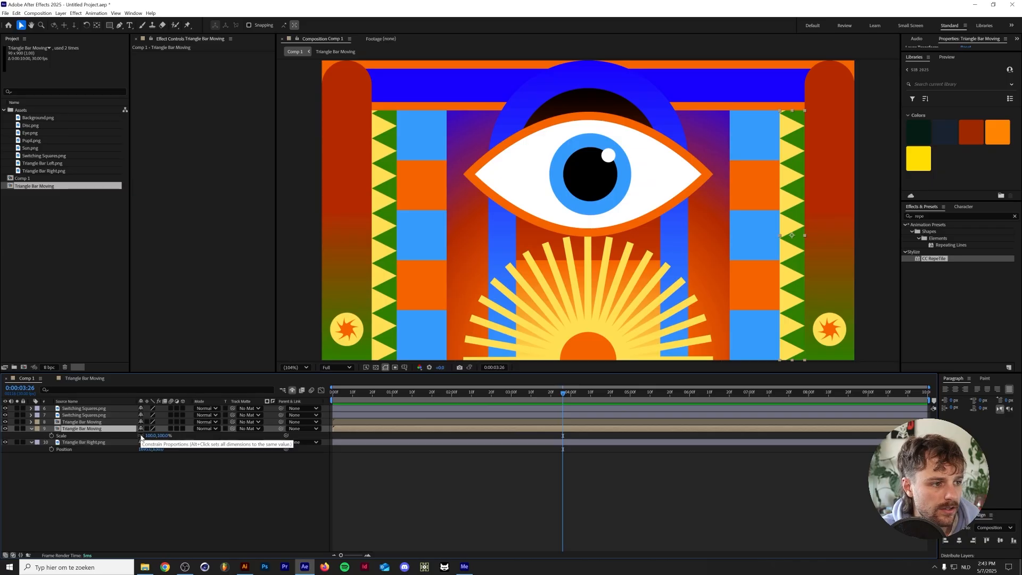
pyautogui.click(148, 435)
pyautogui.press('BackSpace')
pyautogui.write('-100')
pyautogui.press('Return')
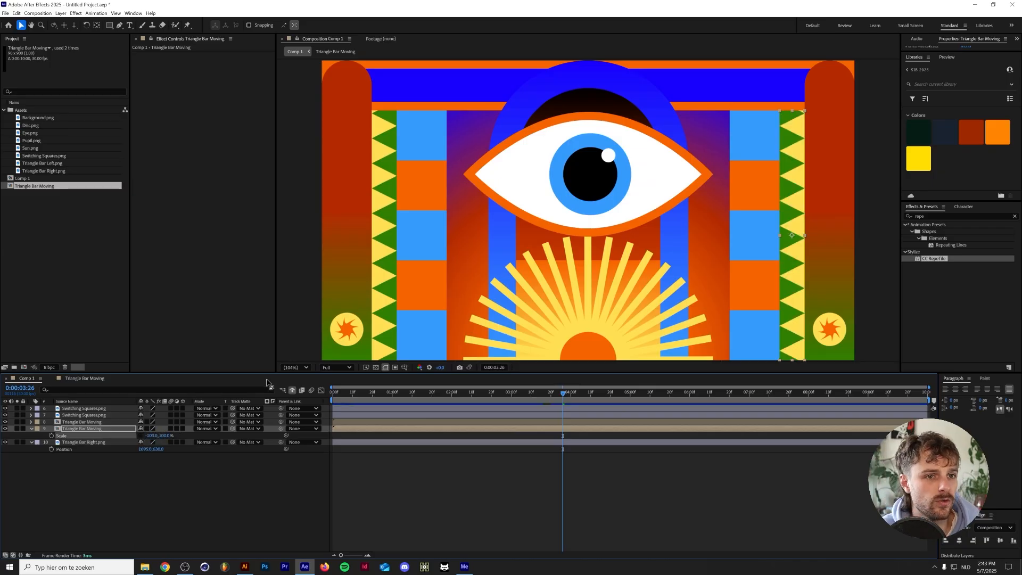
pyautogui.press('pagedown')
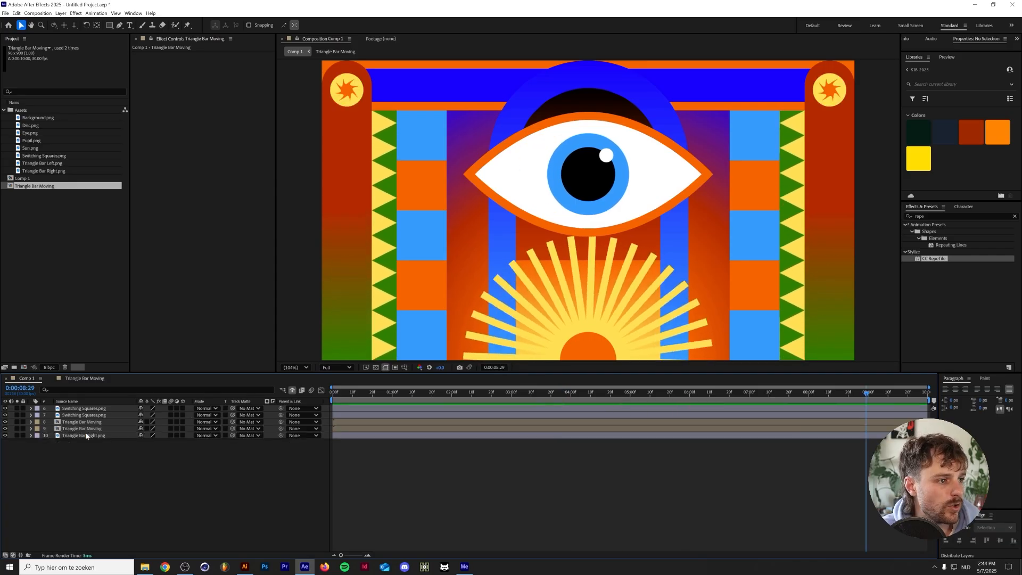
# Delete the static Triangle Bar Right.png layer and hide both Triangle Bar Moving layers as shy
pyautogui.click(93, 434)
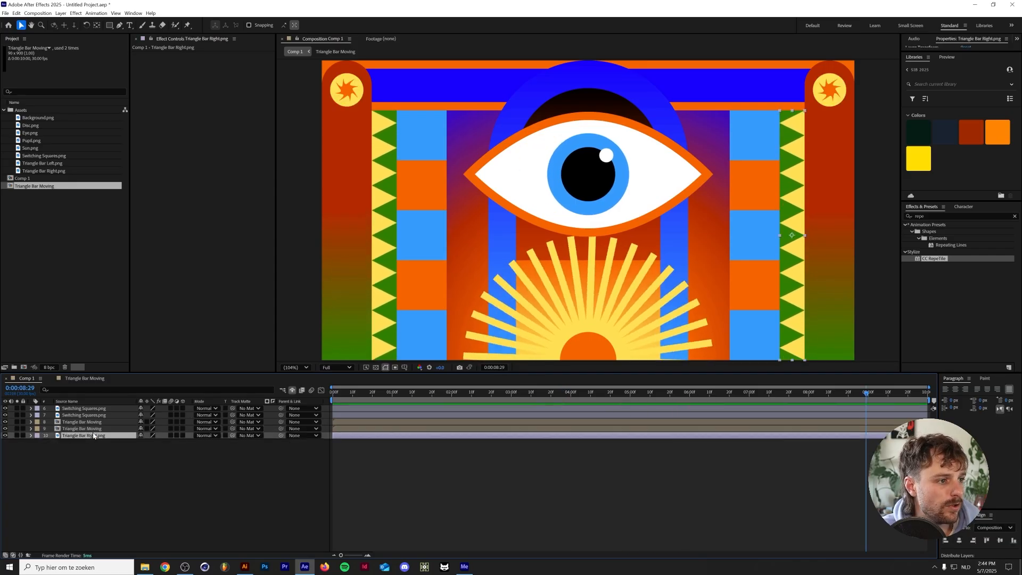
pyautogui.press('Delete')
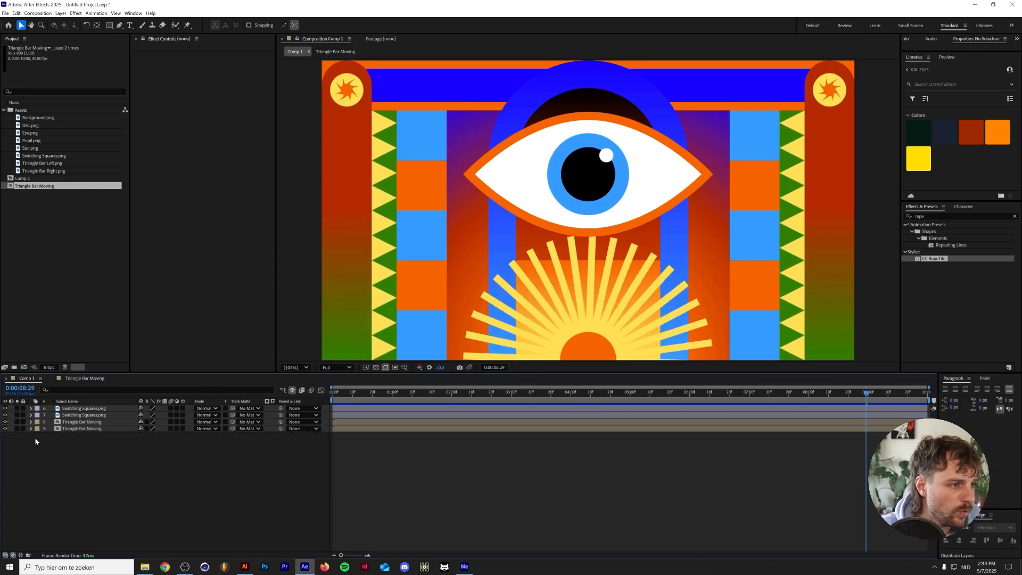
pyautogui.click(140, 422)
pyautogui.click(140, 422)
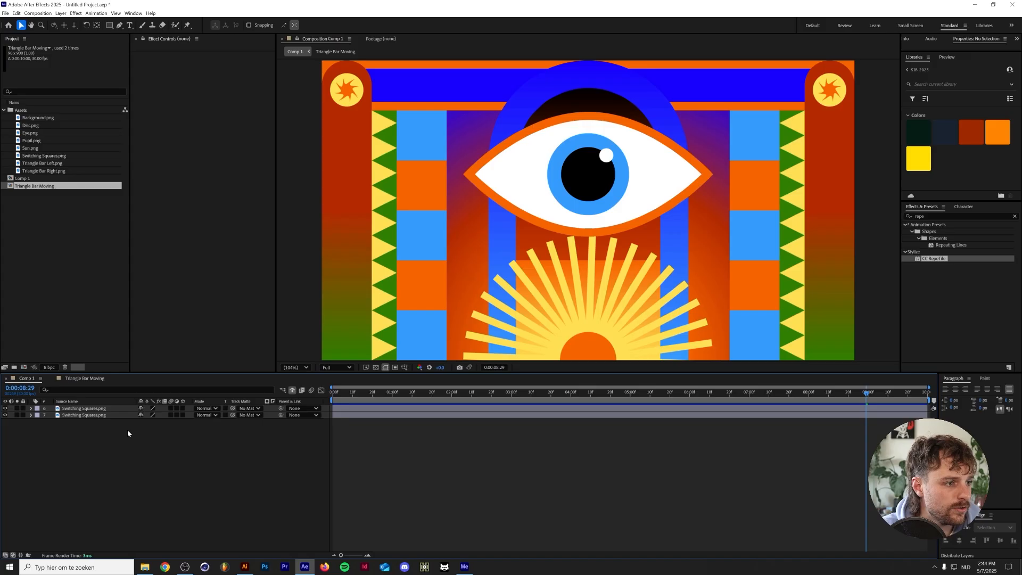
# Switch to Illustrator, place one separate blue and one orange square above the artboard, and add both as export assets
pyautogui.click(85, 409)
pyautogui.keyDown('shift'); pyautogui.click(103, 416); pyautogui.keyUp('shift')
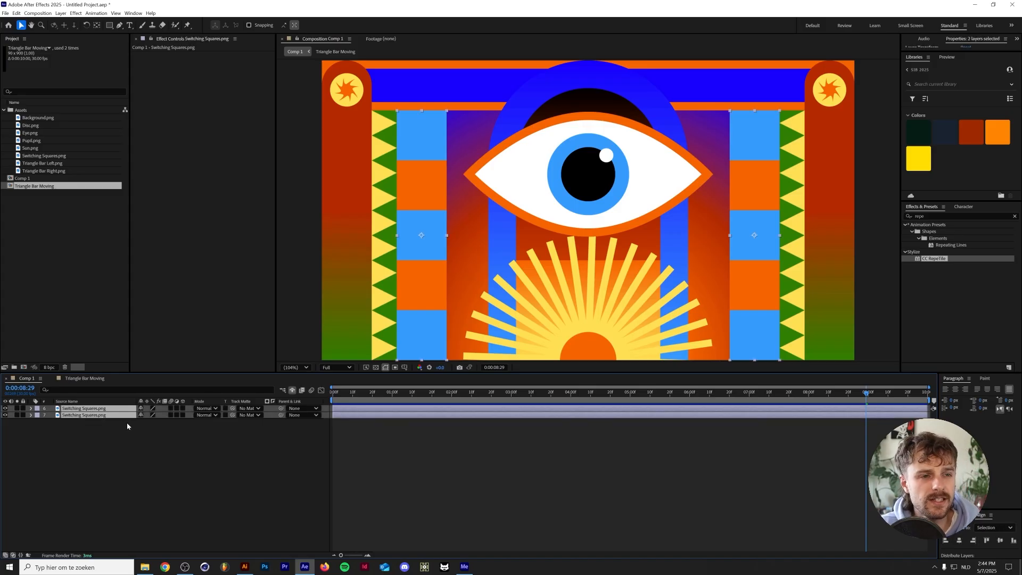
pyautogui.click(142, 437)
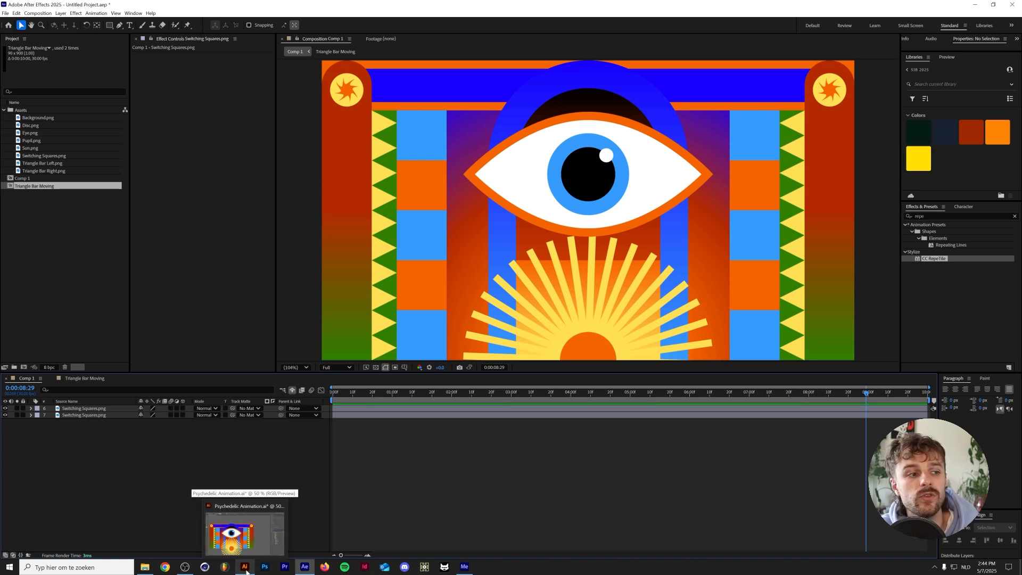
pyautogui.click(247, 571)
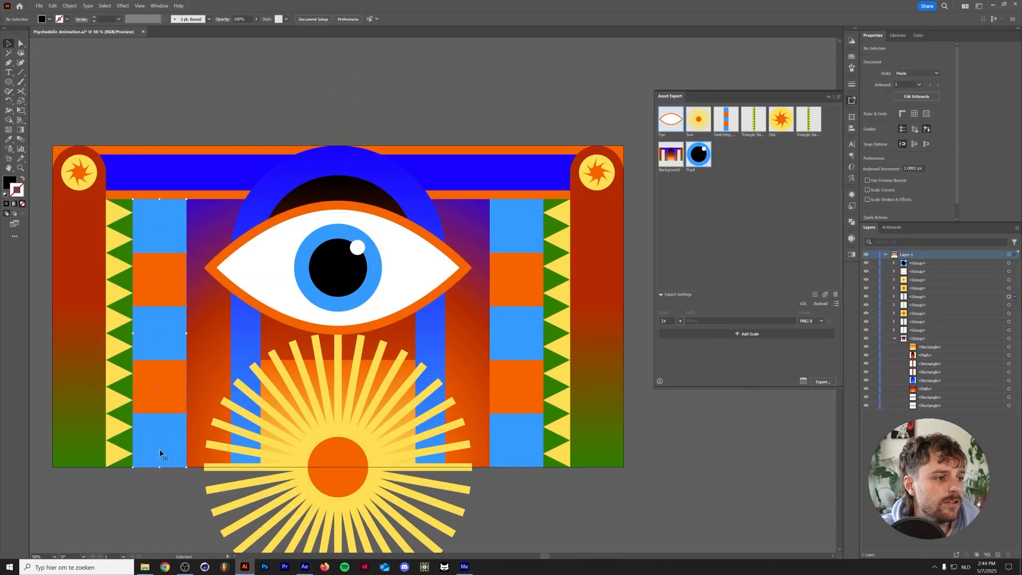
pyautogui.doubleClick(155, 425)
pyautogui.keyDown('shift'); pyautogui.click(154, 429); pyautogui.keyUp('shift')
pyautogui.moveTo(466, 100); pyautogui.dragTo(751, 201)
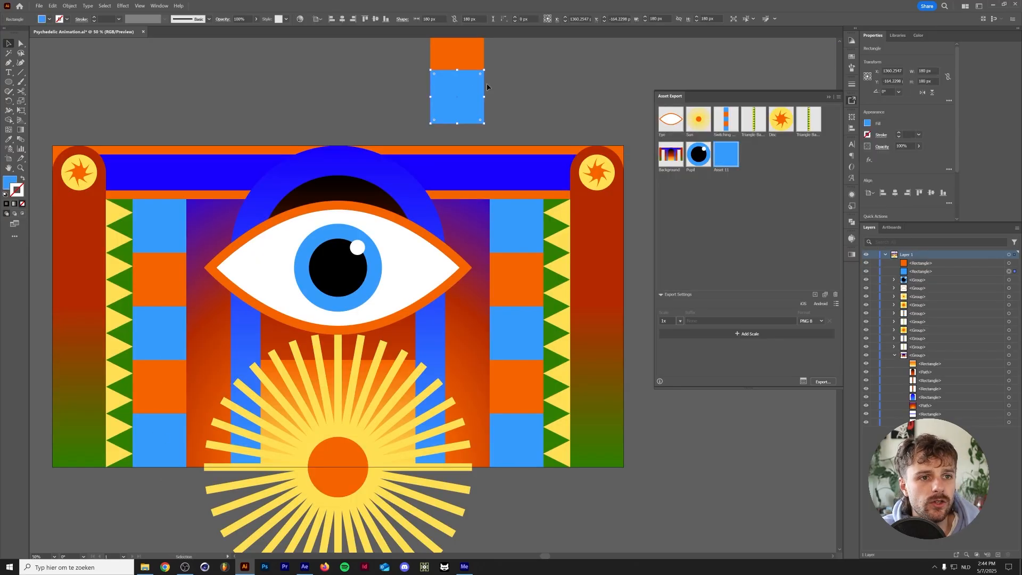
pyautogui.moveTo(464, 59); pyautogui.dragTo(697, 177)
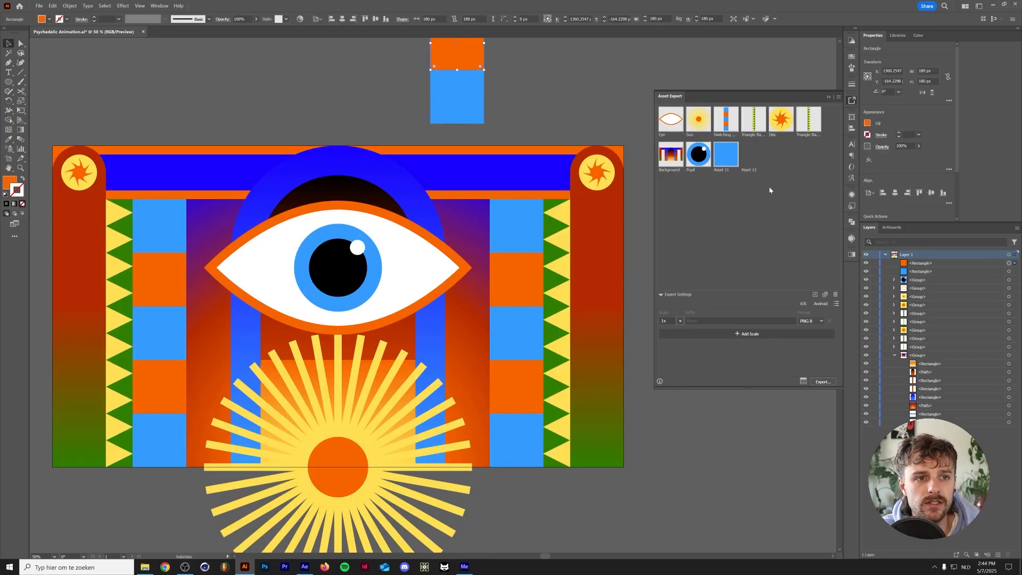
# Rename the two new export assets Square Blue and Square Orange, and select the left striped column to check its size
pyautogui.doubleClick(723, 170)
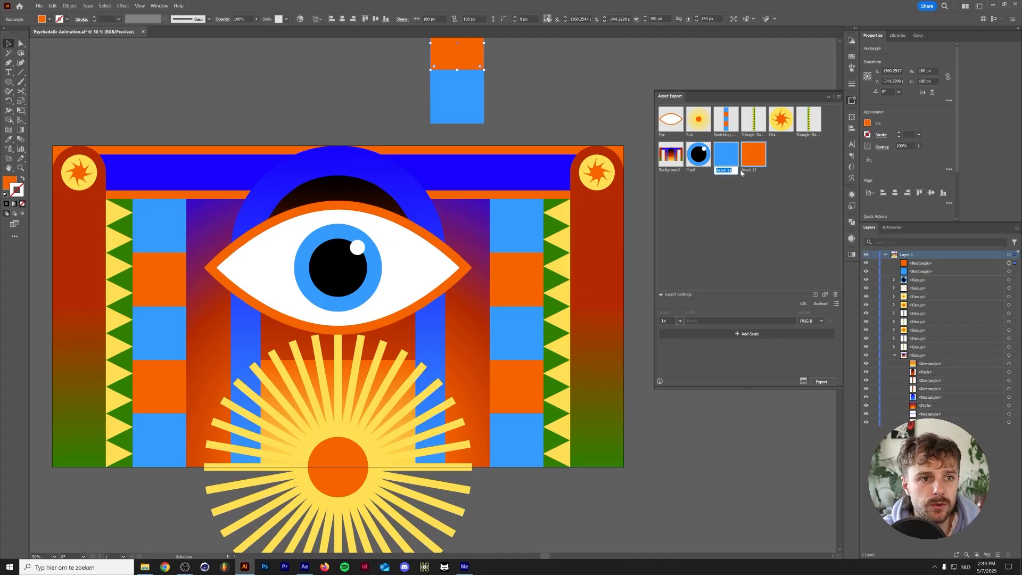
pyautogui.press('BackSpace')
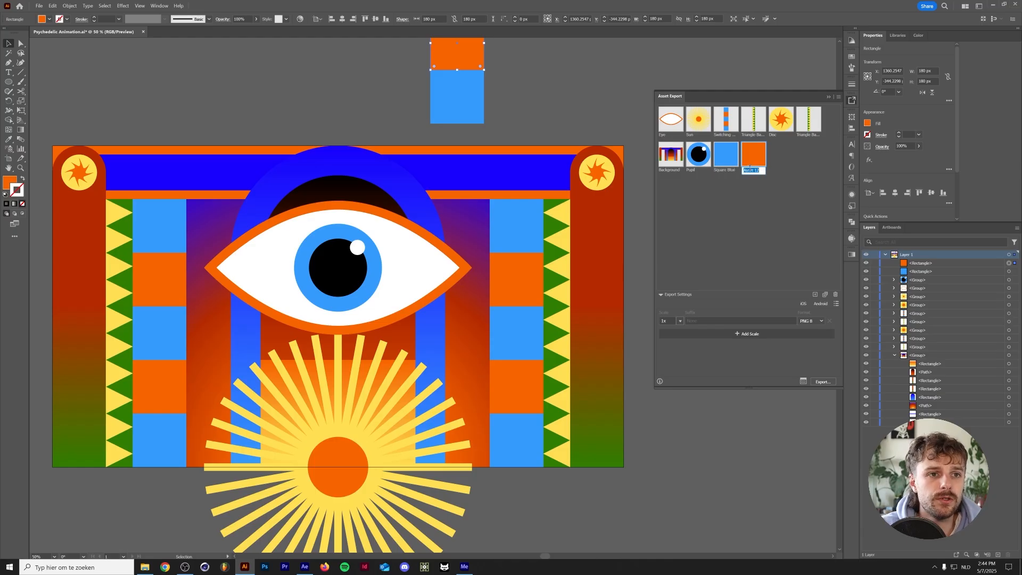
pyautogui.click(178, 420)
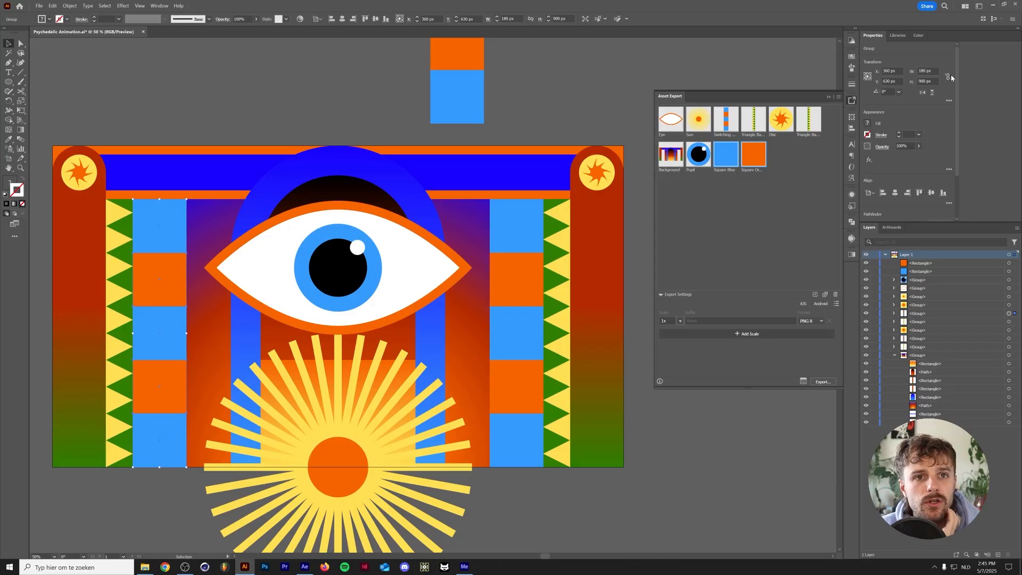
# Switch to After Effects and create a new 180 x 900 px composition named Switching Squares
pyautogui.click(304, 567)
pyautogui.click(38, 13)
pyautogui.click(52, 22)
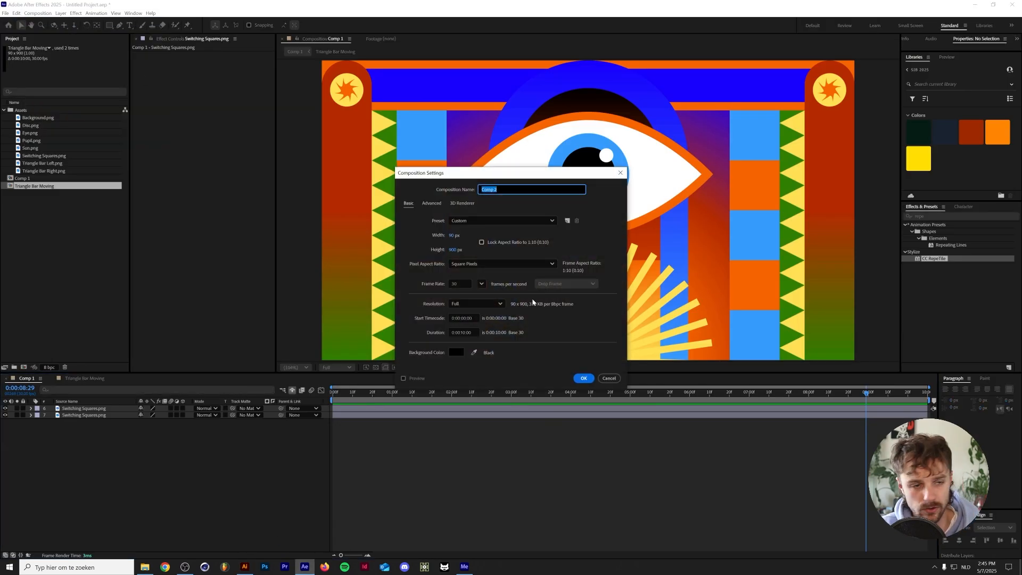
pyautogui.click(454, 235)
pyautogui.write('180')
pyautogui.press('Tab')
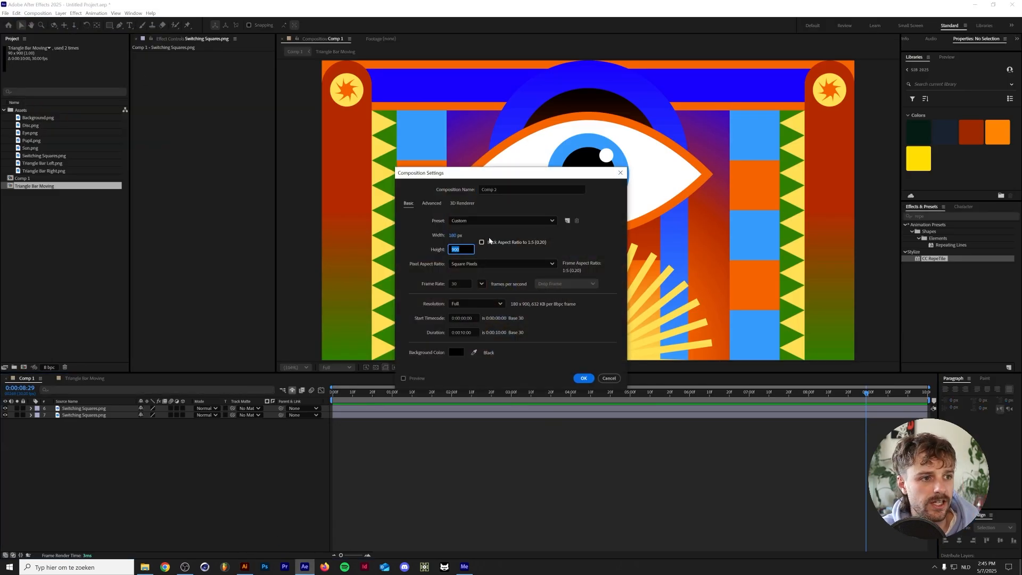
pyautogui.press('Tab')
pyautogui.write('Switching Square')
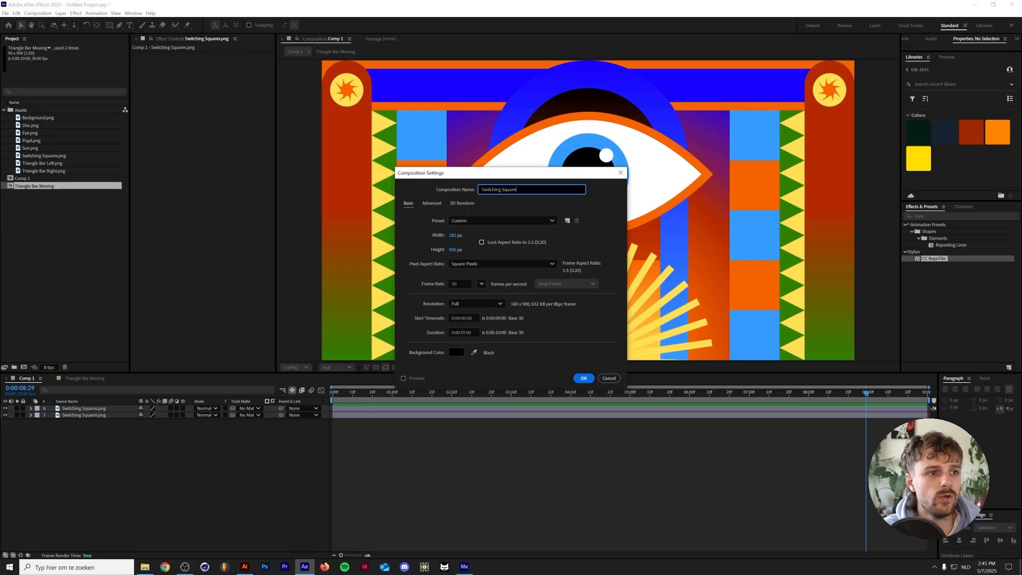
pyautogui.write('ss')
pyautogui.press('BackSpace')
pyautogui.press('Return')
# Import Square Blue.png and Square Orange.png into the Assets folder
pyautogui.click(43, 113)
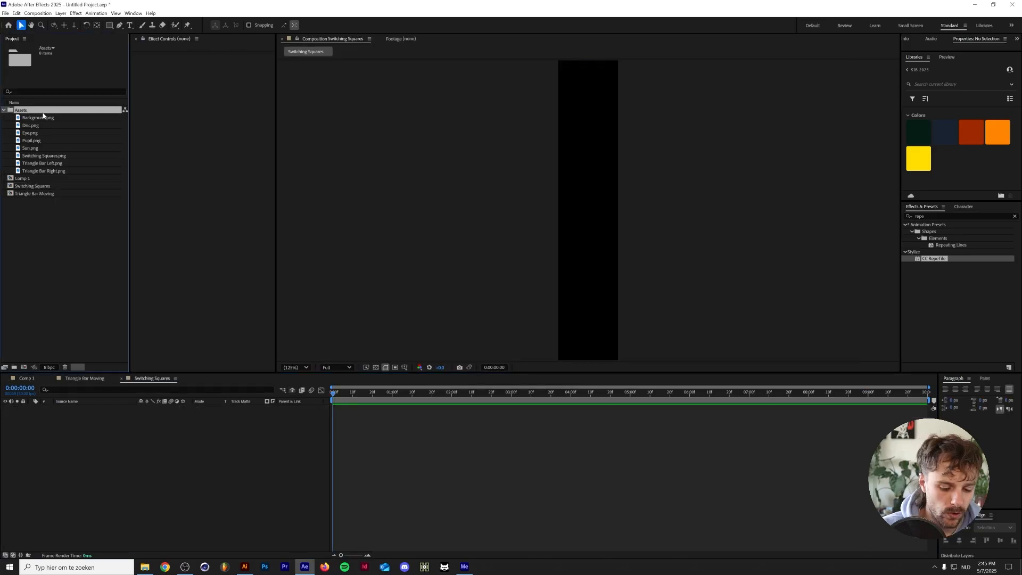
pyautogui.hotkey('ctrl', 'i')
pyautogui.moveTo(564, 243); pyautogui.dragTo(627, 192)
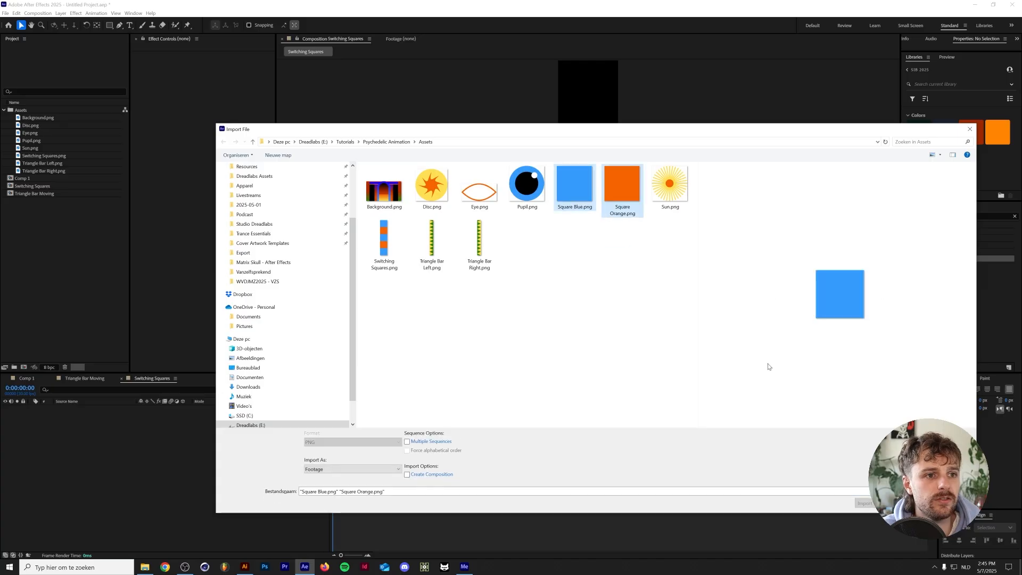
pyautogui.click(870, 510)
# Add both squares to the Switching Squares composition, duplicate the blue one twice, and align blue squares to the frame's upper and lower edges
pyautogui.moveTo(87, 158); pyautogui.dragTo(86, 212)
pyautogui.moveTo(86, 212); pyautogui.dragTo(76, 451)
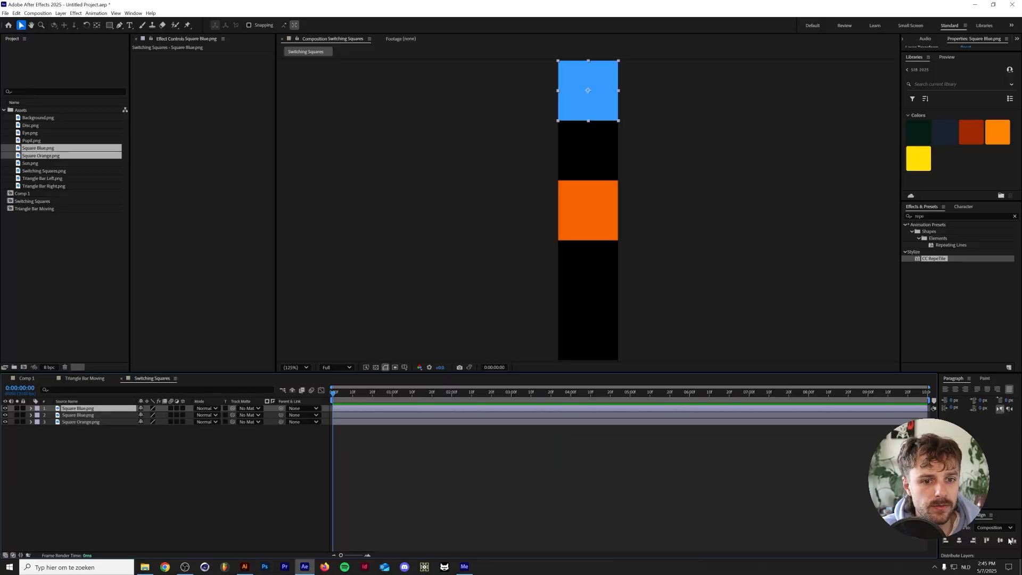
pyautogui.hotkey('ctrl', 'd')
pyautogui.click(1010, 540)
# Move the orange square up so it sits directly beneath the uppermost blue square
pyautogui.click(78, 428)
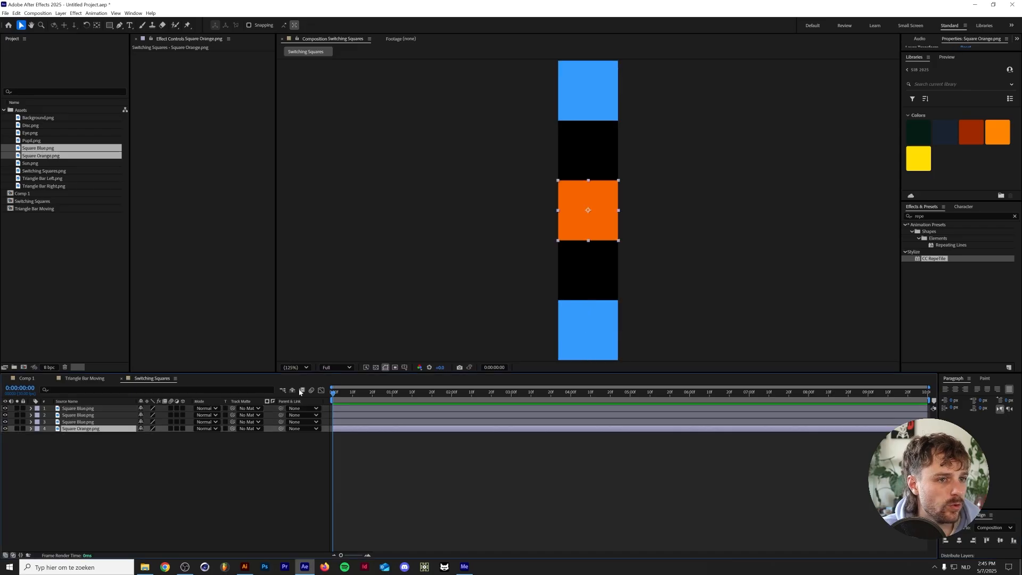
pyautogui.hotkey('shift', 'Up')
pyautogui.hotkey('shift', 'Up')
pyautogui.hotkey('shift', 'Up')
pyautogui.hotkey('shift', 'Up')
pyautogui.hotkey('shift', 'Up')
pyautogui.hotkey('shift', 'Up')
pyautogui.hotkey('shift', 'Up')
pyautogui.hotkey('shift', 'Up')
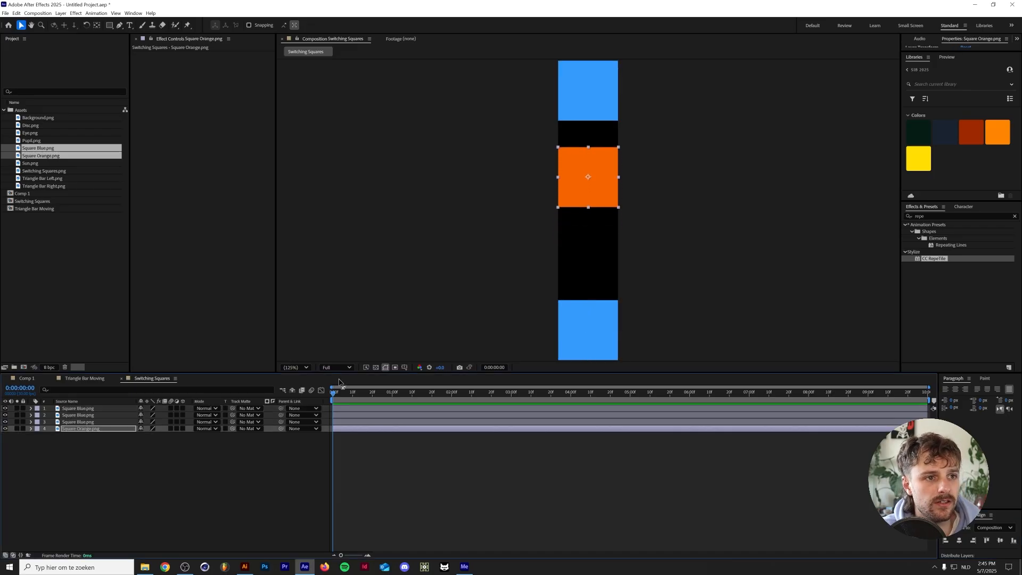
pyautogui.press('Up')
pyautogui.press('Up')
pyautogui.press('Up')
pyautogui.press('Up')
pyautogui.press('Up')
# Center the second blue square vertically, then duplicate the orange square and move the copy down into the remaining gap
pyautogui.click(88, 415)
pyautogui.click(1000, 540)
pyautogui.click(93, 428)
pyautogui.hotkey('ctrl', 'd')
pyautogui.hotkey('shift', 'Down')
pyautogui.hotkey('shift', 'Down')
pyautogui.hotkey('shift', 'Down')
pyautogui.hotkey('shift', 'Down')
pyautogui.hotkey('shift', 'Down')
pyautogui.hotkey('shift', 'Down')
pyautogui.hotkey('shift', 'Down')
pyautogui.hotkey('shift', 'Down')
pyautogui.hotkey('shift', 'Down')
pyautogui.hotkey('shift', 'Down')
pyautogui.hotkey('shift', 'Down')
pyautogui.hotkey('shift', 'Down')
pyautogui.hotkey('shift', 'Down')
pyautogui.hotkey('shift', 'Down')
pyautogui.hotkey('shift', 'Down')
pyautogui.hotkey('shift', 'Down')
pyautogui.hotkey('shift', 'Down')
pyautogui.hotkey('shift', 'Down')
pyautogui.click(118, 483)
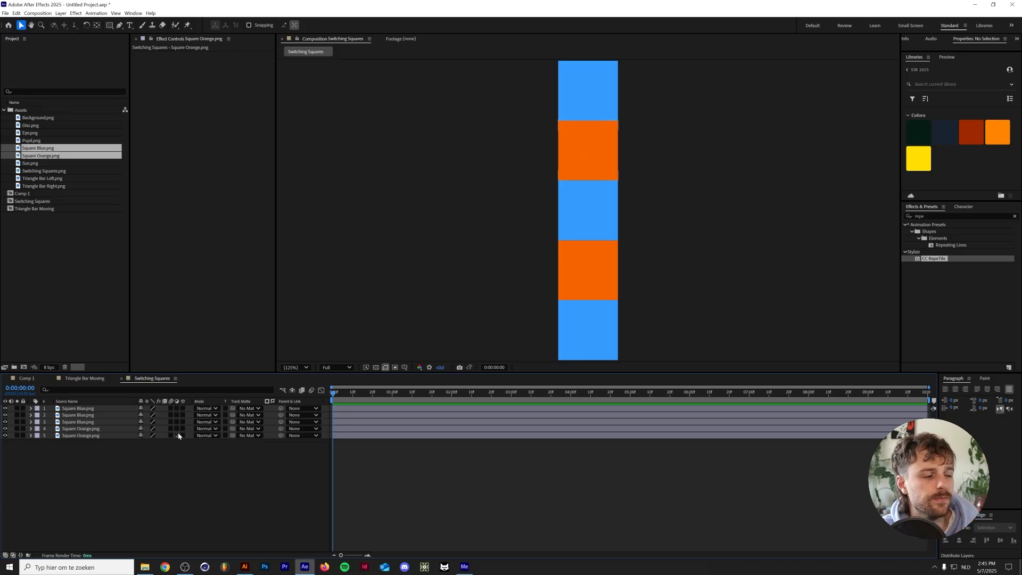
# Pre-compose all five square layers into a new composition named Square Row
pyautogui.hotkey('ctrl', 'a')
pyautogui.rightClick(122, 434)
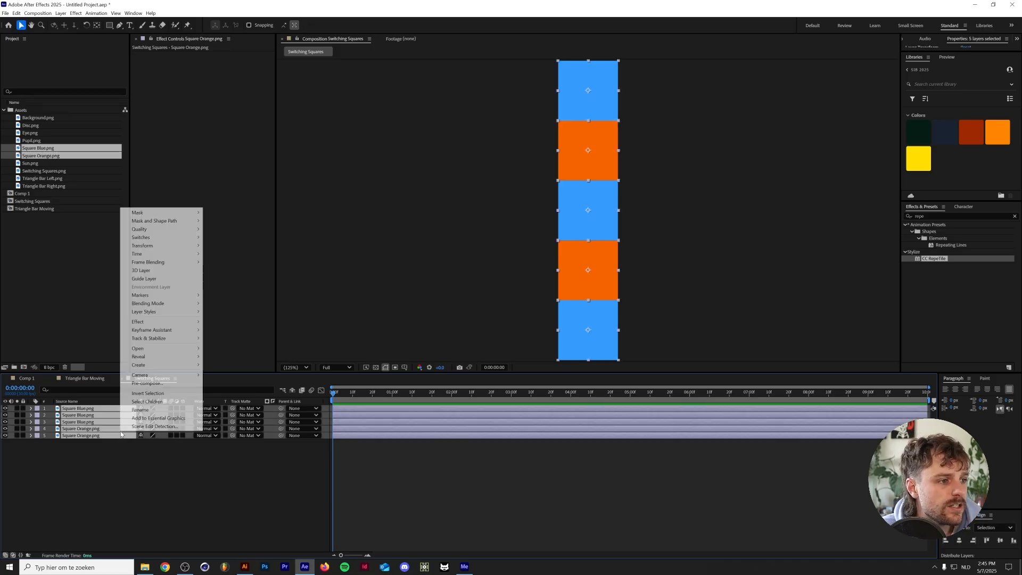
pyautogui.click(147, 383)
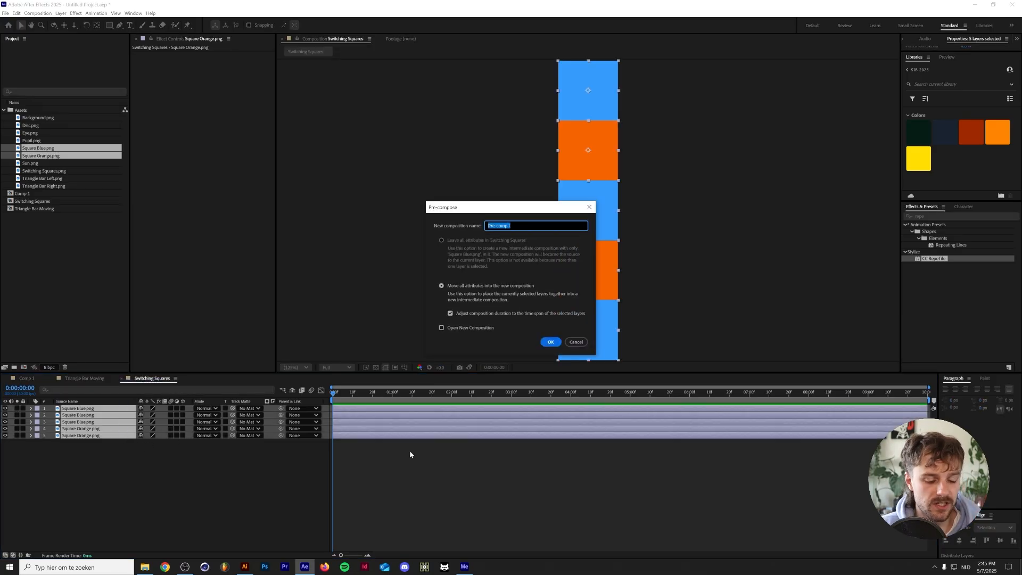
pyautogui.write('Square Row')
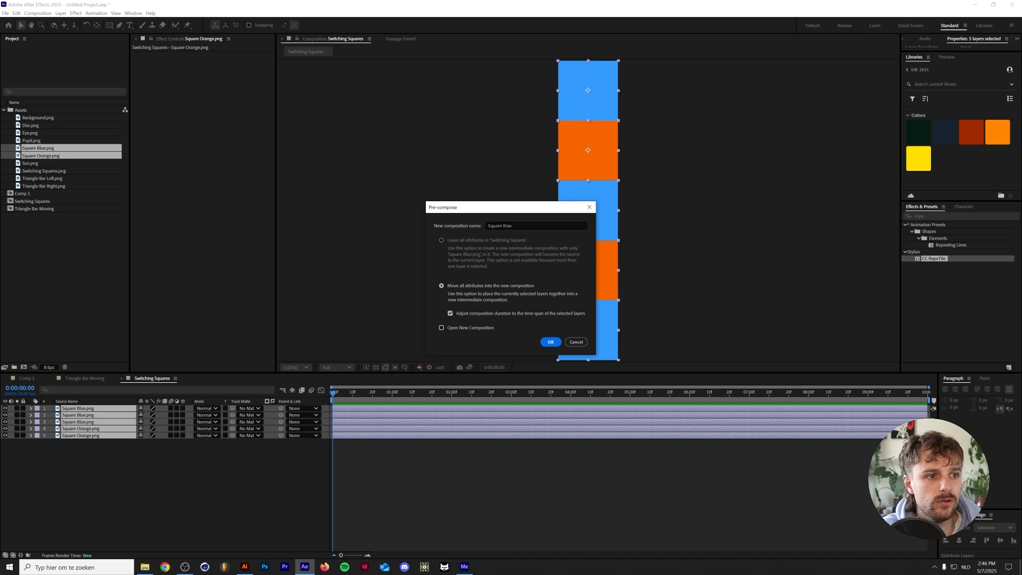
pyautogui.press('Return')
pyautogui.press('Return')
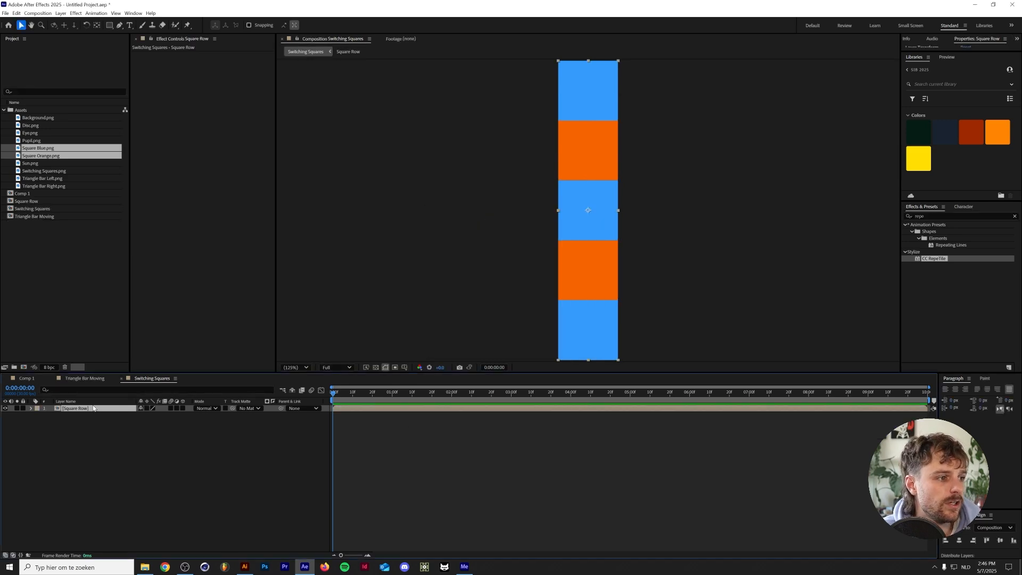
# Collapse the Assets folder, duplicate the Square Row composition in the project and open the copy
pyautogui.click(4, 110)
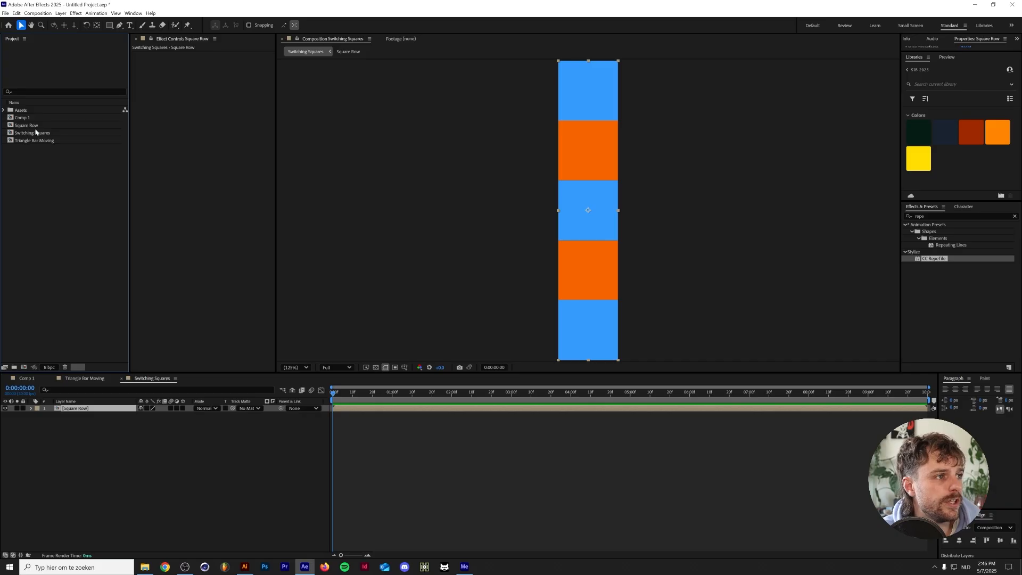
pyautogui.click(68, 127)
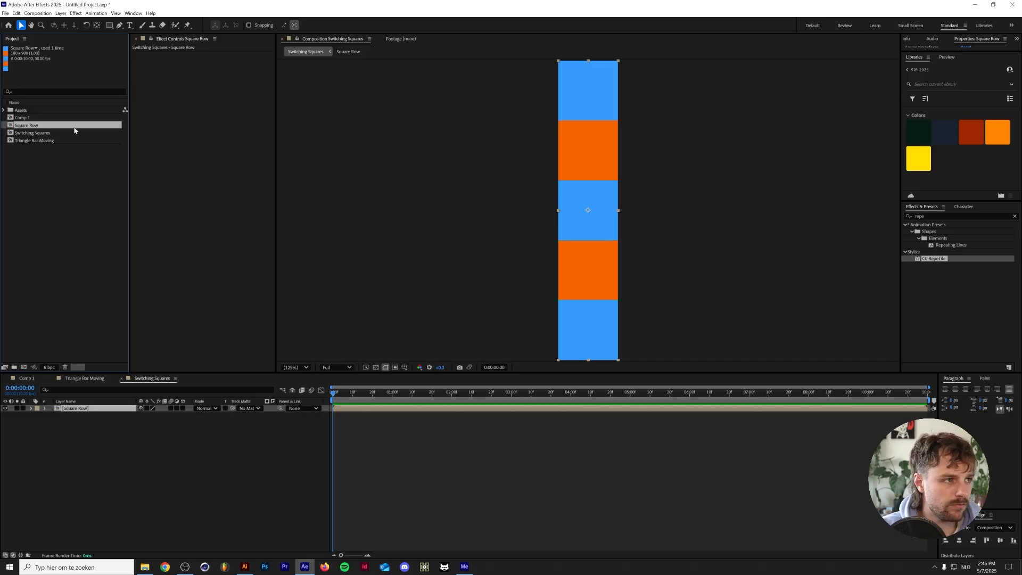
pyautogui.hotkey('ctrl', 'd')
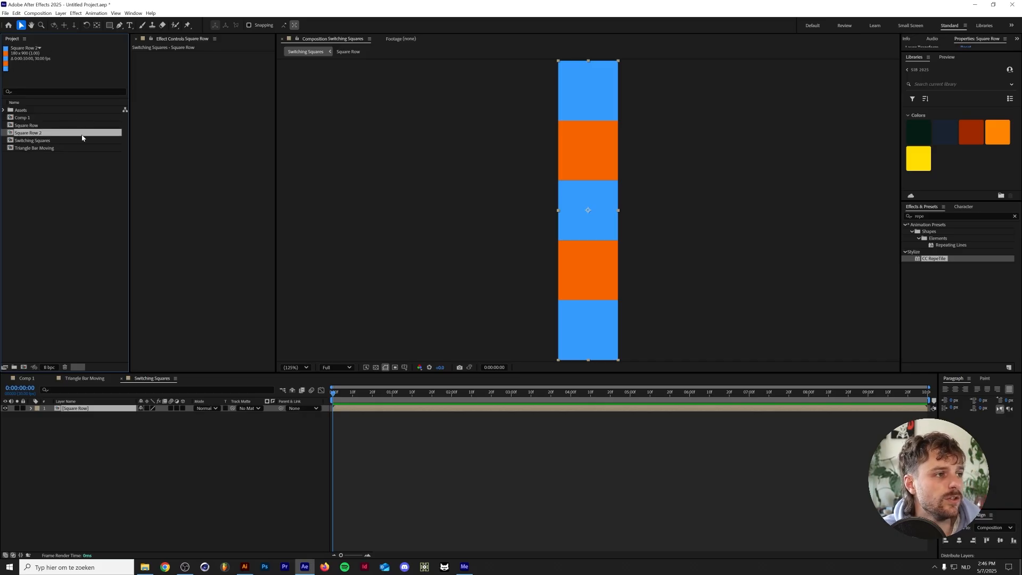
pyautogui.doubleClick(79, 133)
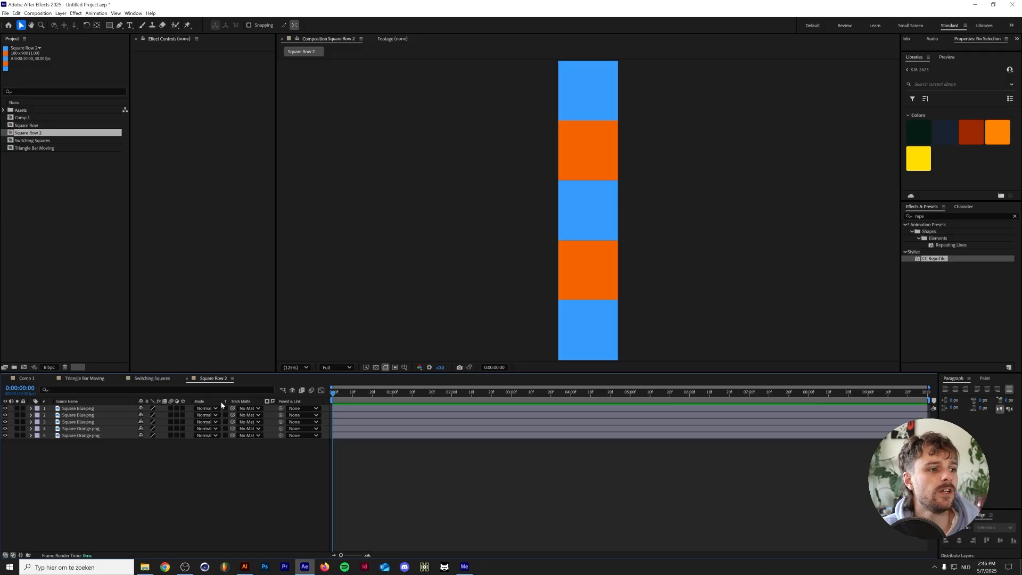
# In Square Row 2, replace the source of the three blue square layers with Square Orange.png from the Assets folder
pyautogui.click(77, 408)
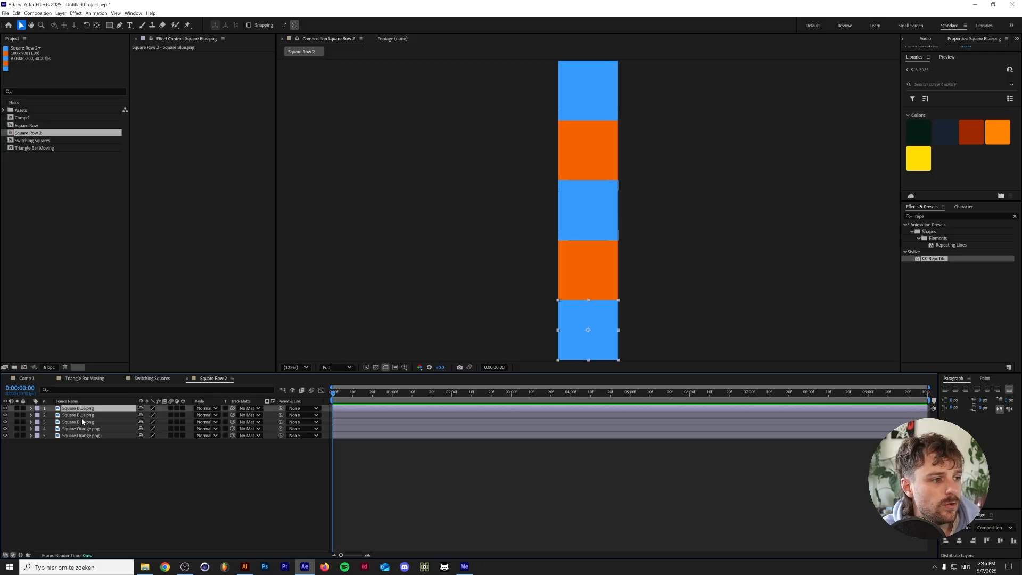
pyautogui.keyDown('shift'); pyautogui.click(84, 422); pyautogui.keyUp('shift')
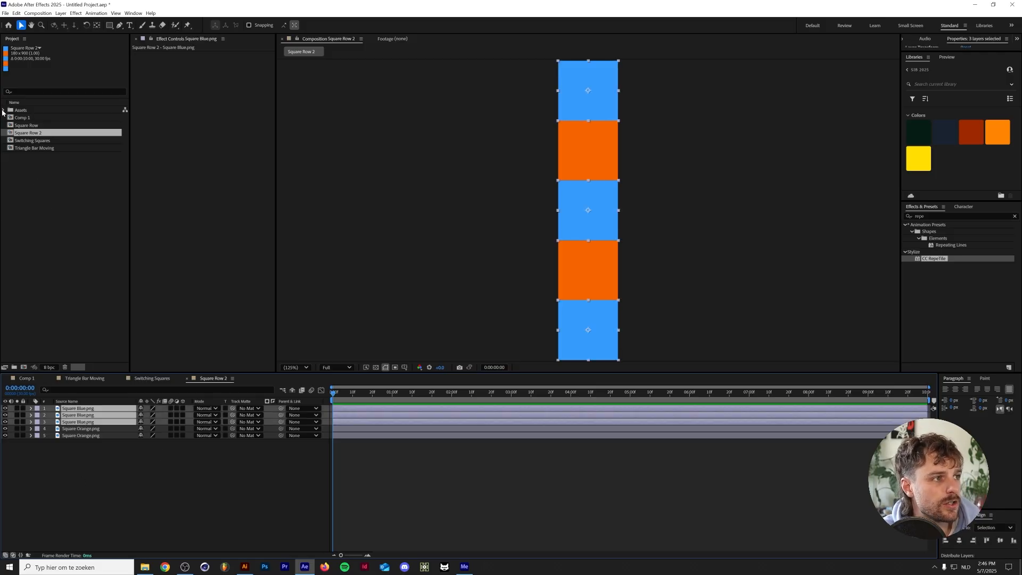
pyautogui.click(3, 110)
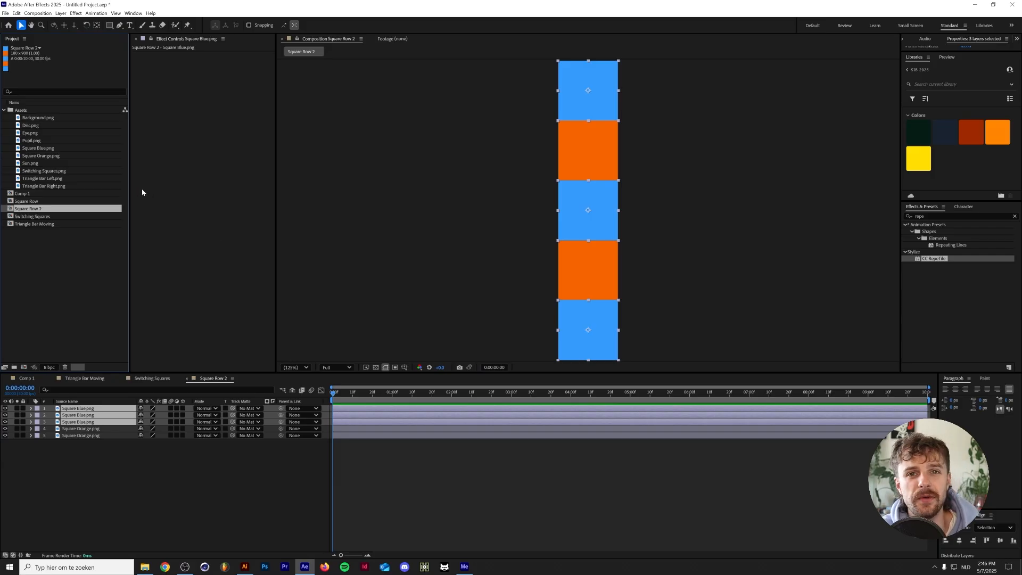
pyautogui.click(42, 155)
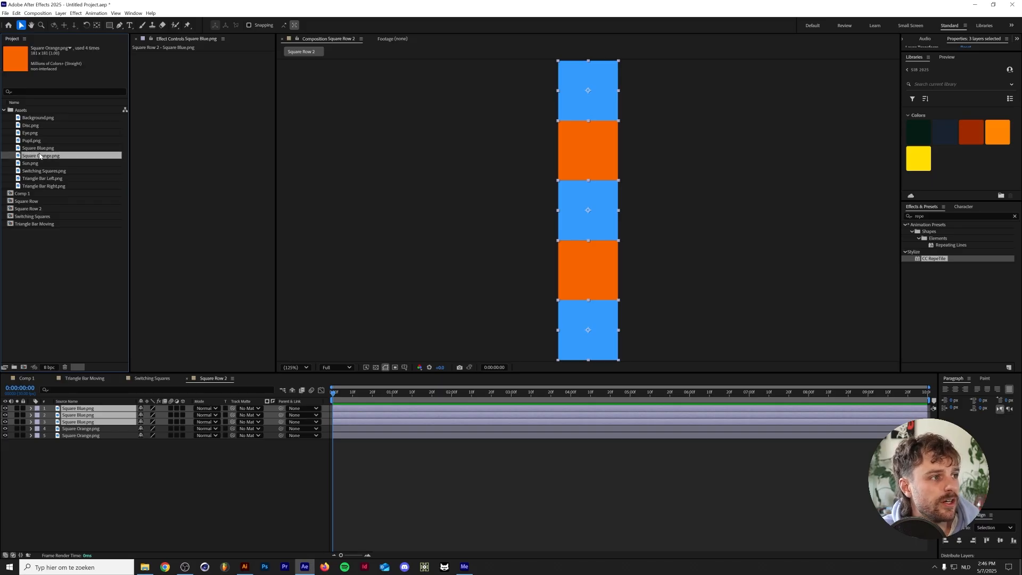
pyautogui.moveTo(40, 156); pyautogui.dragTo(104, 408)
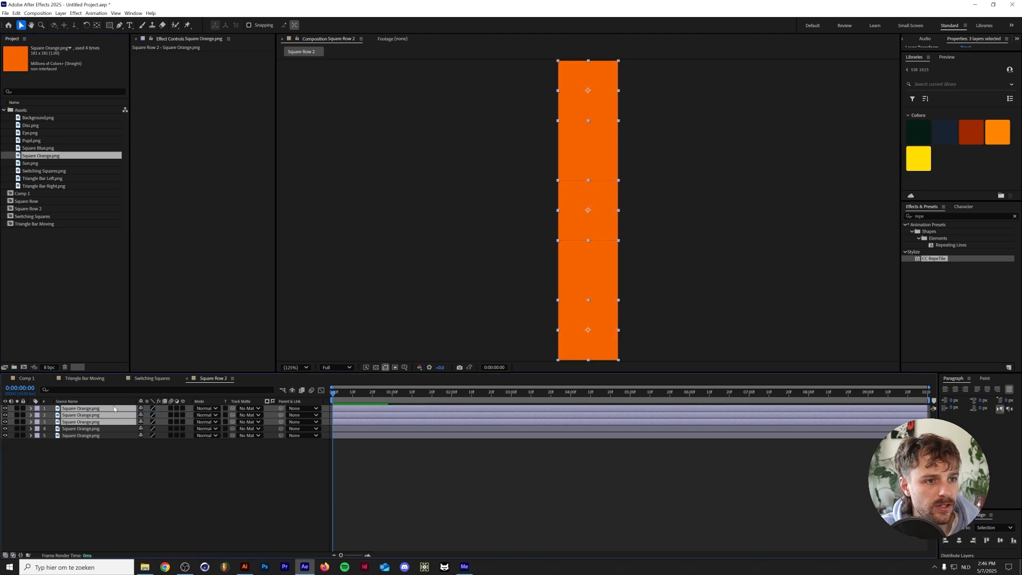
# Replace the source of the two original orange square layers, 4 and 5, with Square Blue.png
pyautogui.moveTo(82, 453); pyautogui.dragTo(79, 426)
pyautogui.moveTo(47, 150); pyautogui.dragTo(104, 434)
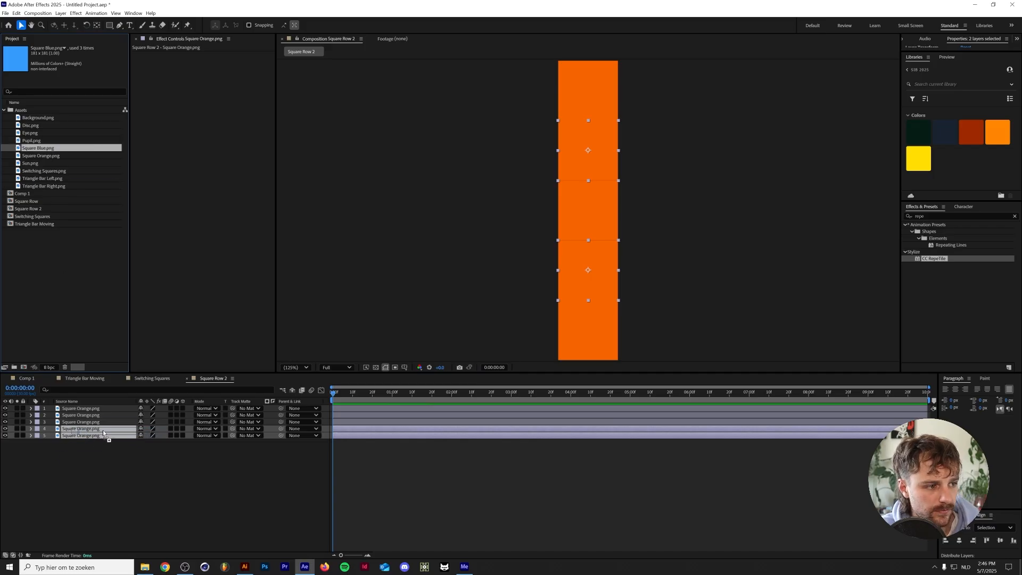
pyautogui.moveTo(105, 435); pyautogui.dragTo(105, 435)
# Close Square Row 2, add it beneath Square Row in the Switching Squares composition, and separate the Position dimensions of both layers
pyautogui.click(186, 378)
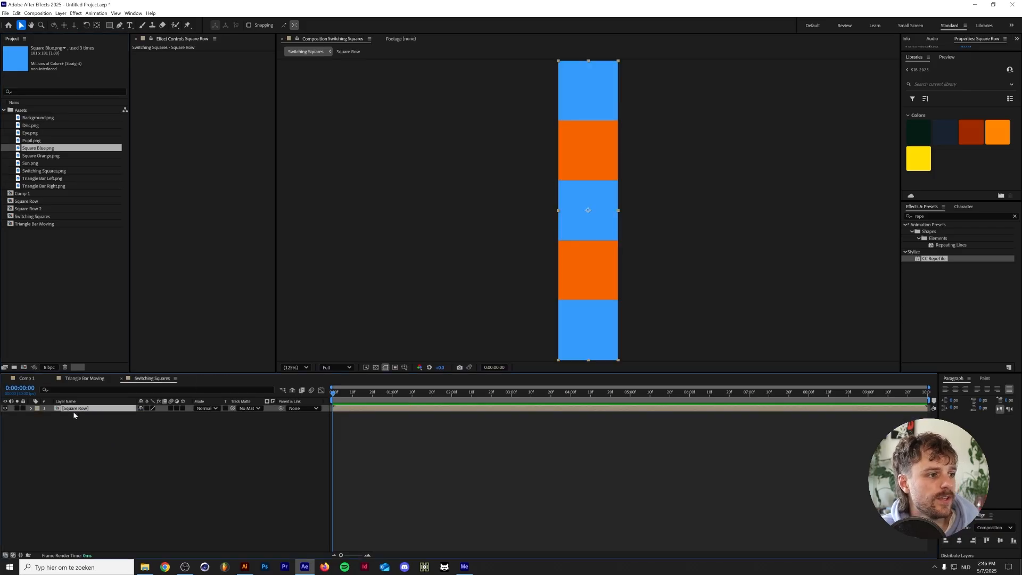
pyautogui.moveTo(40, 209); pyautogui.dragTo(86, 418)
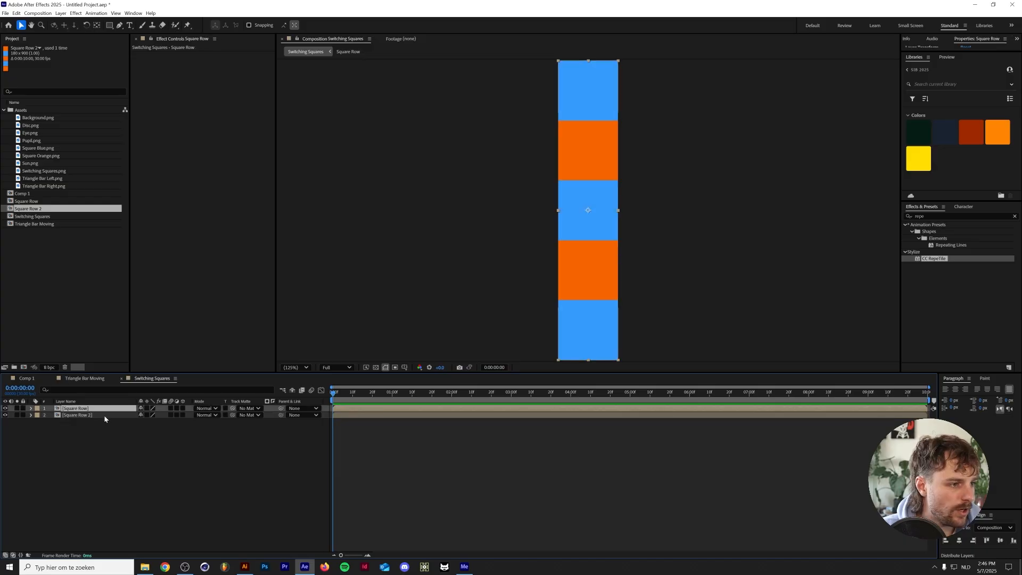
pyautogui.keyDown('shift'); pyautogui.click(105, 418); pyautogui.keyUp('shift')
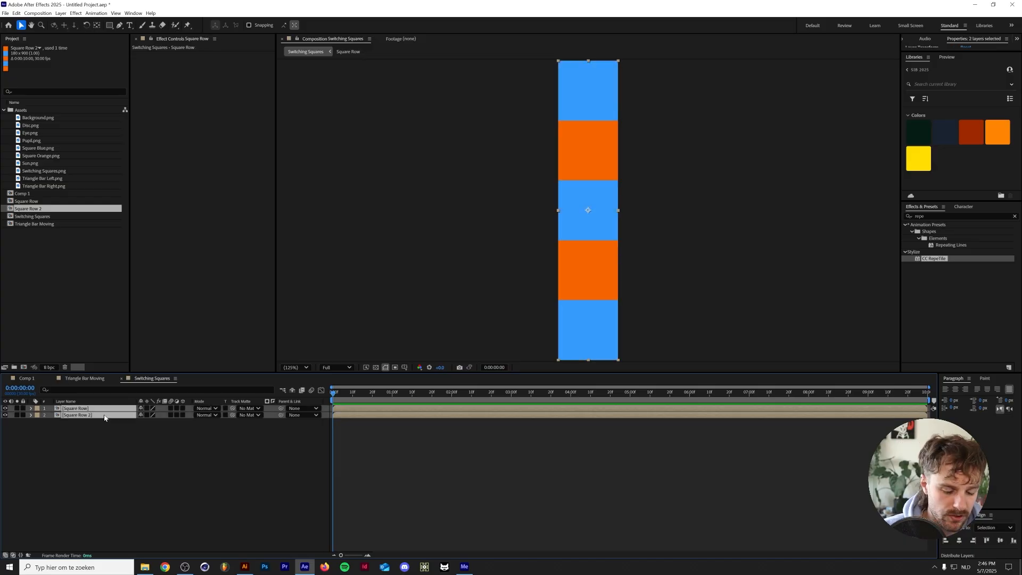
pyautogui.press('p')
pyautogui.click(75, 416)
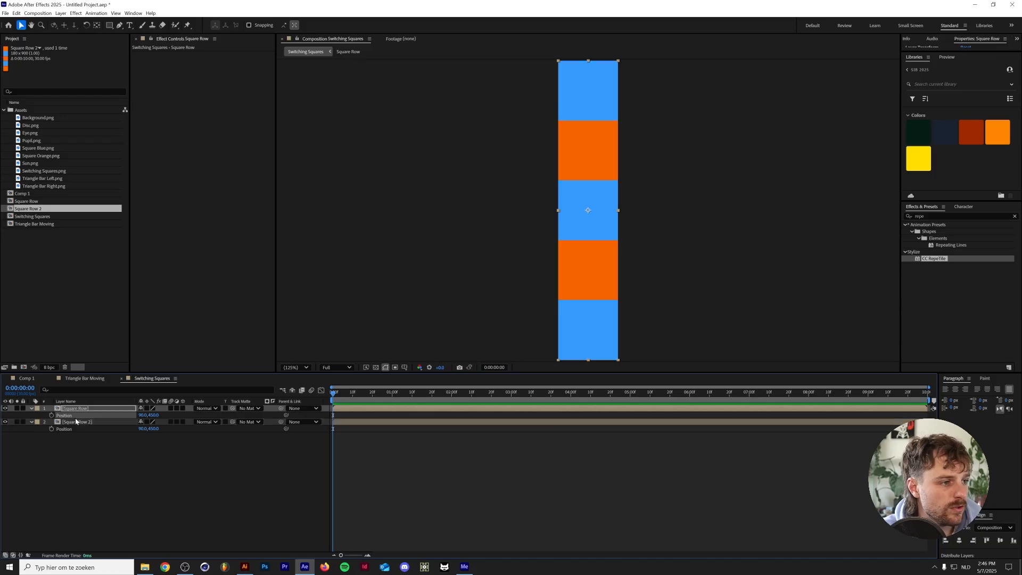
pyautogui.keyDown('shift'); pyautogui.click(77, 430); pyautogui.keyUp('shift')
pyautogui.rightClick(81, 433)
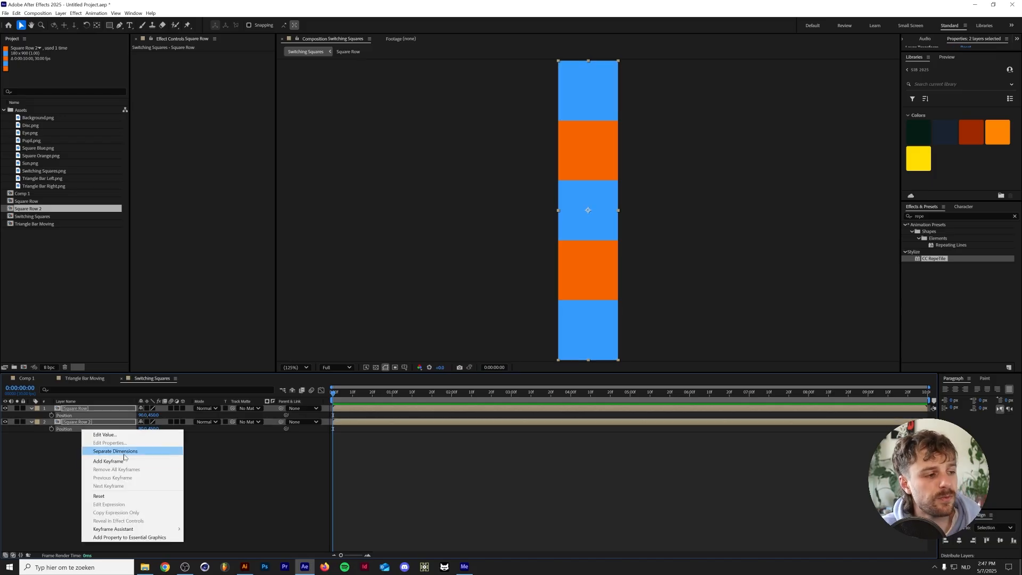
pyautogui.click(125, 453)
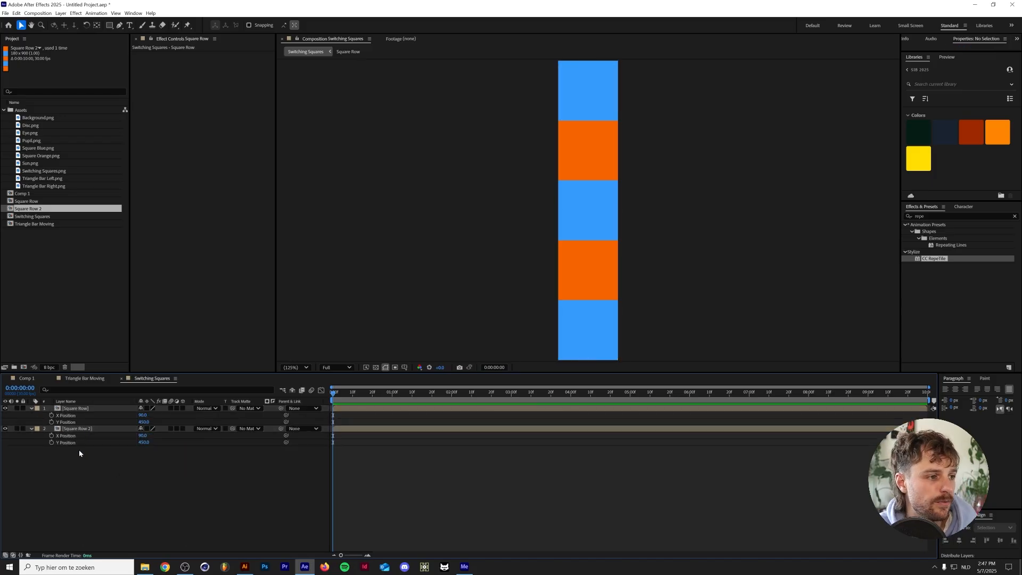
# Keyframe X Position on both row layers at 0:00 and set Square Row 2's X Position to 270 there
pyautogui.click(51, 436)
pyautogui.click(52, 416)
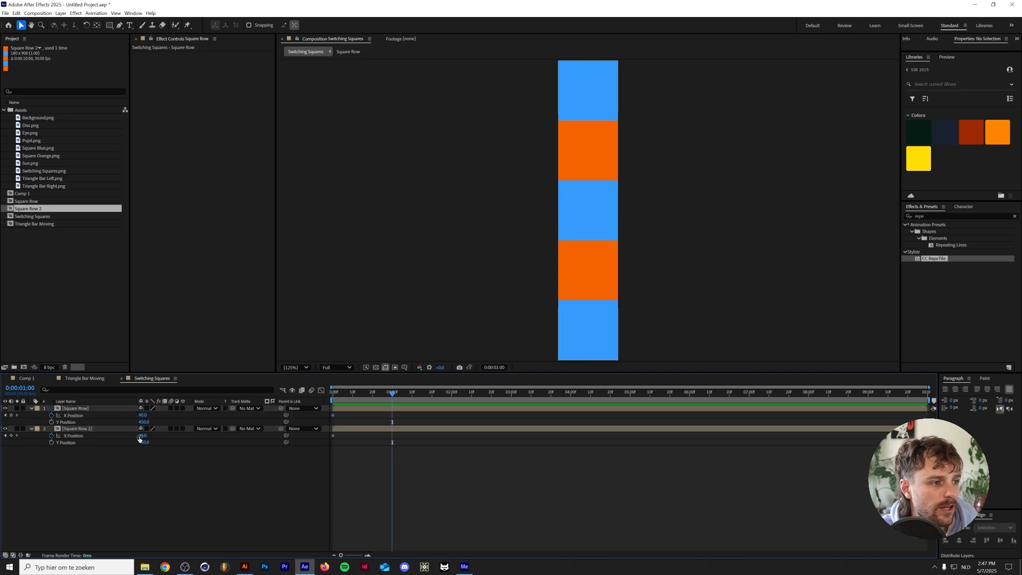
pyautogui.press('Home')
pyautogui.moveTo(143, 435); pyautogui.dragTo(209, 430)
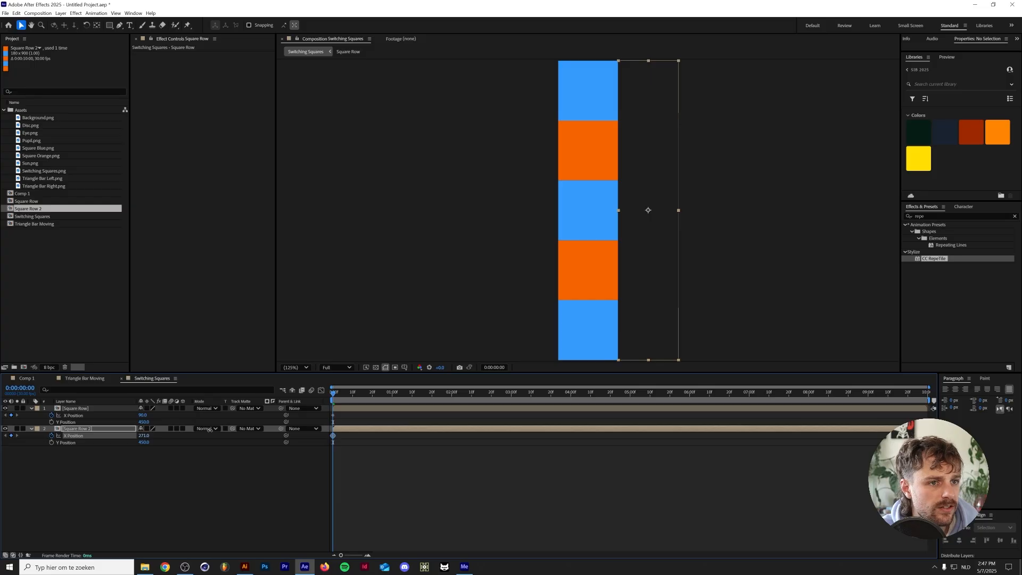
pyautogui.click(197, 463)
pyautogui.click(108, 431)
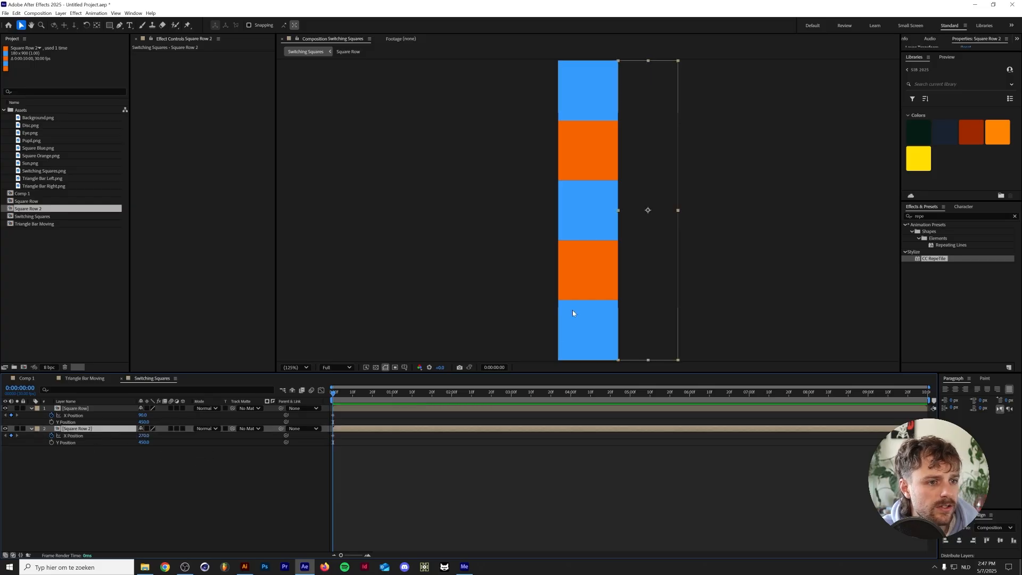
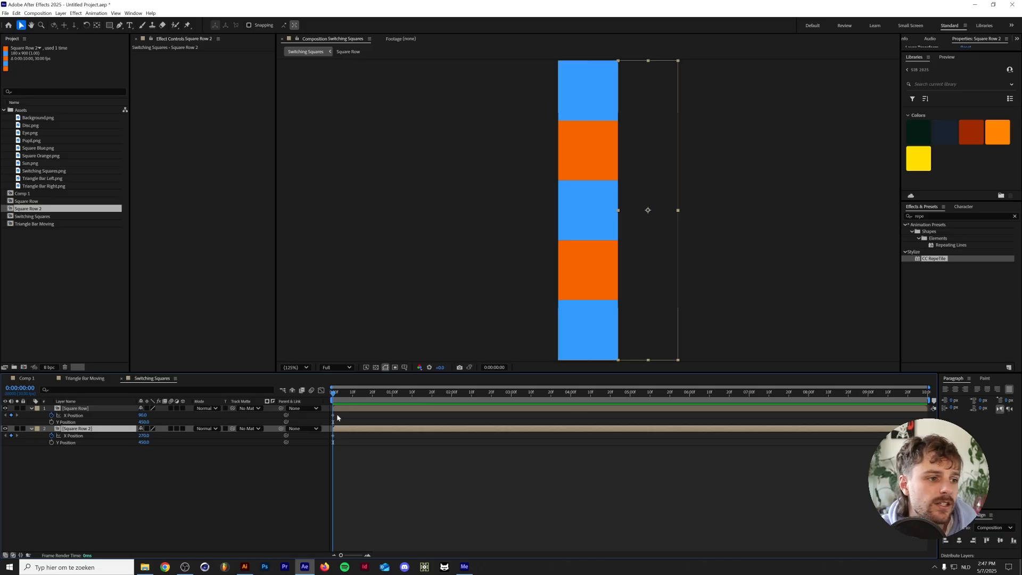
# At 1:00, set Square Row 2's X Position to 90 by subtracting 180 from its value
pyautogui.moveTo(354, 388); pyautogui.dragTo(392, 387)
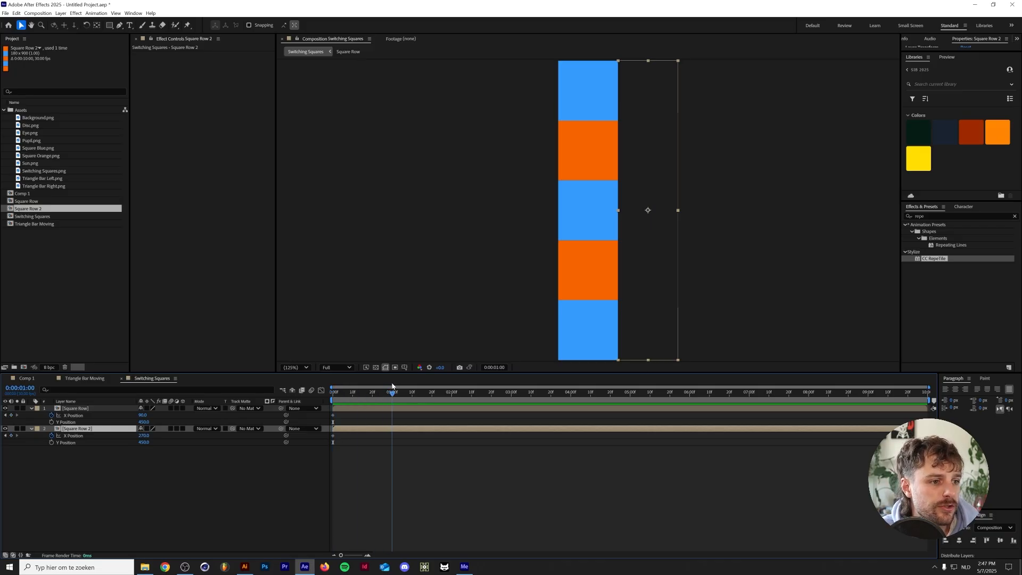
pyautogui.click(93, 435)
pyautogui.click(143, 436)
pyautogui.press('Right')
pyautogui.write('-180')
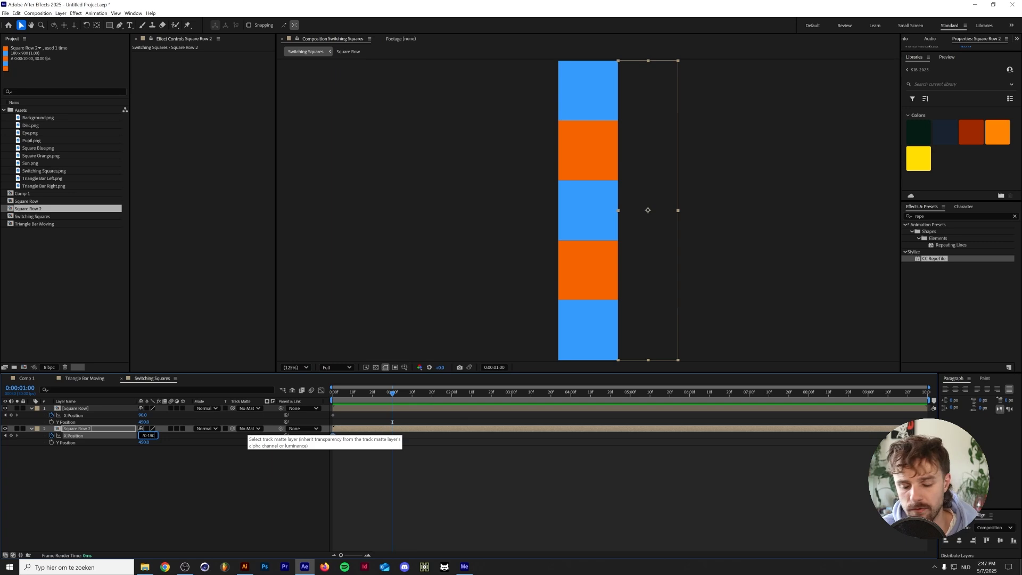
pyautogui.press('Return')
# Set Square Row's X Position to -90 at 1:00 by subtracting 180 from its value
pyautogui.click(143, 416)
pyautogui.press('Right')
pyautogui.write('-')
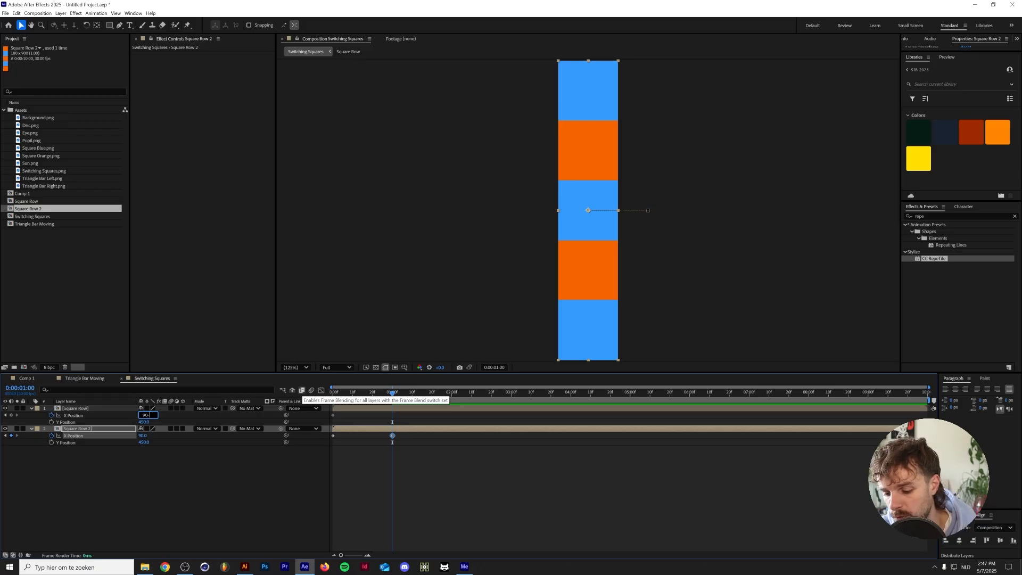
pyautogui.write('180')
pyautogui.press('Return')
# At 2:00, set the X Position of Square Row to 90 and of Square Row 2 to 270
pyautogui.click(452, 393)
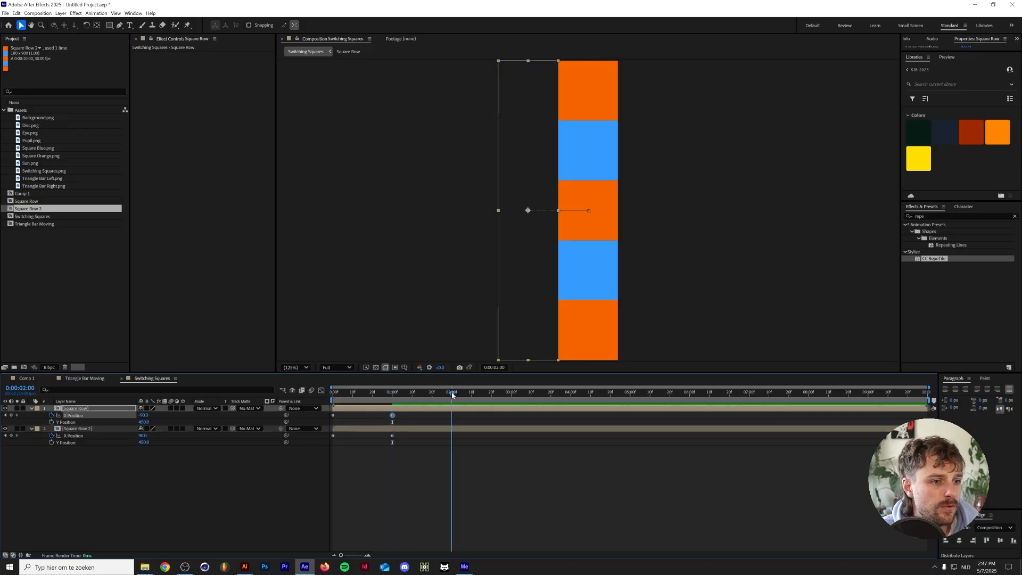
pyautogui.click(144, 415)
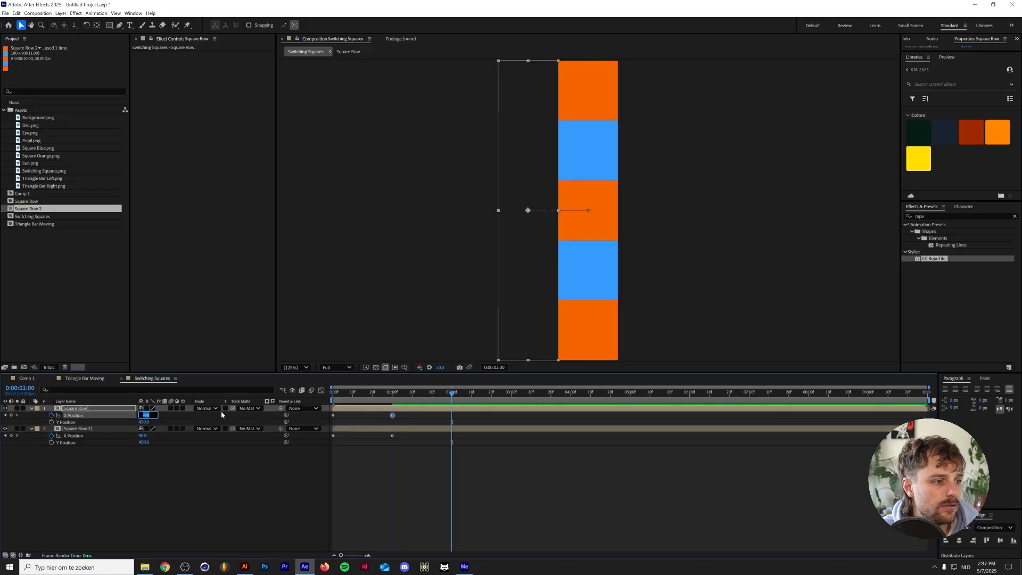
pyautogui.write('90')
pyautogui.press('Return')
pyautogui.click(142, 435)
pyautogui.write('180')
pyautogui.press('Return')
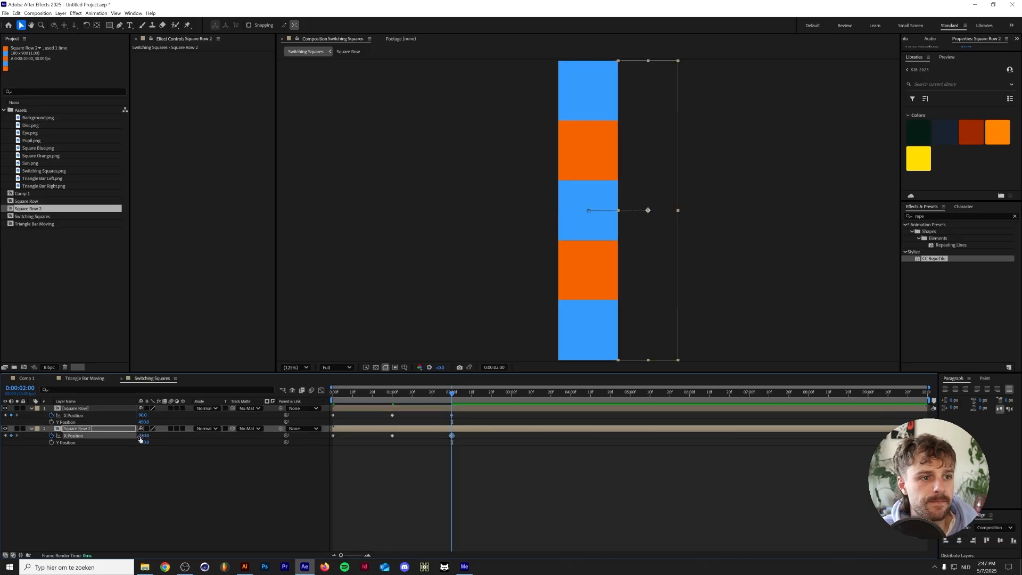
# Add a loopOut() expression to the X Position of both row layers and preview the looping slide
pyautogui.keyDown('alt'); pyautogui.click(51, 435); pyautogui.keyUp('alt')
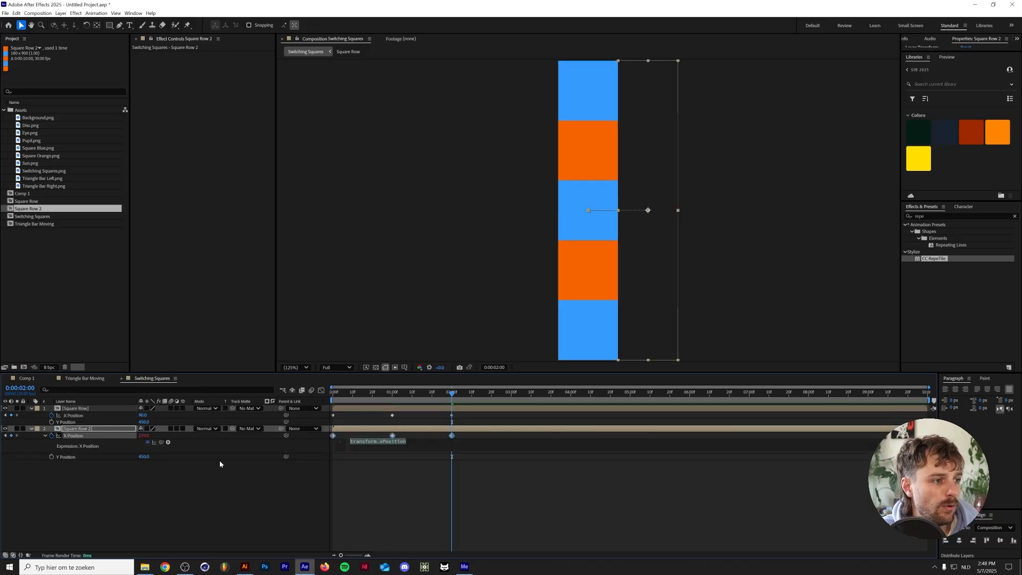
pyautogui.write('loopO')
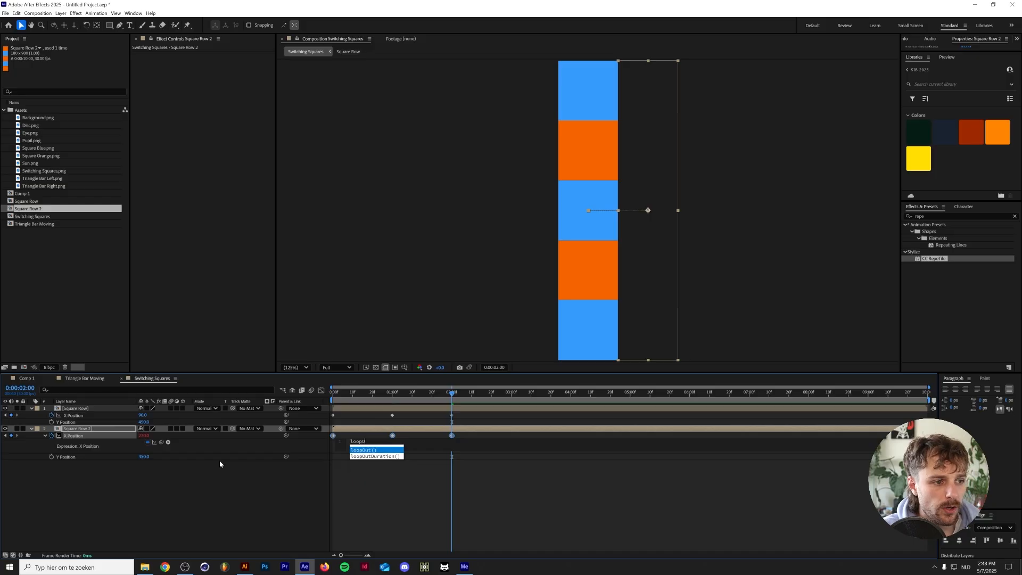
pyautogui.press('Return')
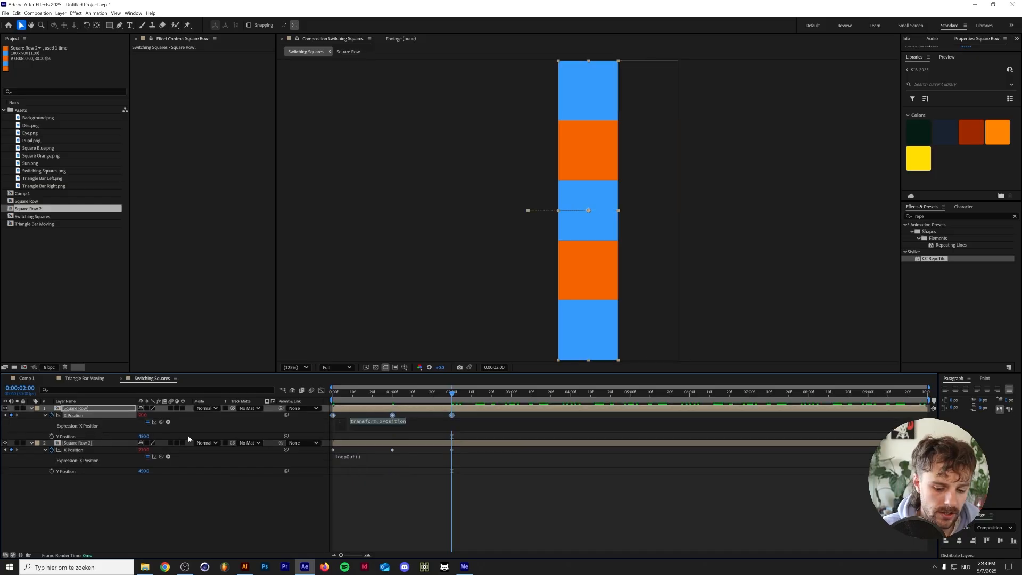
pyautogui.write('loopO')
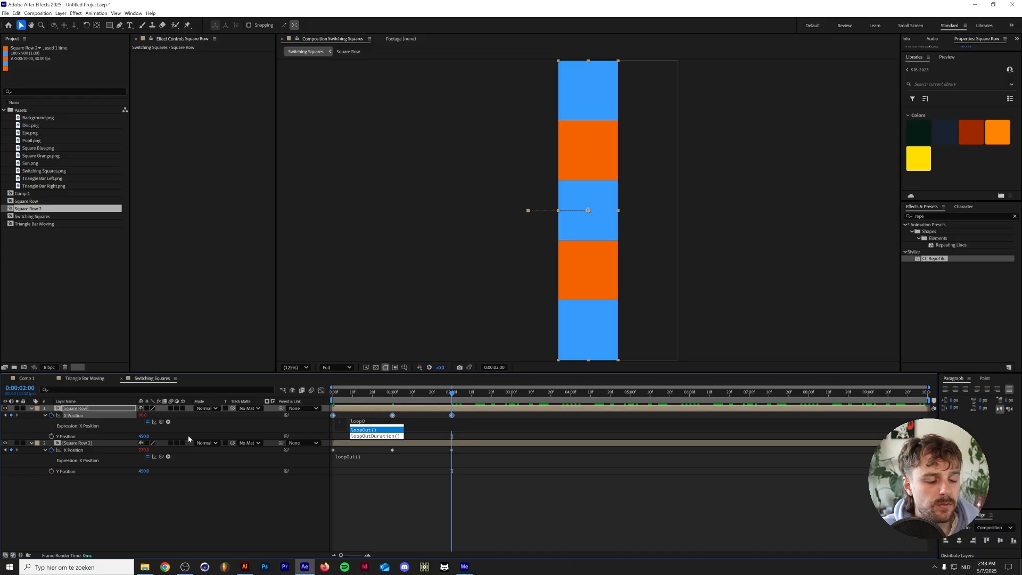
pyautogui.press('Return')
pyautogui.click(188, 437)
pyautogui.press('space')
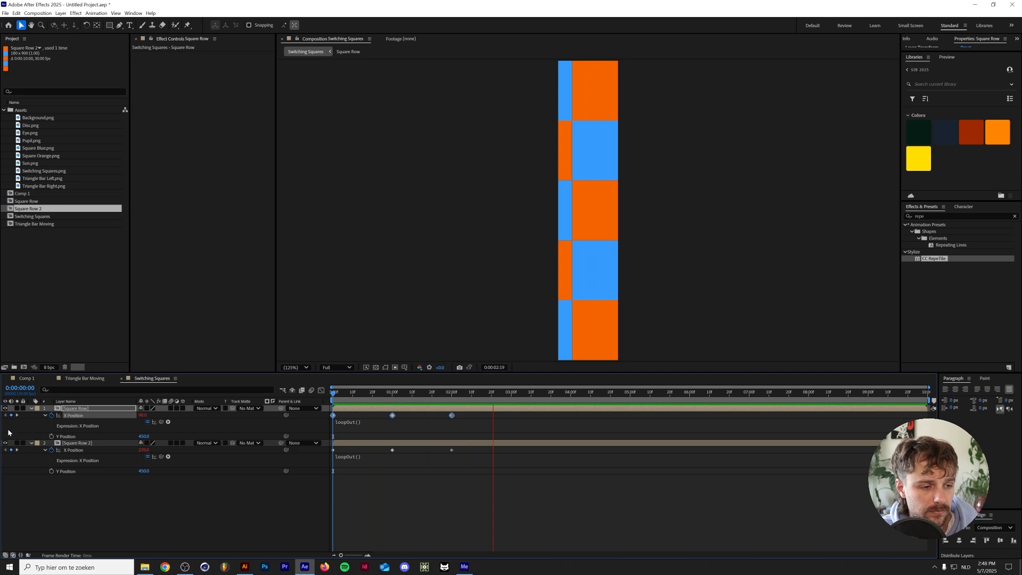
pyautogui.press('space')
# Show only the keyframed properties of both rows and apply Easy Ease to all their X Position keyframes in the graph editor
pyautogui.moveTo(86, 525); pyautogui.dragTo(106, 389)
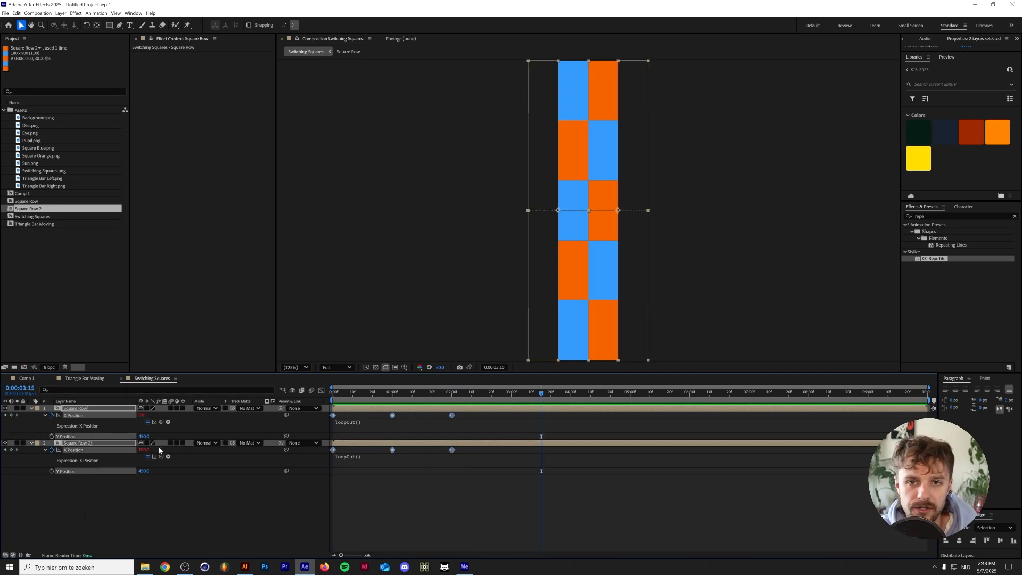
pyautogui.press('u')
pyautogui.click(100, 470)
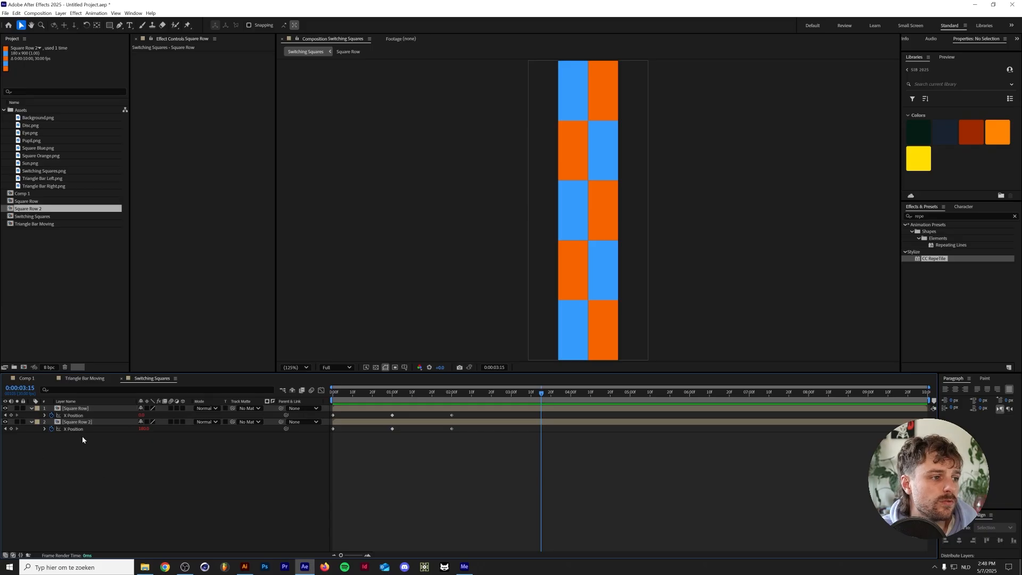
pyautogui.click(101, 429)
pyautogui.keyDown('shift'); pyautogui.click(83, 416); pyautogui.keyUp('shift')
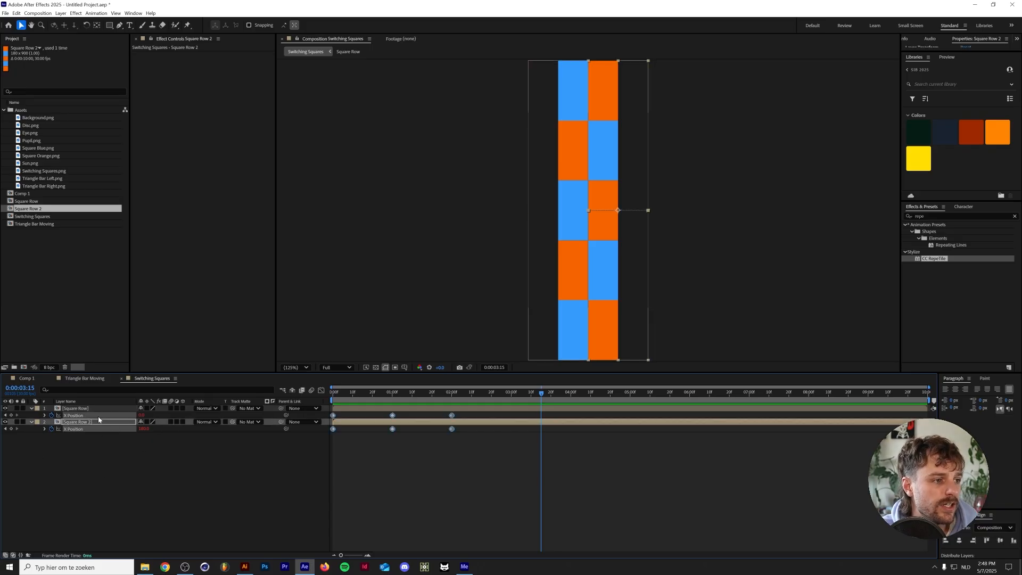
pyautogui.click(321, 391)
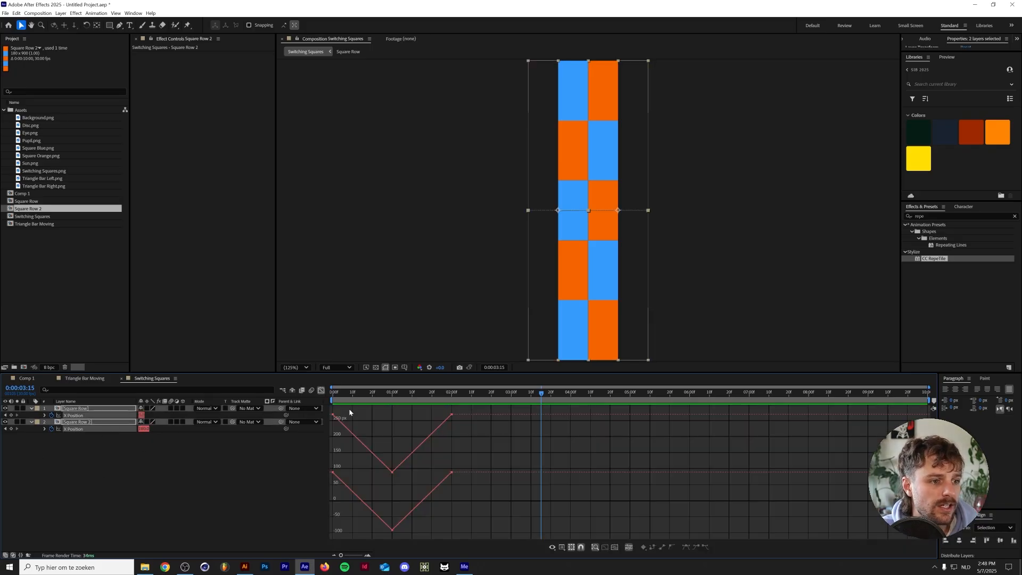
pyautogui.moveTo(463, 407); pyautogui.dragTo(326, 535)
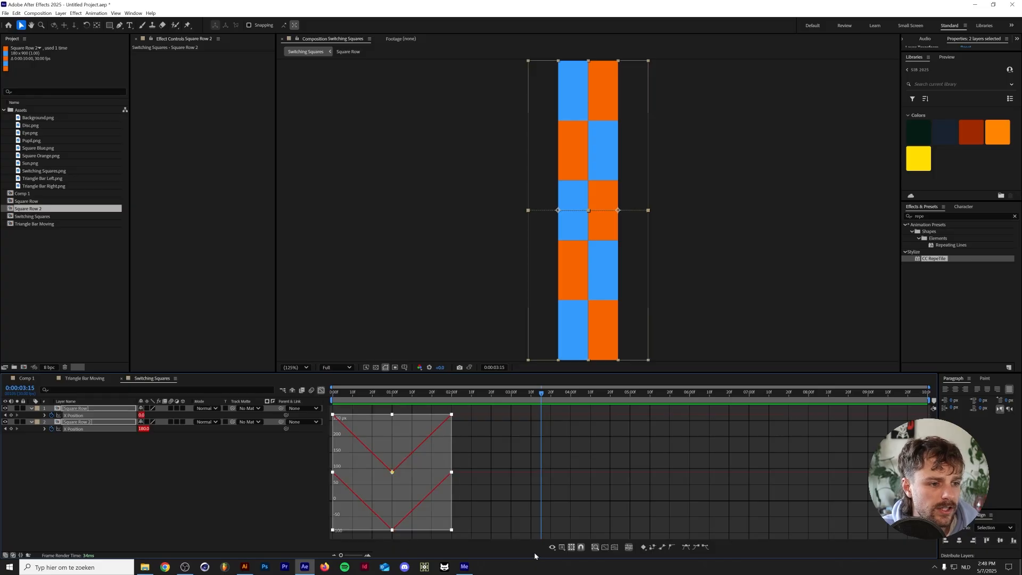
pyautogui.click(687, 547)
# Preview the eased movement of the square rows from the start
pyautogui.press('Home')
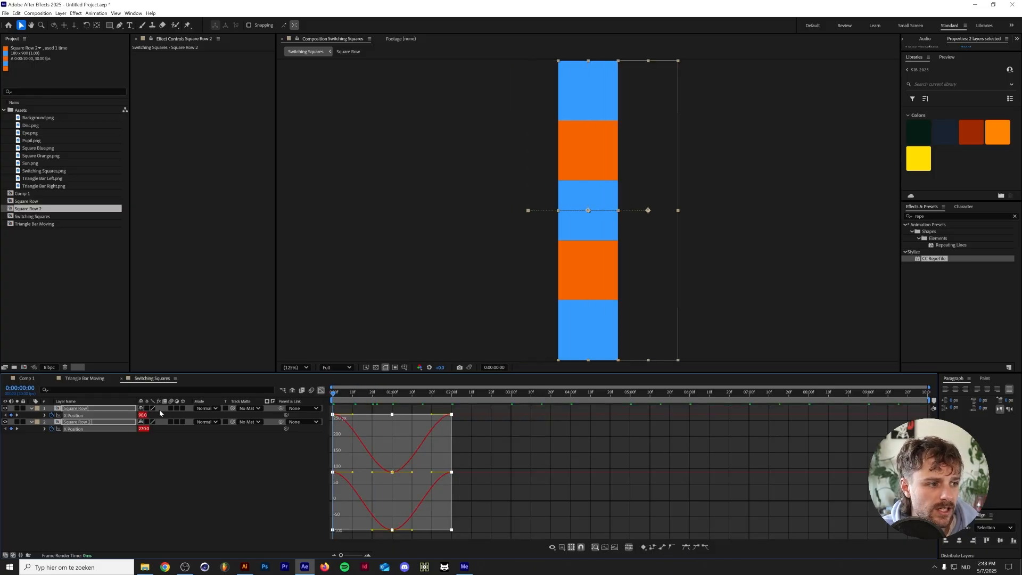
pyautogui.press('space')
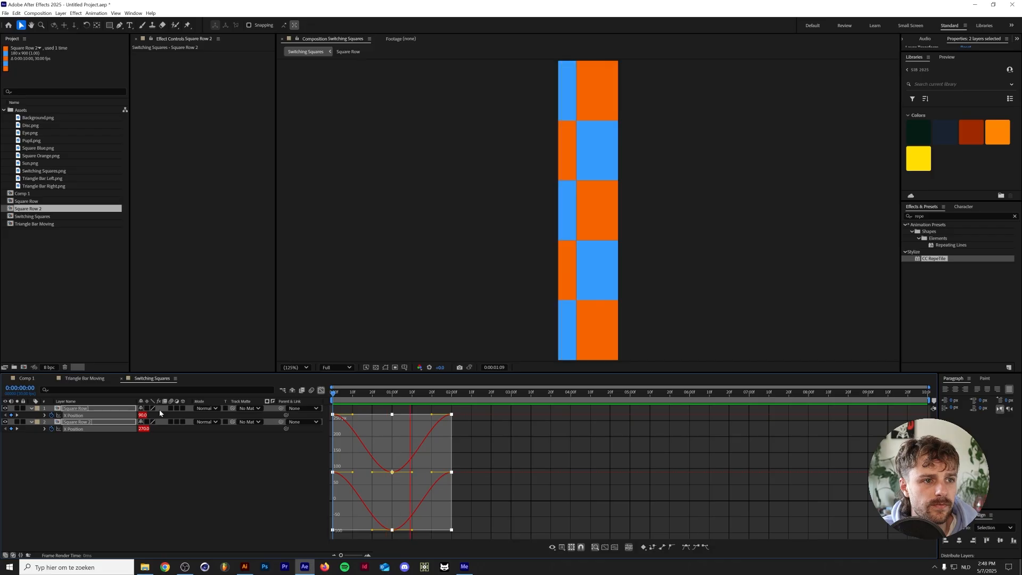
pyautogui.press('space')
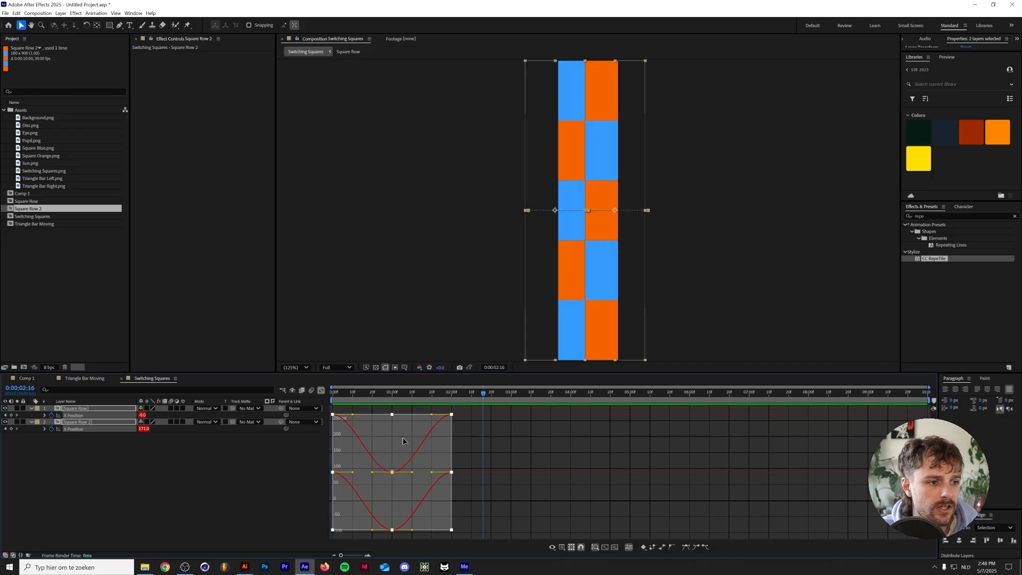
pyautogui.moveTo(458, 408); pyautogui.dragTo(448, 479)
pyautogui.moveTo(403, 535); pyautogui.dragTo(382, 481)
pyautogui.hotkey('ctrl', 'z')
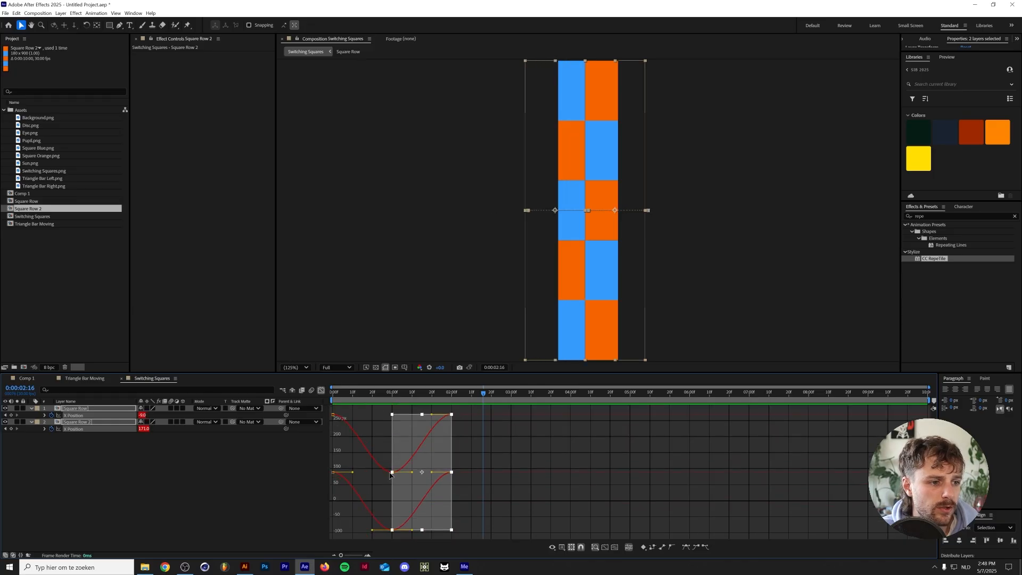
pyautogui.click(242, 494)
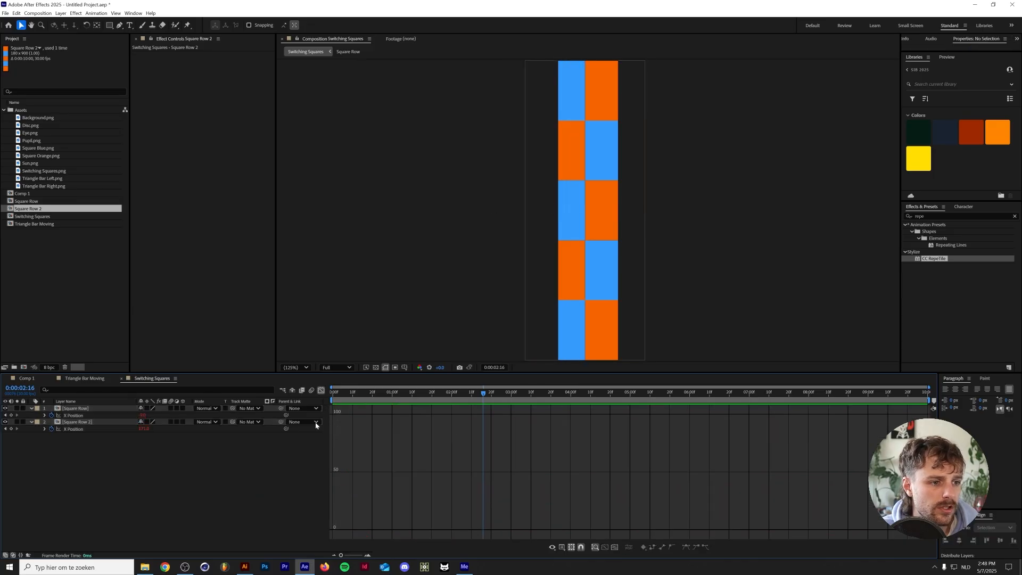
# Lengthen the incoming ease handles of both rows' X Position keyframes at 1:00 and 2:00 for a softer stop, and preview from the start
pyautogui.click(79, 428)
pyautogui.keyDown('shift'); pyautogui.click(77, 415); pyautogui.keyUp('shift')
pyautogui.moveTo(489, 405); pyautogui.dragTo(381, 540)
pyautogui.moveTo(372, 473); pyautogui.dragTo(344, 473)
pyautogui.press('Home')
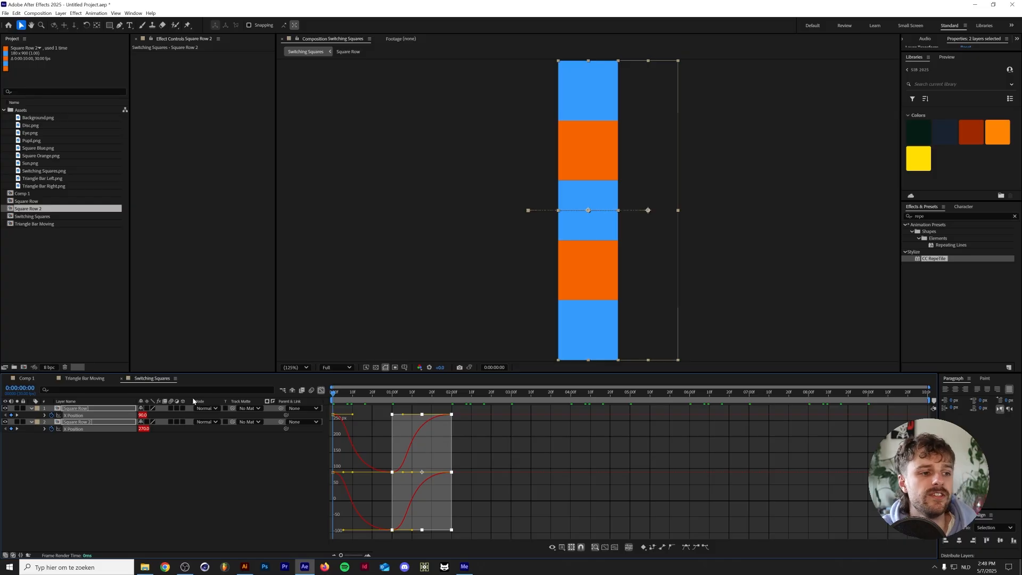
pyautogui.press('space')
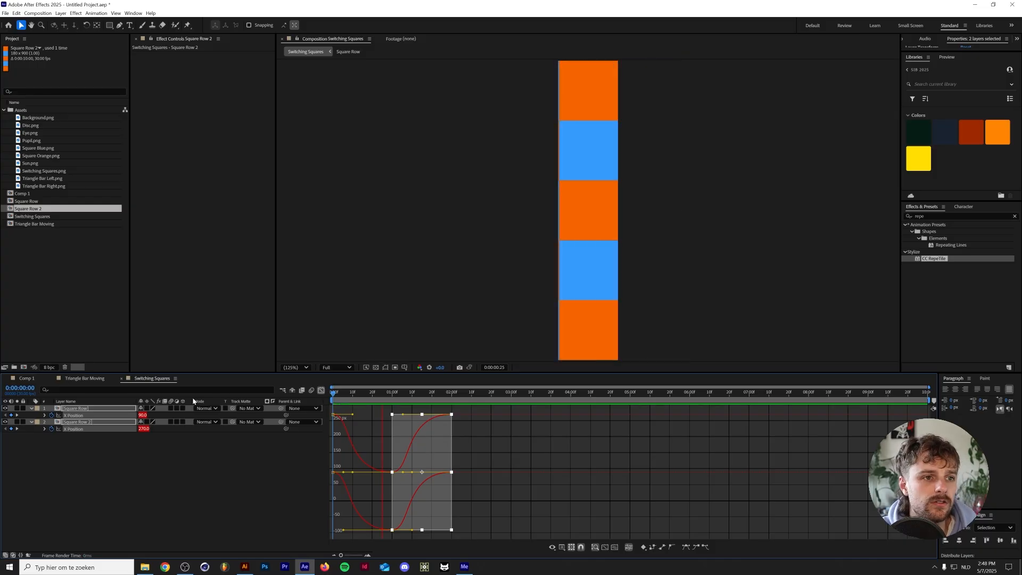
pyautogui.press('space')
# Close Triangle Bar Moving and, in Comp 1, replace the source of both Switching Squares.png layers with the Switching Squares composition
pyautogui.click(51, 378)
pyautogui.click(23, 379)
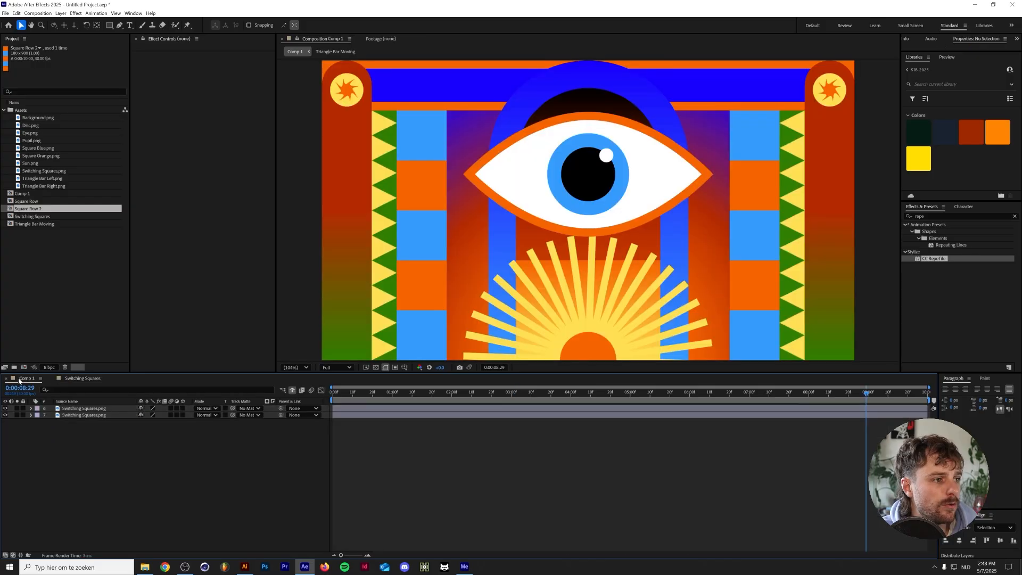
pyautogui.click(105, 410)
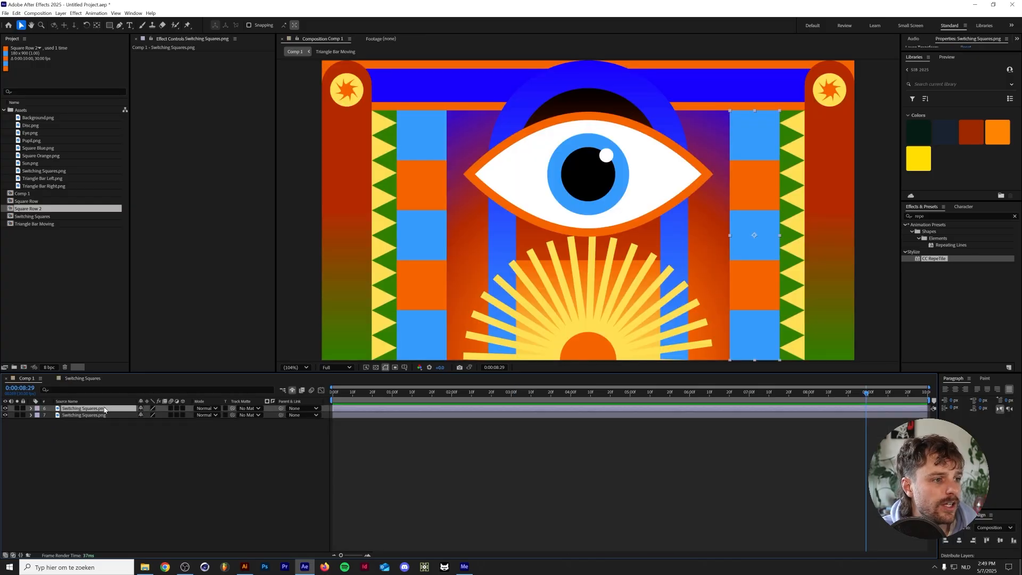
pyautogui.click(107, 415)
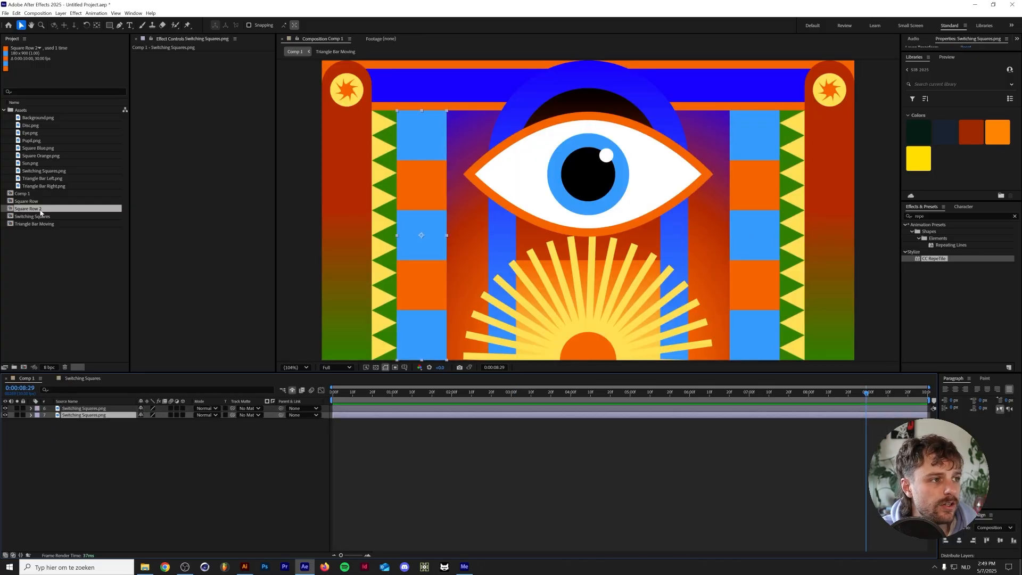
pyautogui.keyDown('shift'); pyautogui.click(103, 409); pyautogui.keyUp('shift')
pyautogui.moveTo(51, 218); pyautogui.dragTo(108, 420)
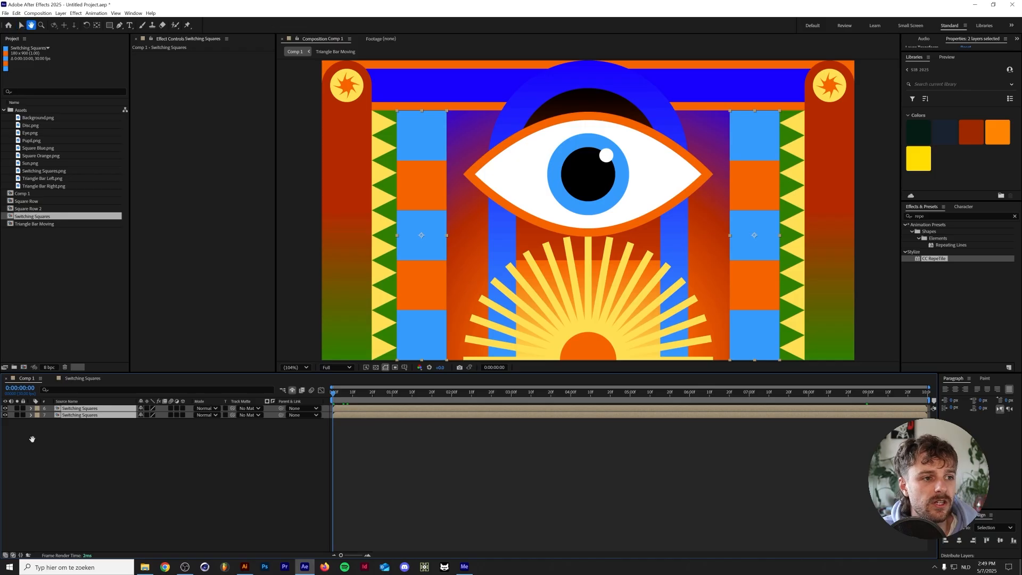
# Preview Comp 1 from the start with the animated square columns in place
pyautogui.press('Home')
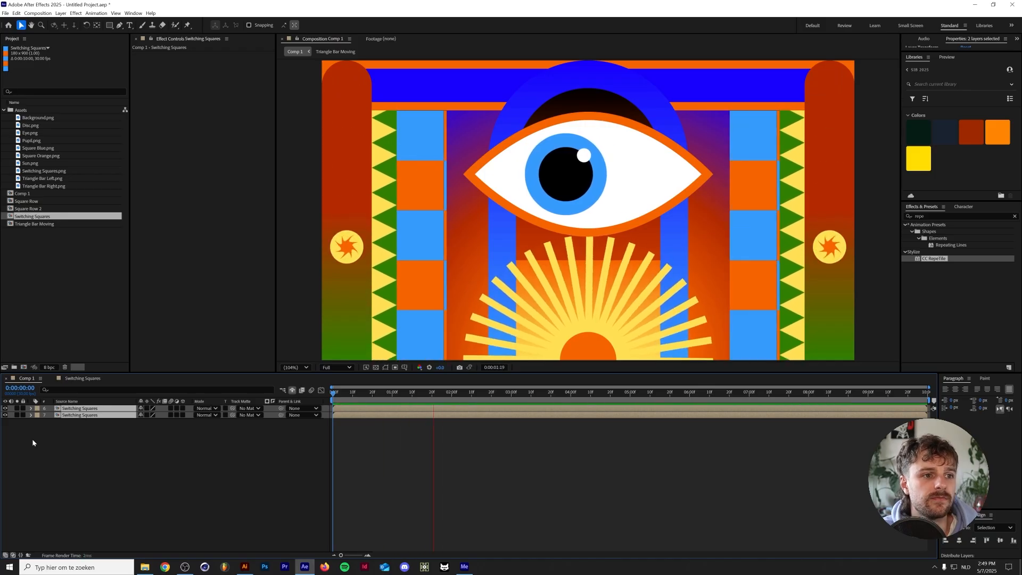
pyautogui.press('space')
pyautogui.click(101, 461)
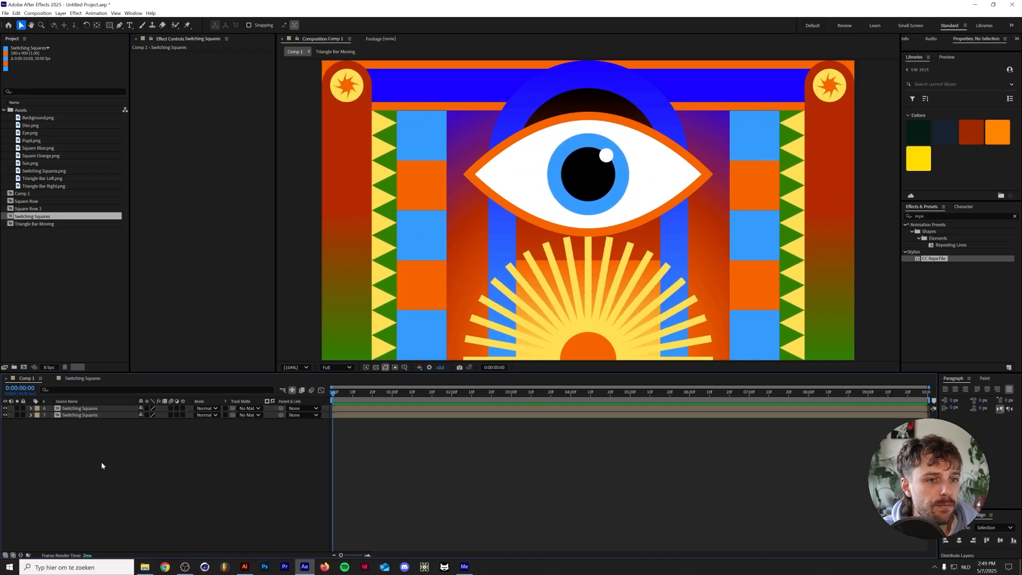
# Mirror the left Switching Squares layer by setting its horizontal Scale to -100%, preview the composition and collapse the layer
pyautogui.click(91, 416)
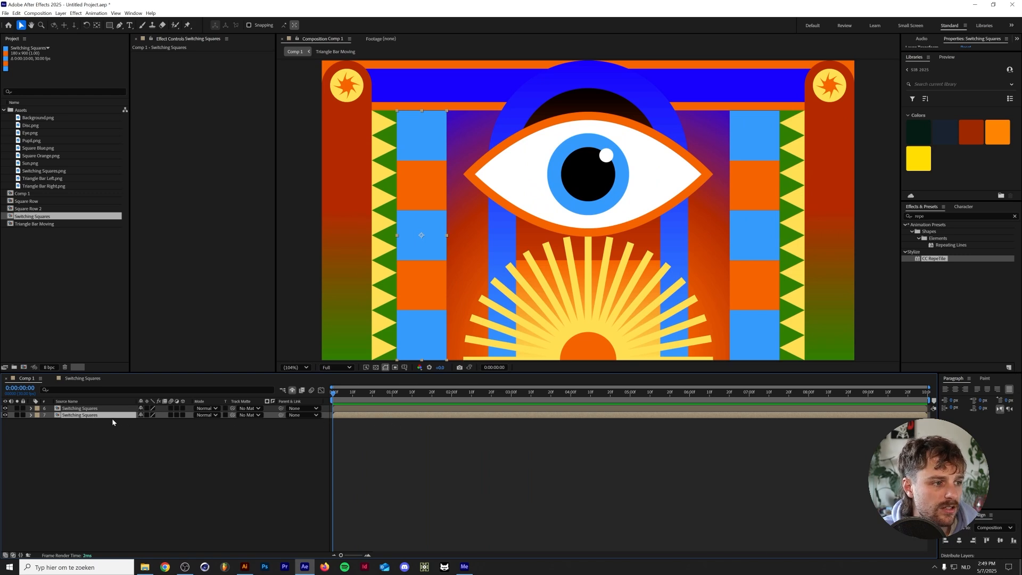
pyautogui.press('s')
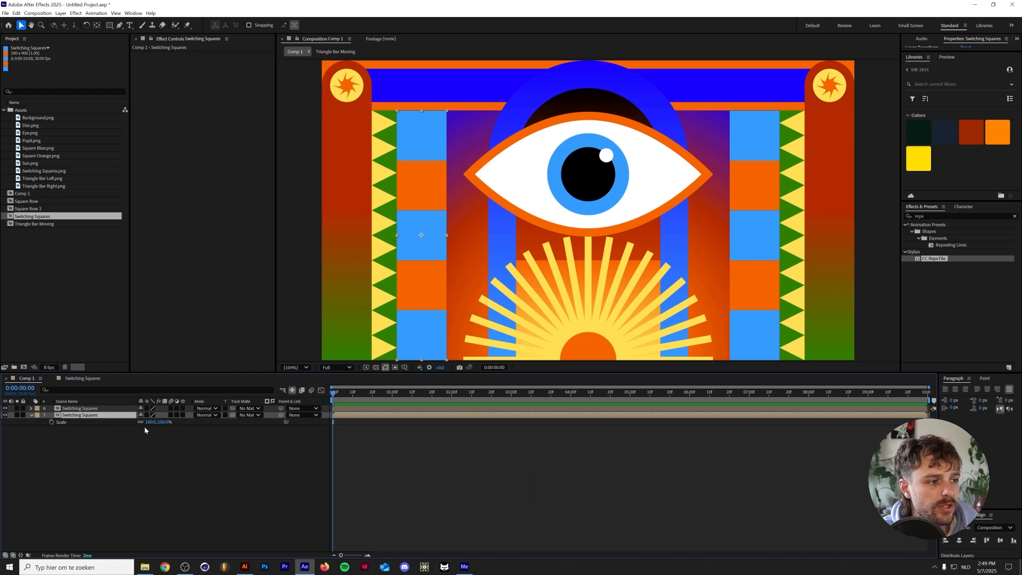
pyautogui.click(154, 421)
pyautogui.press('BackSpace')
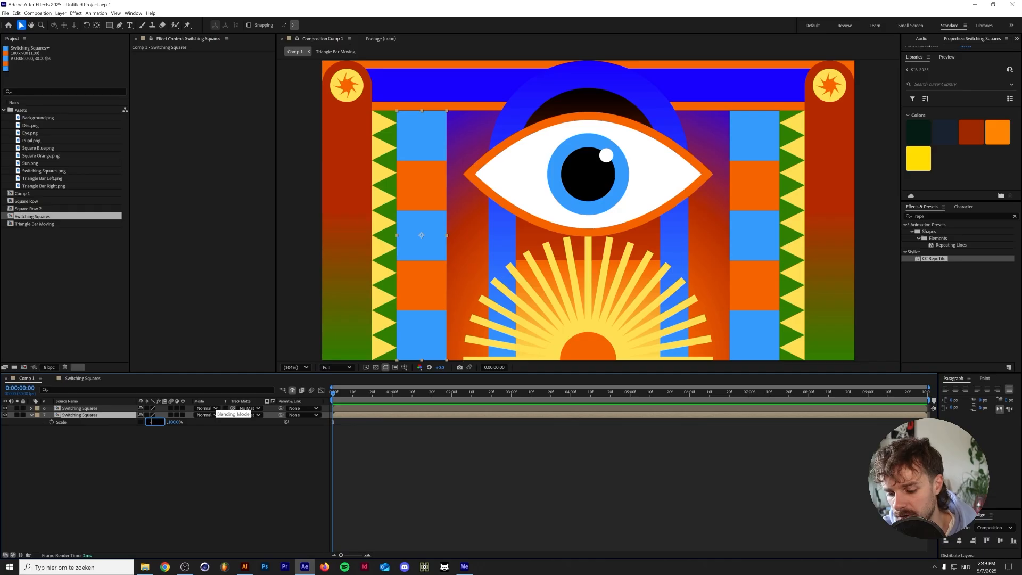
pyautogui.press('Return')
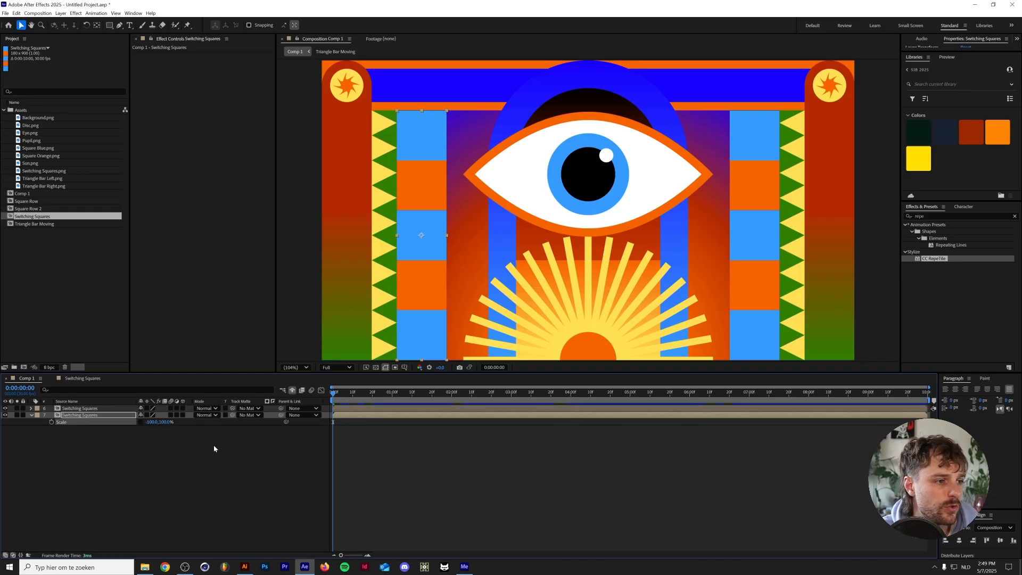
pyautogui.press('space')
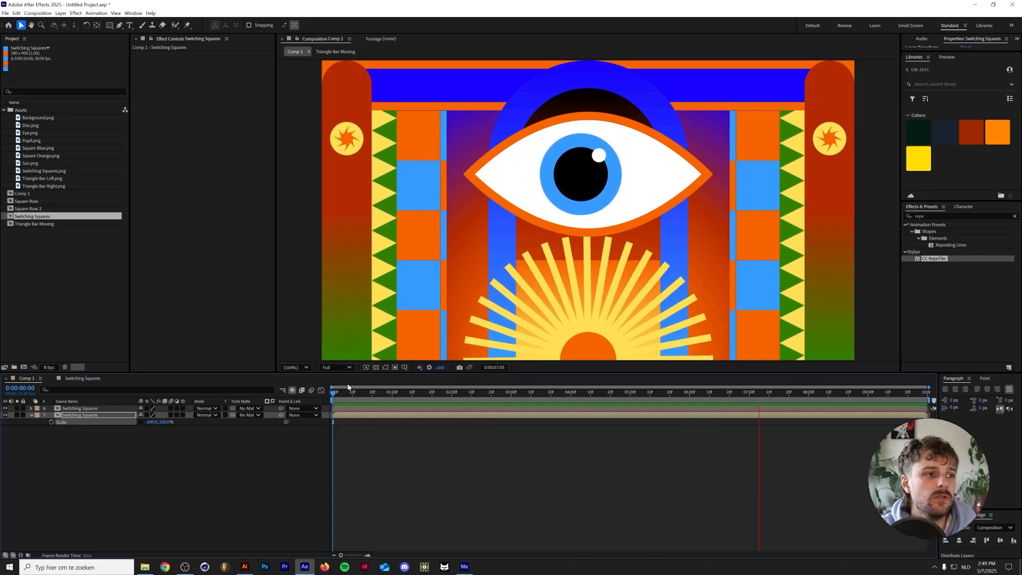
pyautogui.press('space')
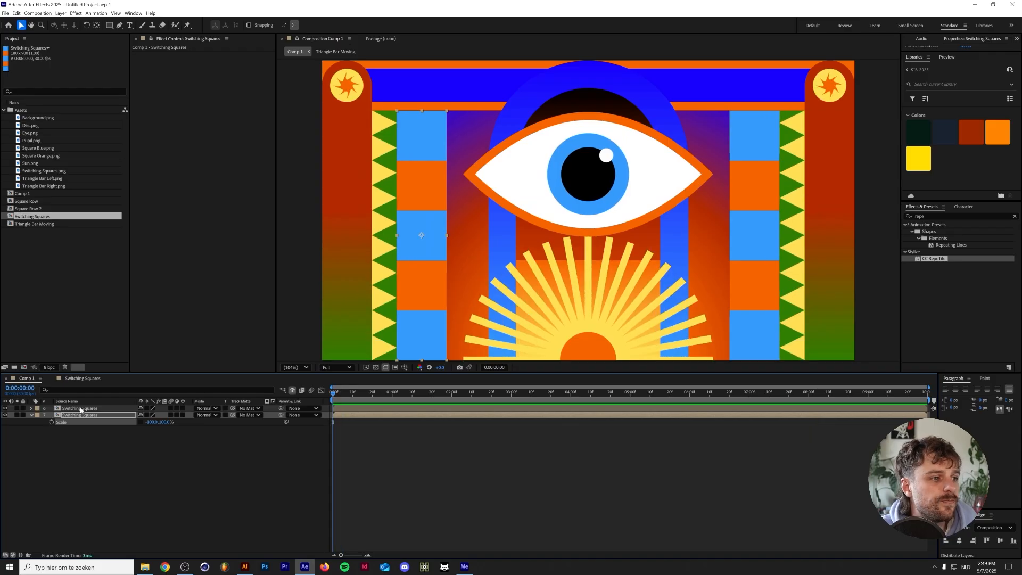
pyautogui.click(32, 416)
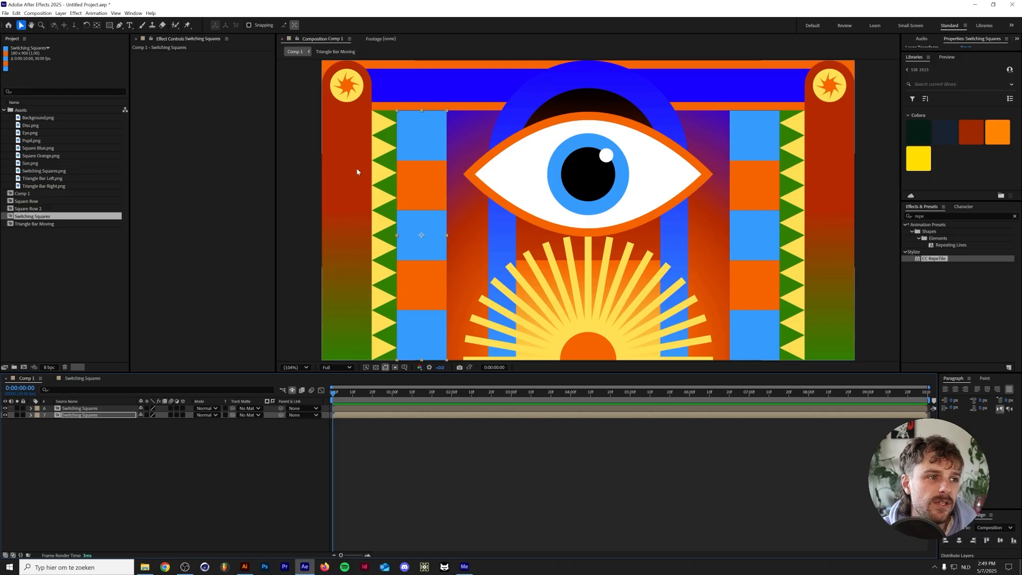
# Switch to Illustrator, add the right gradient pillar from the background group to the export assets as Gradient Pillar, and export it
pyautogui.click(245, 566)
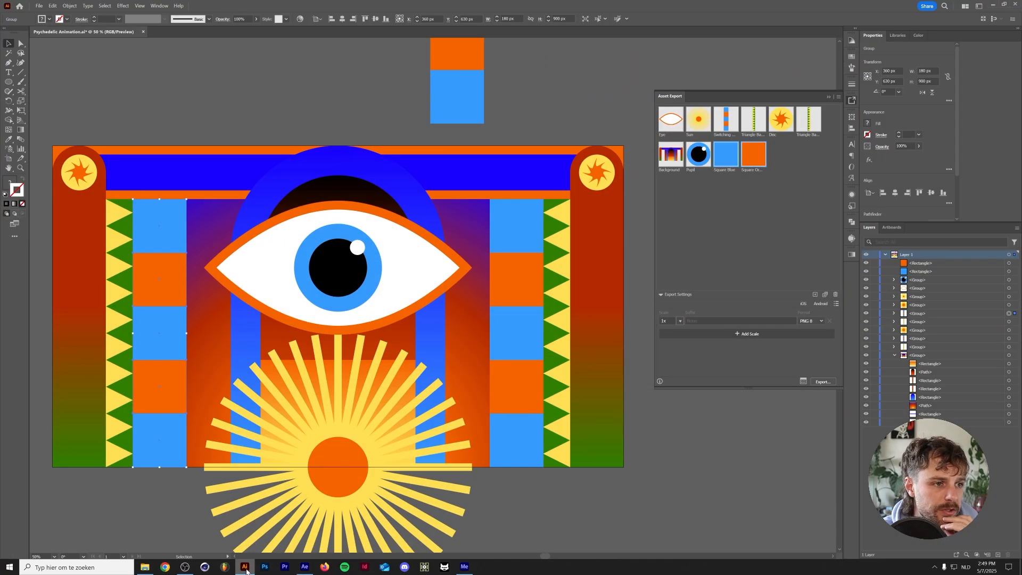
pyautogui.click(612, 380)
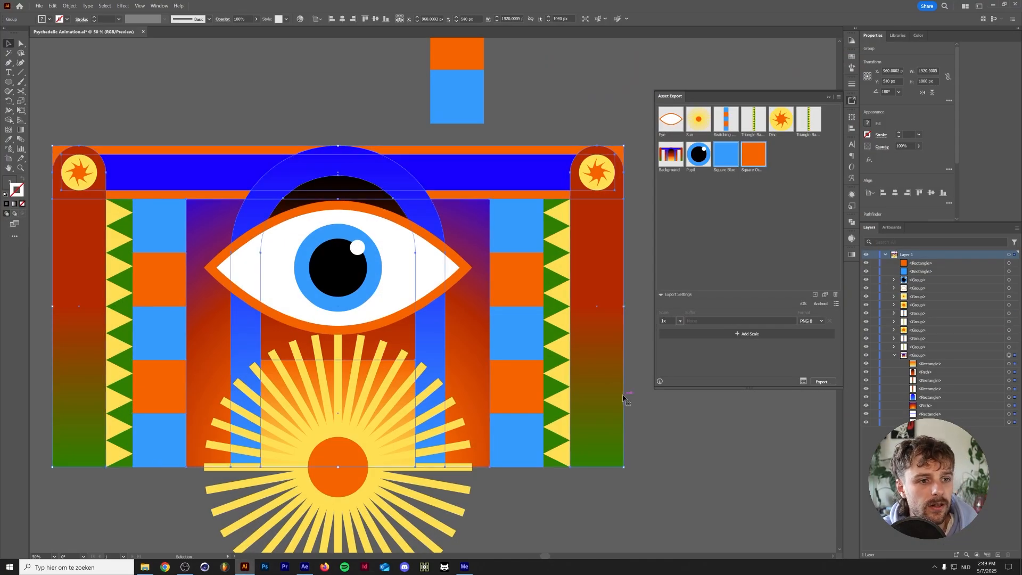
pyautogui.click(1015, 381)
pyautogui.keyDown('shift'); pyautogui.click(1015, 389); pyautogui.keyUp('shift')
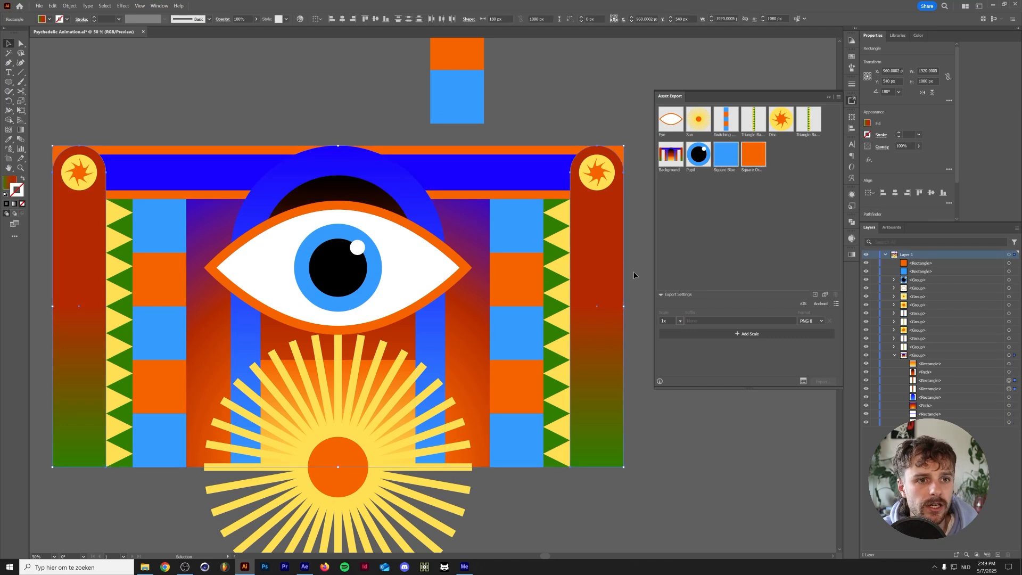
pyautogui.click(595, 290)
pyautogui.press('a')
pyautogui.click(610, 285)
pyautogui.moveTo(611, 285); pyautogui.dragTo(777, 180)
pyautogui.doubleClick(778, 169)
pyautogui.write('Gradient P')
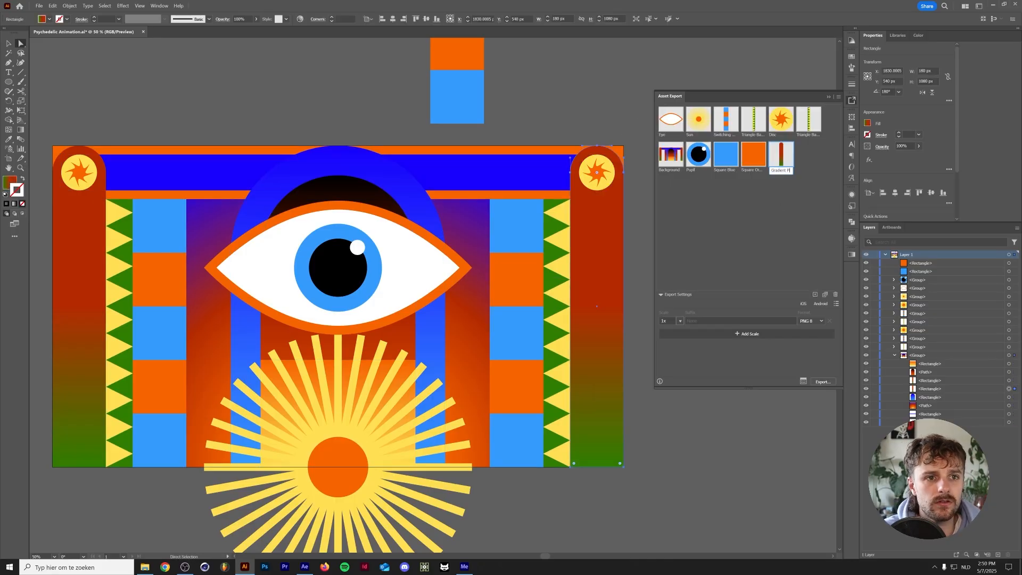
pyautogui.press('Return')
pyautogui.click(823, 382)
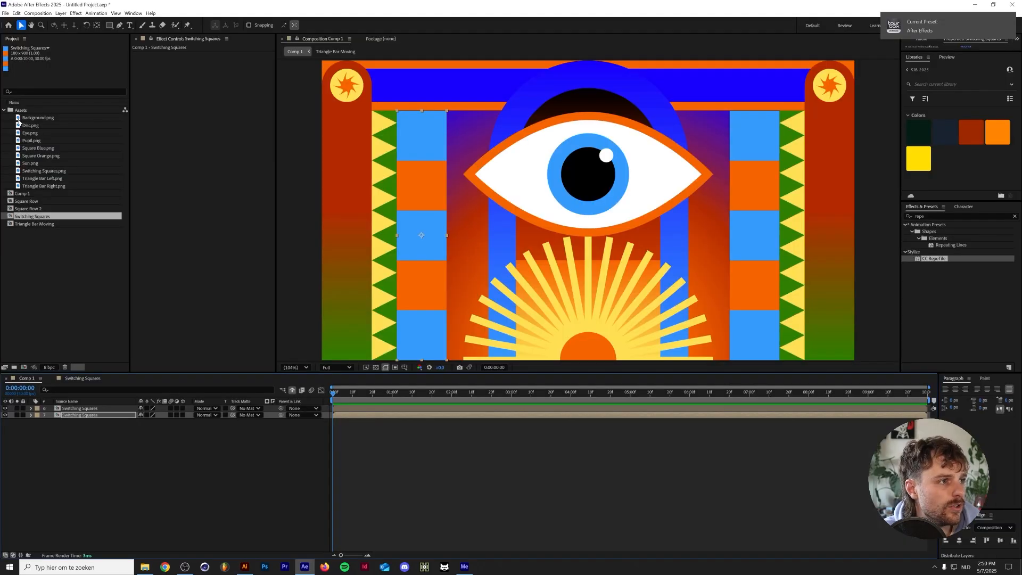
# Back in After Effects, import Gradient Pillar.png into the Assets folder and place it as the first layer in Comp 1
pyautogui.click(22, 111)
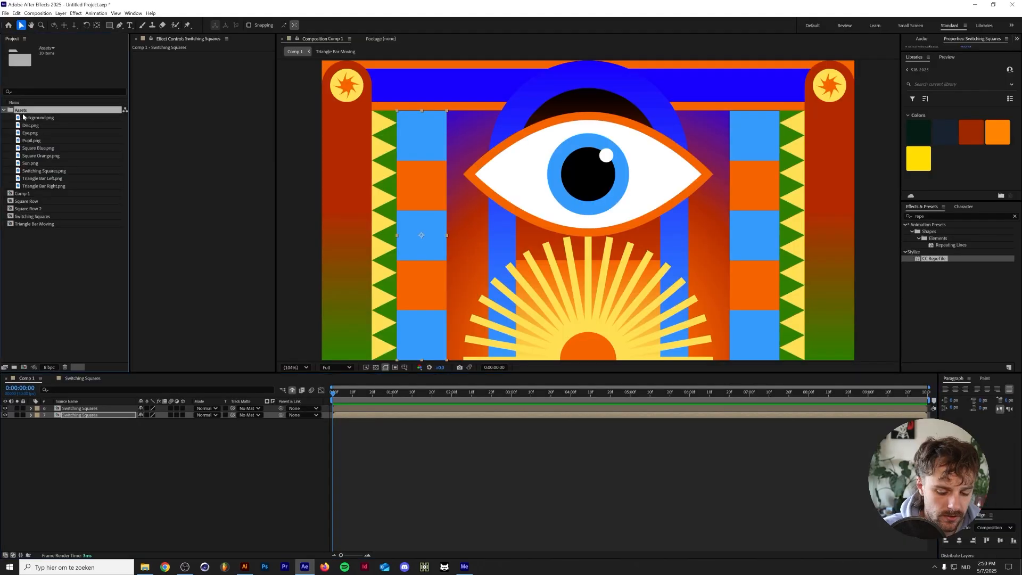
pyautogui.hotkey('ctrl', 'i')
pyautogui.doubleClick(527, 191)
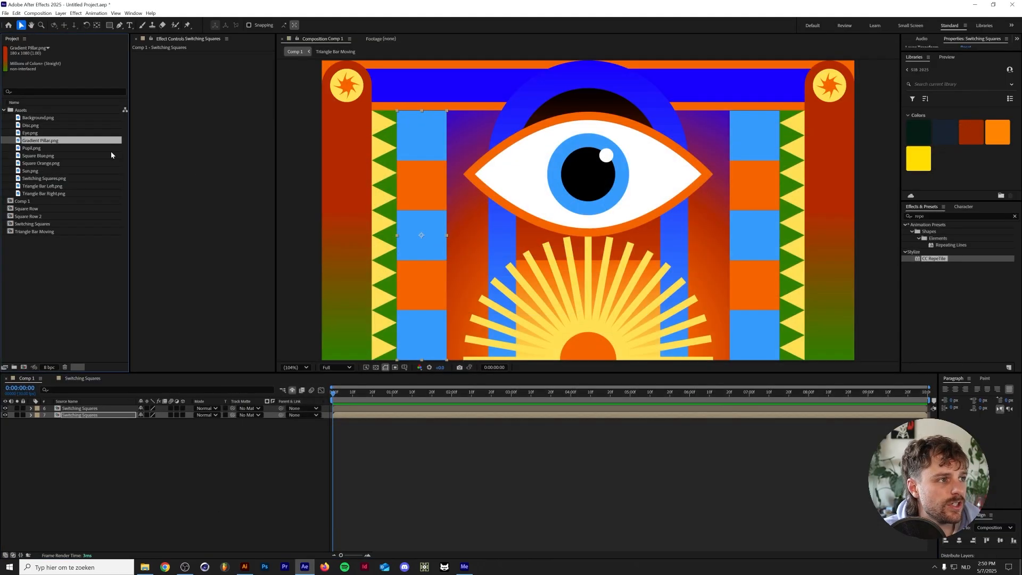
pyautogui.moveTo(70, 142); pyautogui.dragTo(146, 457)
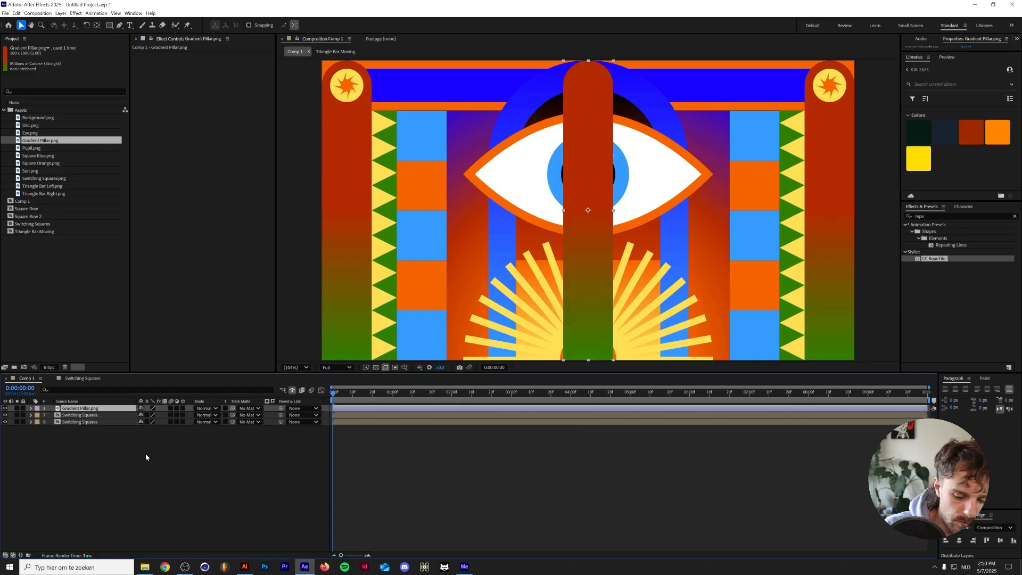
# With both Switching Squares layers hidden as shy, align the Gradient Pillar layer to the composition's right edge and a duplicate to its left edge
pyautogui.click(139, 415)
pyautogui.click(140, 415)
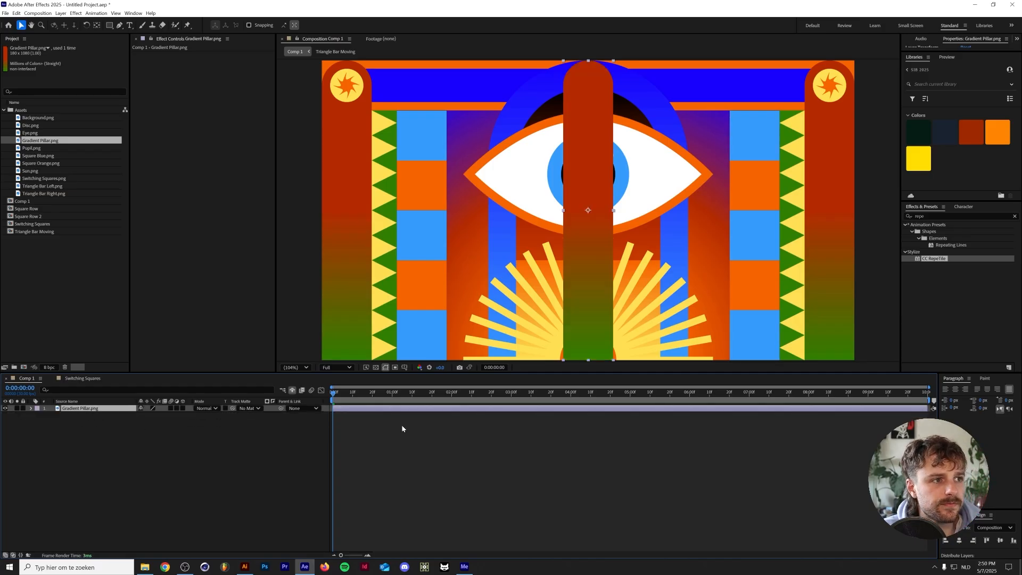
pyautogui.click(973, 540)
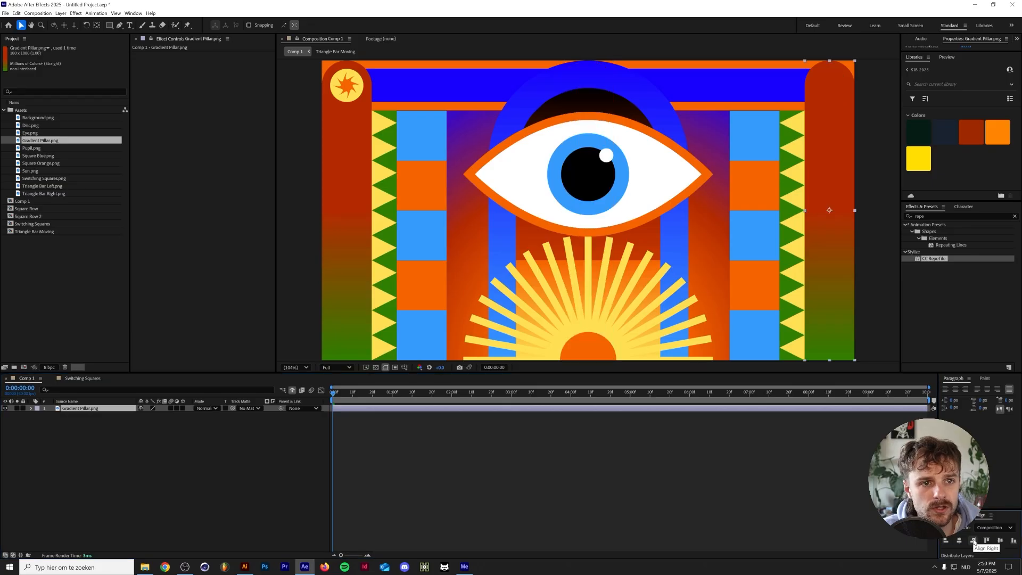
pyautogui.hotkey('ctrl', 'd')
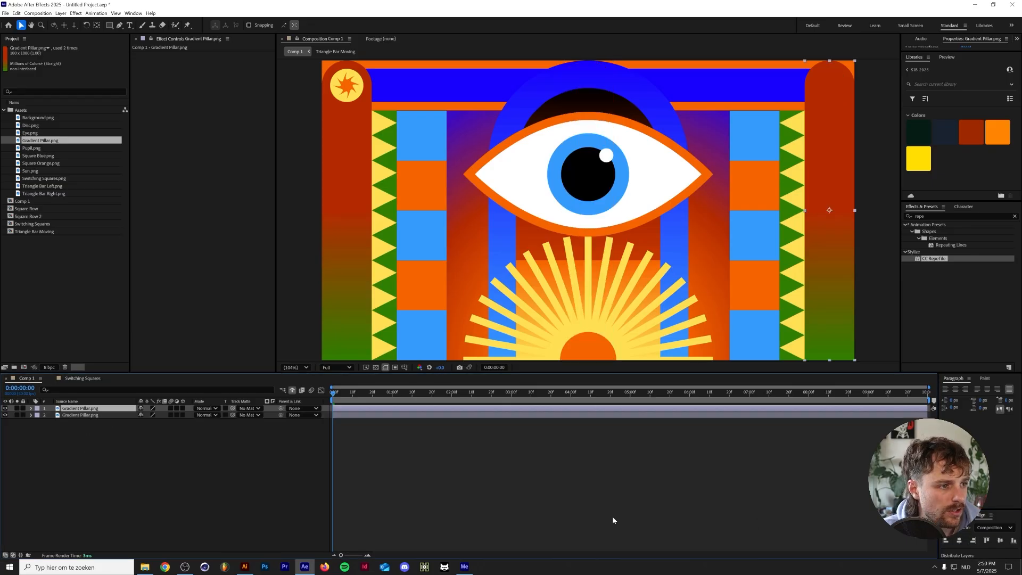
pyautogui.click(946, 540)
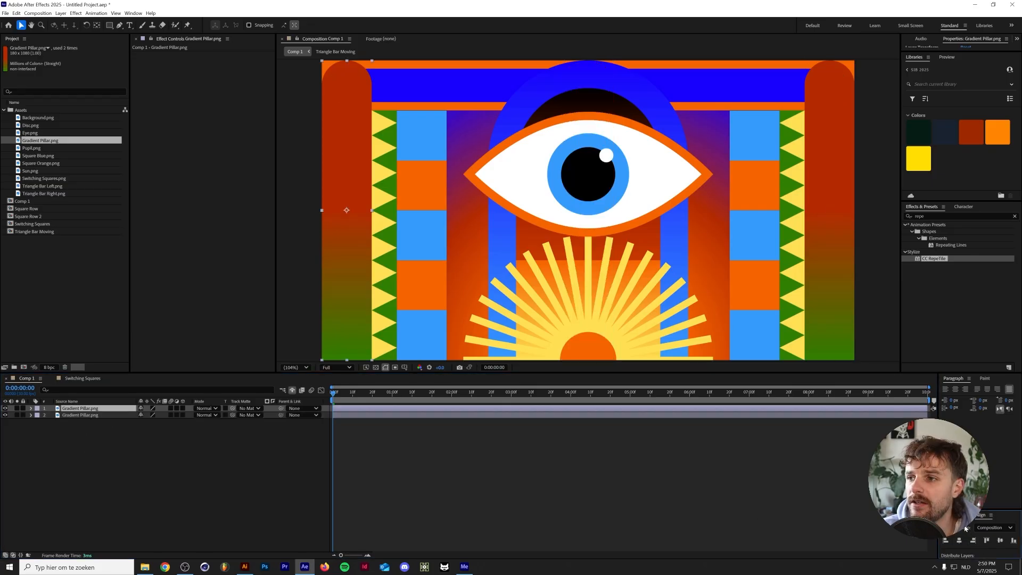
pyautogui.click(133, 13)
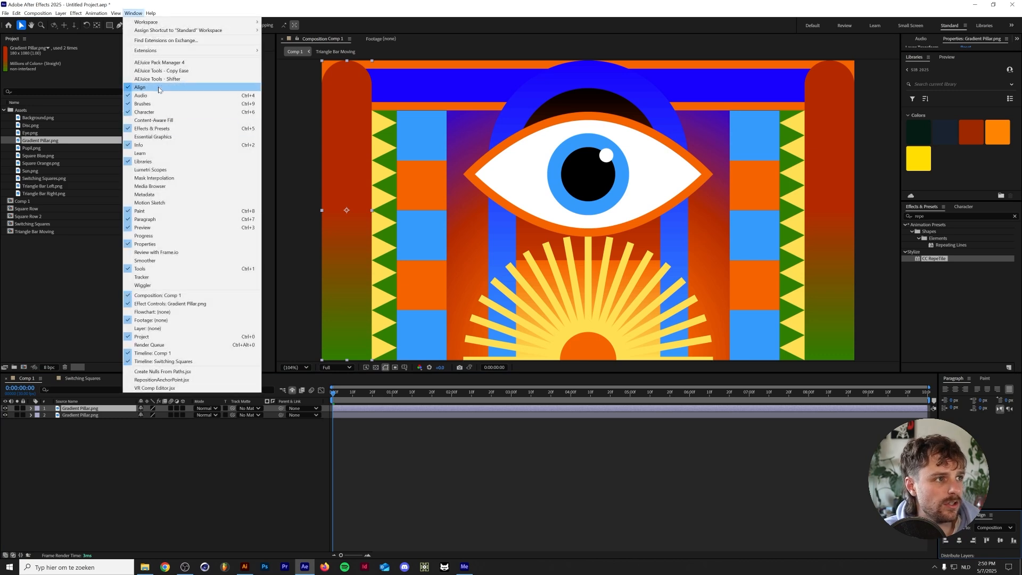
pyautogui.click(235, 462)
# Show the shy layers again and move both Gradient Pillar layers below the Disc layers, directly above Sun.png
pyautogui.click(291, 390)
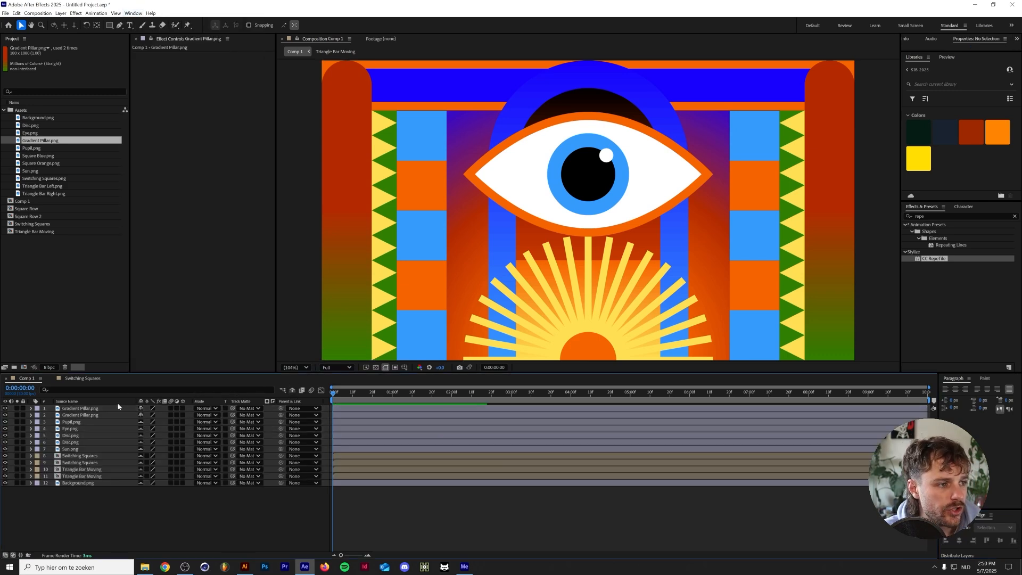
pyautogui.click(107, 408)
pyautogui.keyDown('shift'); pyautogui.click(100, 416); pyautogui.keyUp('shift')
pyautogui.moveTo(85, 416); pyautogui.dragTo(106, 445)
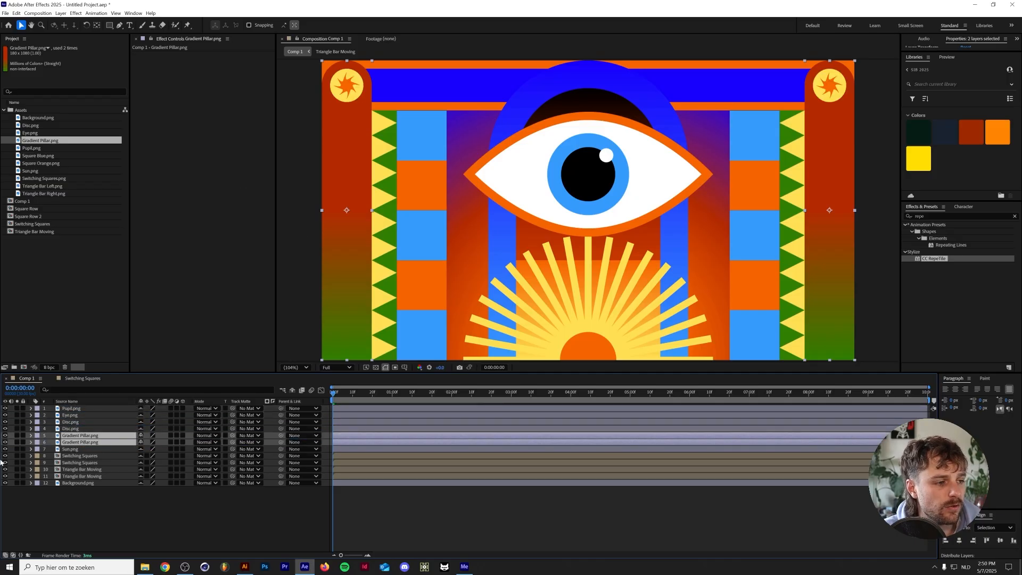
pyautogui.click(94, 503)
# Find the Gradient Ramp effect and apply it to the left Gradient Pillar layer
pyautogui.click(100, 435)
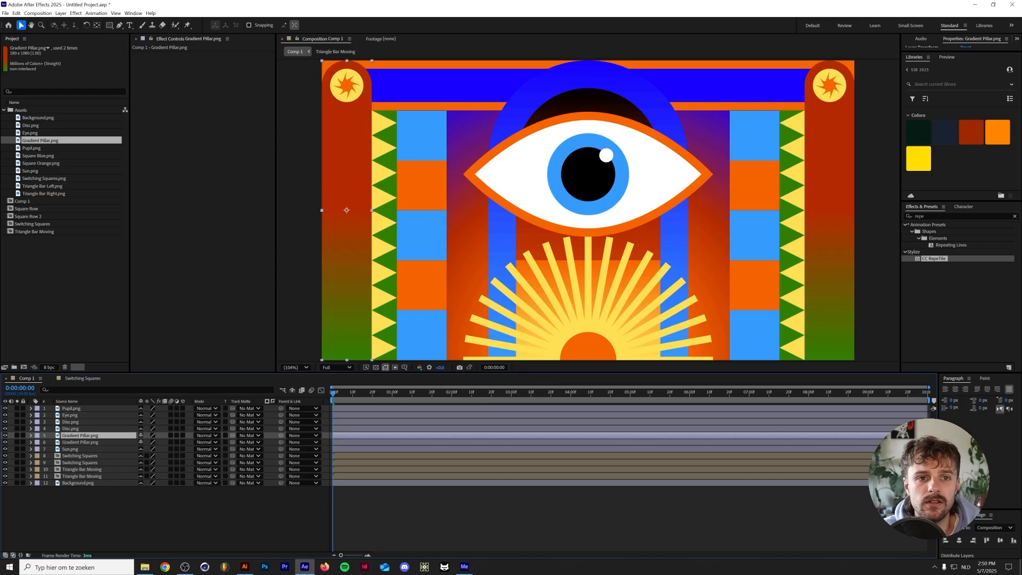
pyautogui.click(941, 216)
pyautogui.write('gradien')
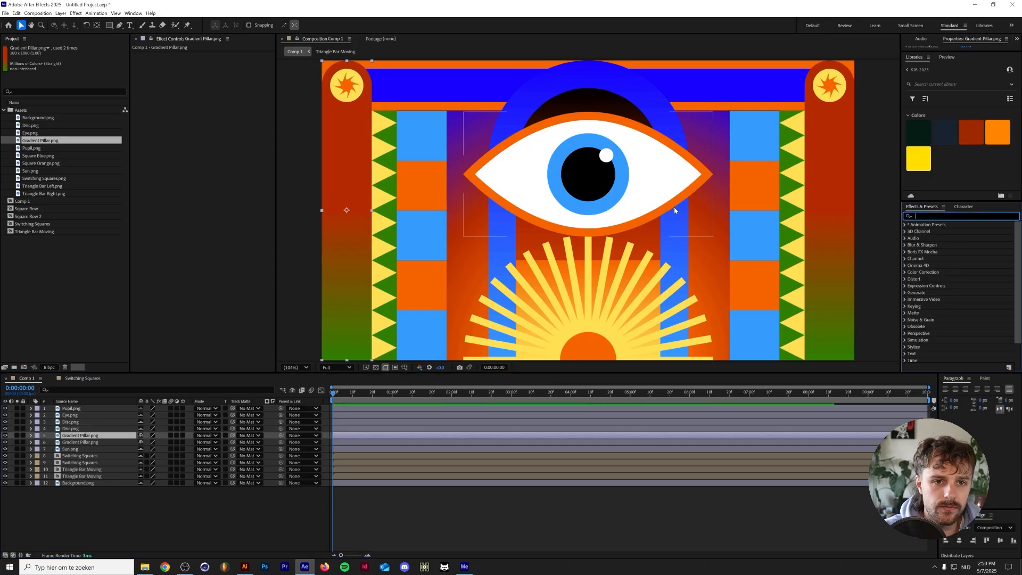
pyautogui.write('t')
pyautogui.click(954, 259)
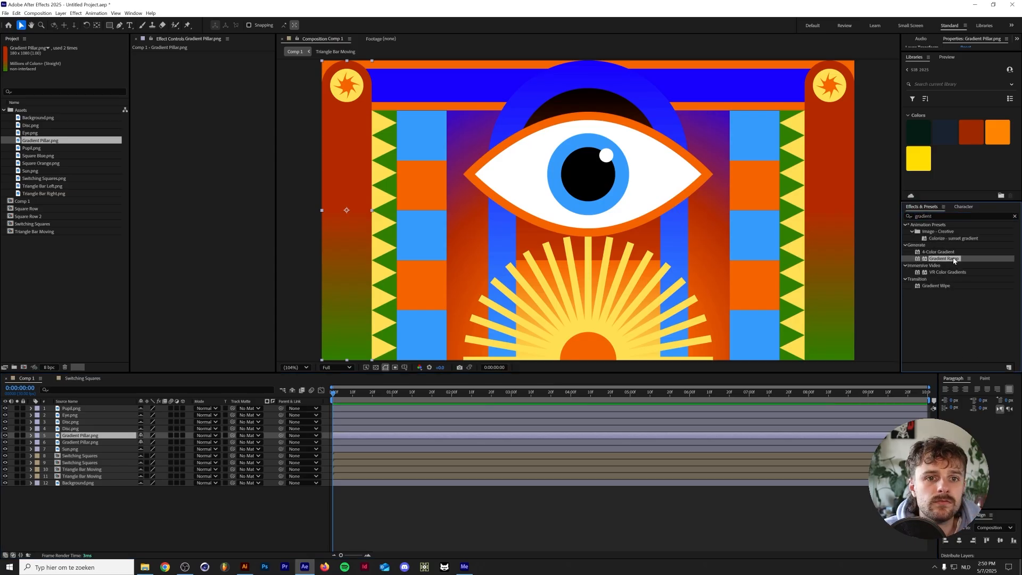
pyautogui.moveTo(959, 258); pyautogui.dragTo(112, 438)
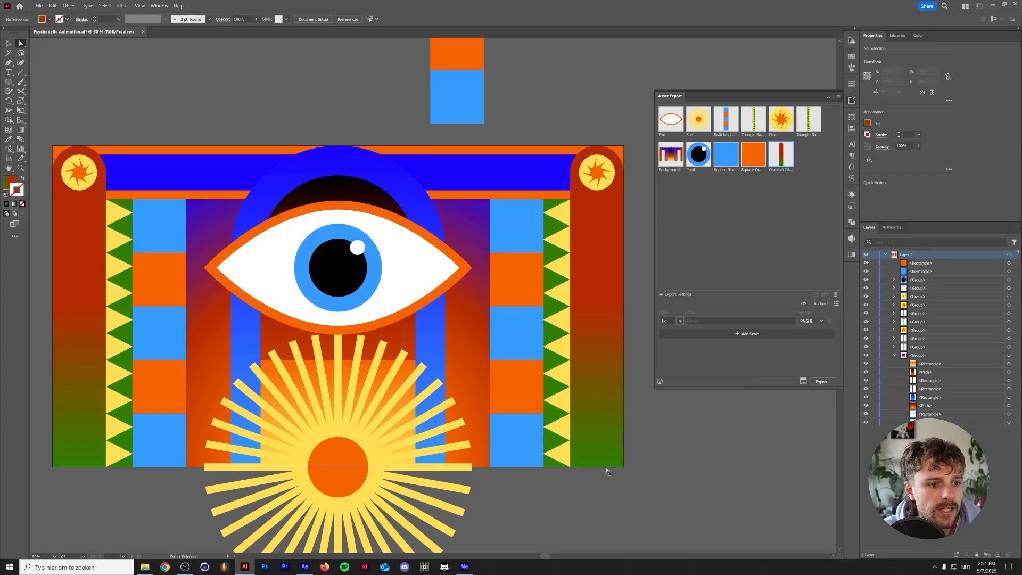
# Copy the pillar gradient's green 2F7F00 from Illustrator and set it as the Gradient Ramp's End Color in After Effects
pyautogui.click(603, 466)
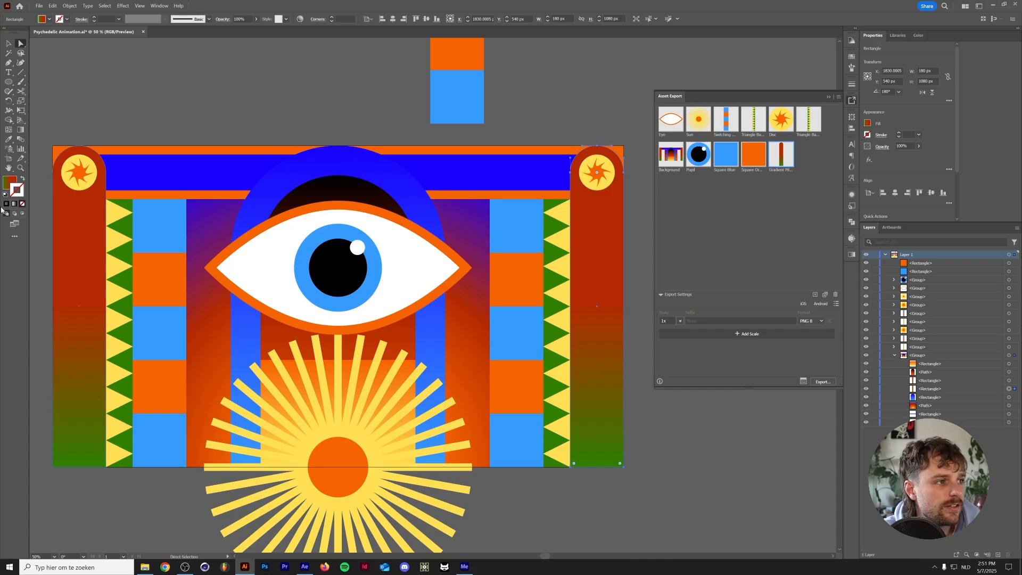
pyautogui.click(7, 184)
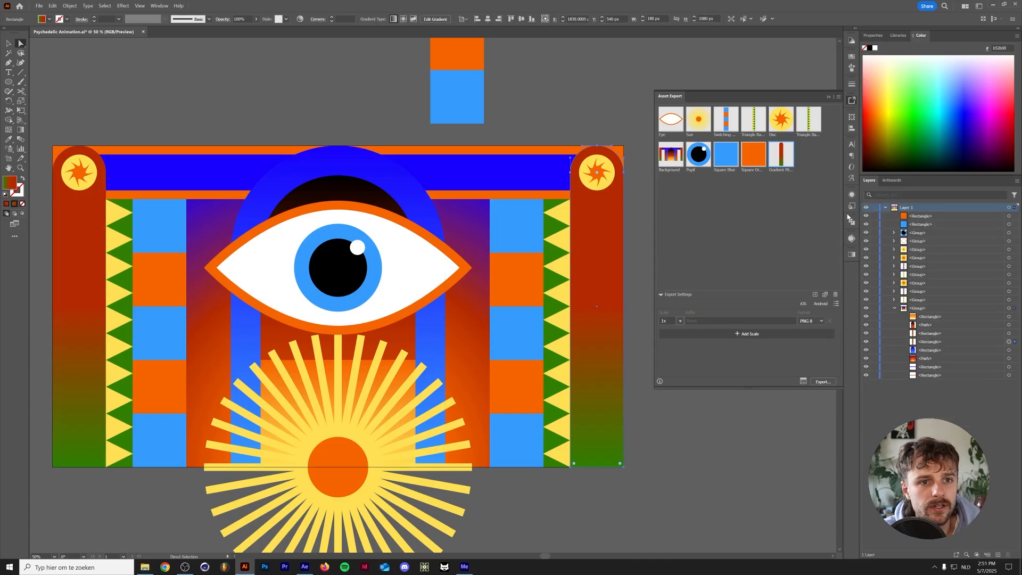
pyautogui.click(852, 254)
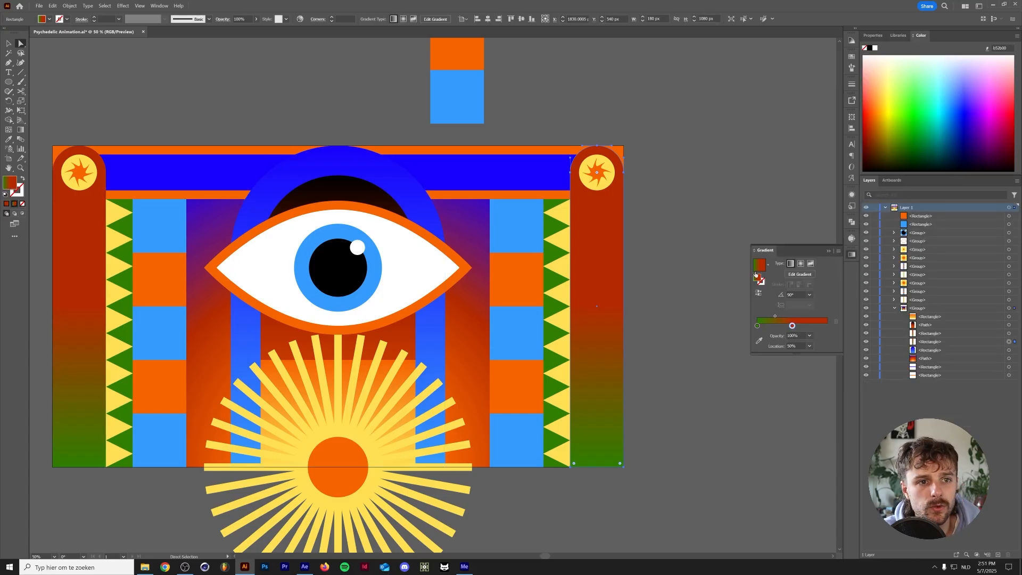
pyautogui.doubleClick(757, 326)
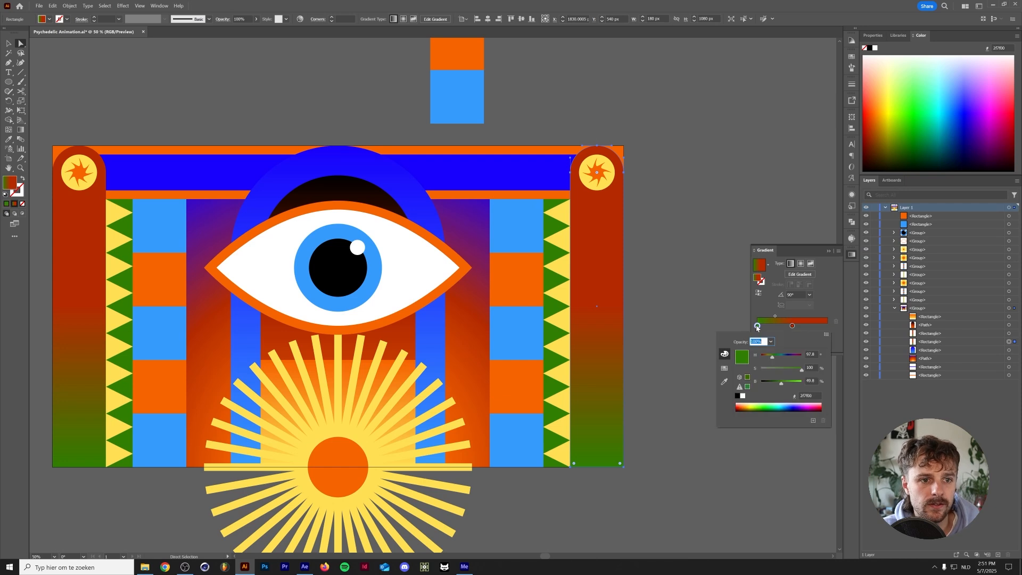
pyautogui.click(808, 396)
pyautogui.hotkey('ctrl', 'c')
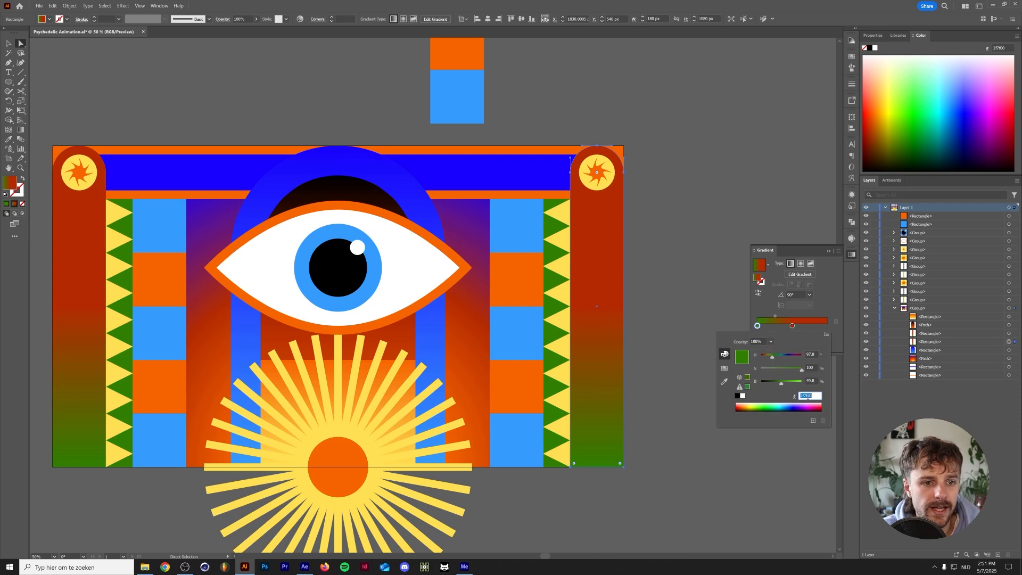
pyautogui.click(305, 566)
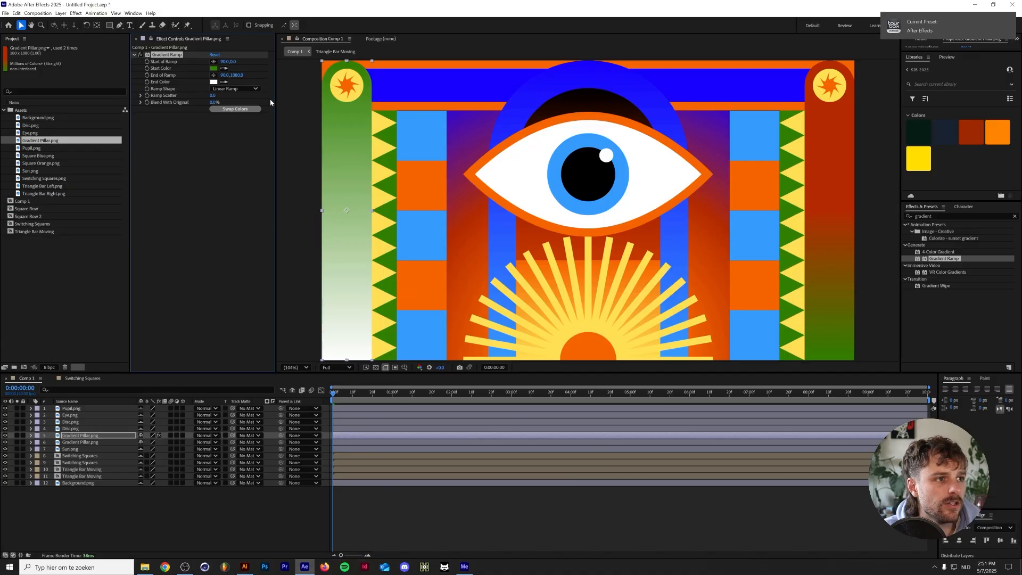
pyautogui.click(214, 83)
pyautogui.hotkey('ctrl', 'v')
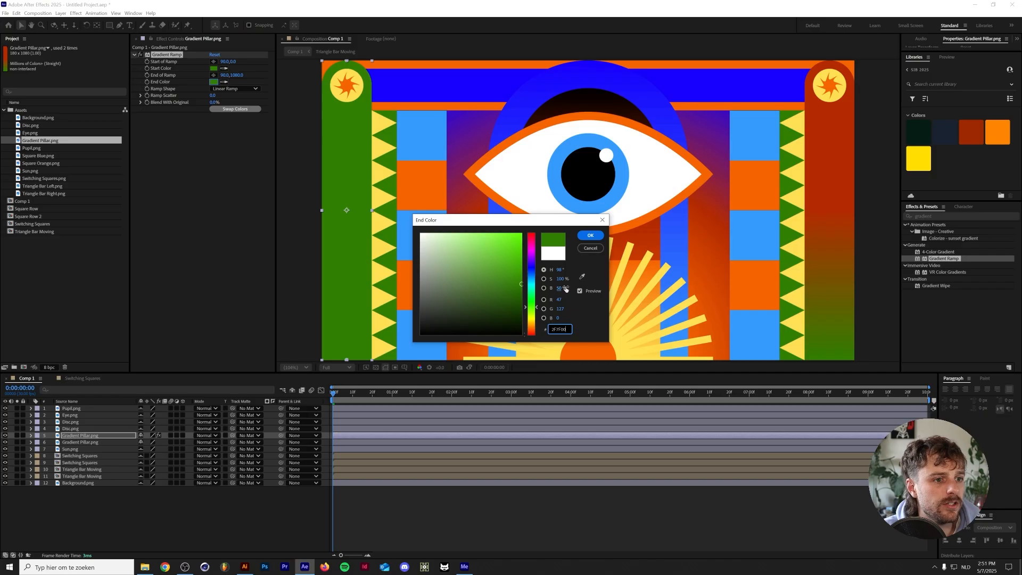
pyautogui.click(591, 237)
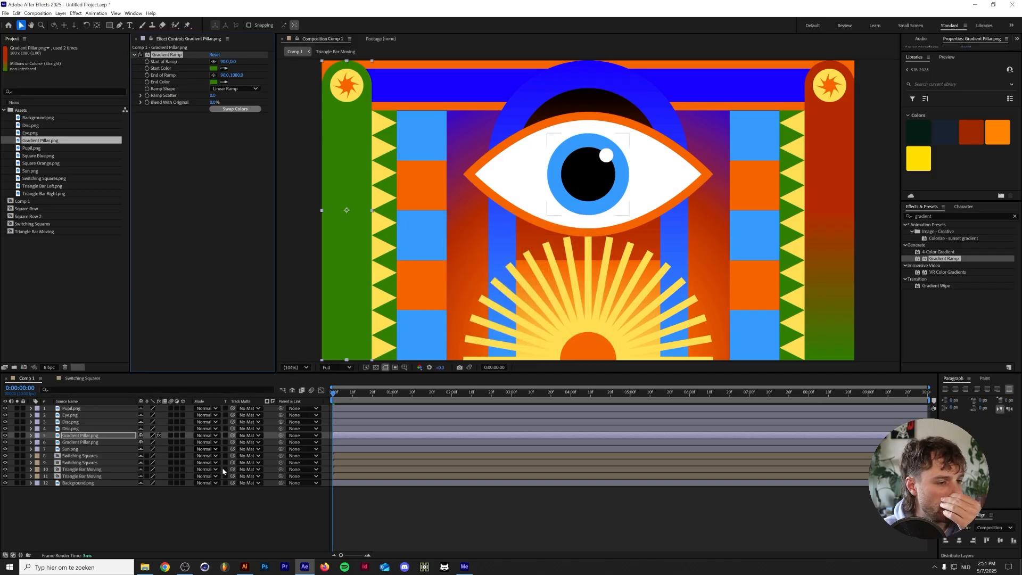
# Copy the pillar gradient's red B52B00 from Illustrator and set it as the Gradient Ramp's Start Color in After Effects
pyautogui.click(245, 567)
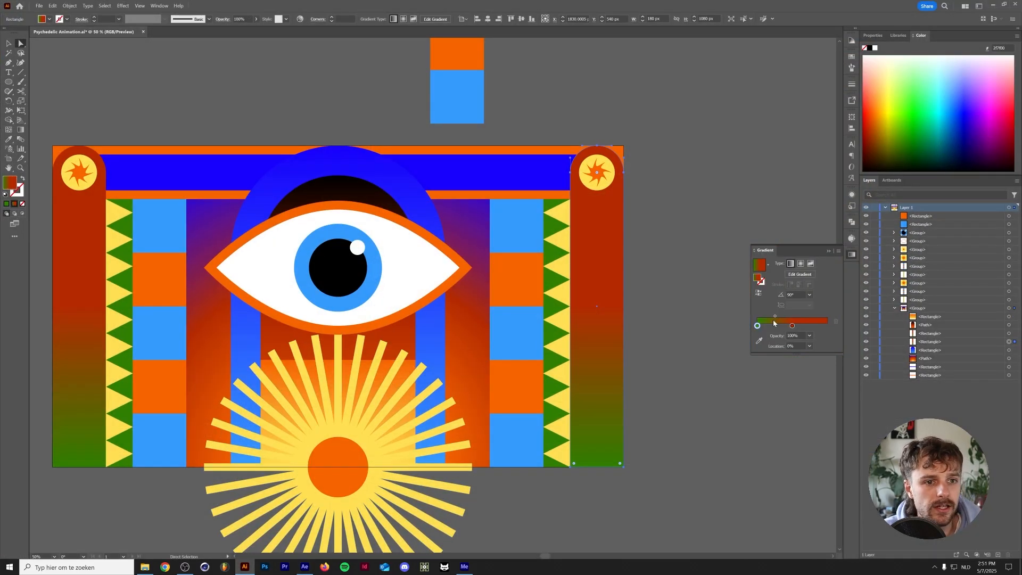
pyautogui.doubleClick(793, 326)
pyautogui.click(808, 396)
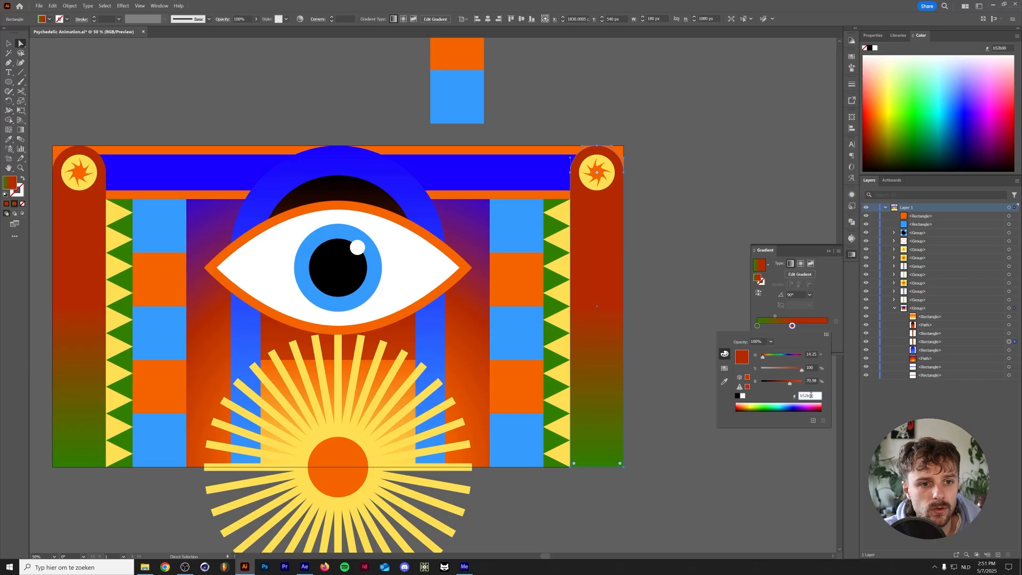
pyautogui.click(305, 567)
pyautogui.click(214, 69)
pyautogui.write('B52B00')
pyautogui.press('Return')
# Check the red stop's location in the Illustrator gradient and set the Gradient Ramp's Start of Ramp Y to 540 in After Effects
pyautogui.click(245, 566)
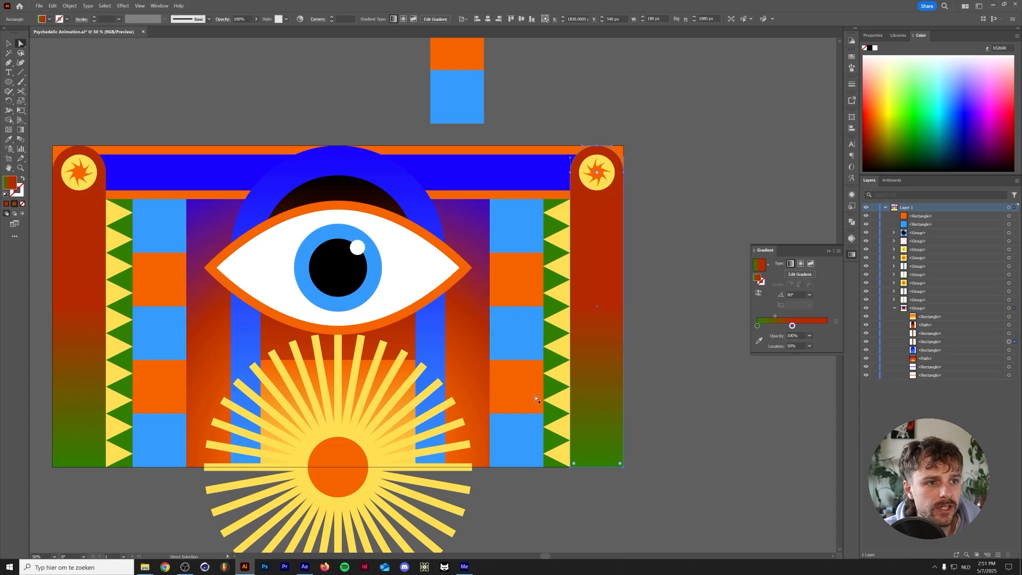
pyautogui.click(304, 567)
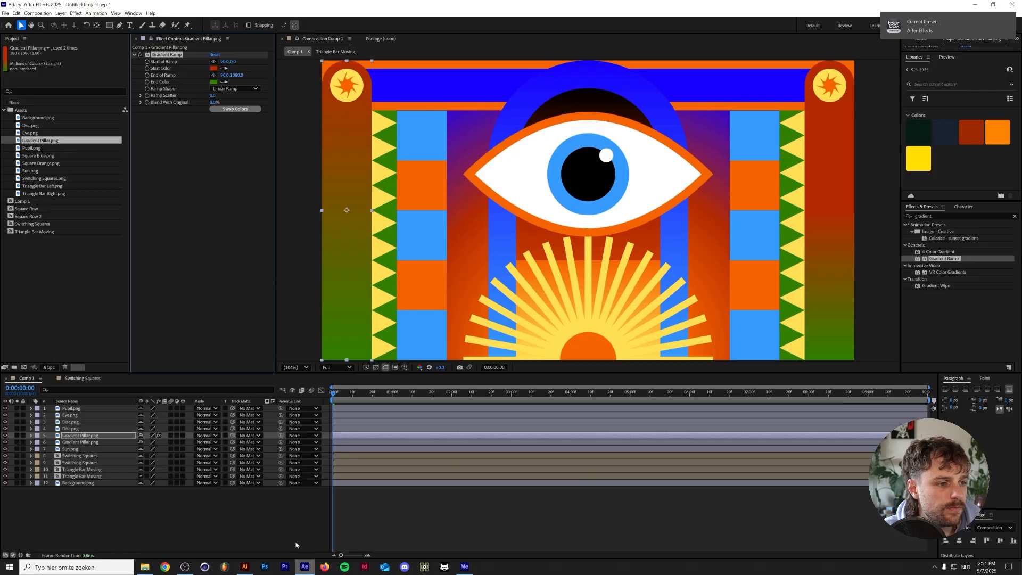
pyautogui.click(232, 61)
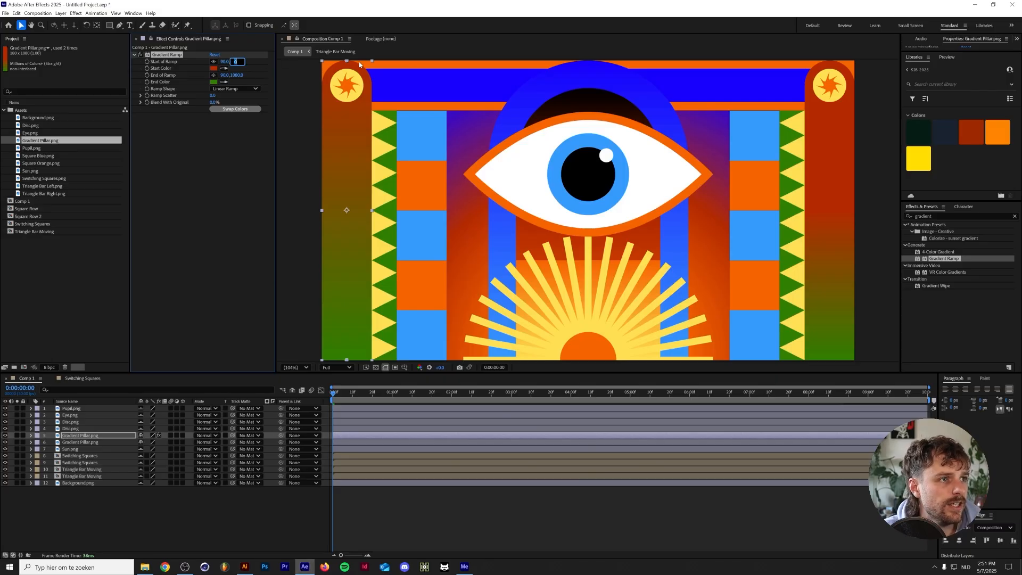
pyautogui.write('540')
pyautogui.press('Return')
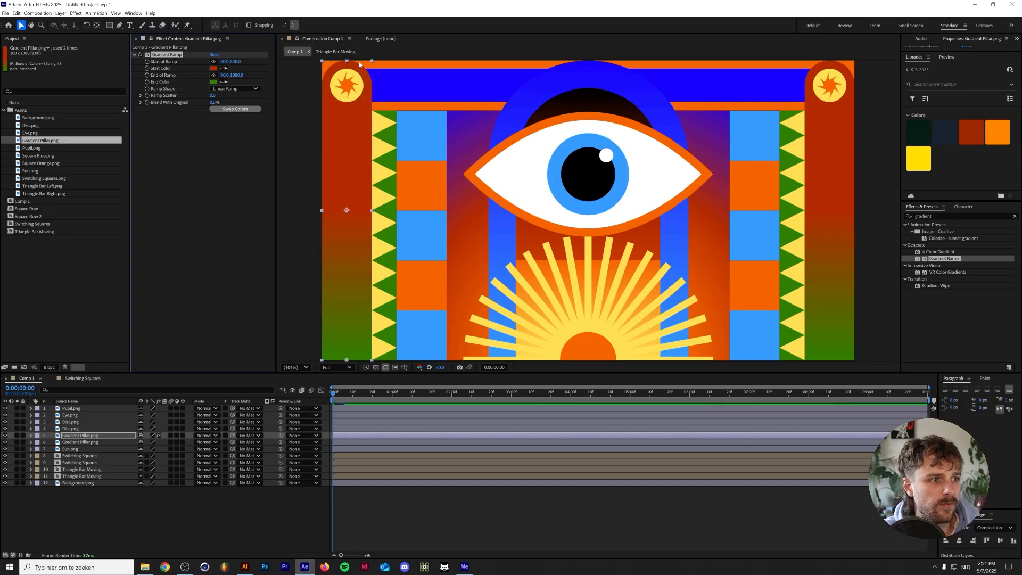
# Try shifting the Gradient Ramp's End of Ramp position horizontally on the left pillar, and undo the change
pyautogui.click(206, 182)
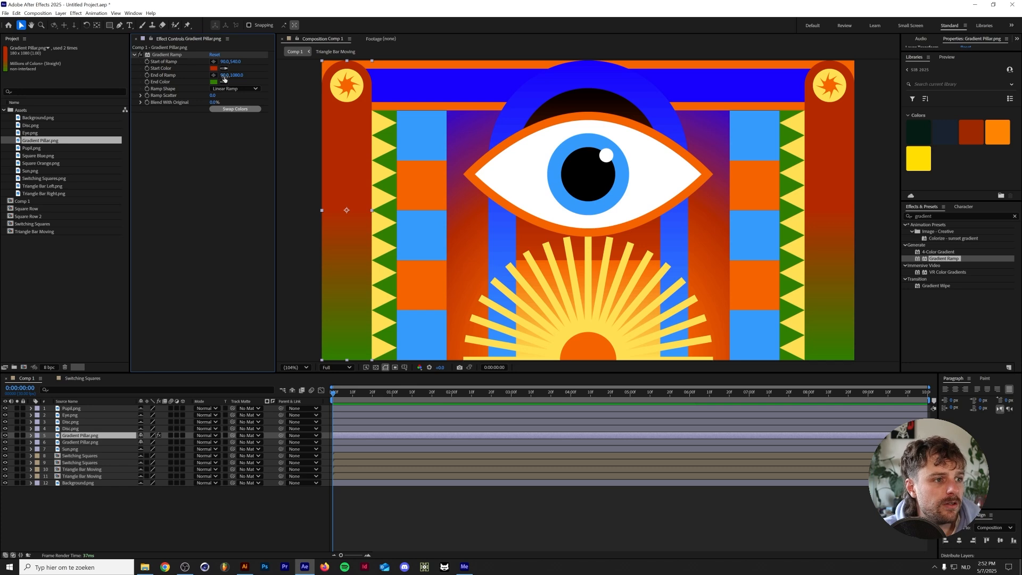
pyautogui.moveTo(223, 76); pyautogui.dragTo(12, 64)
pyautogui.hotkey('ctrl', 'z')
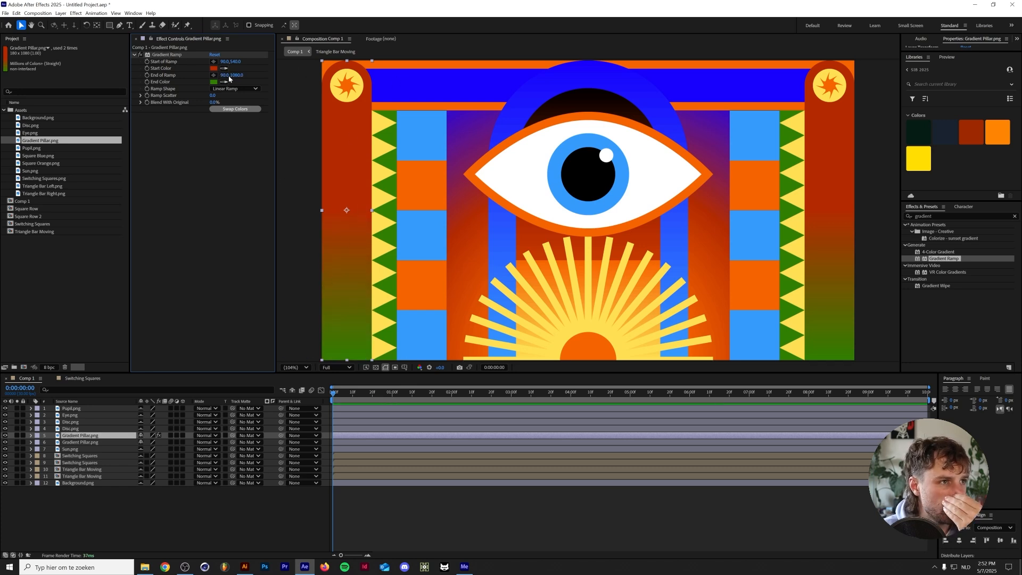
# Keyframe the left pillar's Gradient Ramp start and end positions, setting Start of Ramp Y to 0 and End of Ramp Y to 540 at 2 seconds
pyautogui.moveTo(234, 75); pyautogui.dragTo(282, 92)
pyautogui.hotkey('ctrl', 'z')
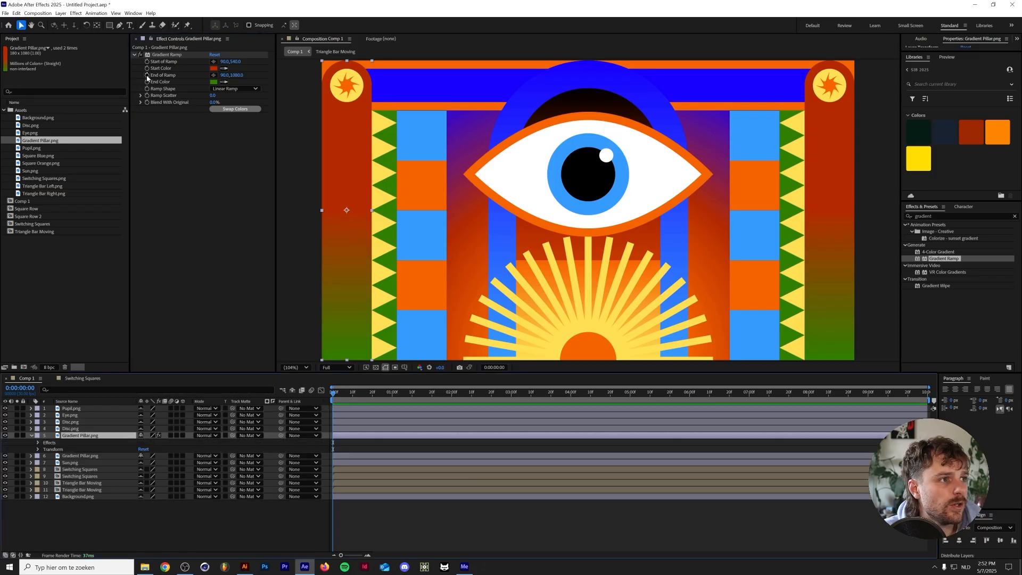
pyautogui.click(148, 75)
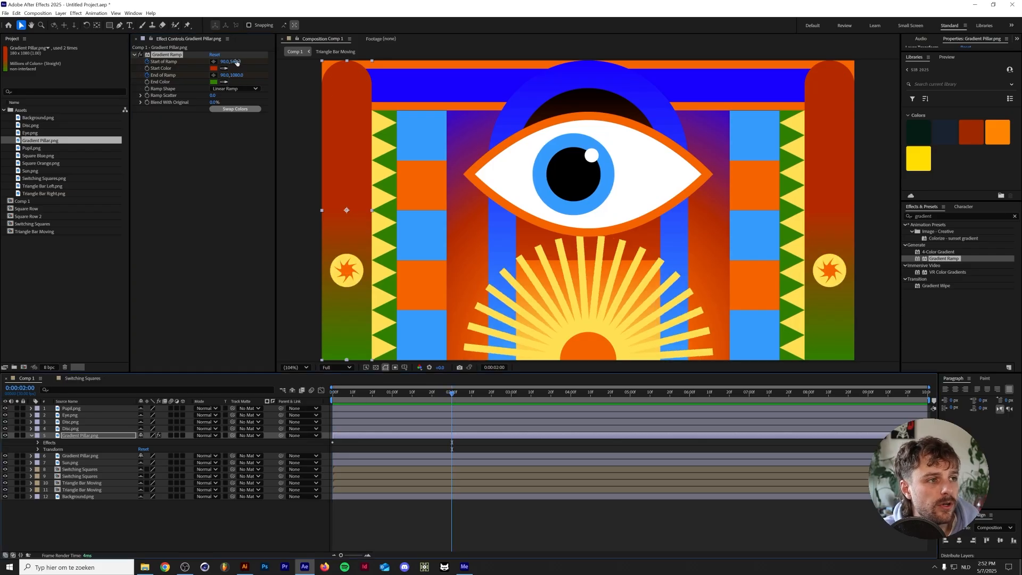
pyautogui.click(237, 62)
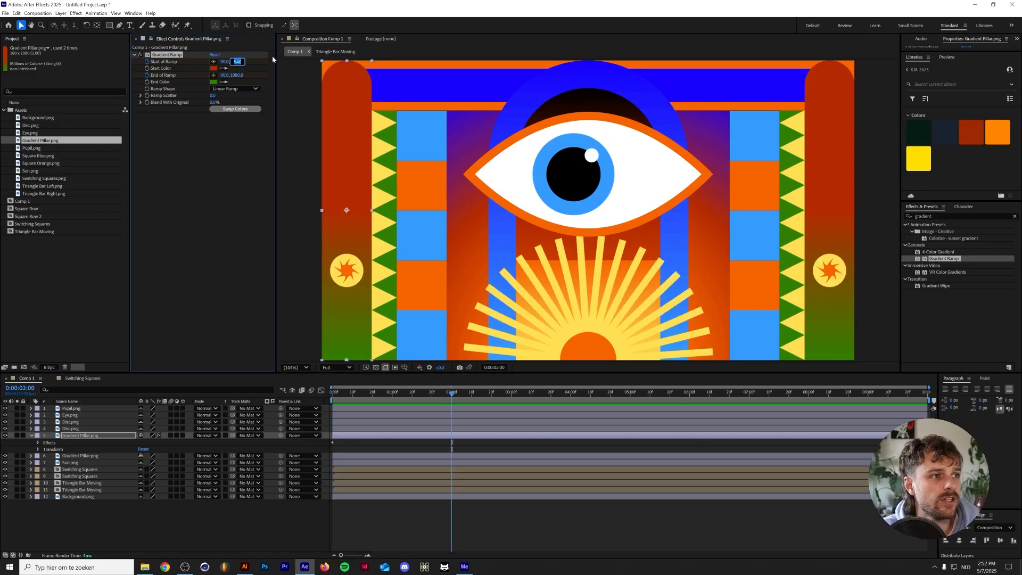
pyautogui.write('0')
pyautogui.press('Return')
pyautogui.click(237, 75)
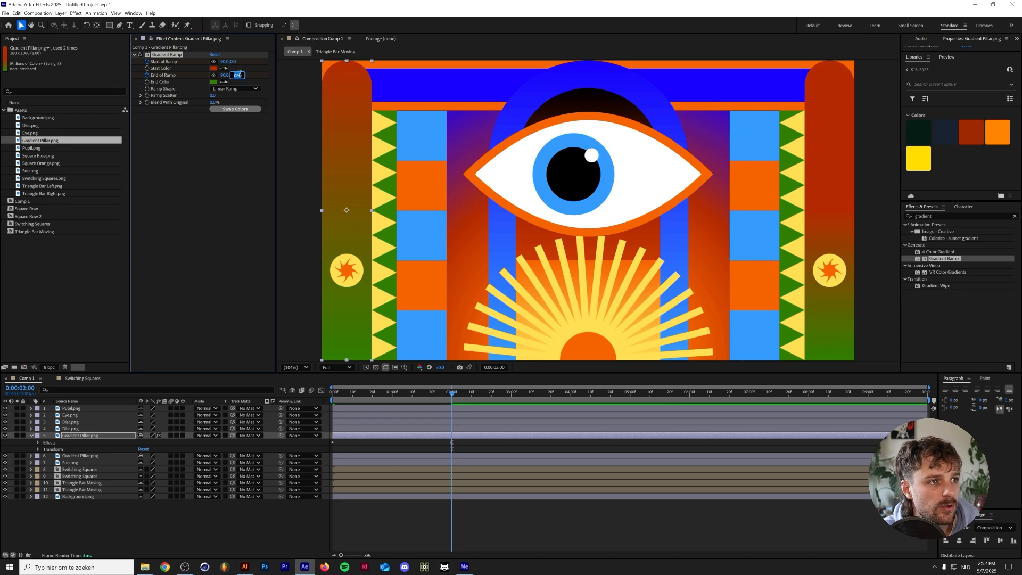
pyautogui.write('540')
pyautogui.press('Return')
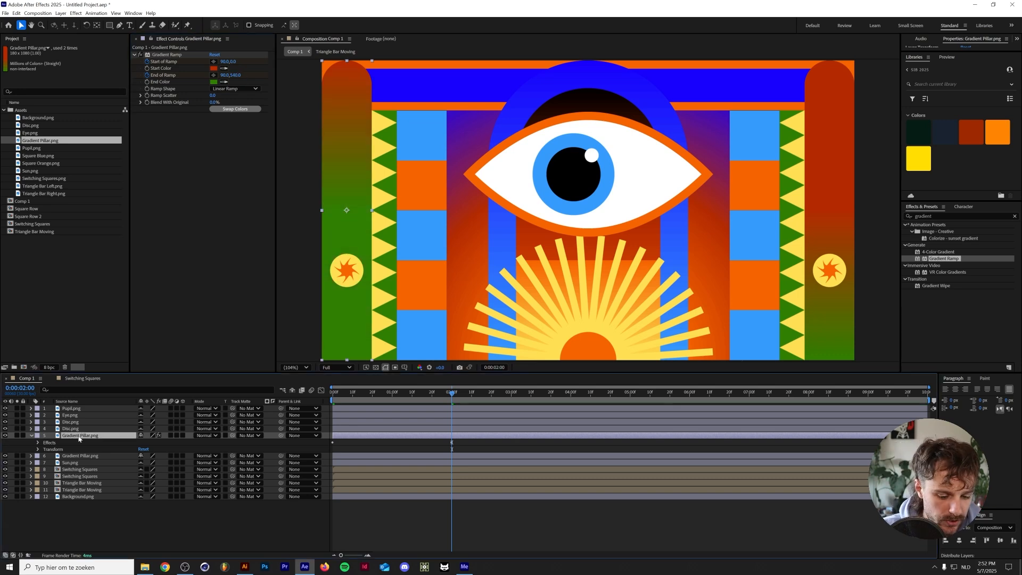
# Copy the left pillar's first Start and End of Ramp keyframes to 4 seconds and preview the animation from the beginning
pyautogui.press('u')
pyautogui.moveTo(346, 444); pyautogui.dragTo(330, 459)
pyautogui.moveTo(517, 395); pyautogui.dragTo(572, 391)
pyautogui.hotkey('ctrl', 'v')
pyautogui.press('Home')
pyautogui.press('space')
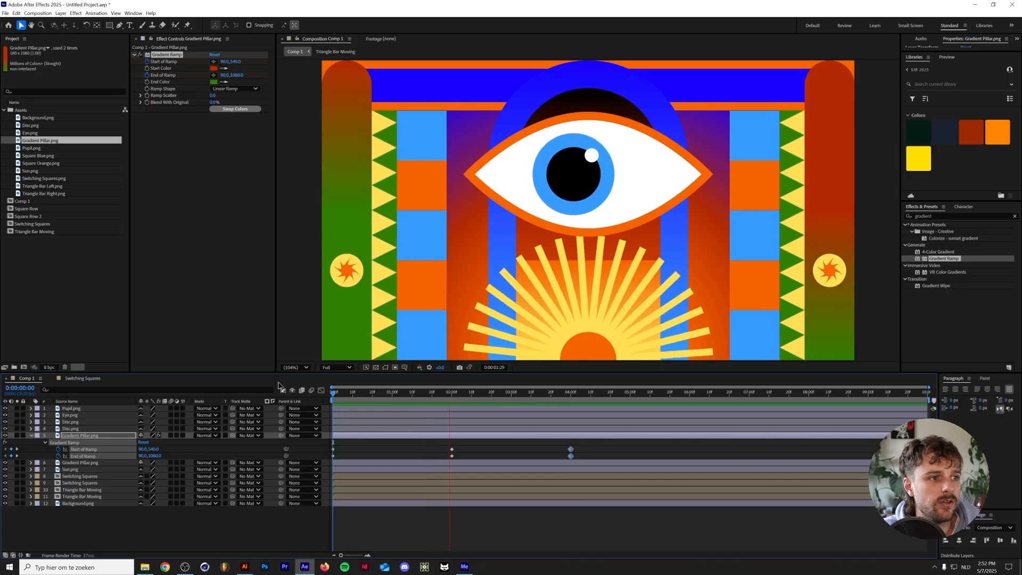
# Shorten the gradient cycle by moving the later Start and End of Ramp keyframes to 1 and 2 seconds, and preview it
pyautogui.click(586, 403)
pyautogui.moveTo(588, 442); pyautogui.dragTo(385, 453)
pyautogui.moveTo(452, 449); pyautogui.dragTo(392, 449)
pyautogui.press('space')
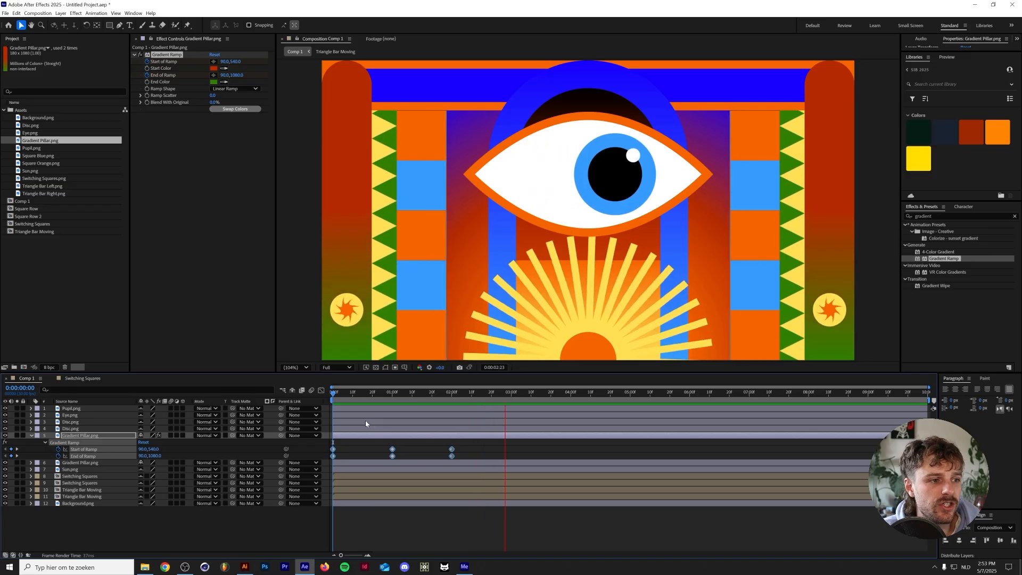
pyautogui.press('space')
pyautogui.press('space')
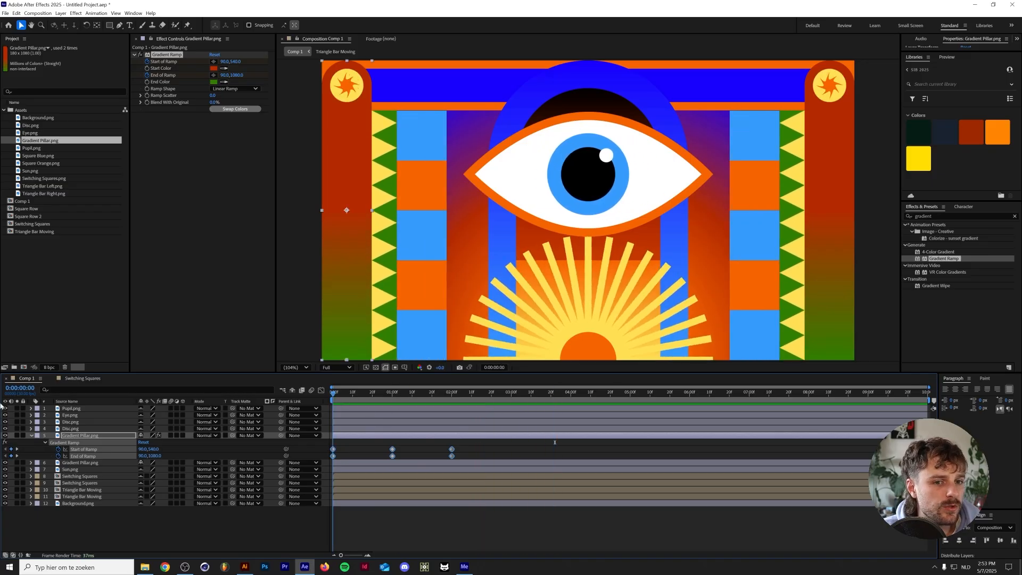
# Add loopOut() expressions to the left pillar's Start of Ramp and End of Ramp properties
pyautogui.keyDown('alt'); pyautogui.click(58, 450); pyautogui.keyUp('alt')
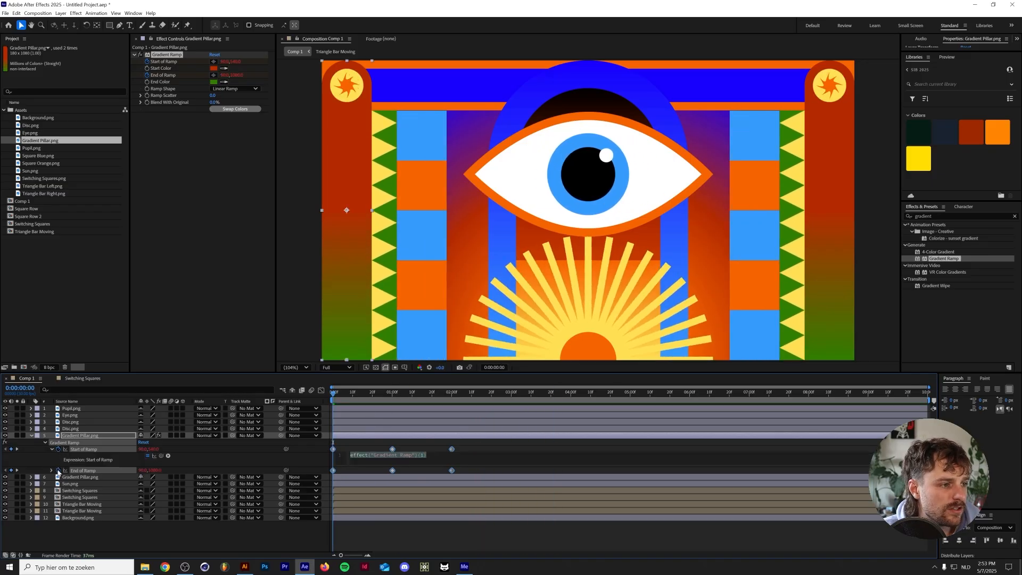
pyautogui.keyDown('alt'); pyautogui.click(58, 471); pyautogui.keyUp('alt')
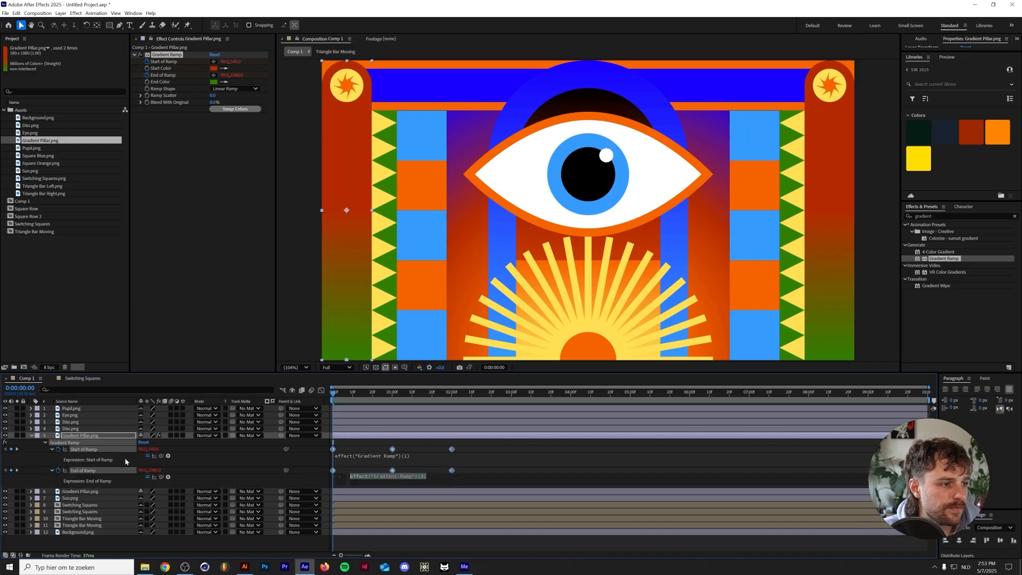
pyautogui.write('lopo')
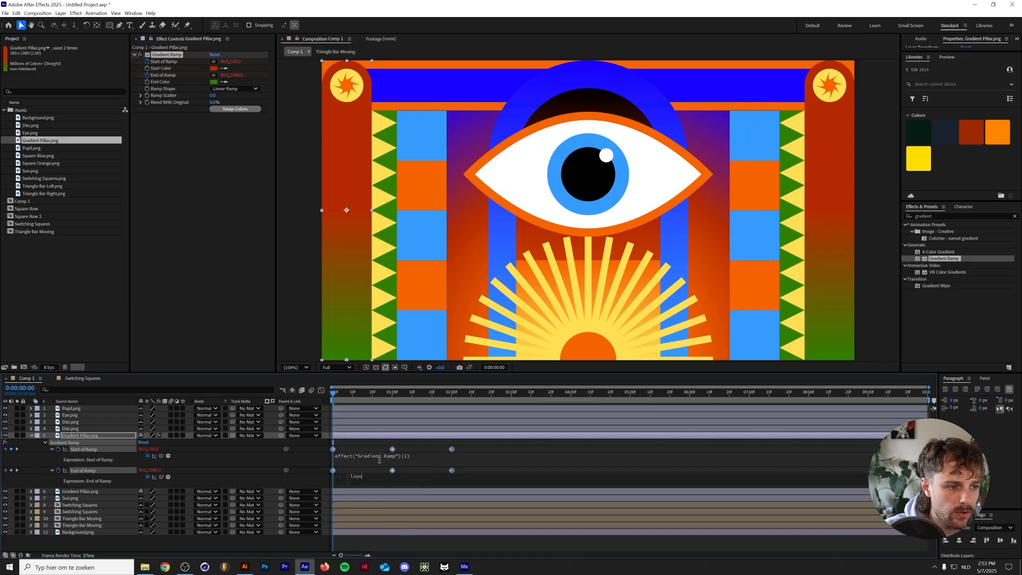
pyautogui.press('BackSpace')
pyautogui.write('op')
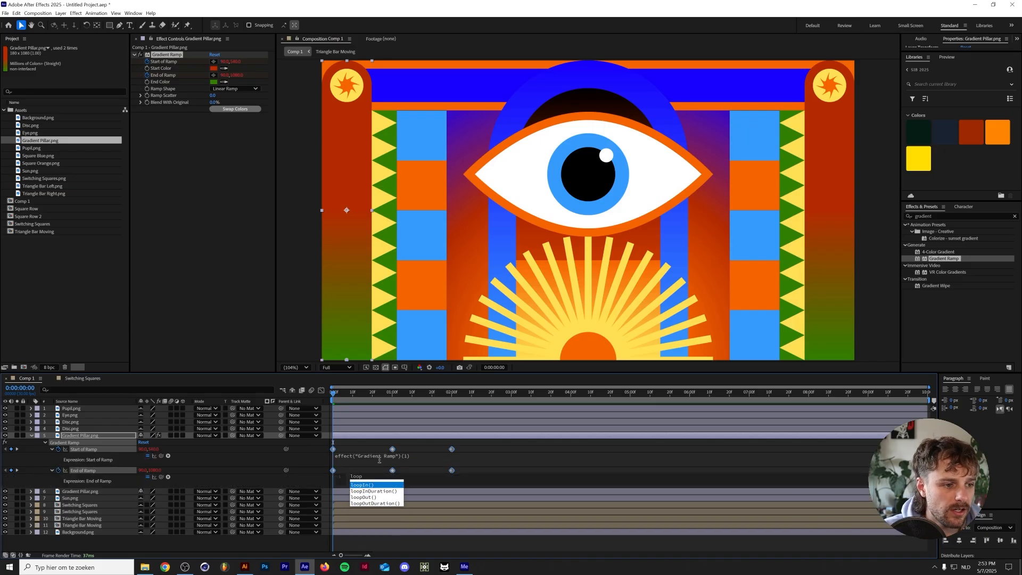
pyautogui.press('Down')
pyautogui.press('Down')
pyautogui.press('Return')
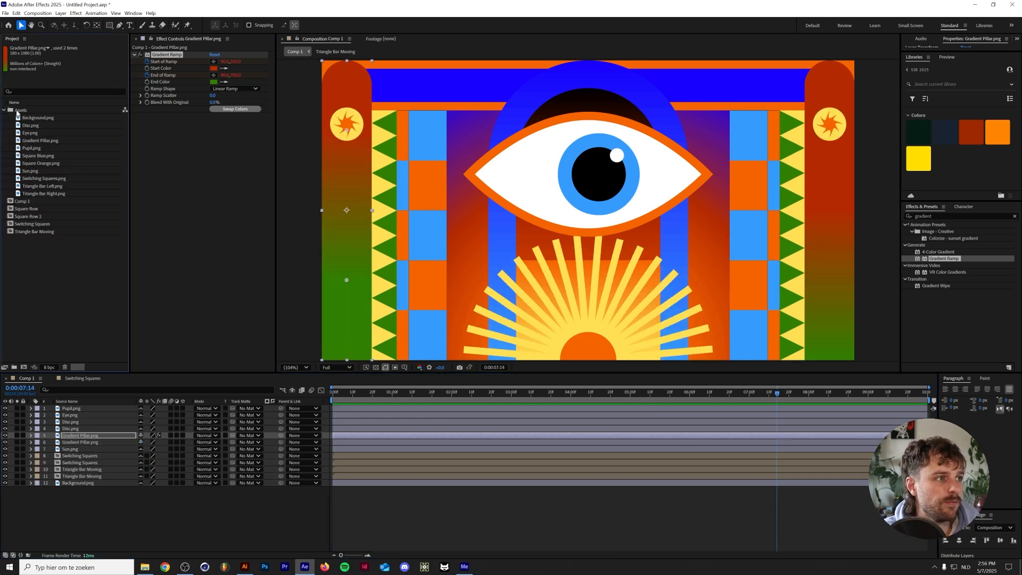
# Import Noise Overlay [HD].mp4 from the Dreadlabs Video Overlays HD folder into the Assets folder
pyautogui.click(21, 111)
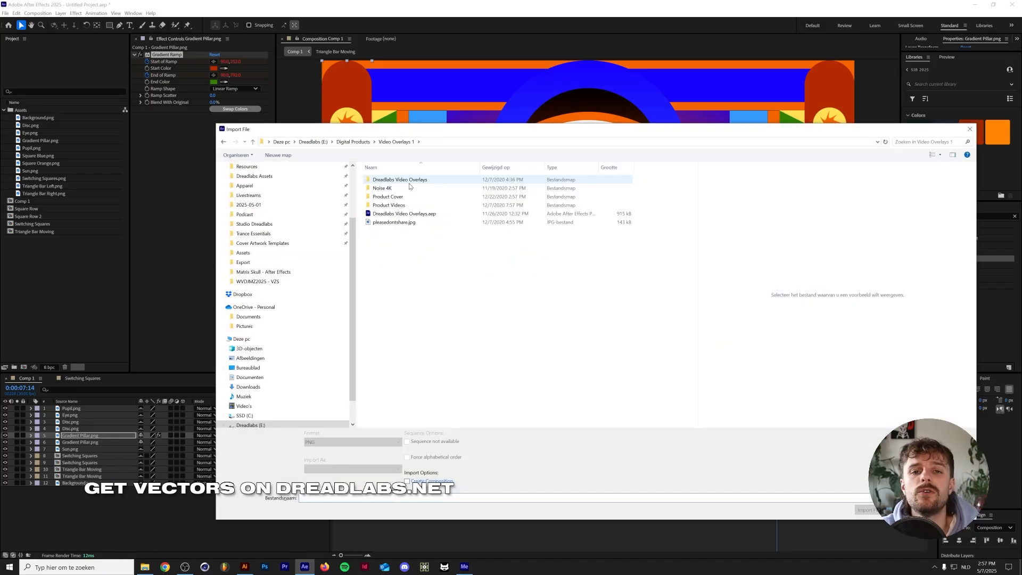
pyautogui.doubleClick(410, 181)
pyautogui.doubleClick(408, 189)
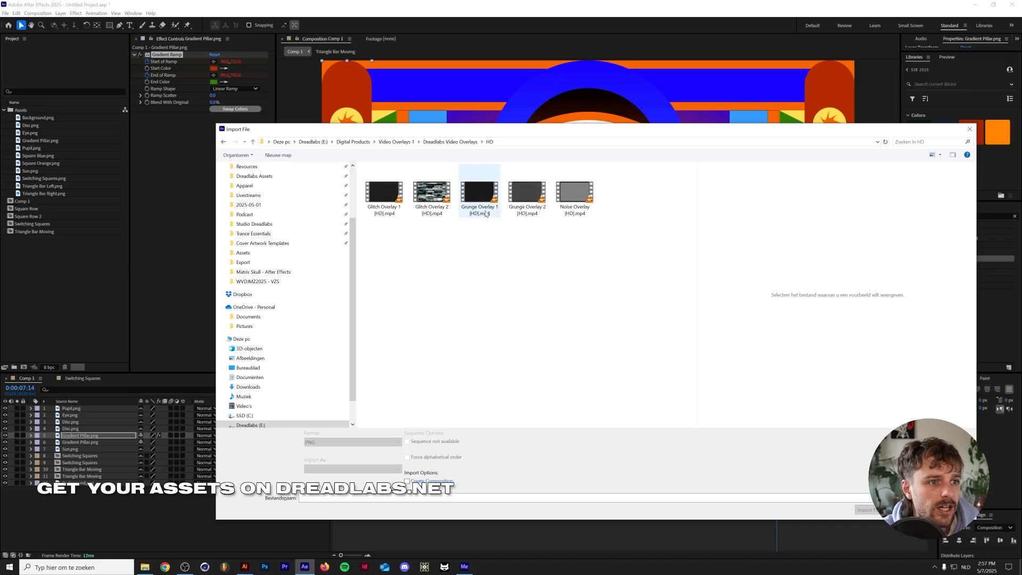
pyautogui.doubleClick(576, 198)
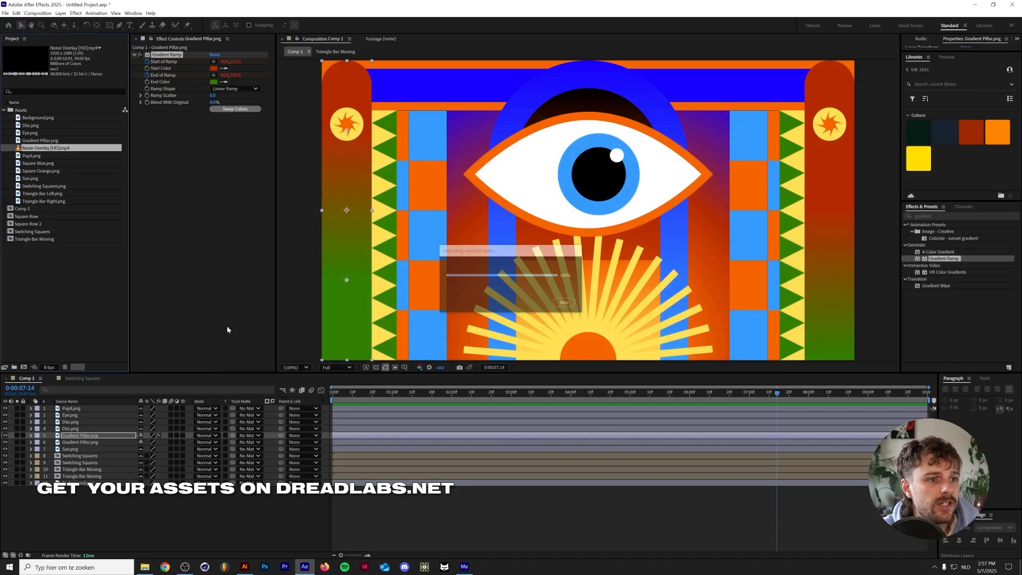
# Place the noise overlay above all layers in Comp 1 and set its blending mode to Screen
pyautogui.moveTo(33, 151); pyautogui.dragTo(106, 411)
pyautogui.press('Home')
pyautogui.click(205, 408)
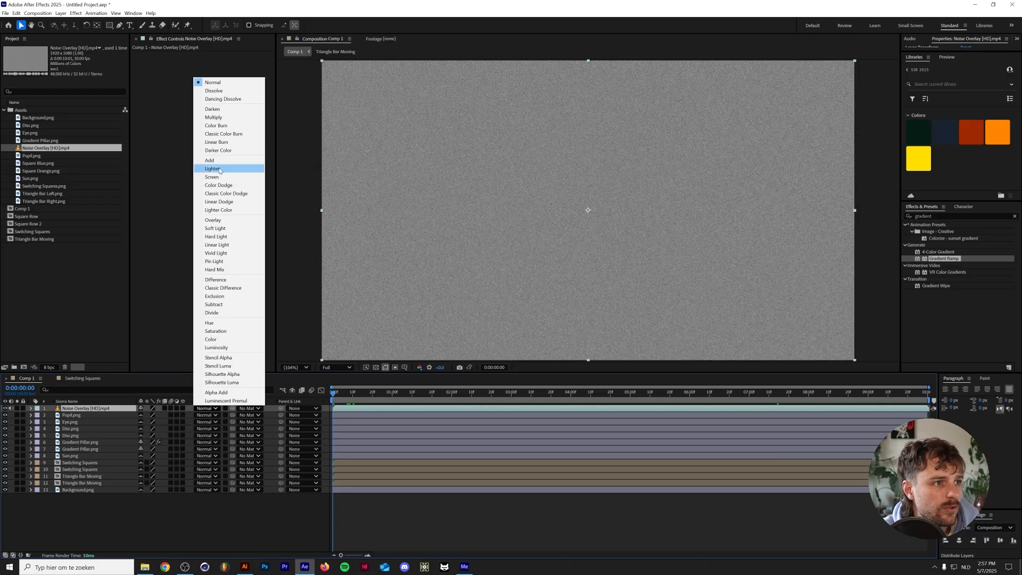
pyautogui.click(221, 177)
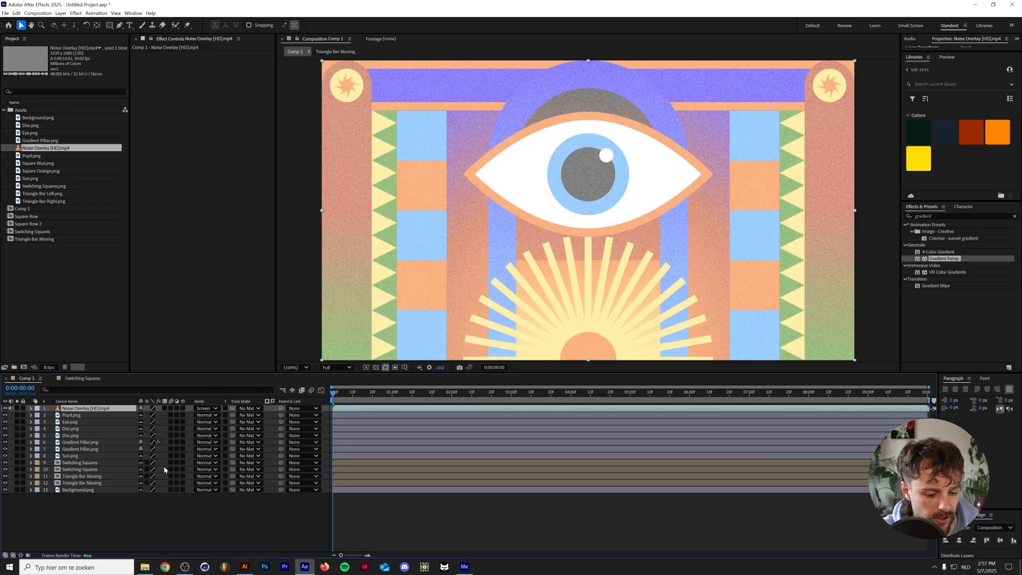
# Duplicate the noise overlay layer and set the upper copy's blending mode to Multiply
pyautogui.hotkey('ctrl', 'd')
pyautogui.click(205, 408)
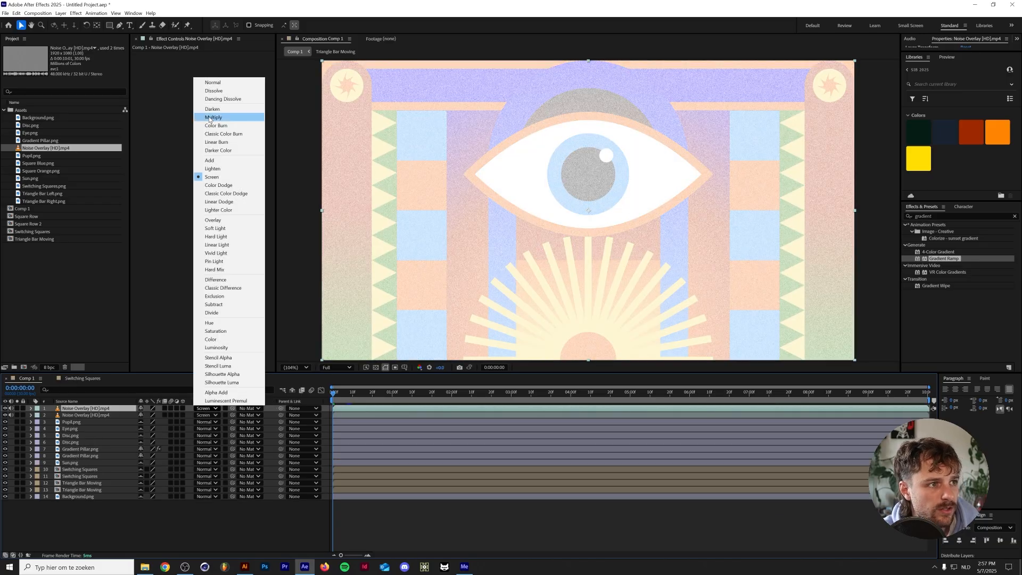
pyautogui.click(213, 117)
# Find the Curves effect and apply it to both noise overlay layers
pyautogui.moveTo(956, 216); pyautogui.dragTo(827, 212)
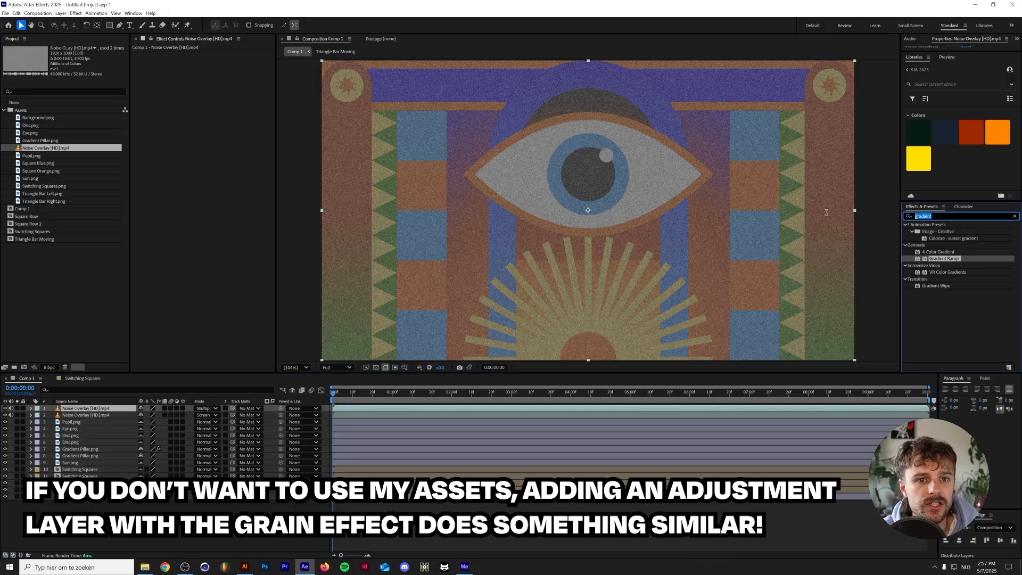
pyautogui.write('curves')
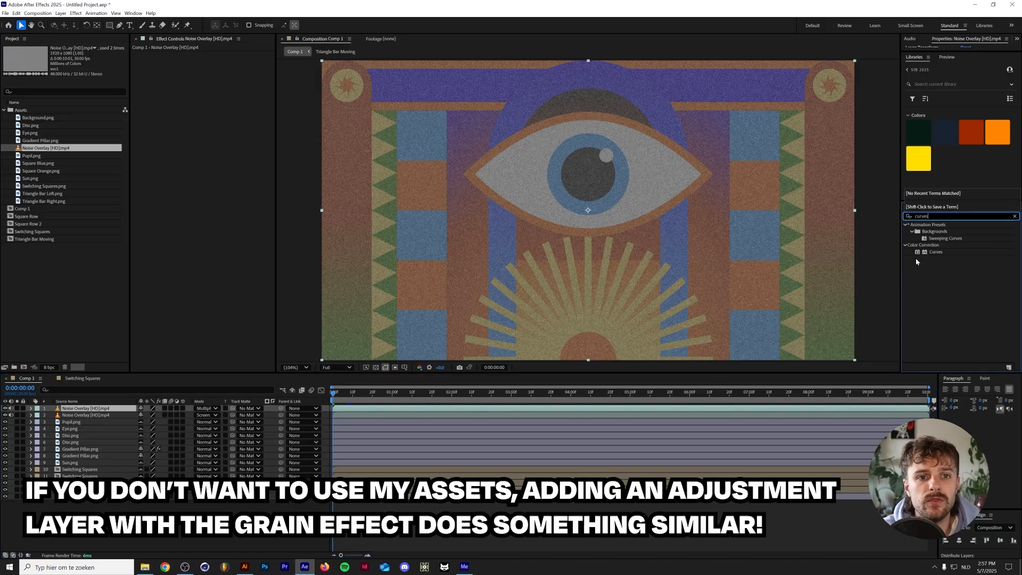
pyautogui.click(945, 254)
pyautogui.moveTo(365, 389); pyautogui.dragTo(102, 415)
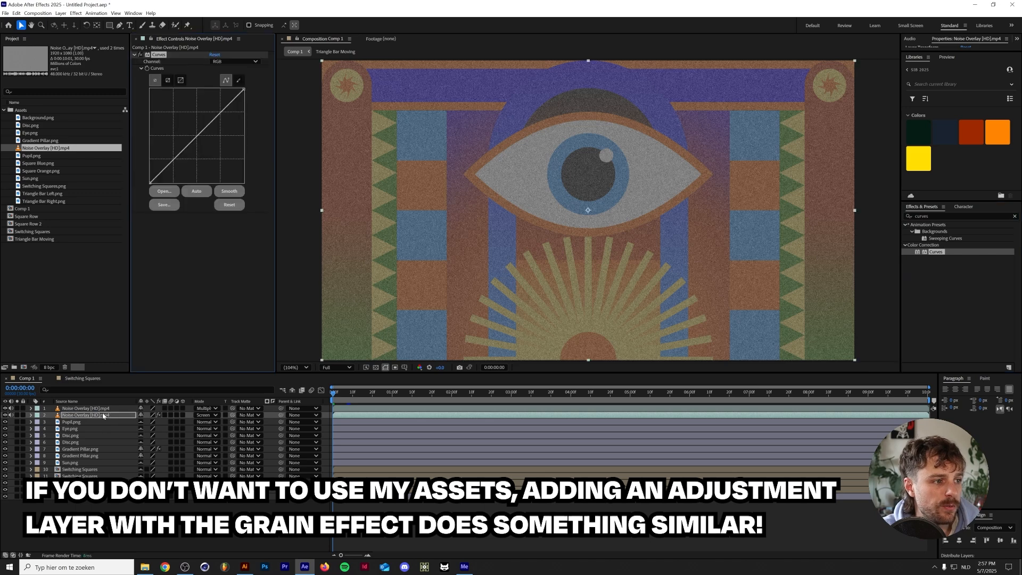
pyautogui.moveTo(931, 252); pyautogui.dragTo(94, 407)
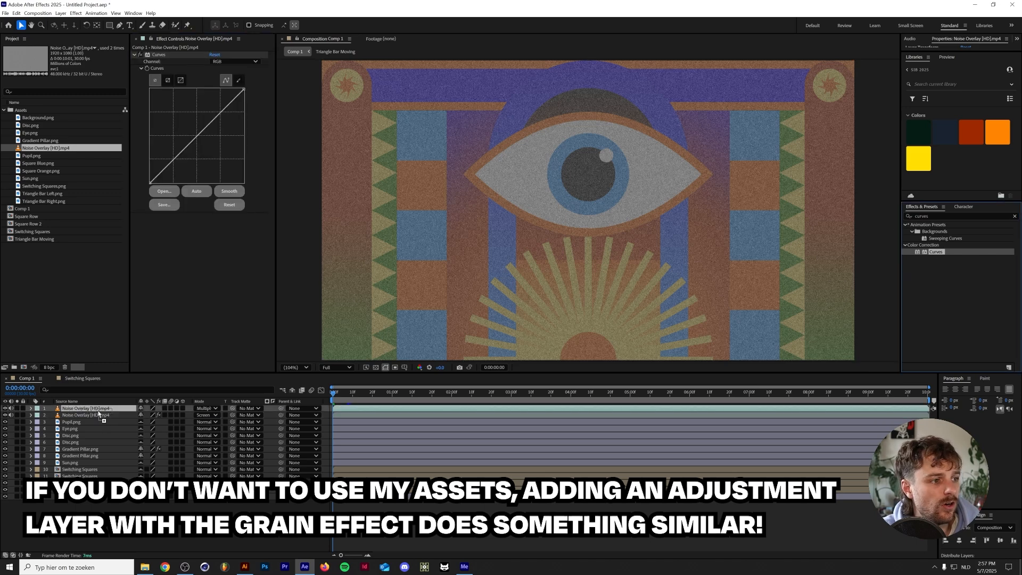
# Hide the Multiply overlay and darken the Screen overlay's Curves by shifting its black point inward and lowering the upper midtones
pyautogui.click(5, 408)
pyautogui.click(85, 416)
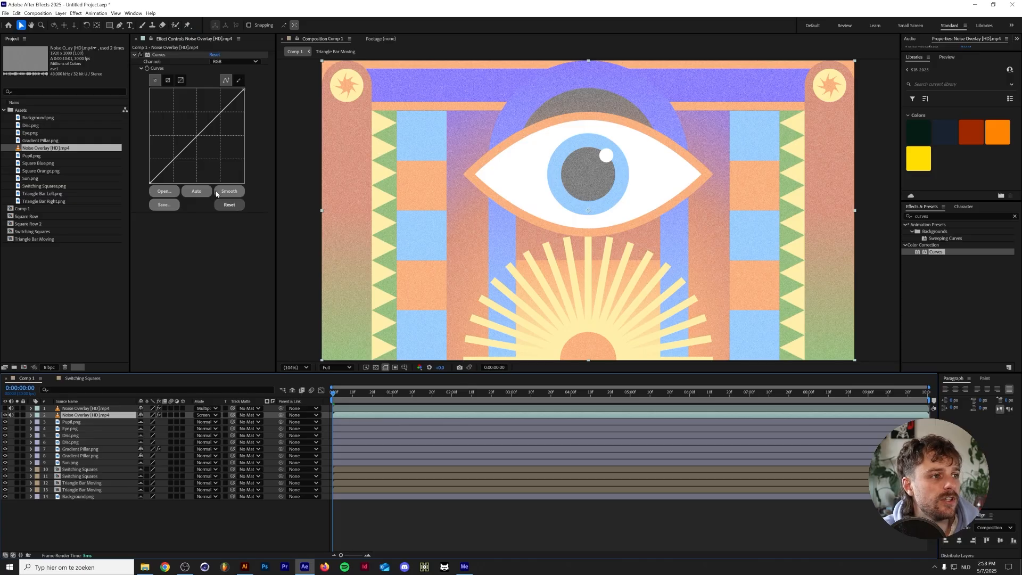
pyautogui.moveTo(149, 184); pyautogui.dragTo(192, 185)
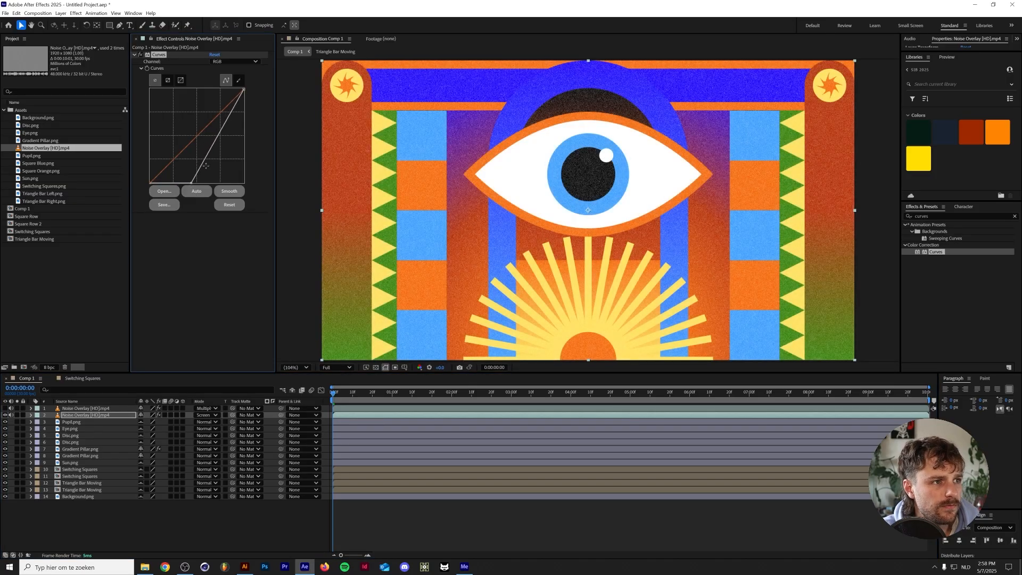
pyautogui.moveTo(224, 126); pyautogui.dragTo(224, 135)
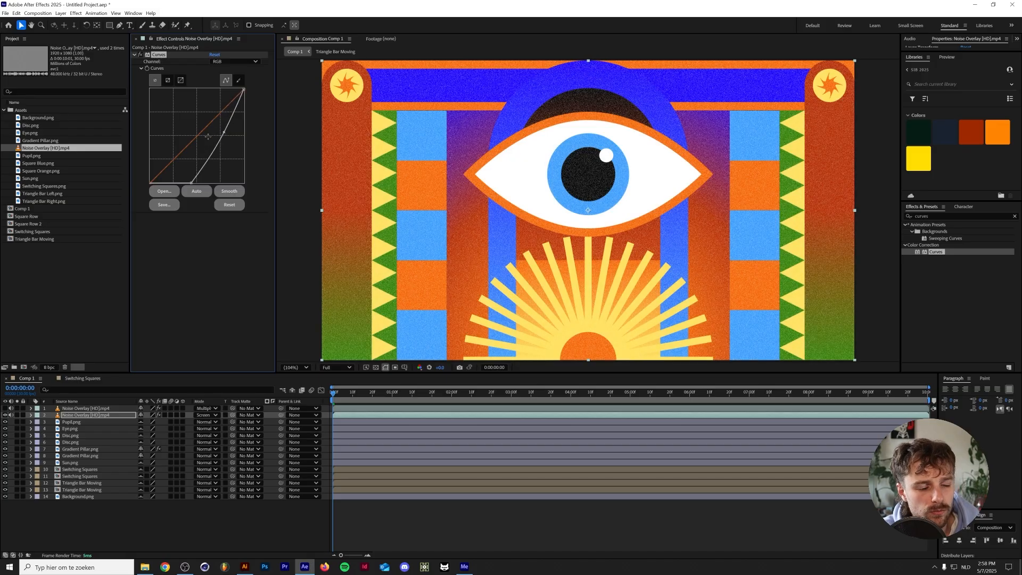
# Show the Multiply overlay again, brighten its Curves by raising the black point and pulling the white point inward, and preview the animation
pyautogui.click(6, 408)
pyautogui.click(81, 407)
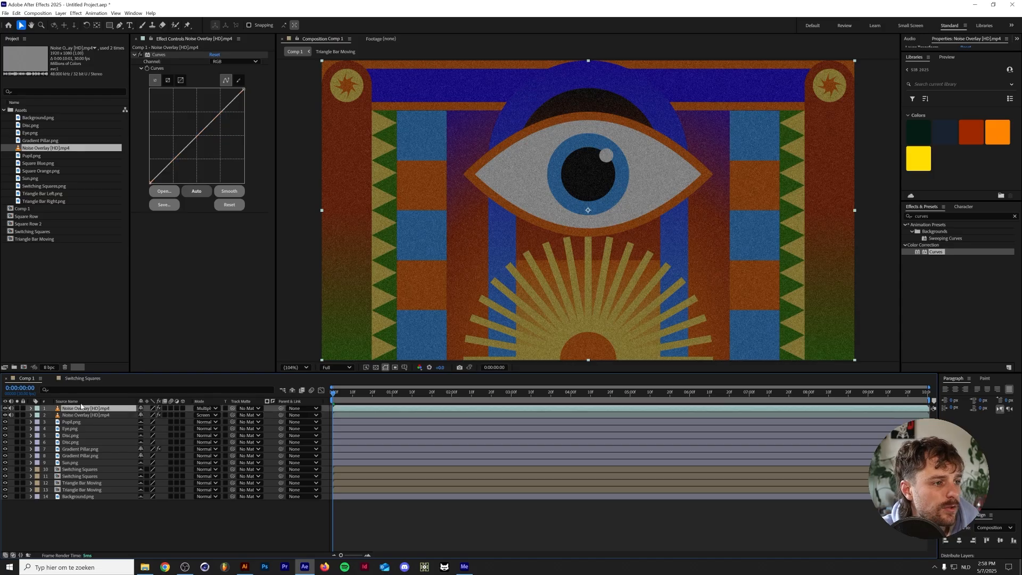
pyautogui.click(77, 415)
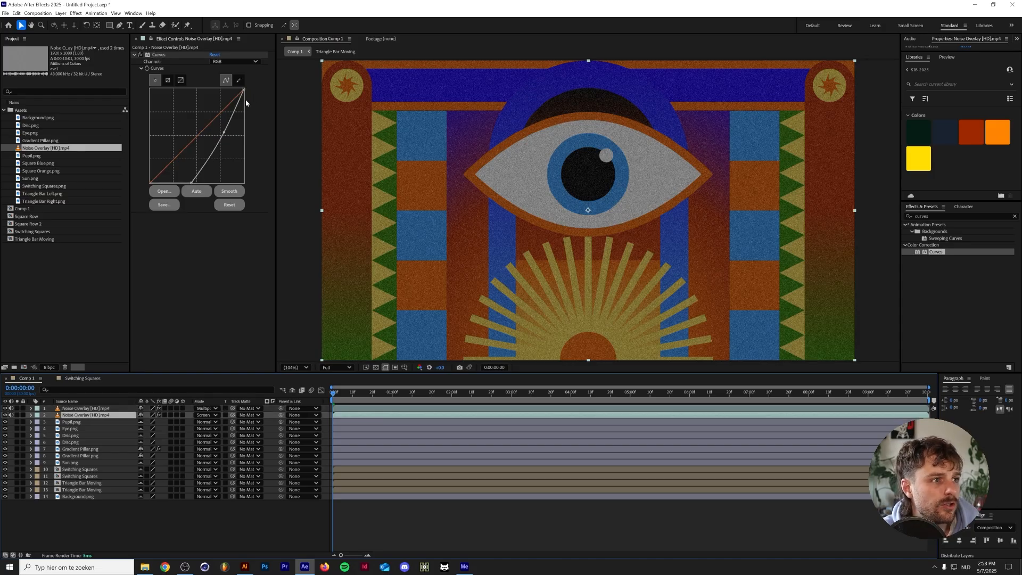
pyautogui.click(106, 408)
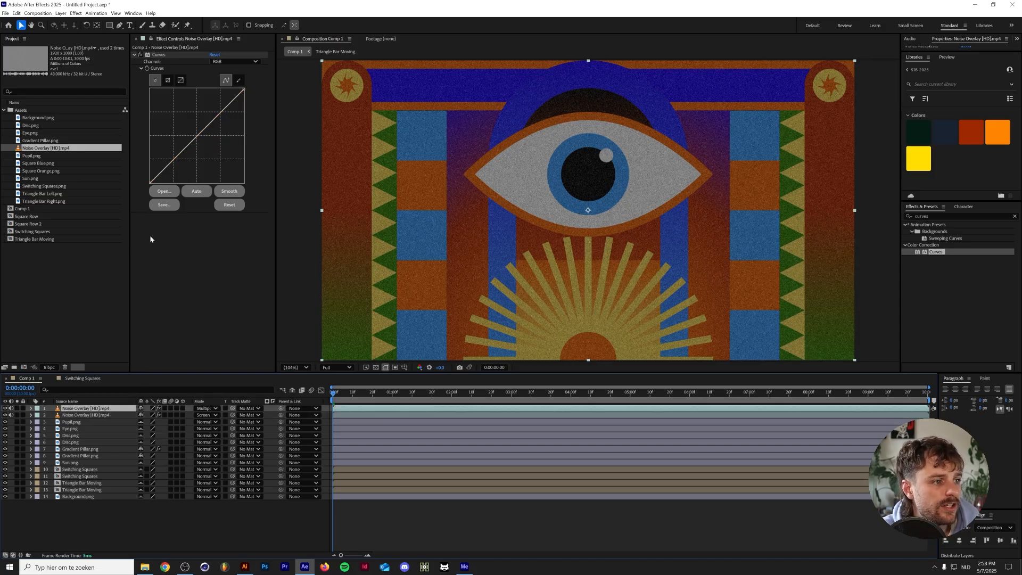
pyautogui.moveTo(150, 183); pyautogui.dragTo(123, 113)
pyautogui.moveTo(242, 90); pyautogui.dragTo(195, 89)
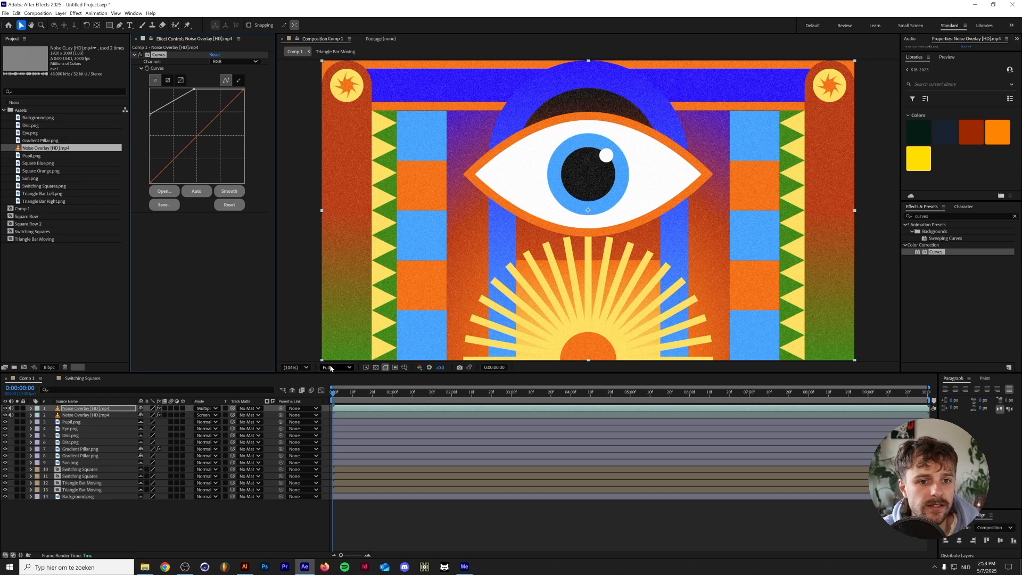
pyautogui.press('space')
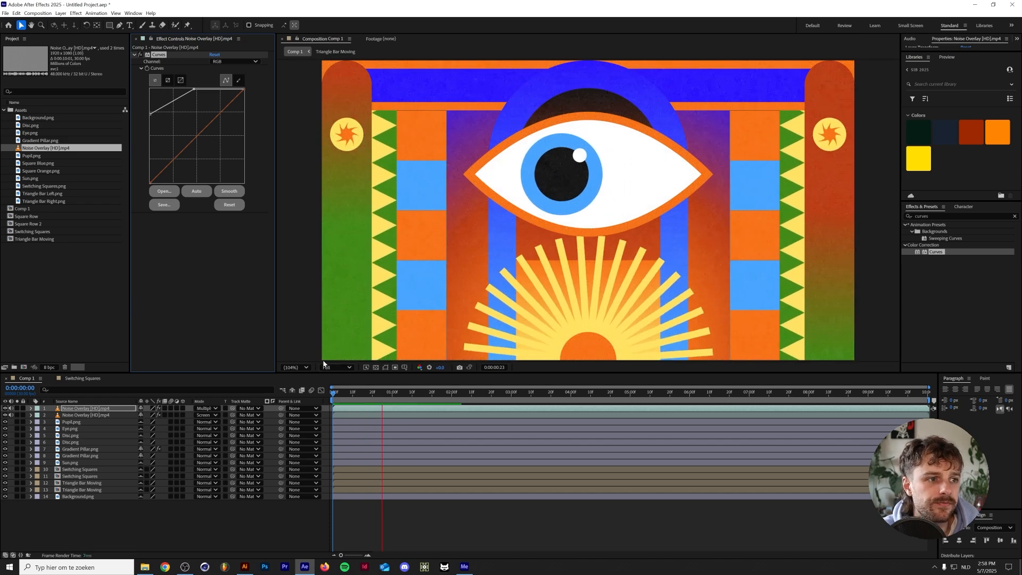